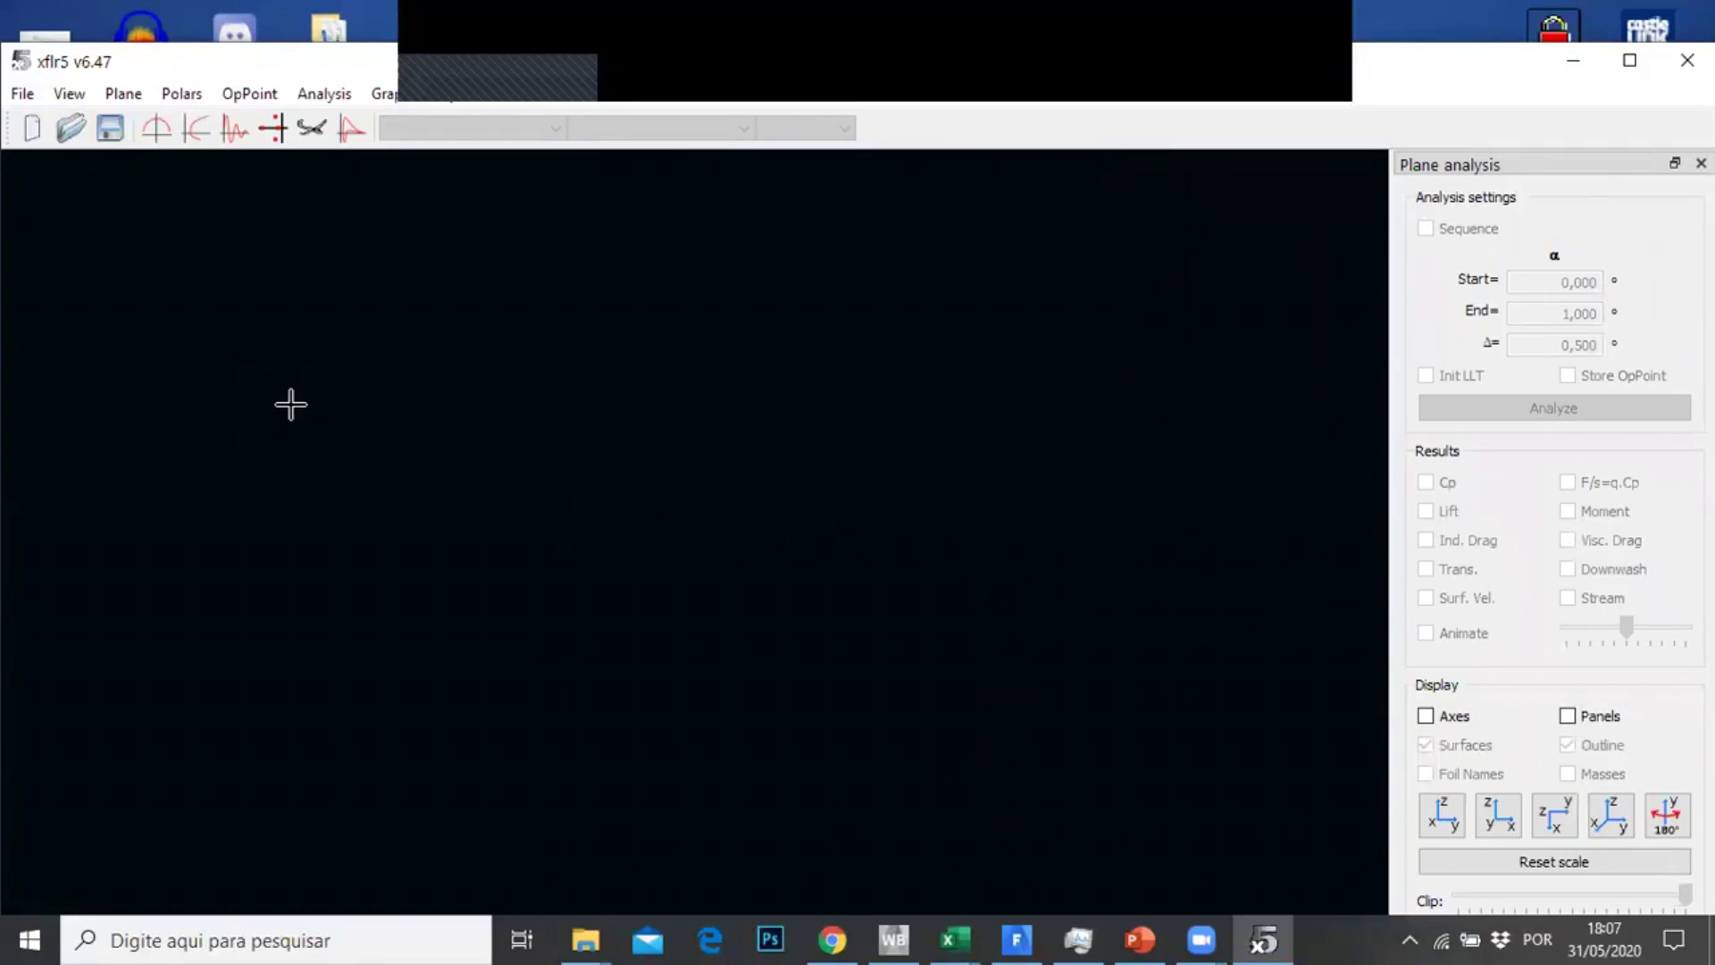
Start defining a new plane and exclude its fin and elevator
{"action": "left_click", "coordinate": [313, 97]}
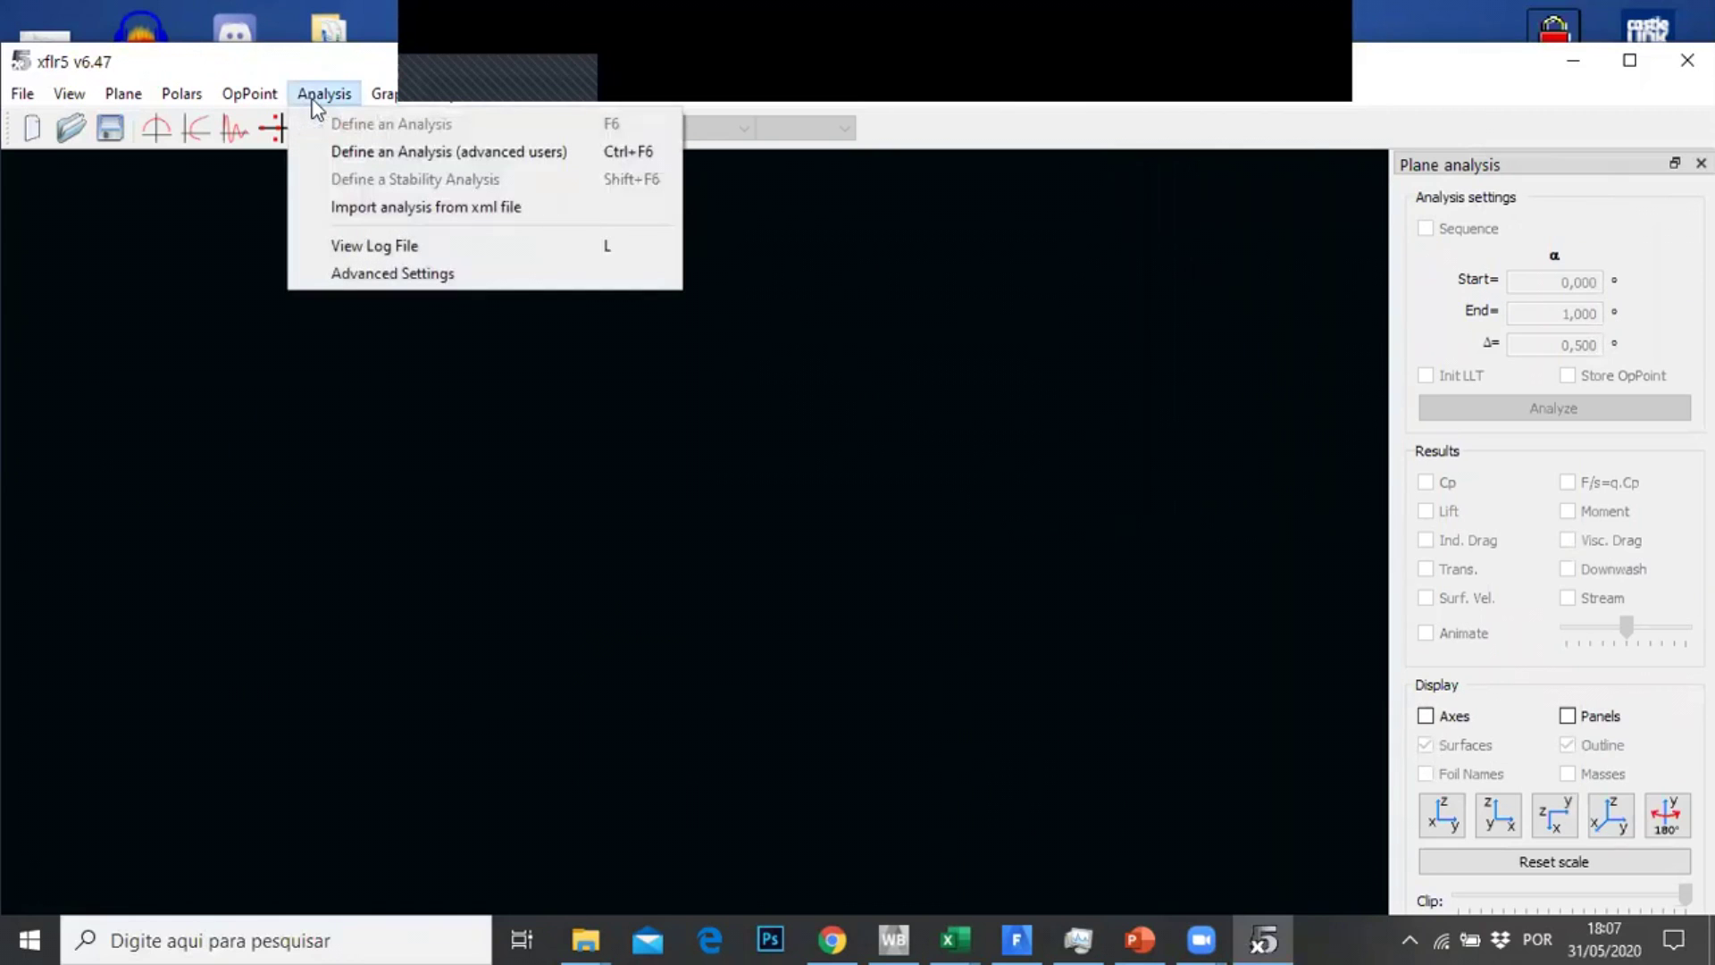
{"action": "mouse_move", "coordinate": [123, 94]}
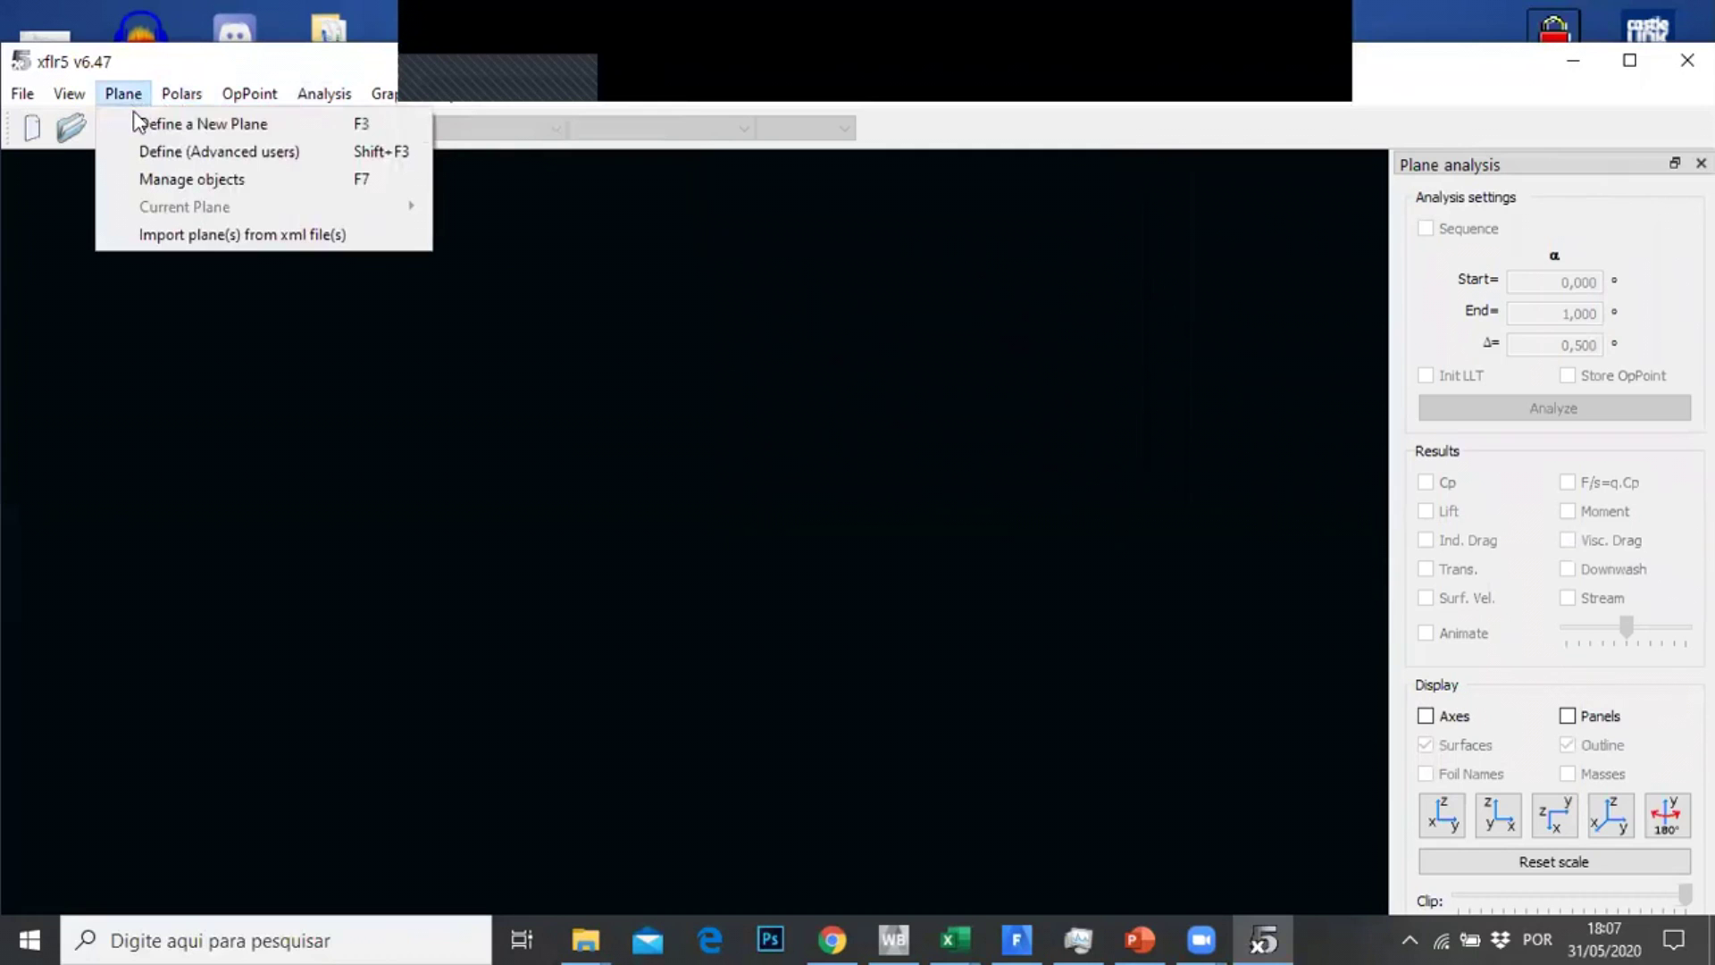
{"action": "left_click", "coordinate": [134, 116]}
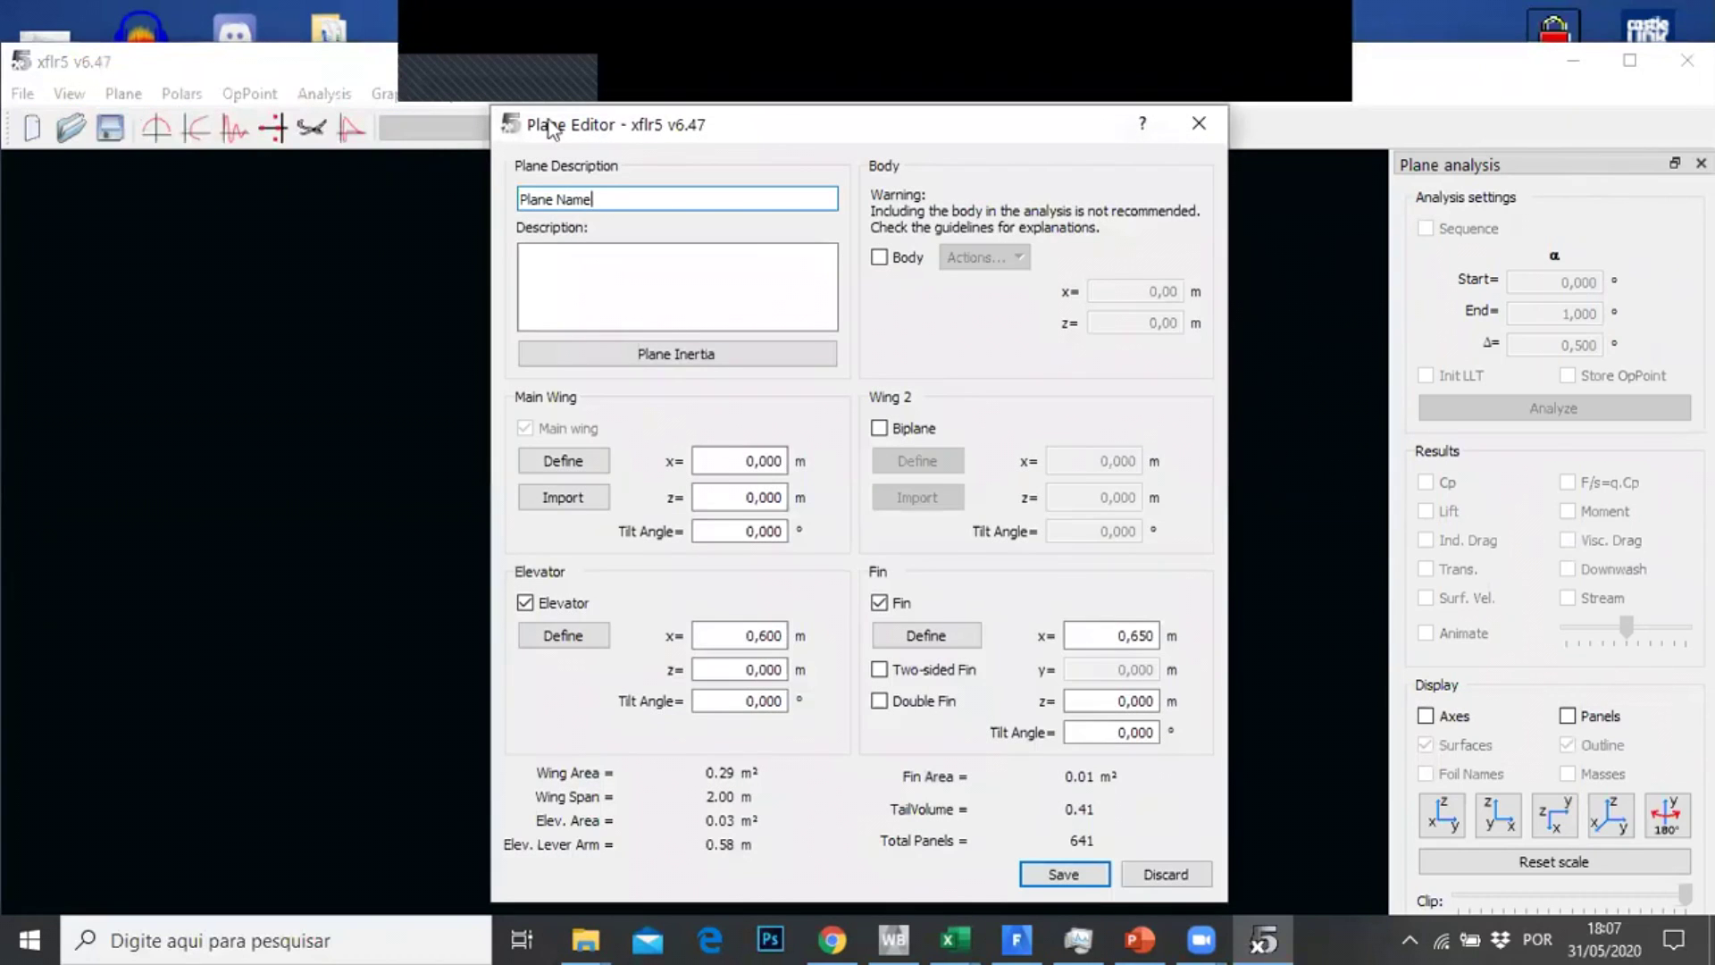
{"action": "mouse_move", "coordinate": [668, 207]}
{"action": "left_mouse_down"}
{"action": "mouse_move", "coordinate": [503, 207]}
{"action": "mouse_move", "coordinate": [652, 216]}
{"action": "left_mouse_up"}
{"action": "left_click", "coordinate": [879, 604]}
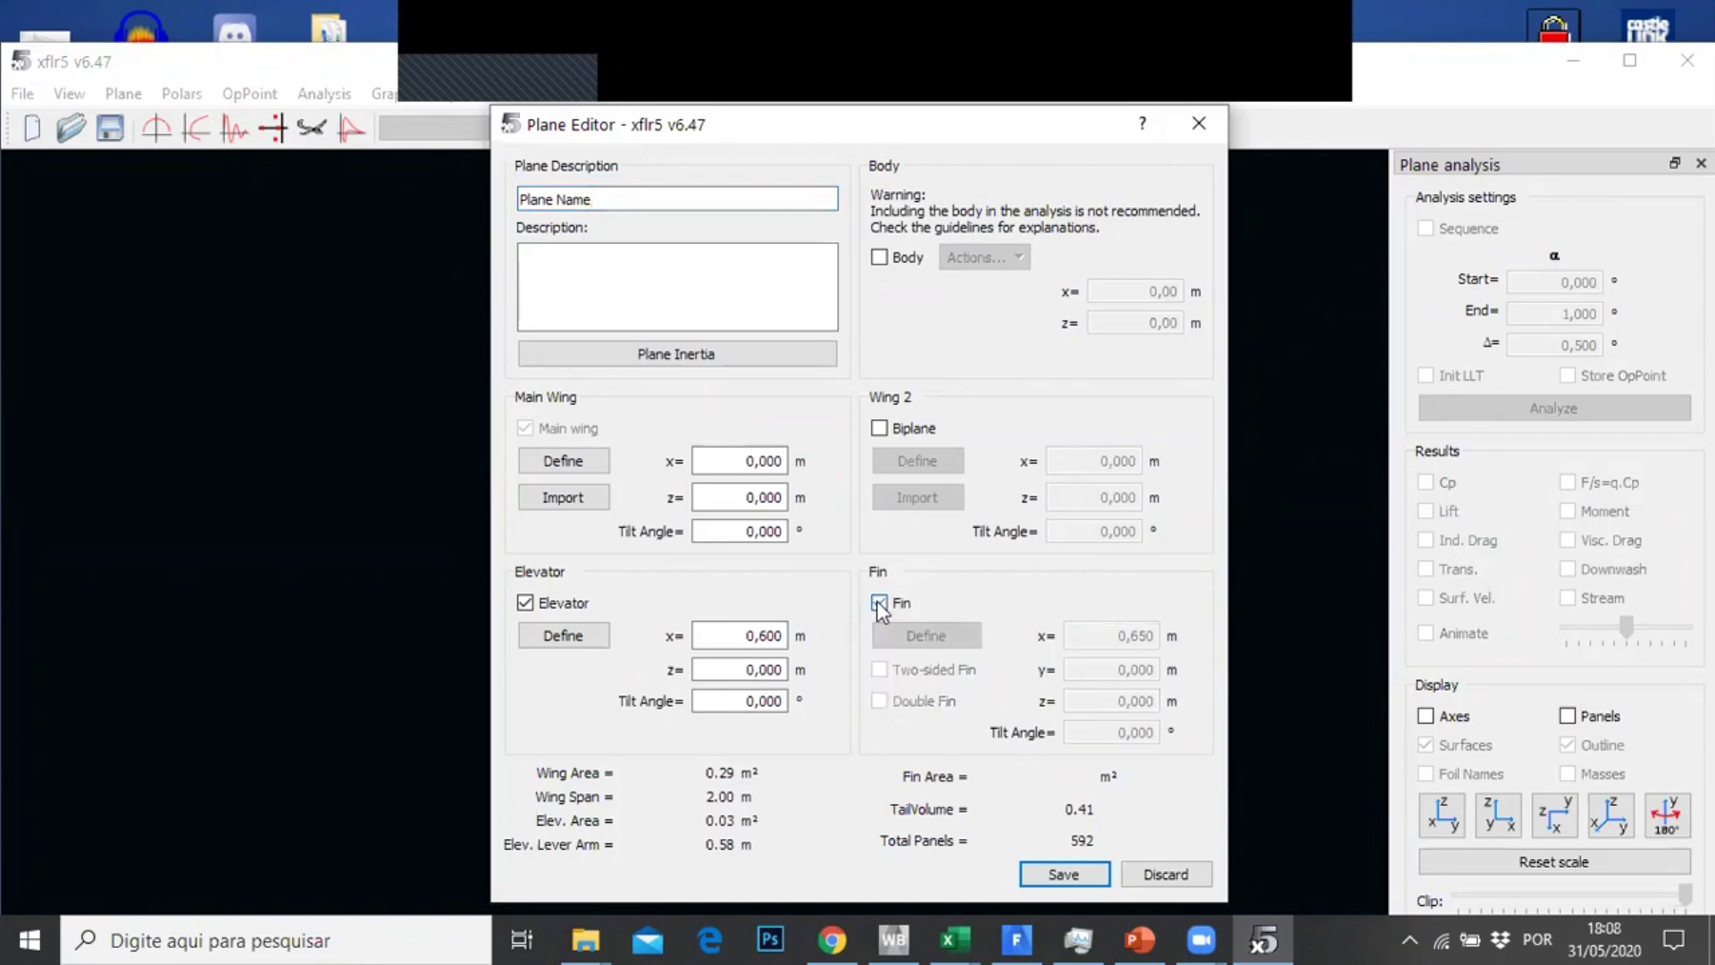
{"action": "left_click", "coordinate": [525, 603]}
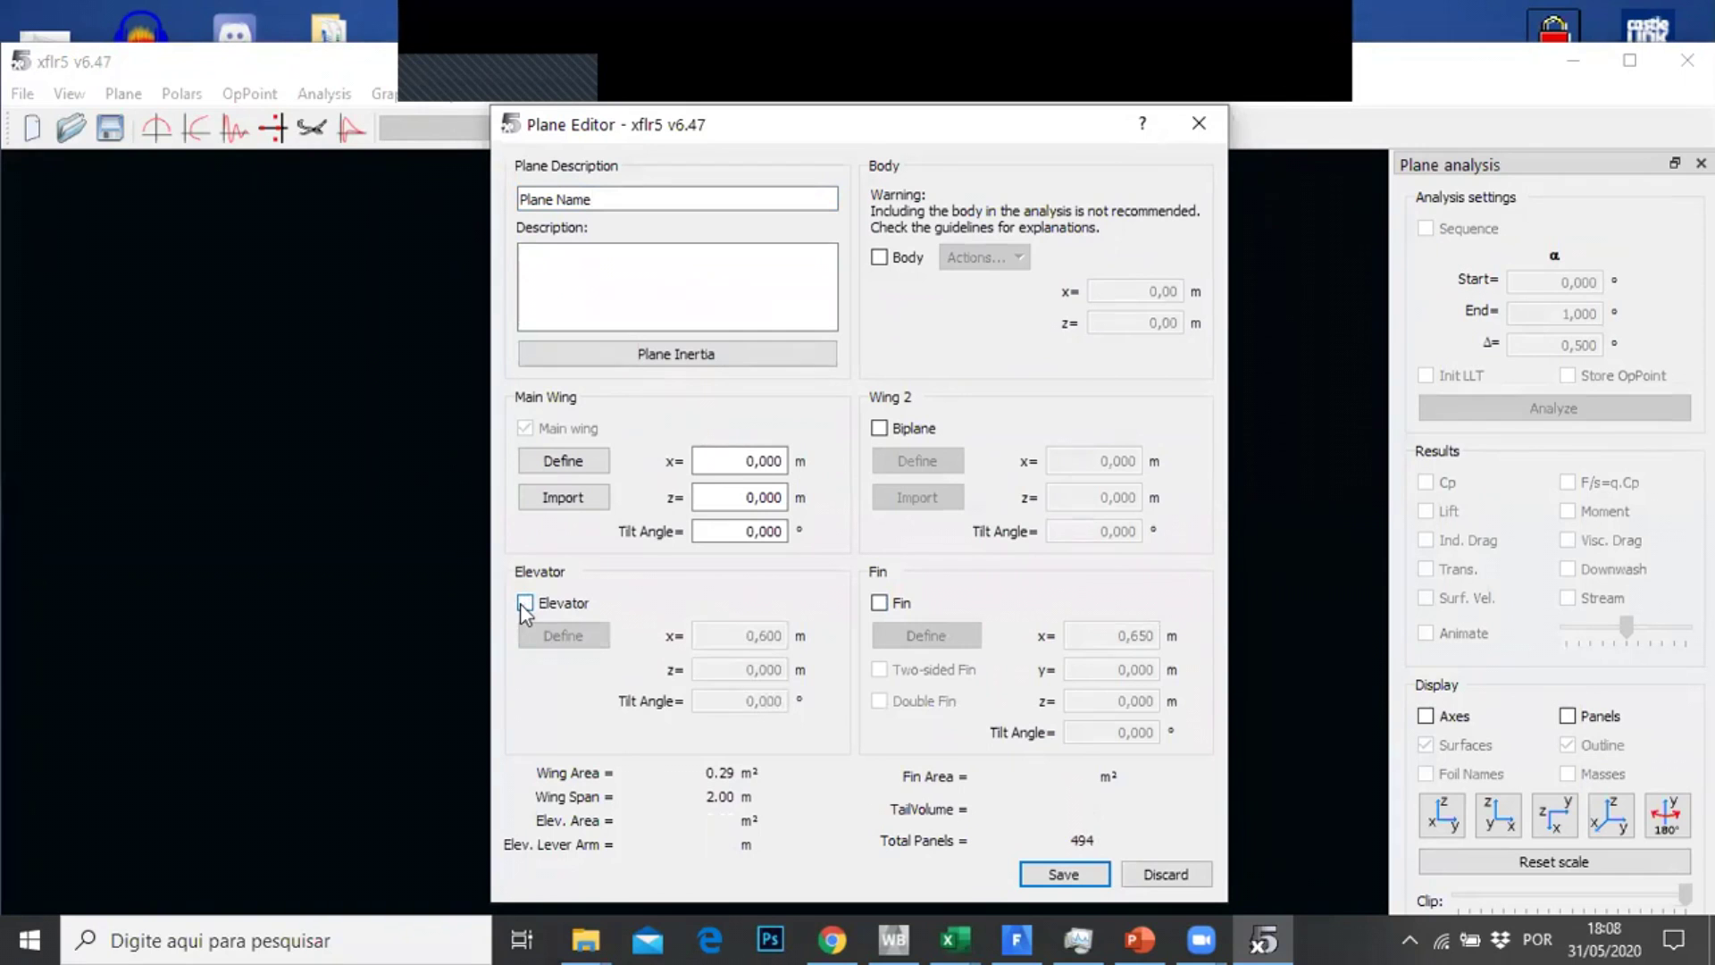
Open the main wing's definition and set the tip section's spanwise position y to 1 m
{"action": "left_click", "coordinate": [559, 463]}
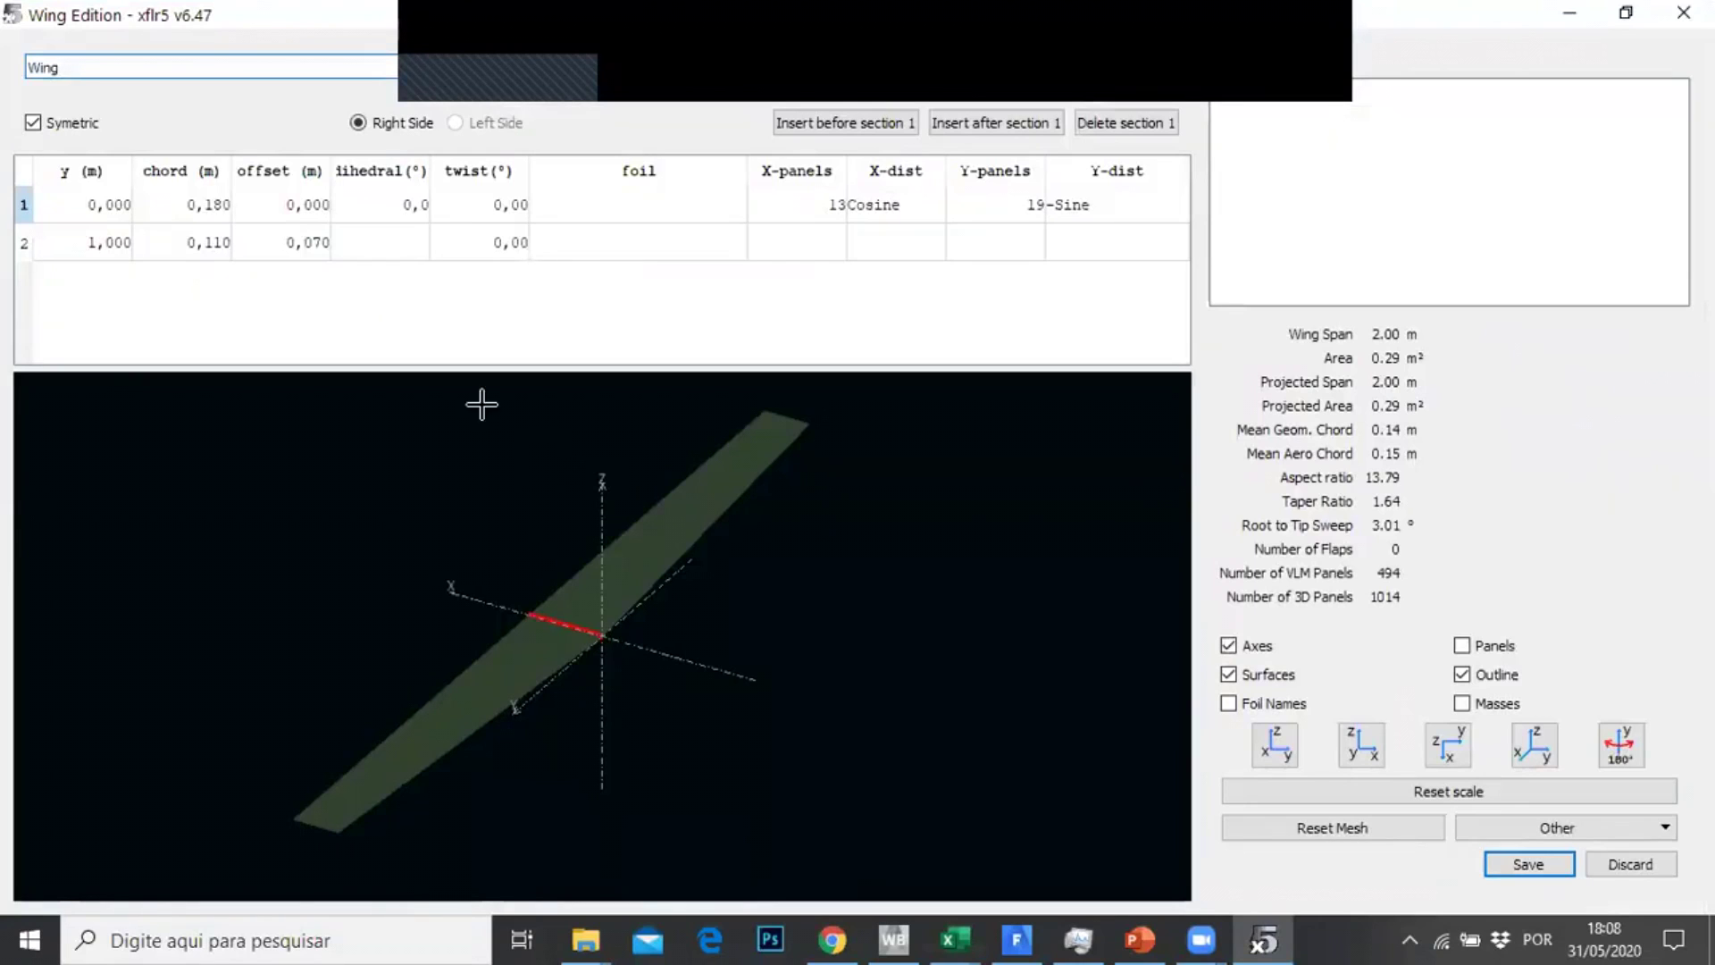
{"action": "double_click", "coordinate": [114, 207]}
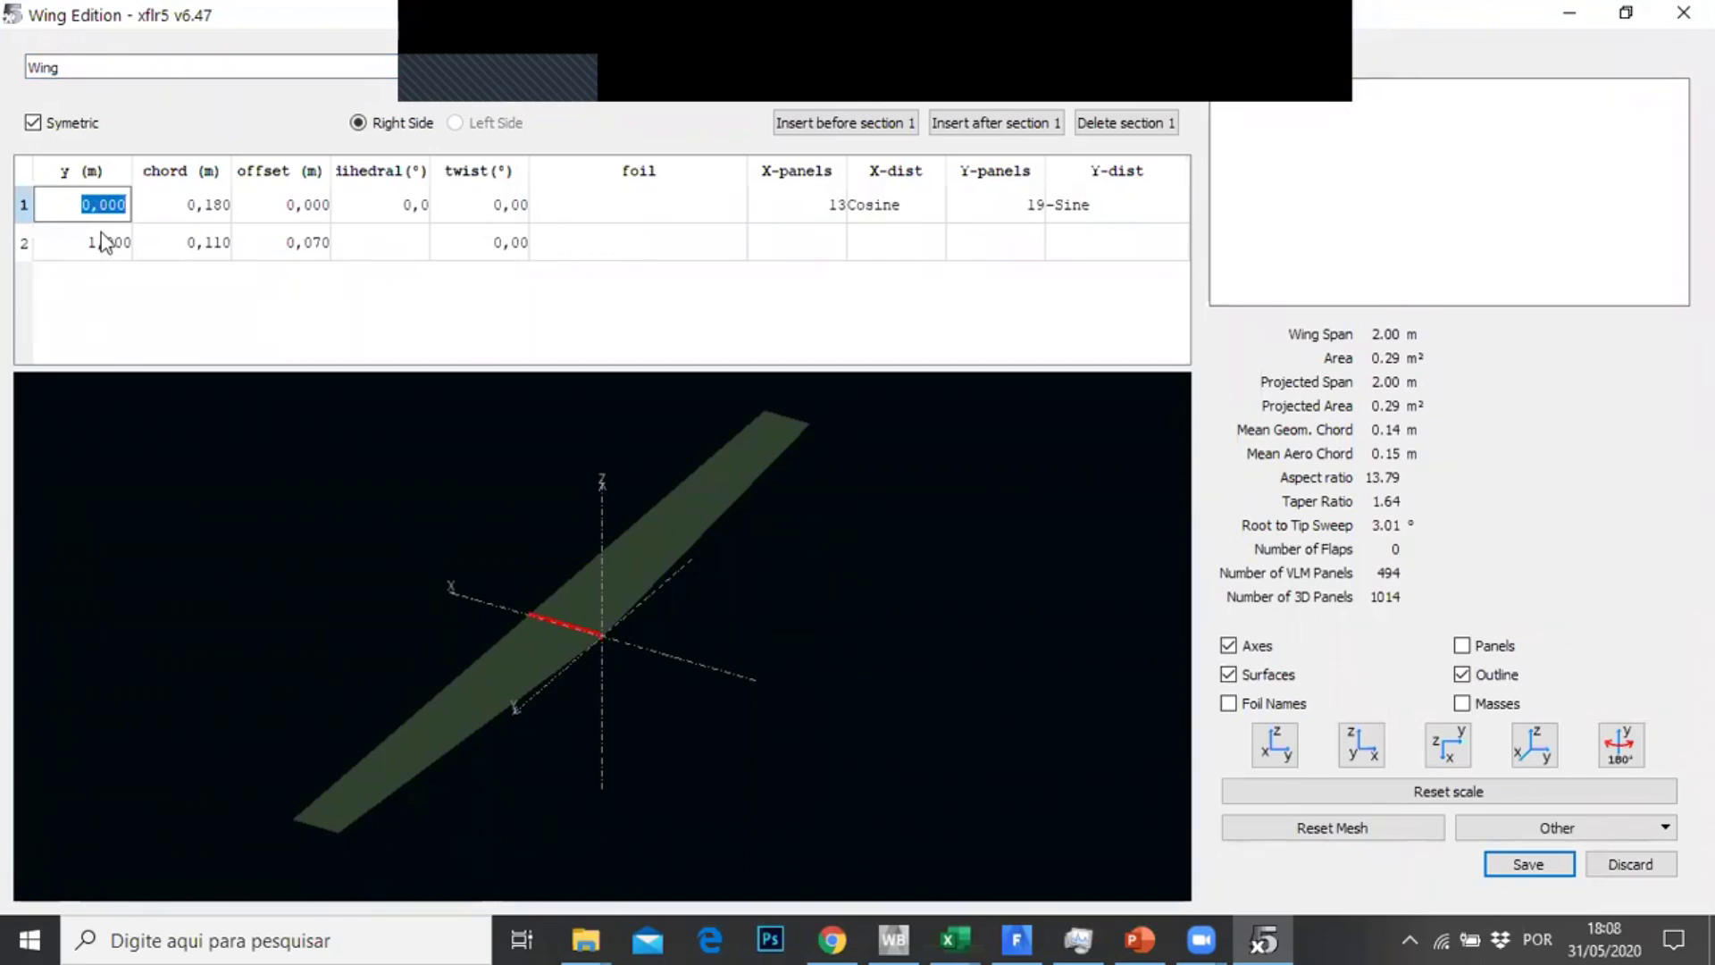
{"action": "double_click", "coordinate": [101, 243]}
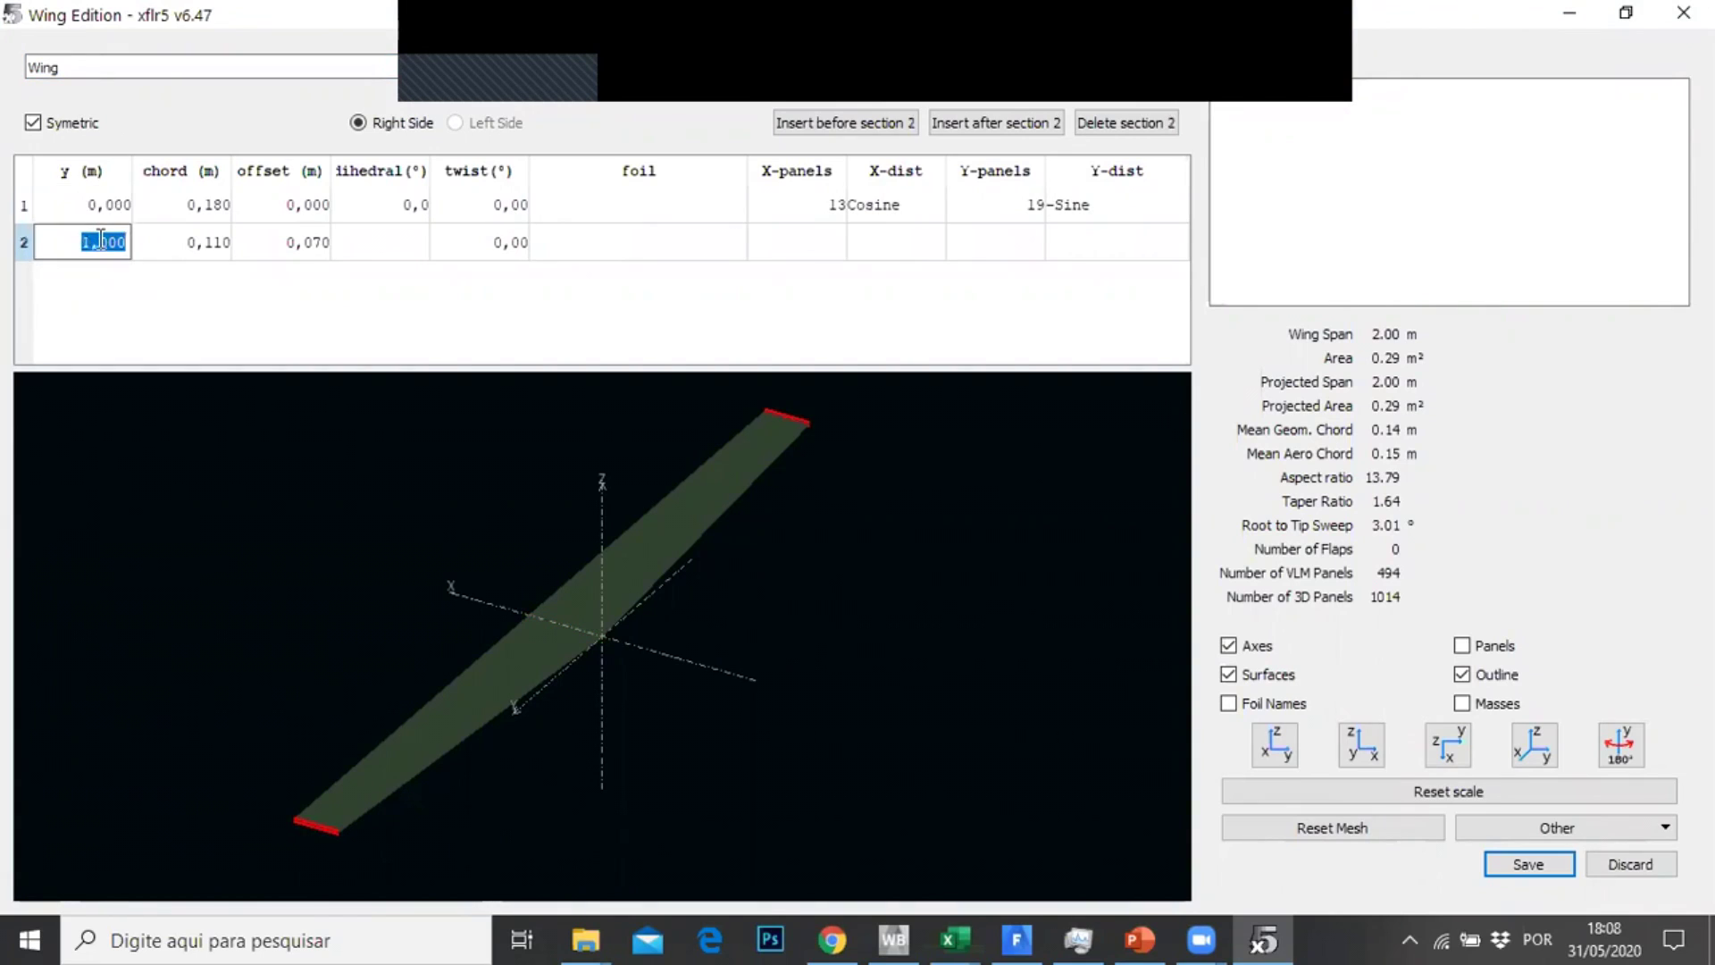
{"action": "type", "text": "1"}
{"action": "key", "text": "Return"}
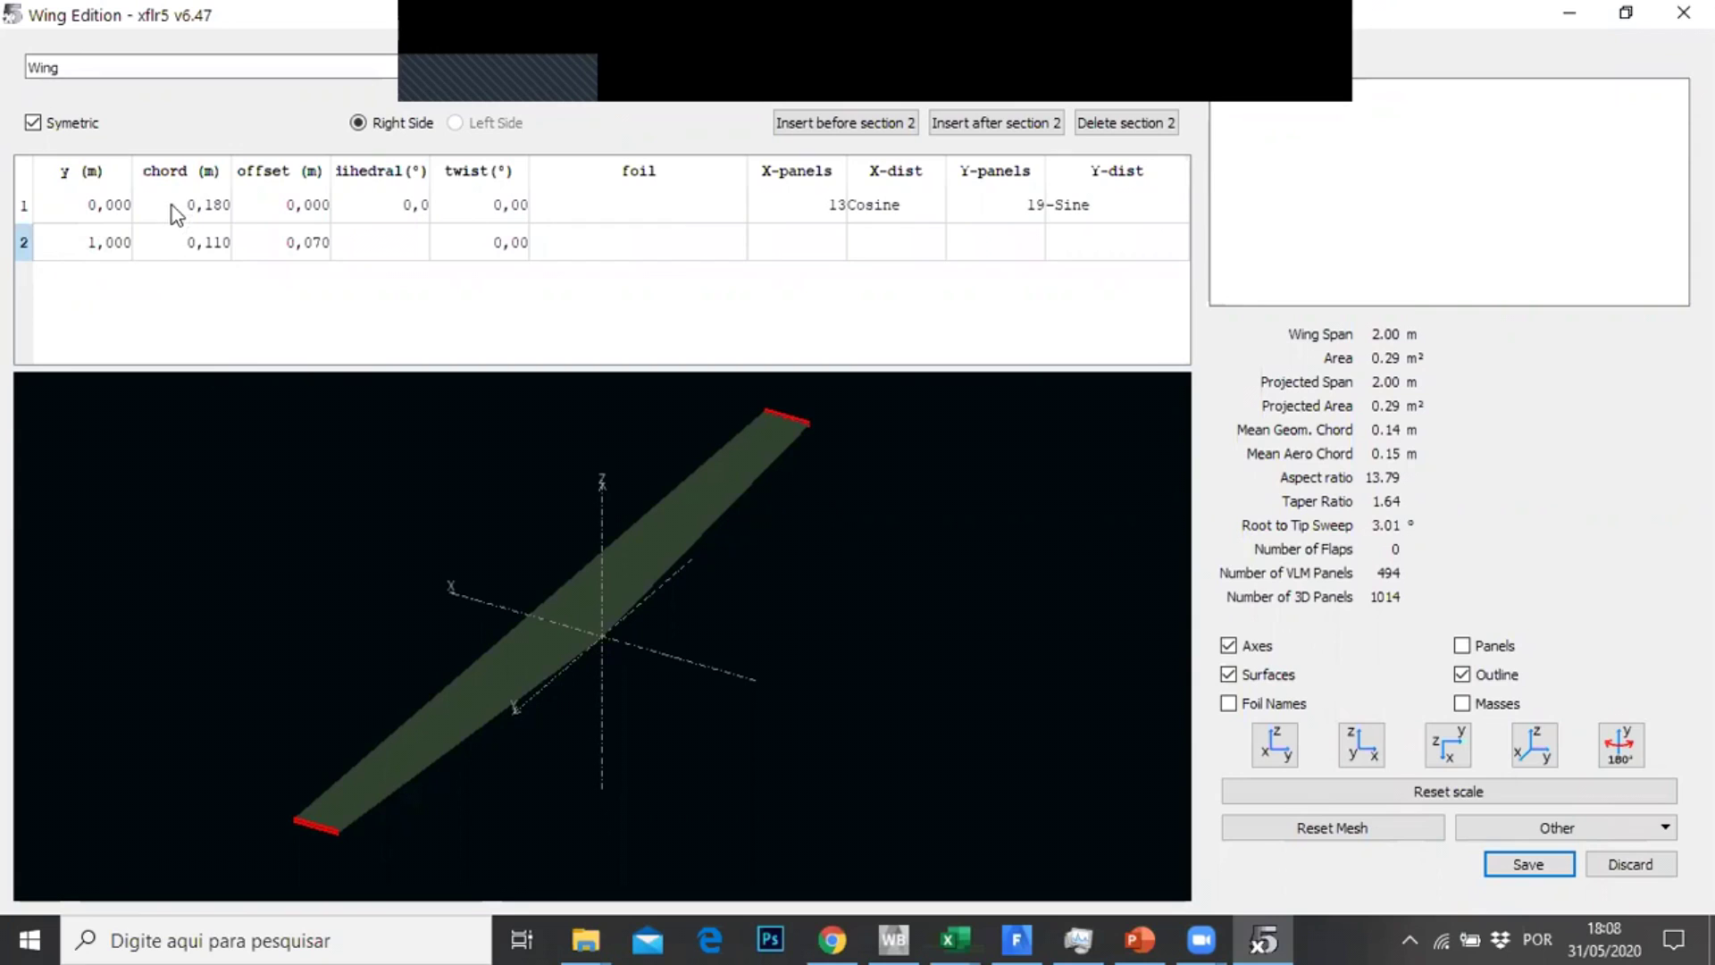
{"action": "left_click", "coordinate": [118, 211]}
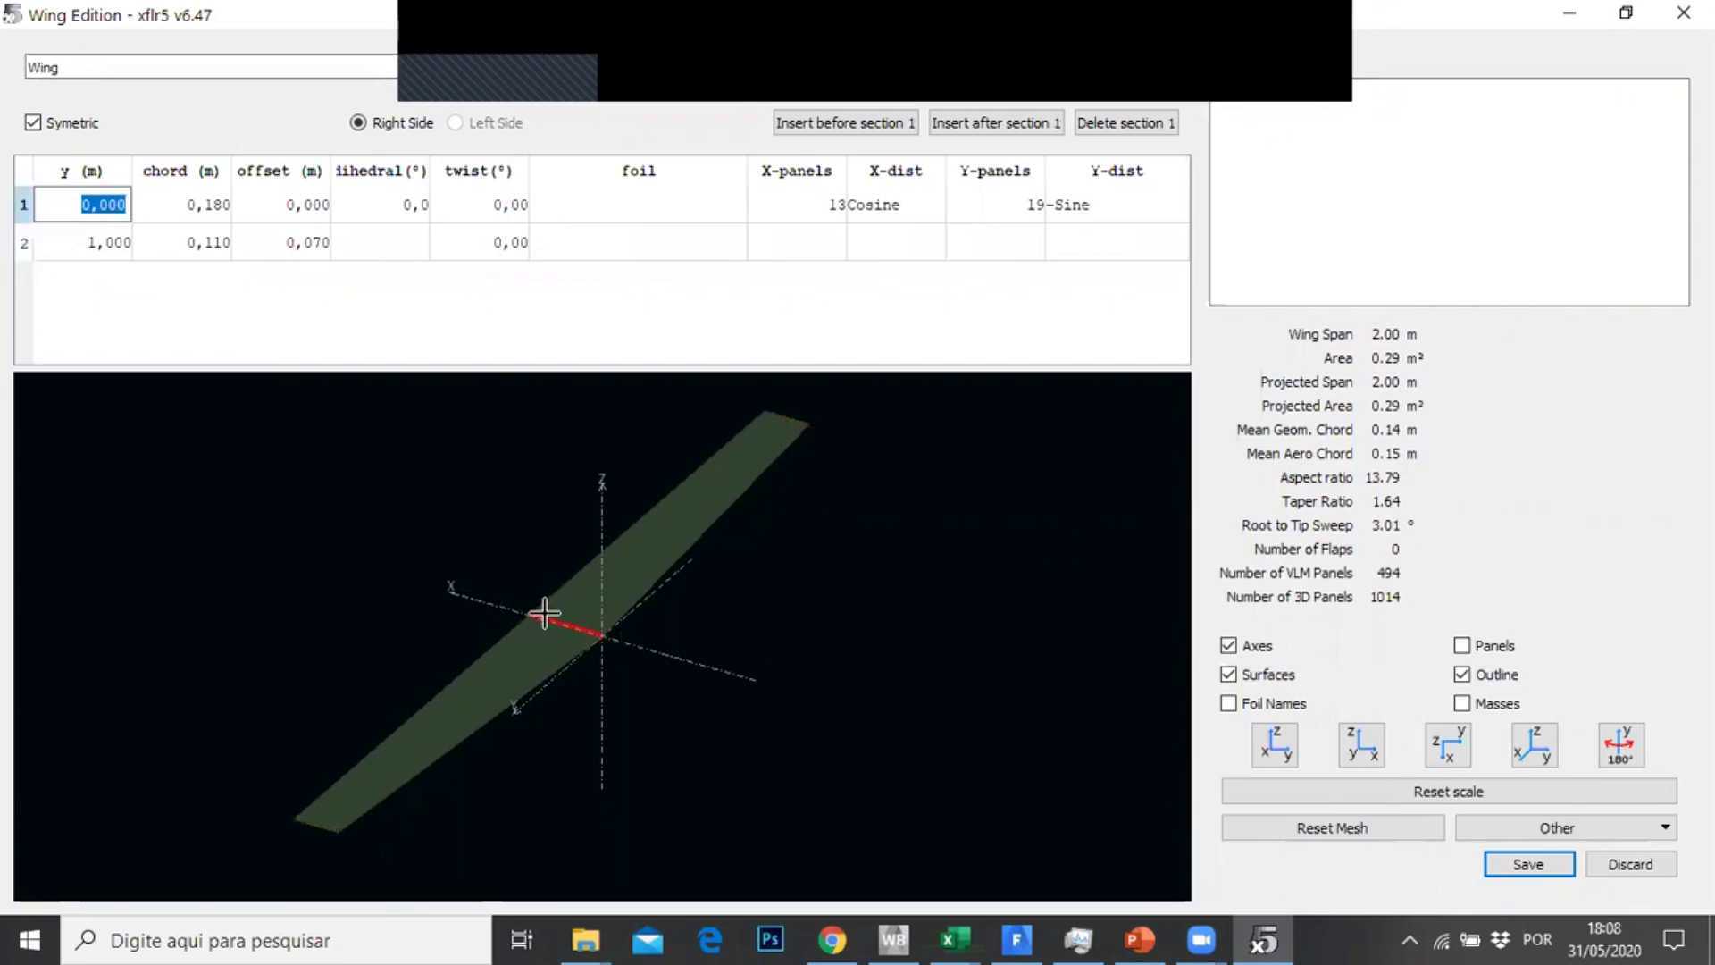
{"action": "left_click", "coordinate": [123, 248]}
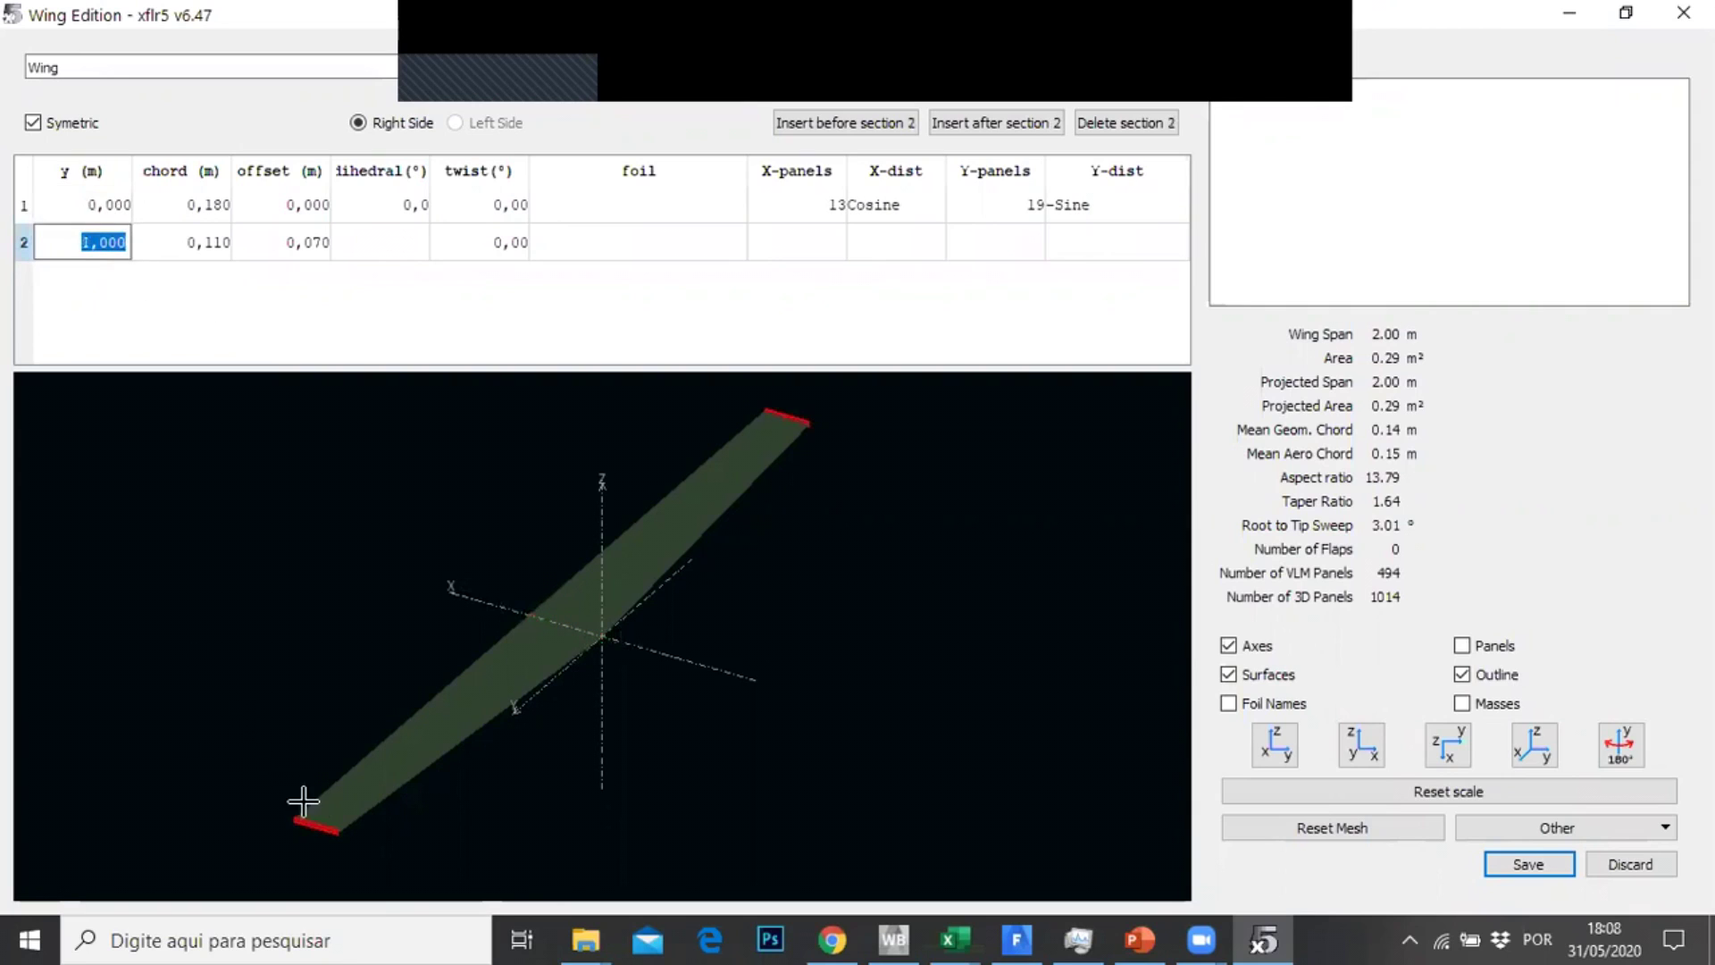
Set the wing's chord to 0.2 m at the tip section and 0.4 m at the root section
{"action": "left_click", "coordinate": [222, 256]}
{"action": "type", "text": "0,2"}
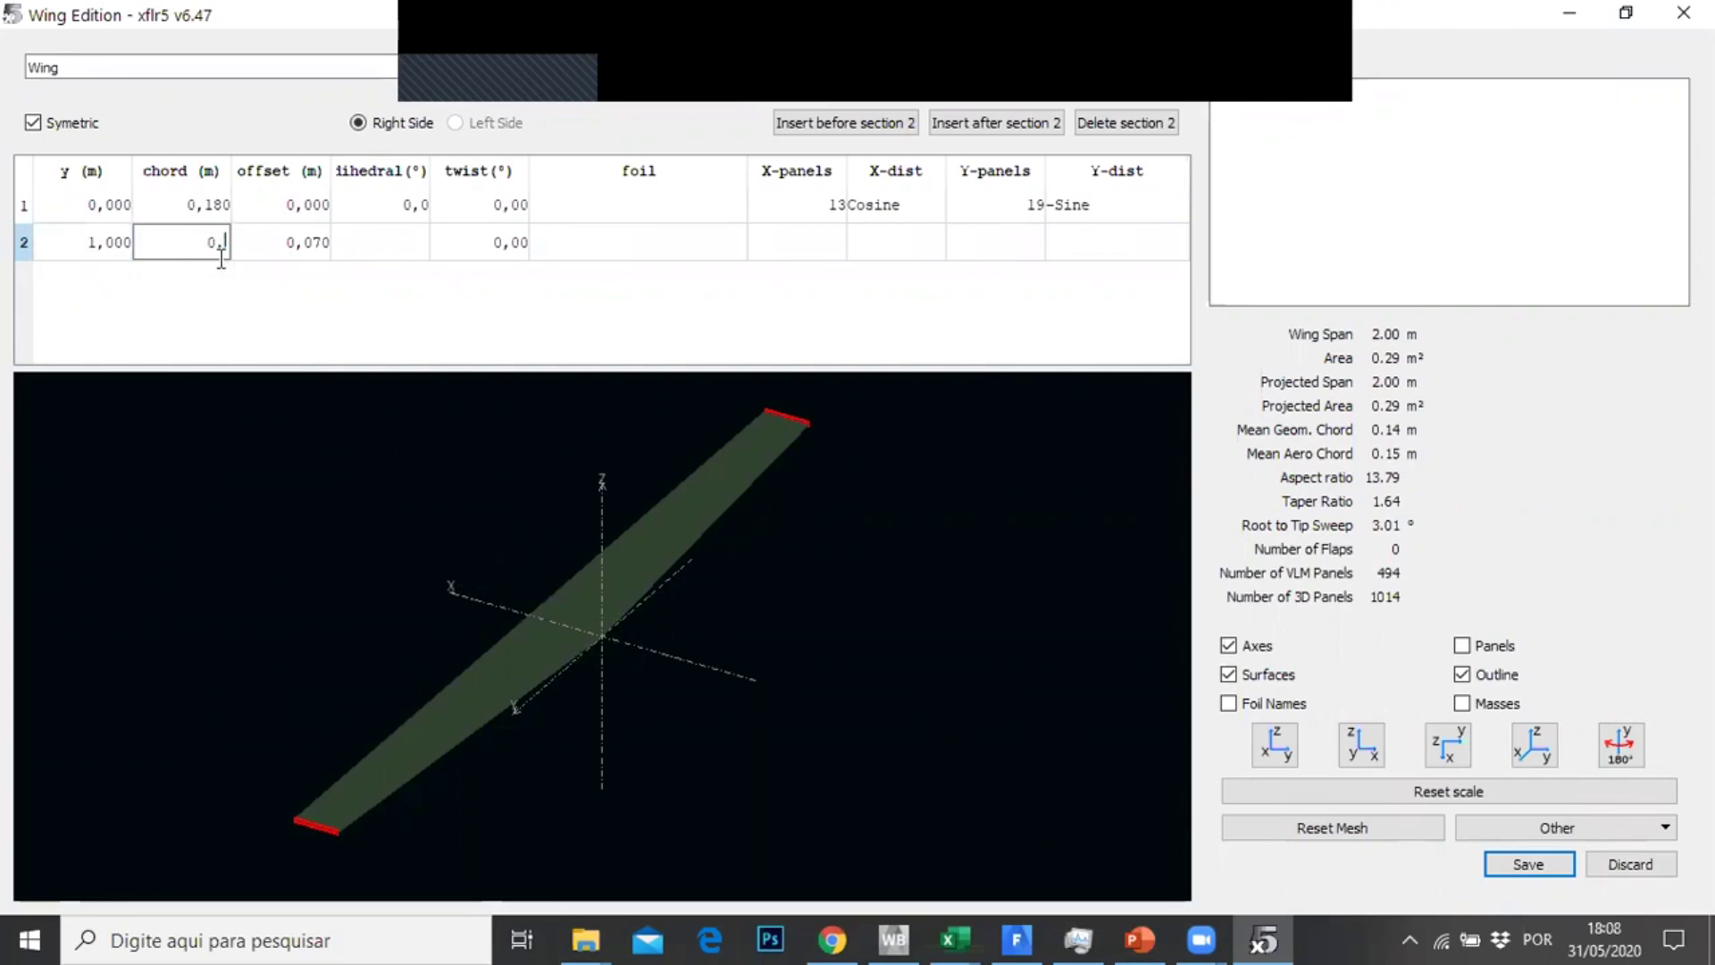
{"action": "key", "text": "Return"}
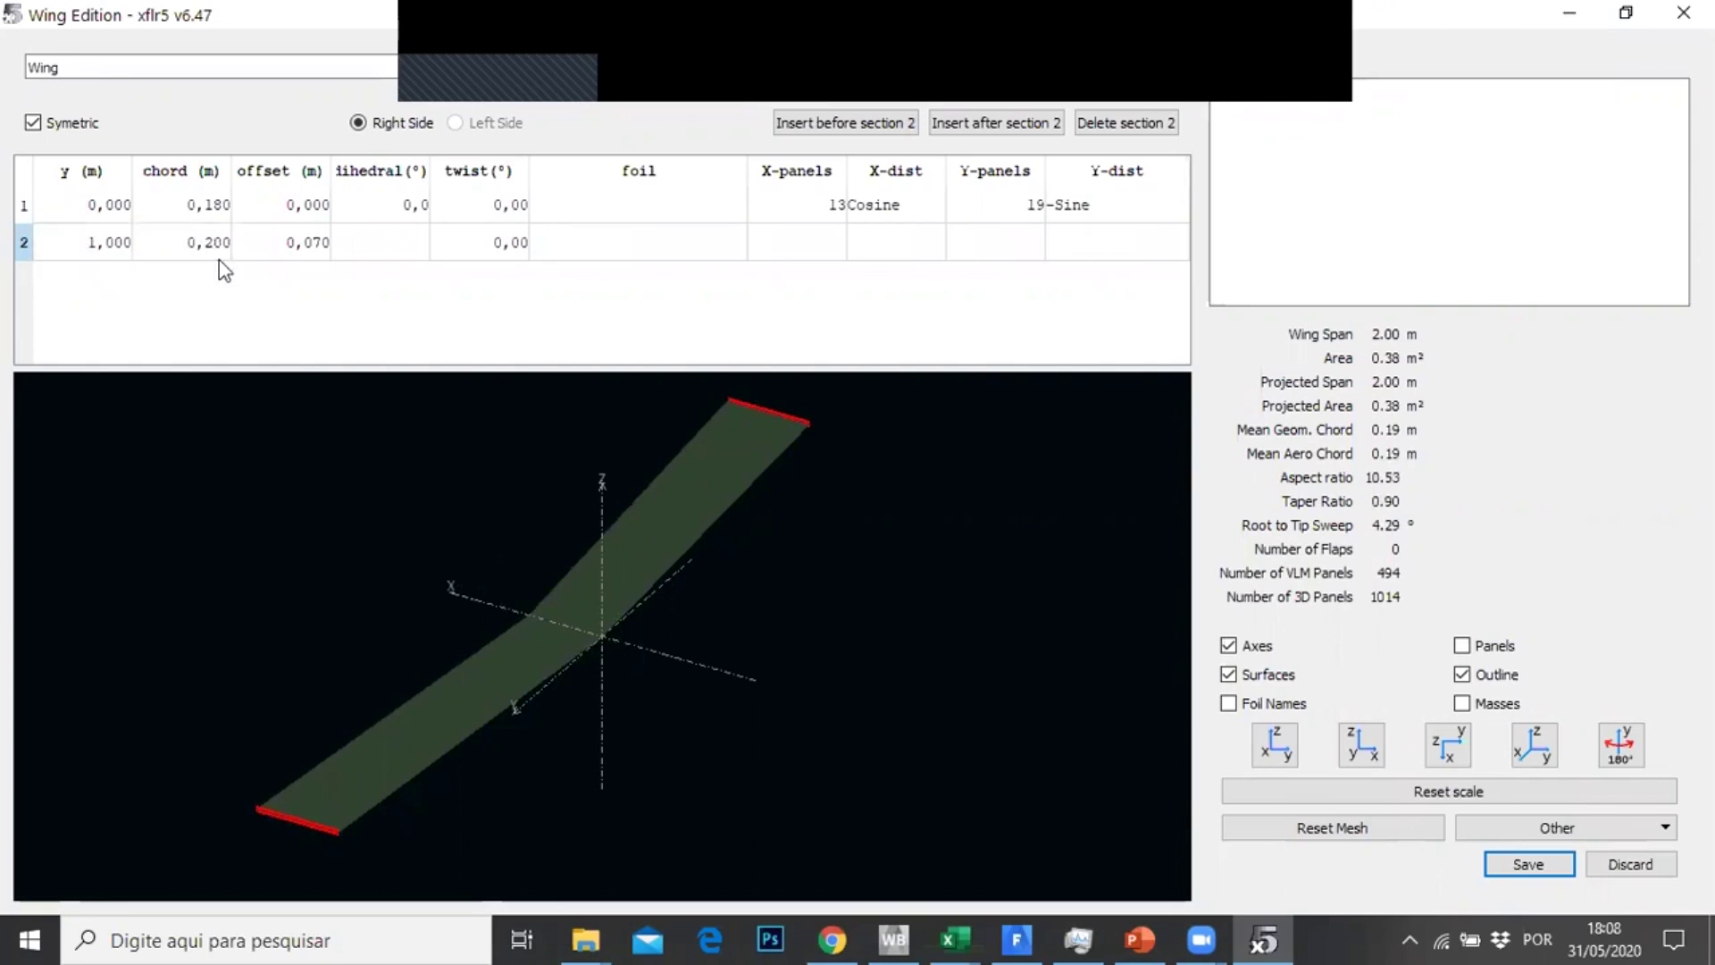
{"action": "left_click", "coordinate": [203, 211]}
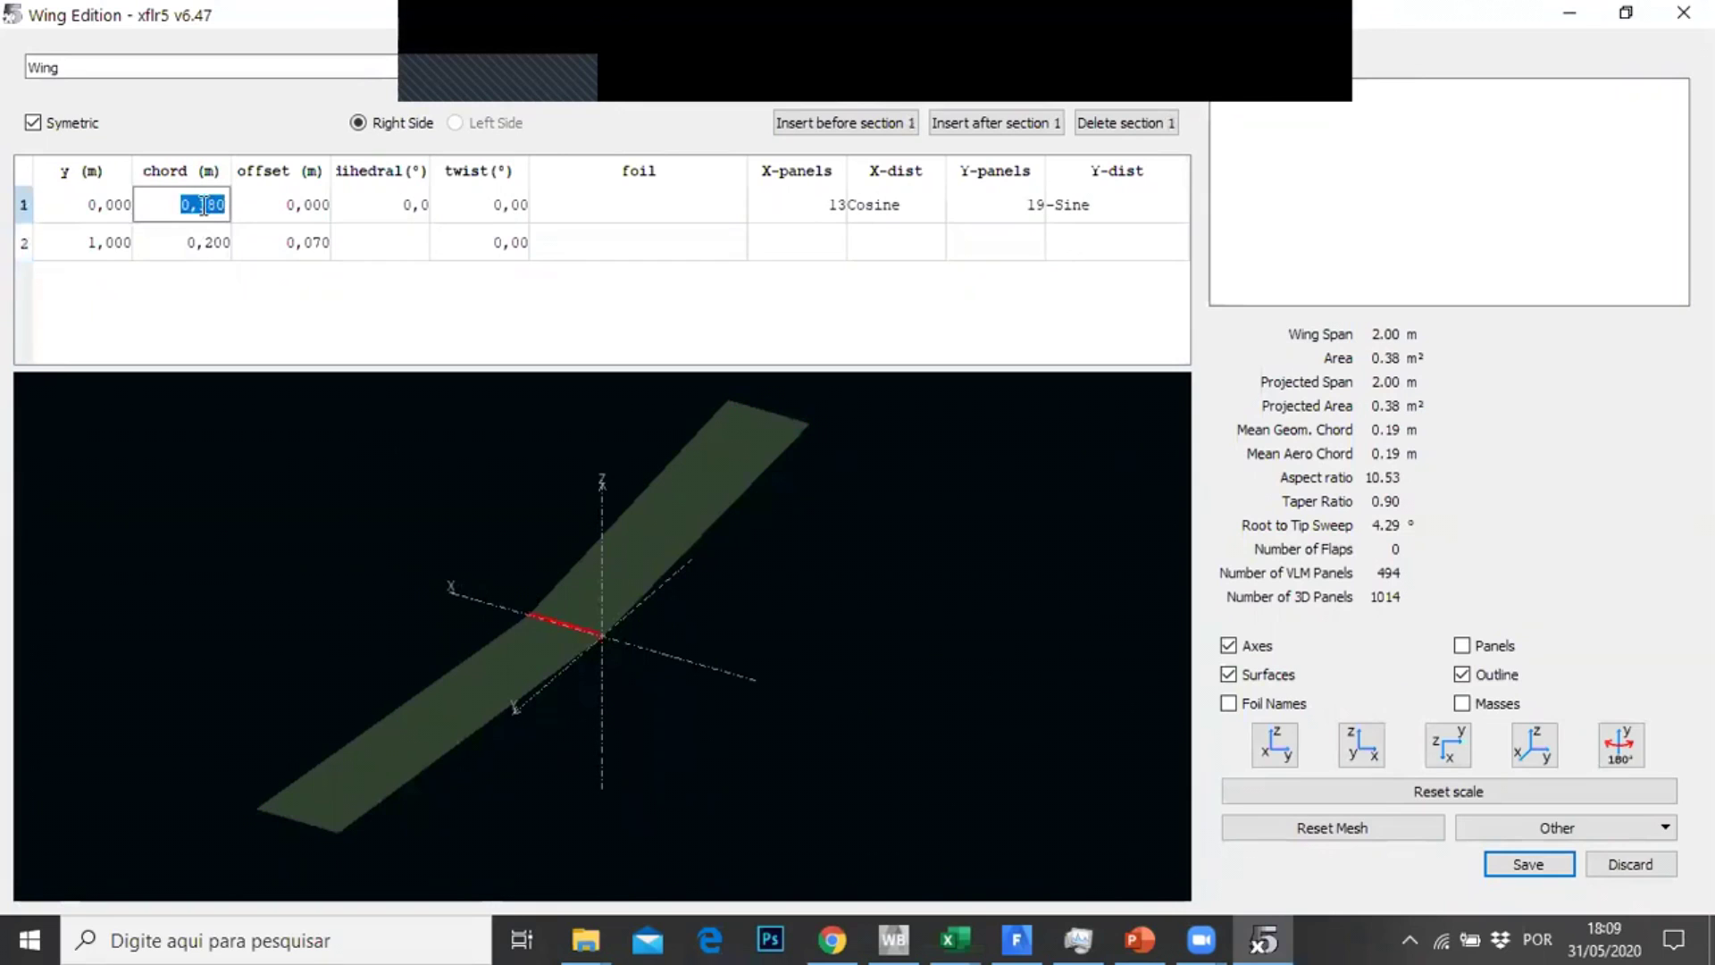
{"action": "type", "text": "0,4"}
{"action": "key", "text": "Return"}
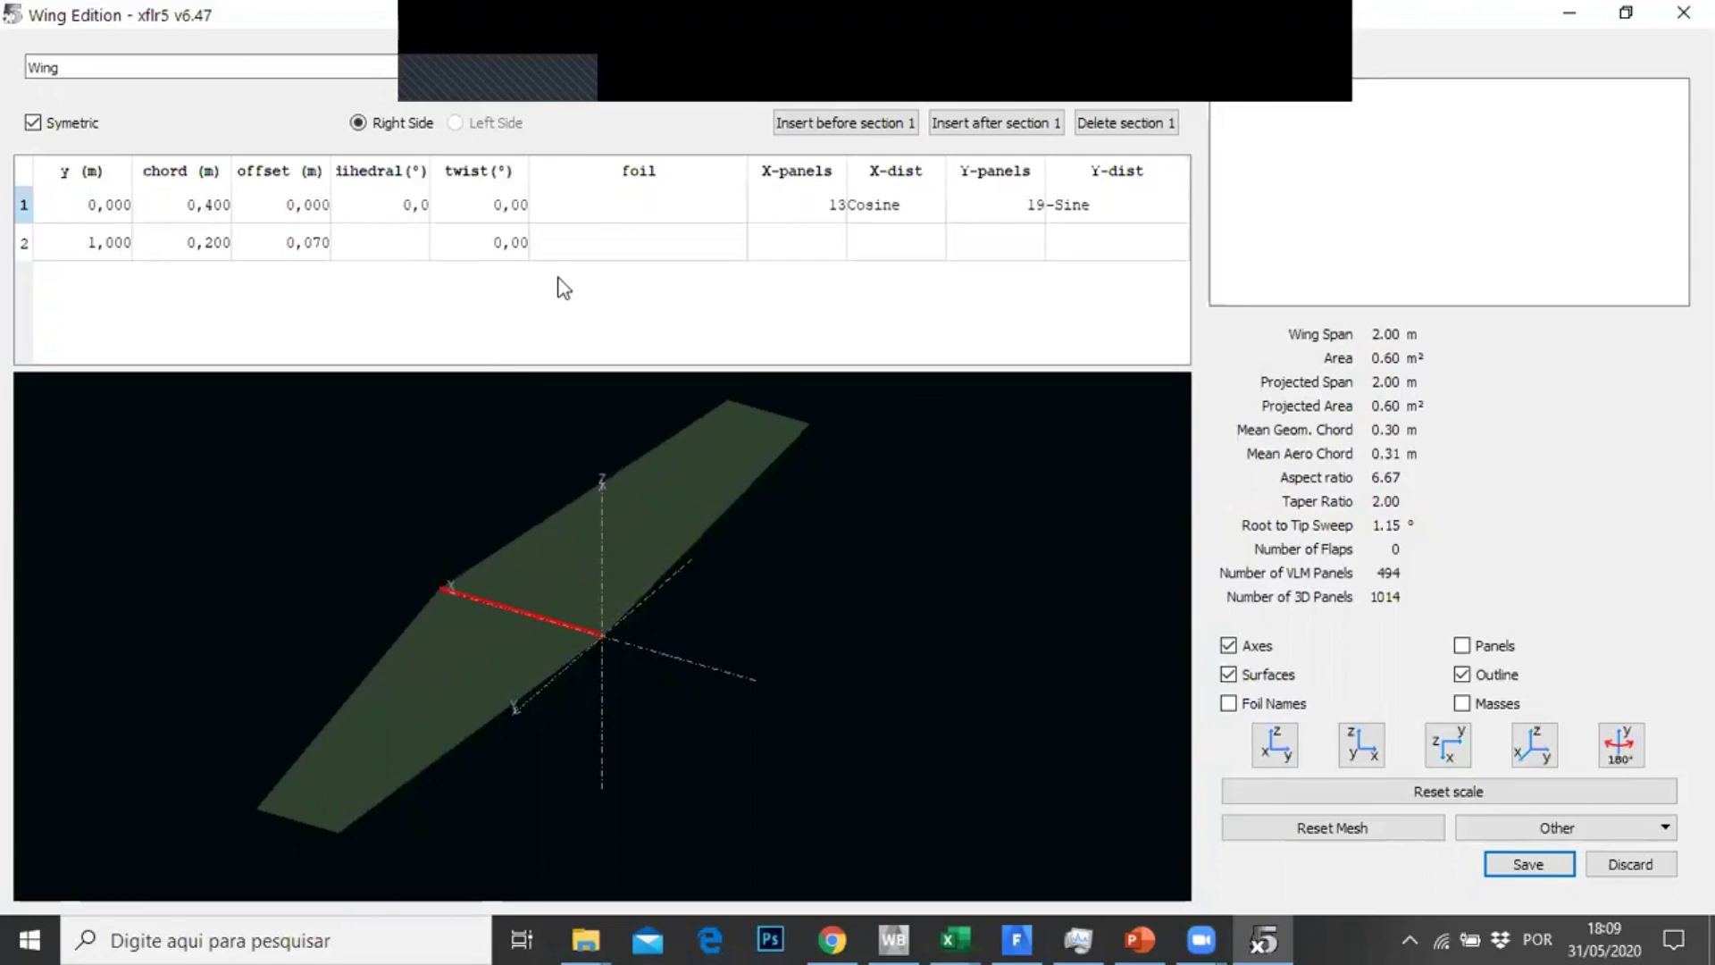
Try tip section offsets of 0 m and 0.2 m on the wing
{"action": "double_click", "coordinate": [306, 243]}
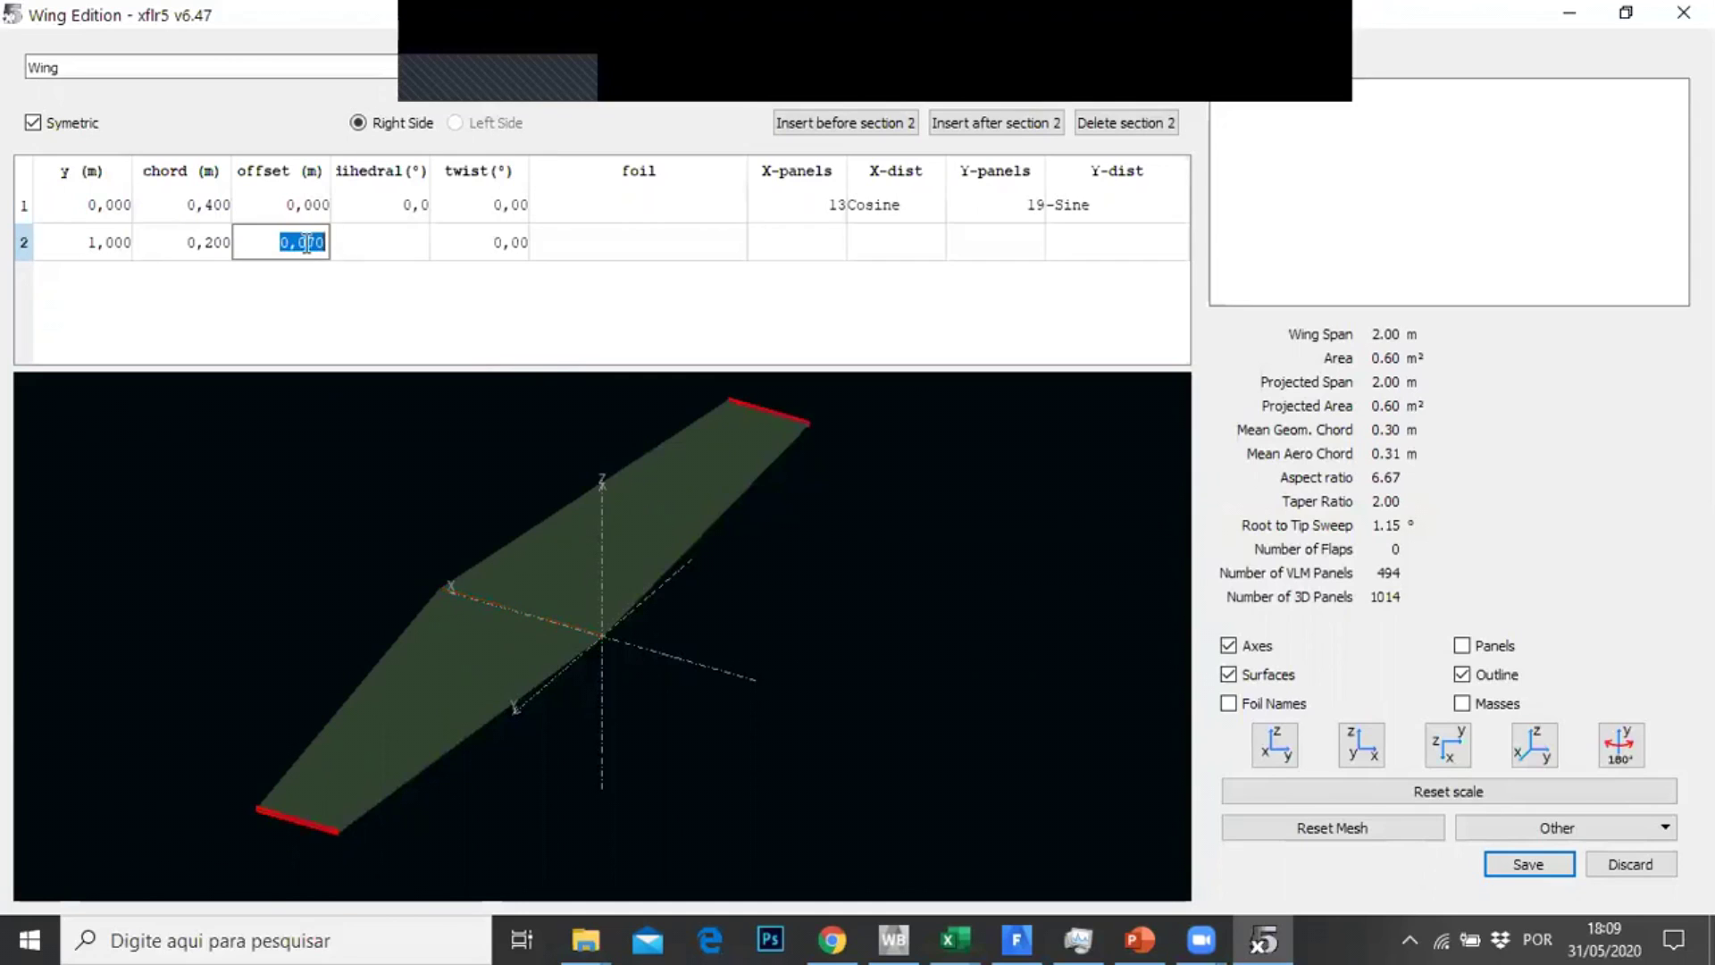
{"action": "type", "text": "0"}
{"action": "key", "text": "Return"}
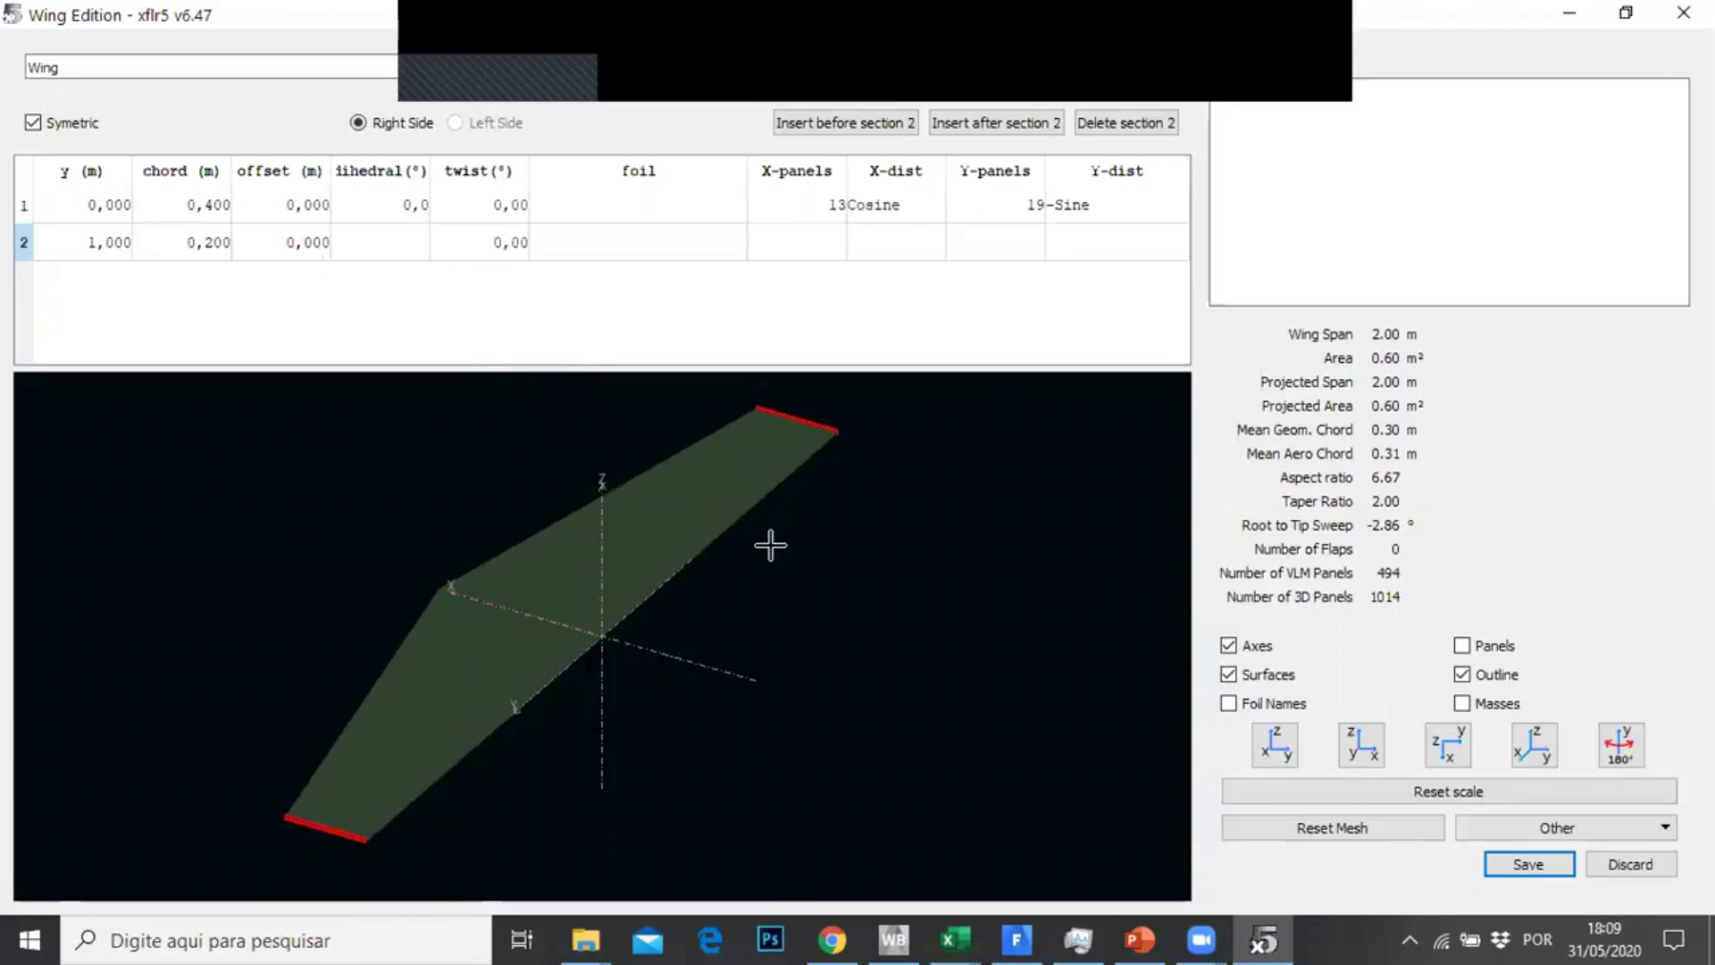
{"action": "double_click", "coordinate": [279, 219]}
{"action": "double_click", "coordinate": [284, 239]}
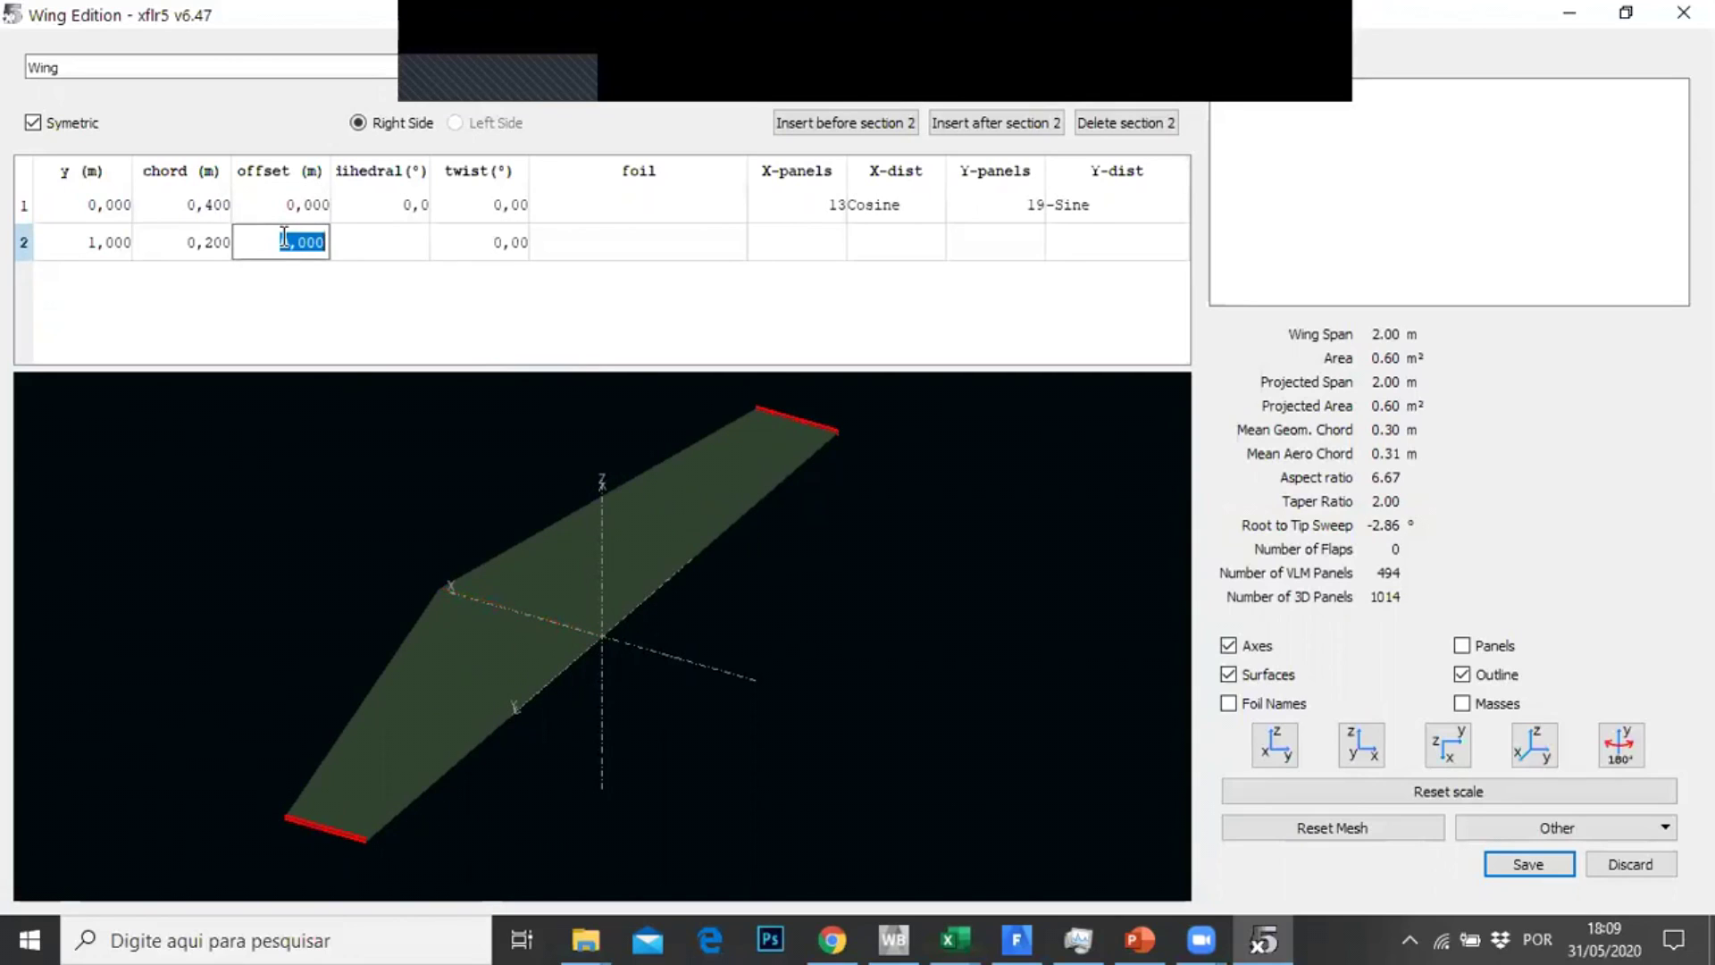
{"action": "type", "text": "0,2"}
{"action": "key", "text": "Return"}
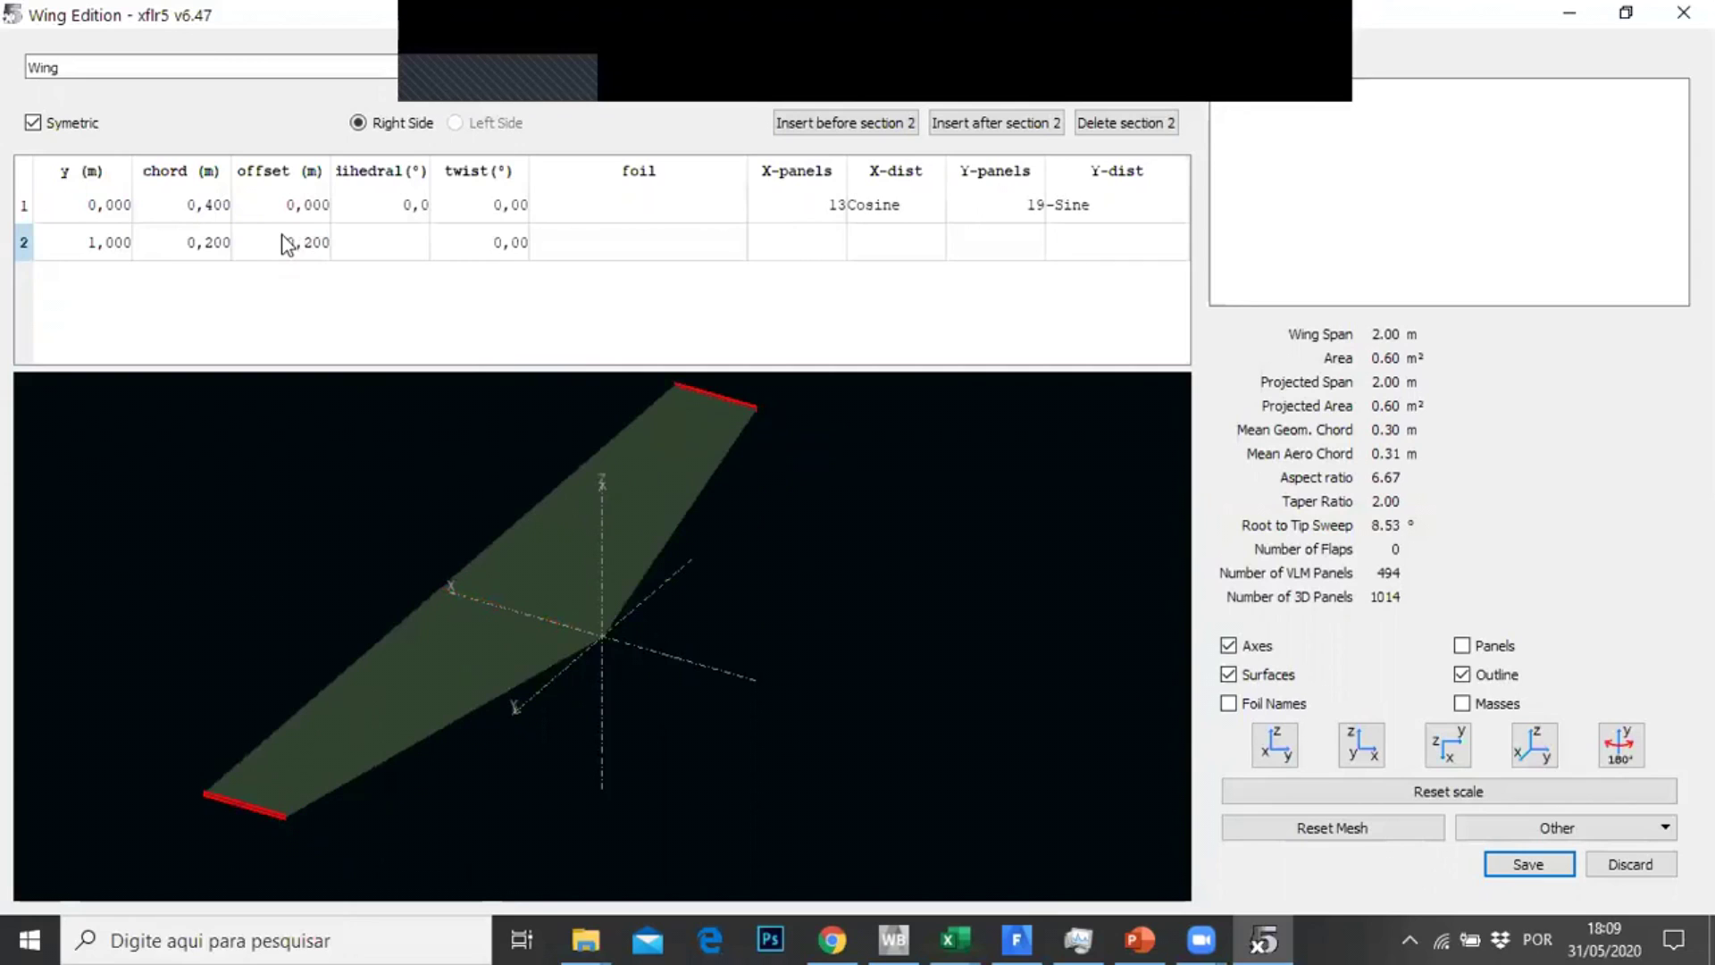
Try tip section offsets of 0.5 m and -0.5 m to compare backward and forward sweep
{"action": "double_click", "coordinate": [301, 246]}
{"action": "type", "text": "0,5"}
{"action": "key", "text": "Return"}
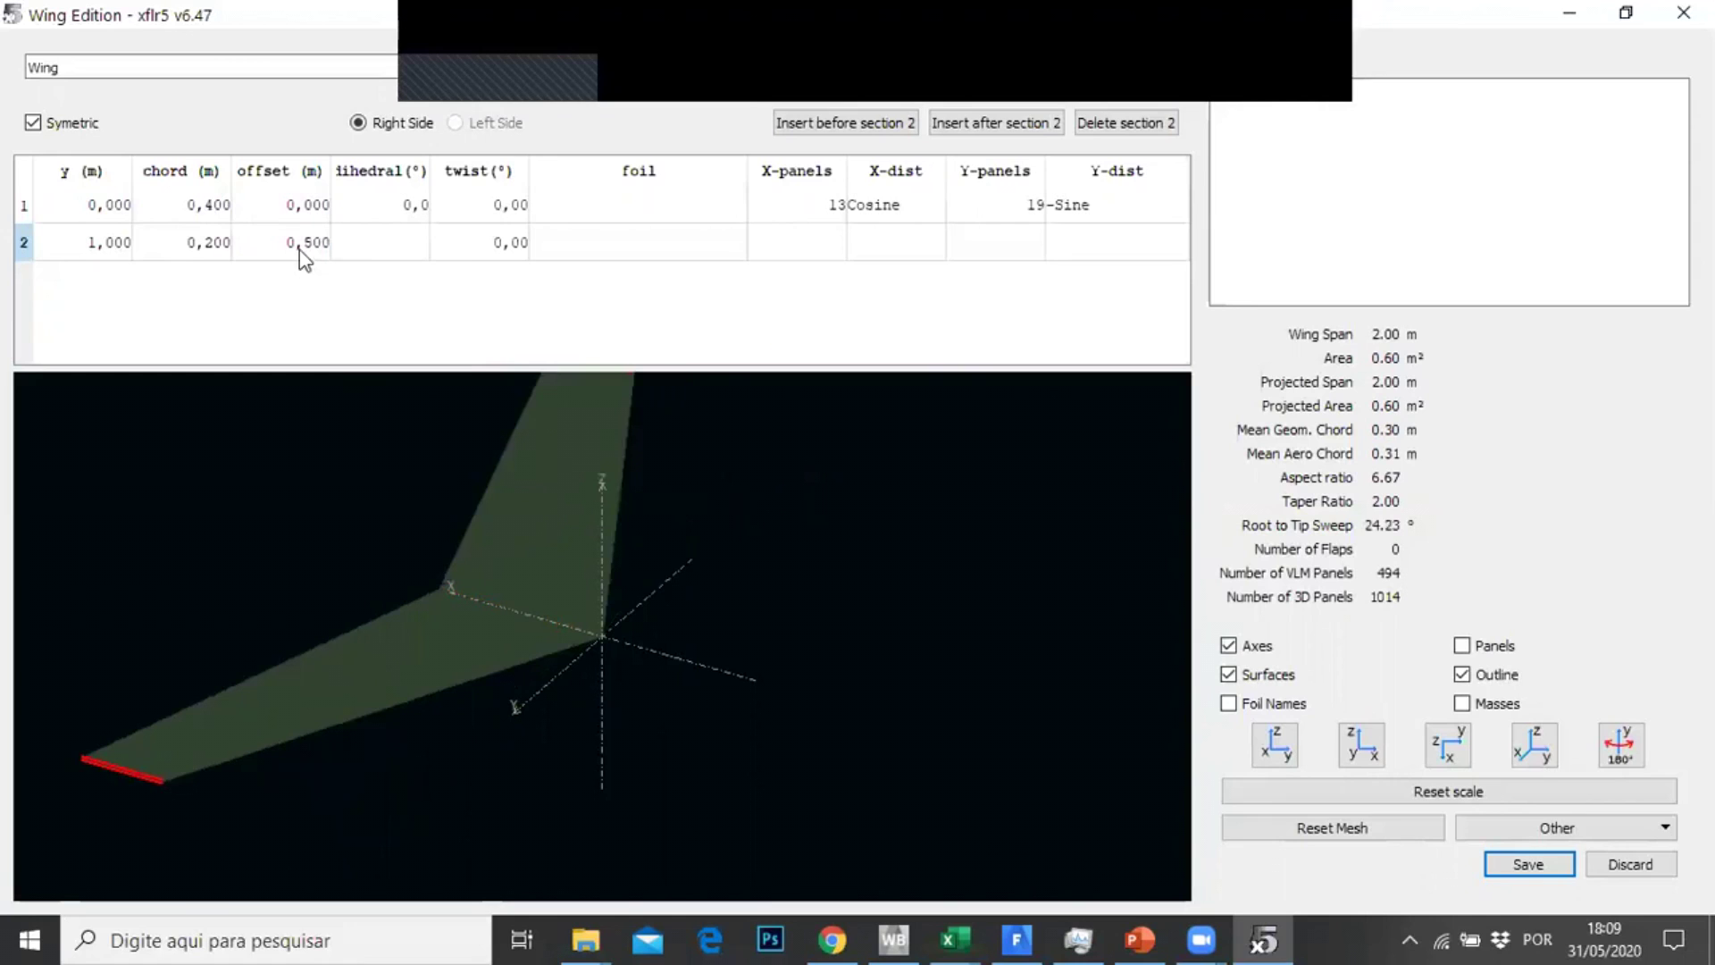
{"action": "left_click_drag", "start_coordinate": [490, 547], "coordinate": [466, 614]}
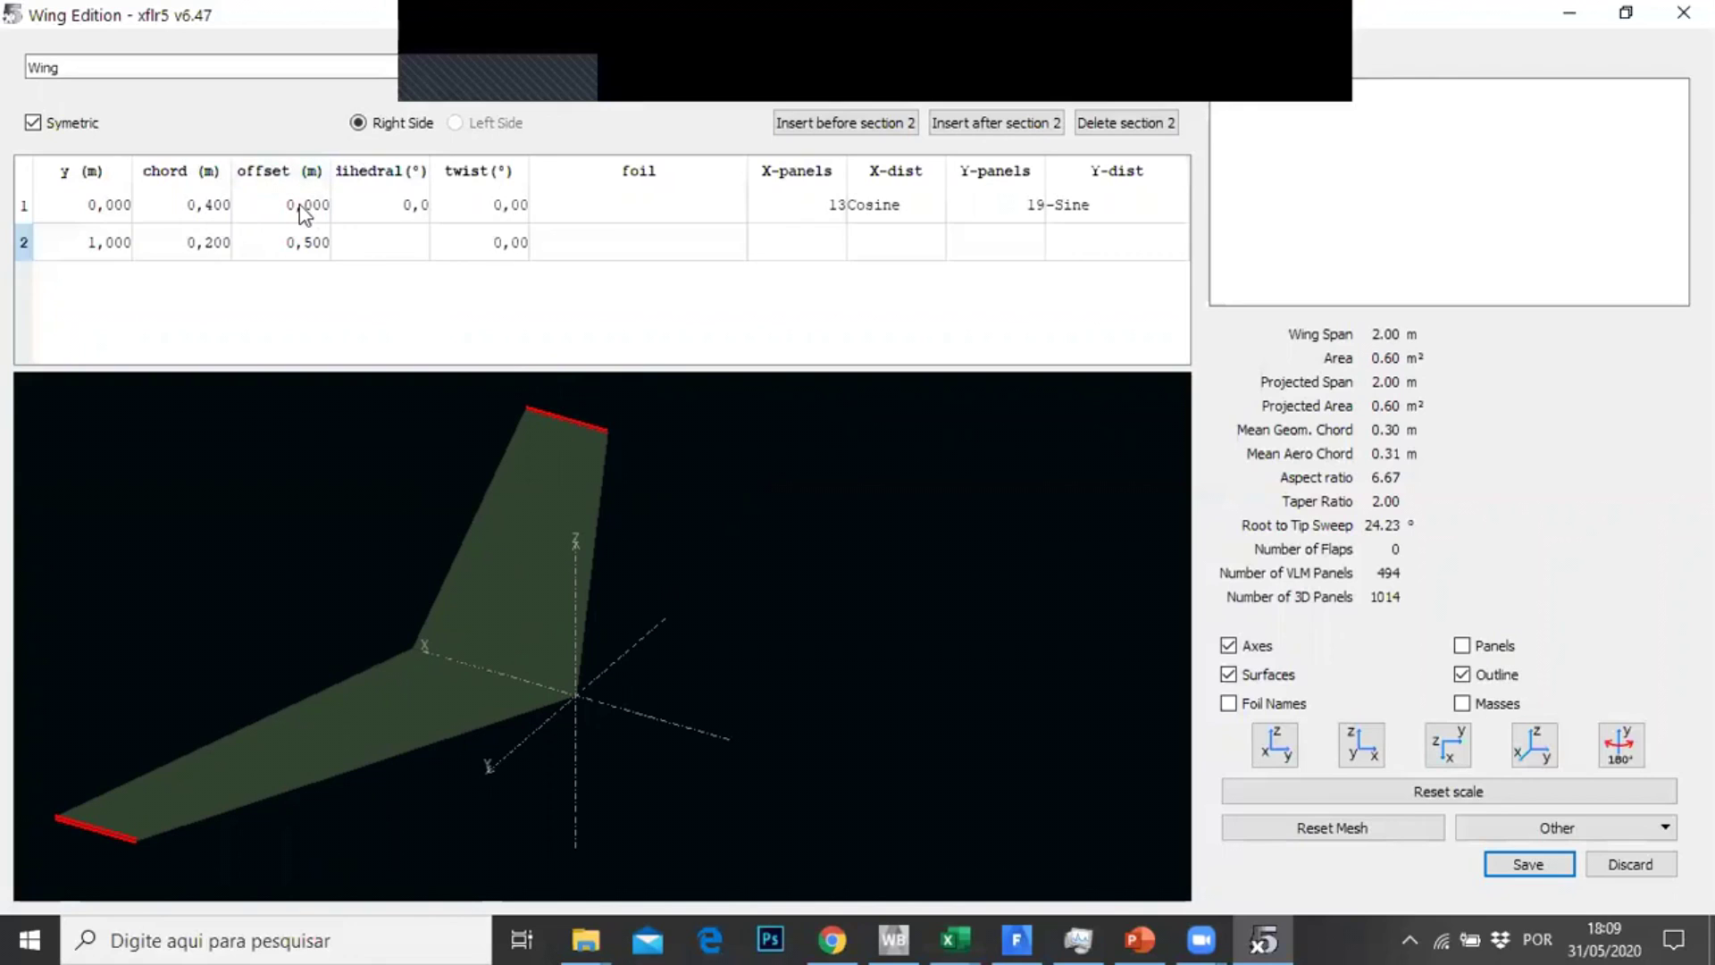
{"action": "double_click", "coordinate": [311, 245]}
{"action": "type", "text": "-"}
{"action": "key", "text": "Return"}
{"action": "left_click_drag", "start_coordinate": [574, 539], "coordinate": [559, 475]}
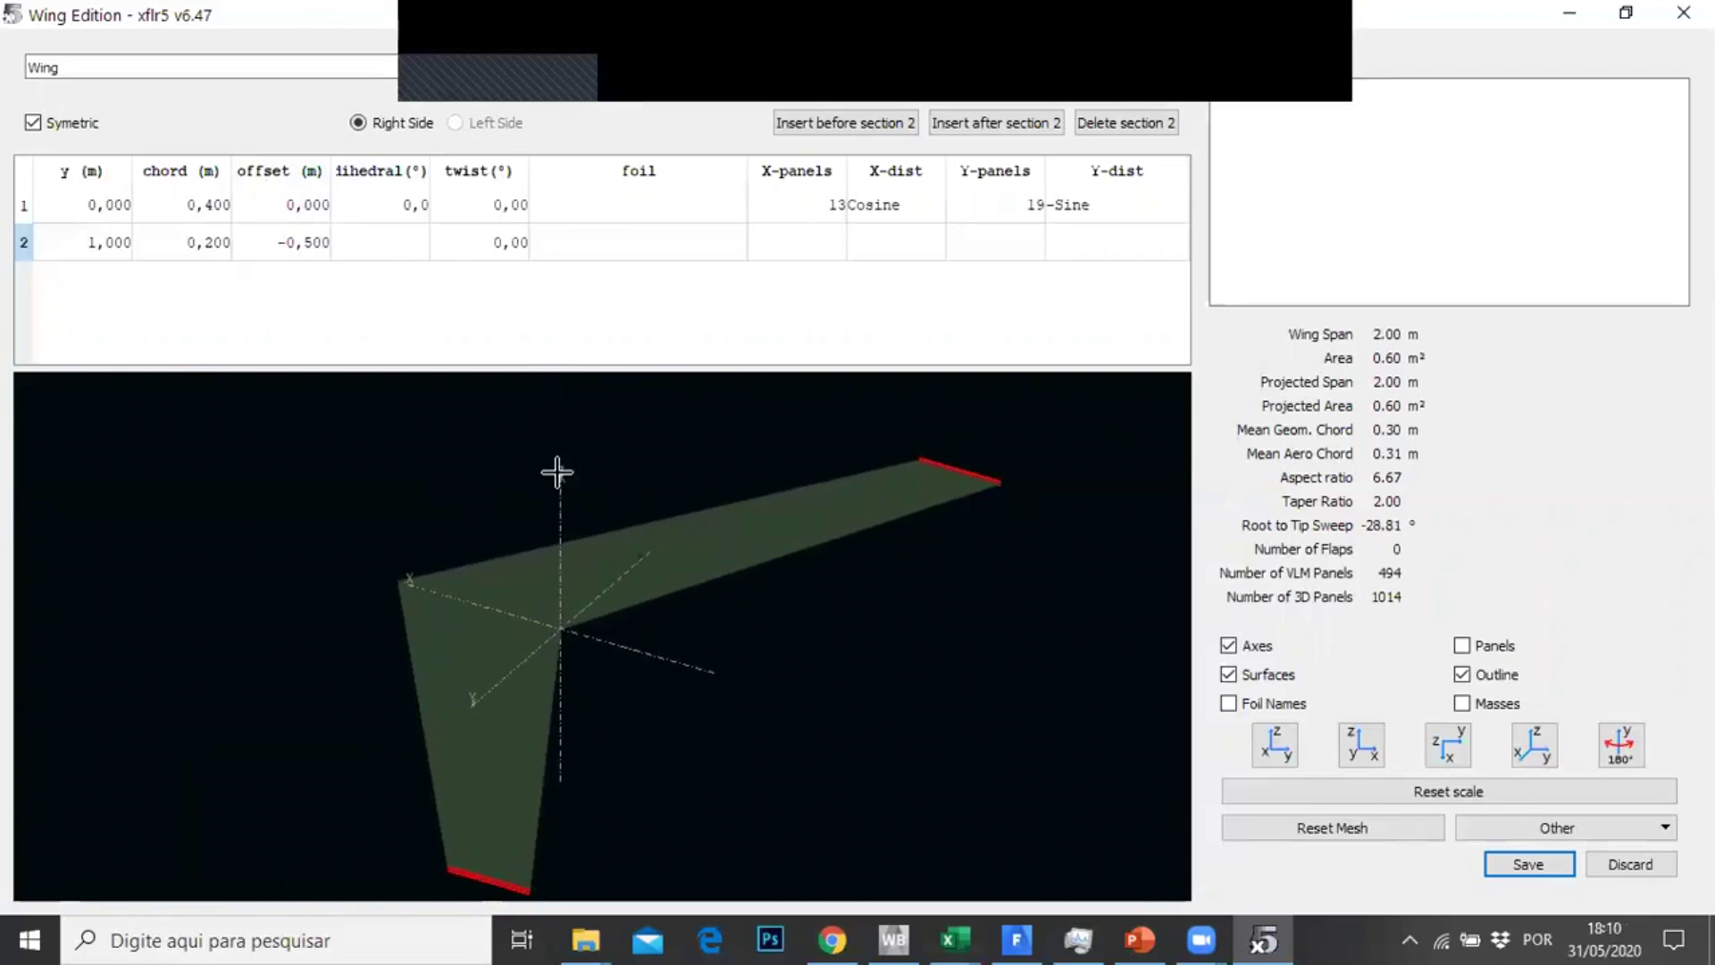
Set the tip section's offset to 0.05 m
{"action": "double_click", "coordinate": [289, 241]}
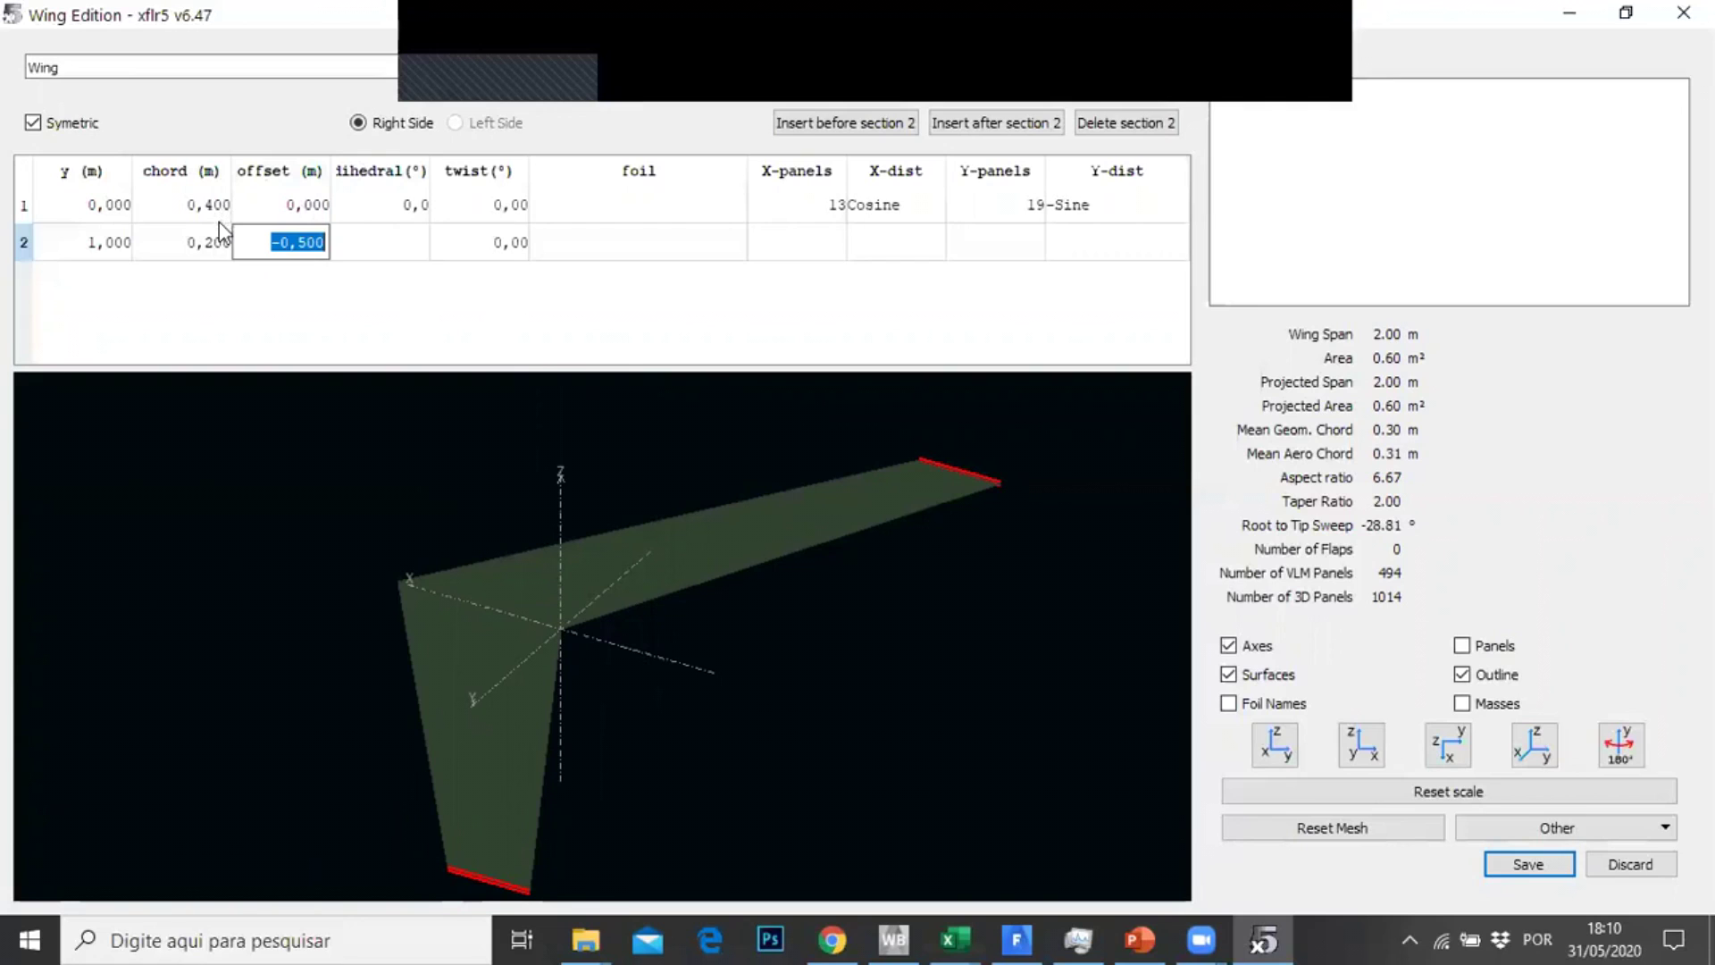
{"action": "type", "text": "0,05"}
{"action": "key", "text": "Return"}
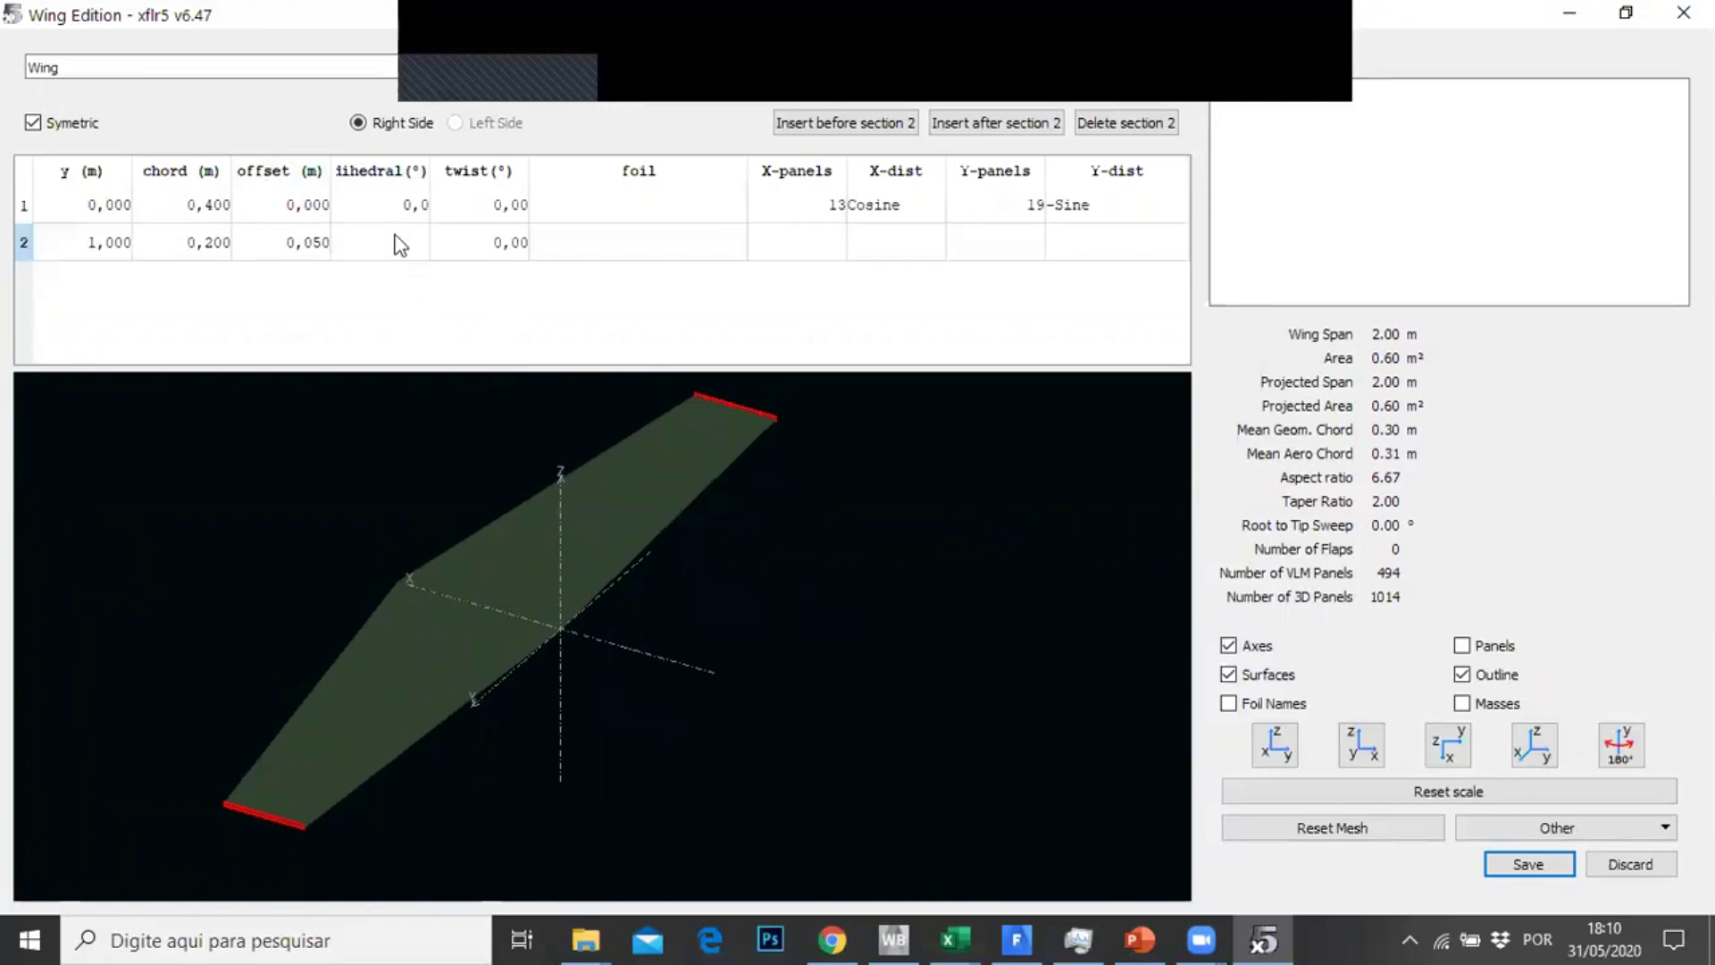
Try a dihedral of 20° on the root section and inspect the wing from the front
{"action": "double_click", "coordinate": [399, 206]}
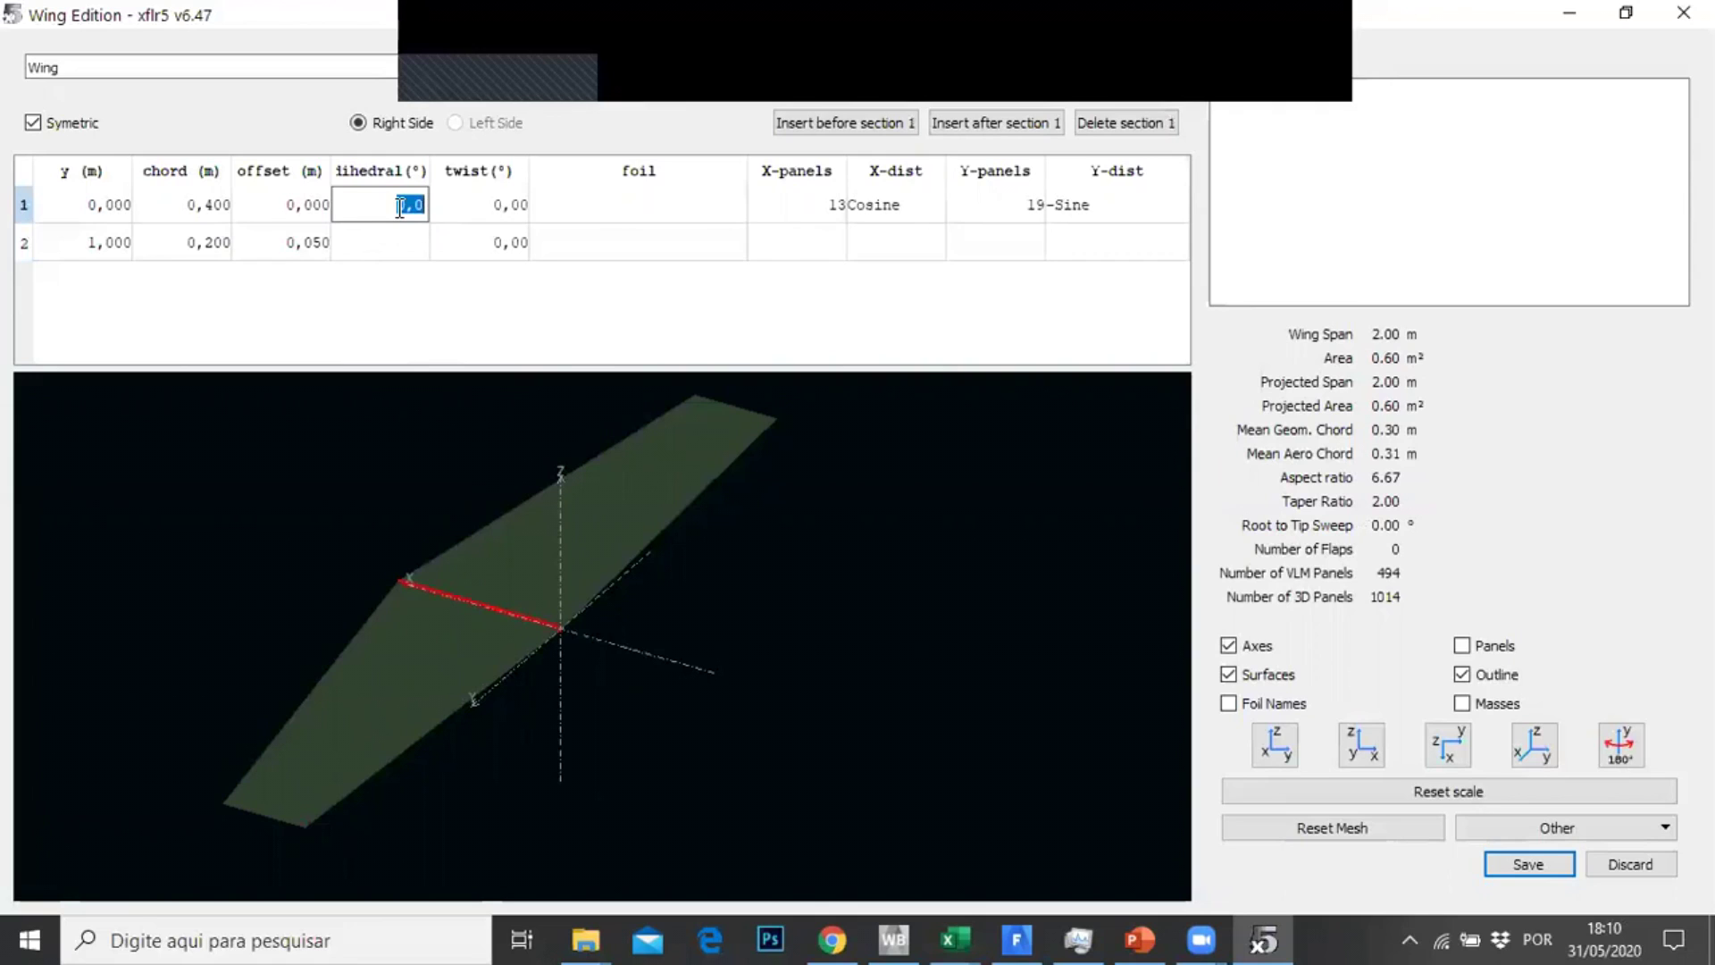
{"action": "type", "text": "20"}
{"action": "key", "text": "Return"}
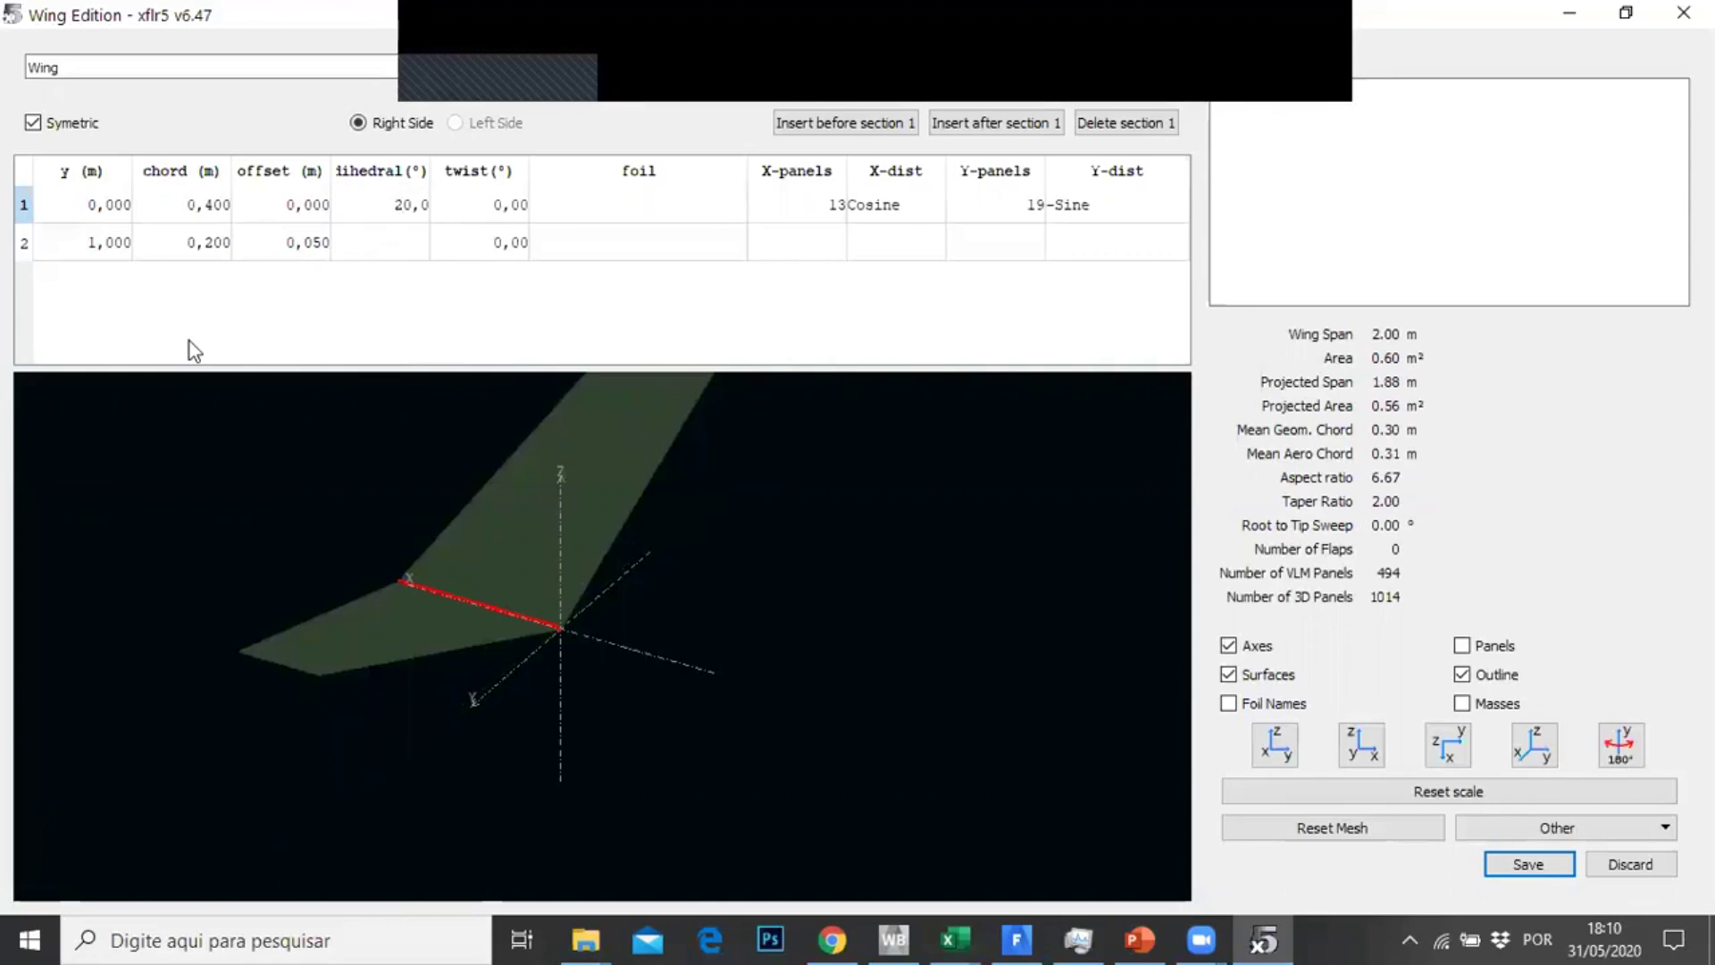
{"action": "mouse_move", "coordinate": [480, 591]}
{"action": "left_mouse_down"}
{"action": "mouse_move", "coordinate": [310, 563]}
{"action": "mouse_move", "coordinate": [475, 586]}
{"action": "left_mouse_up"}
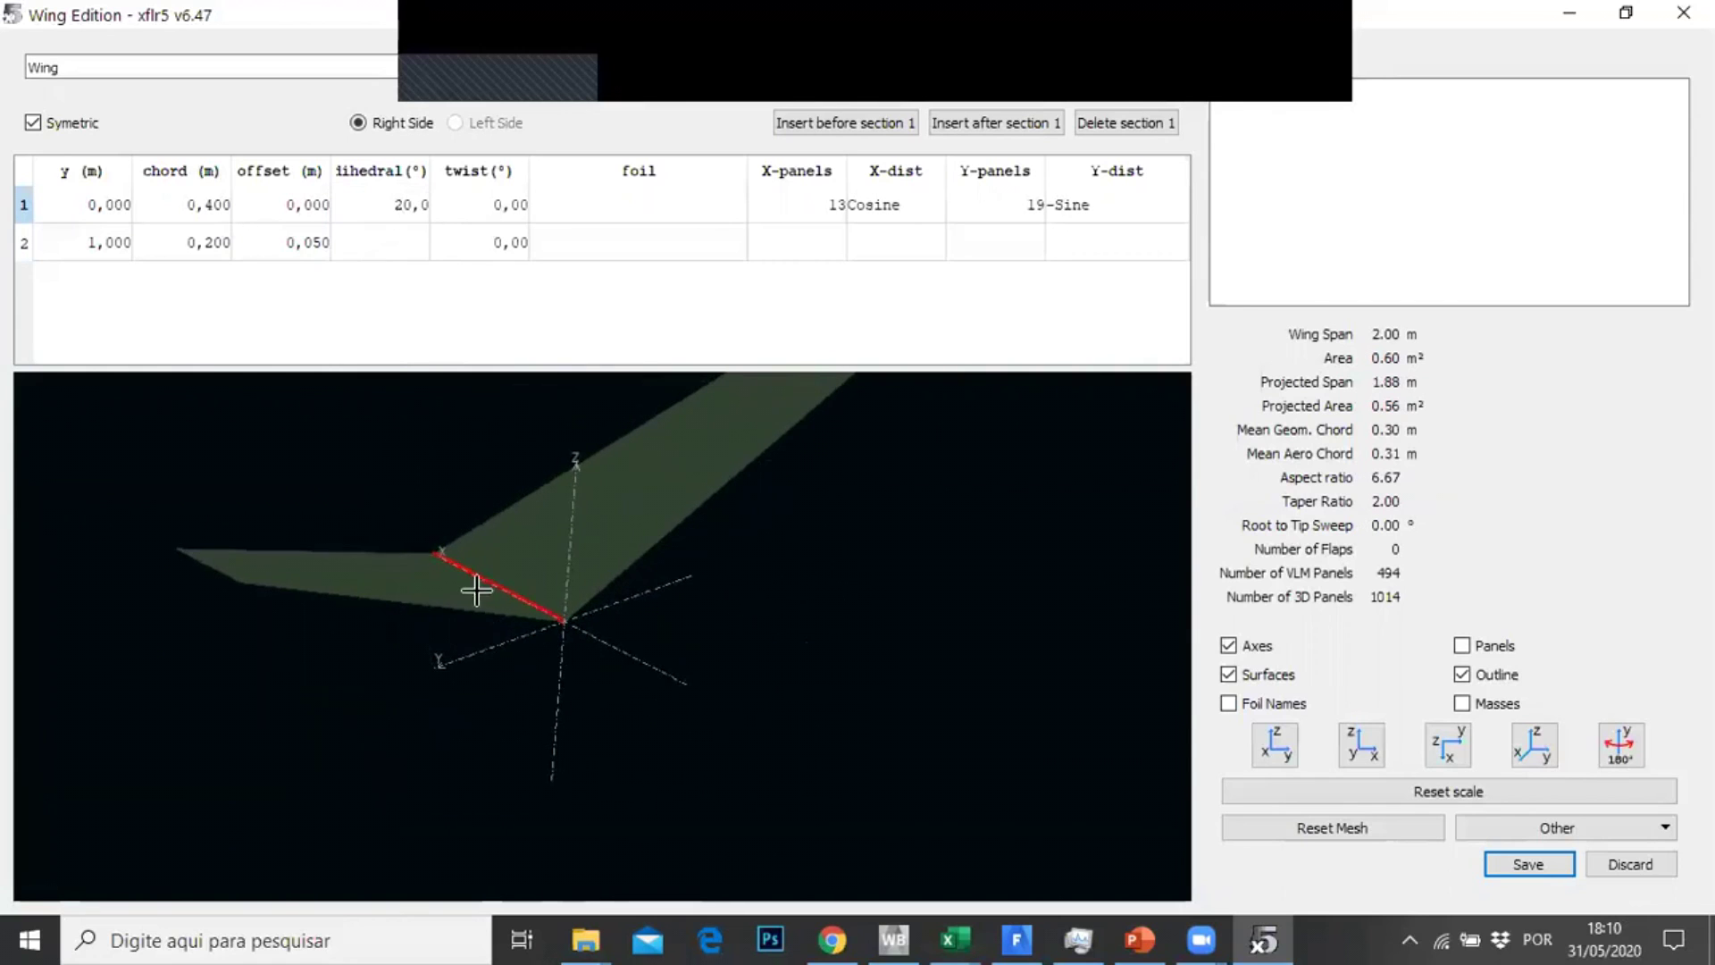
{"action": "left_click_drag", "start_coordinate": [527, 638], "coordinate": [356, 559]}
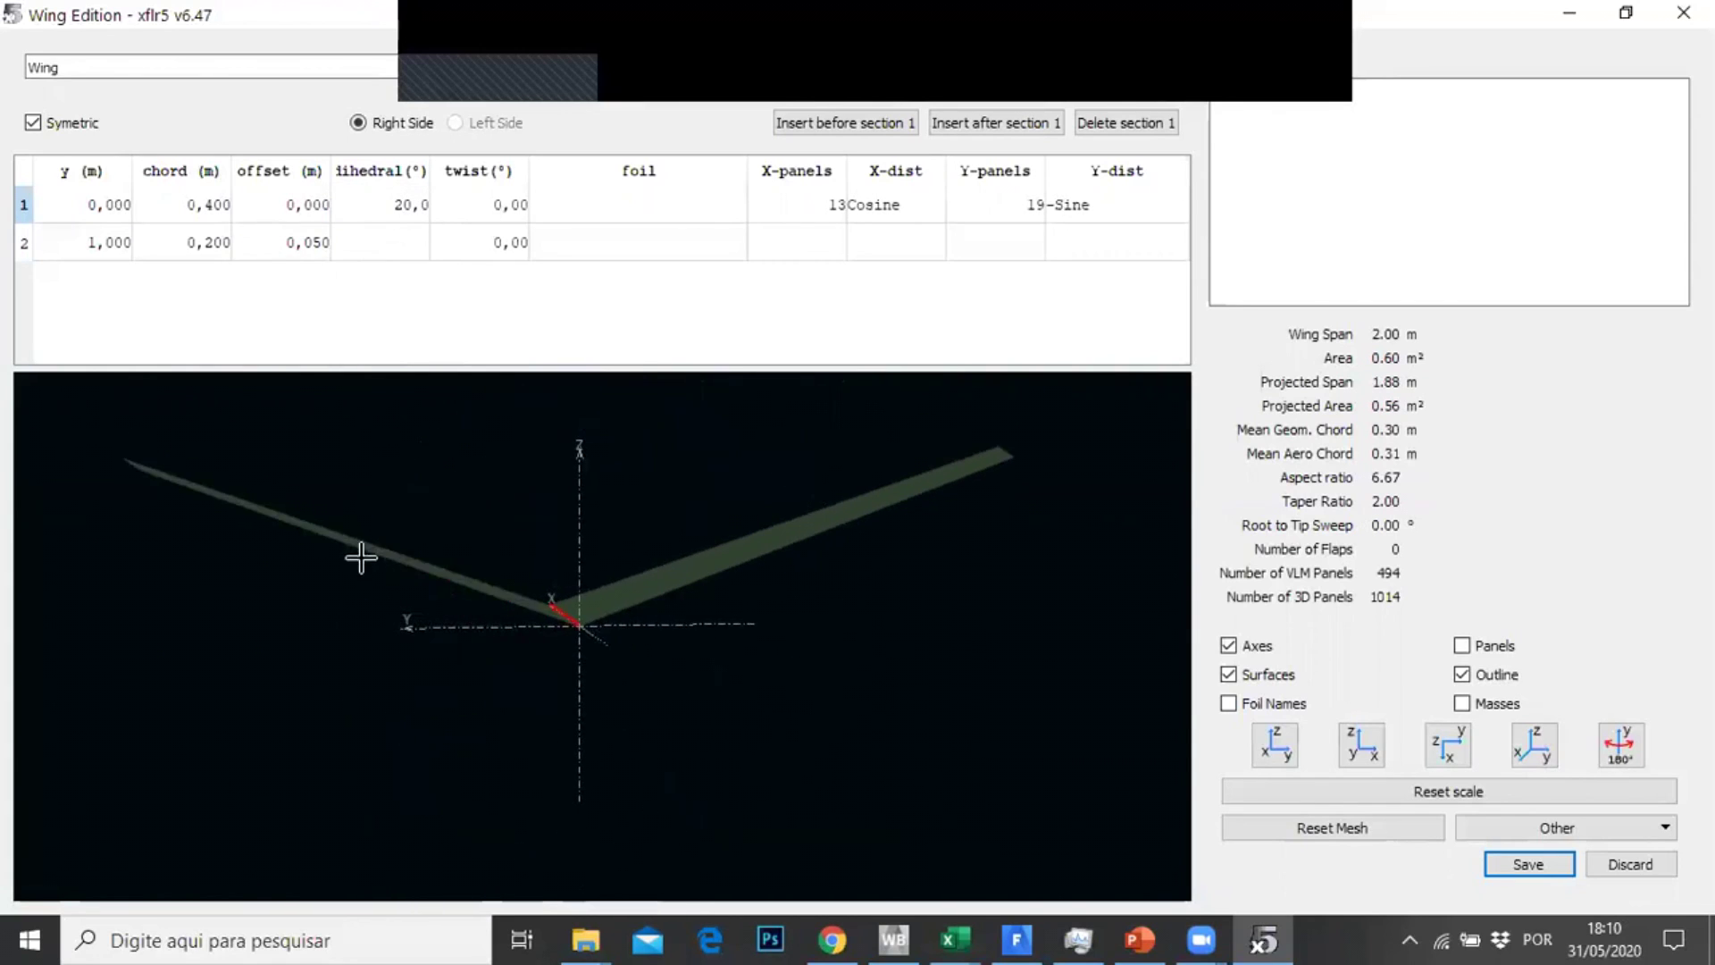
{"action": "left_click_drag", "start_coordinate": [698, 668], "coordinate": [708, 616]}
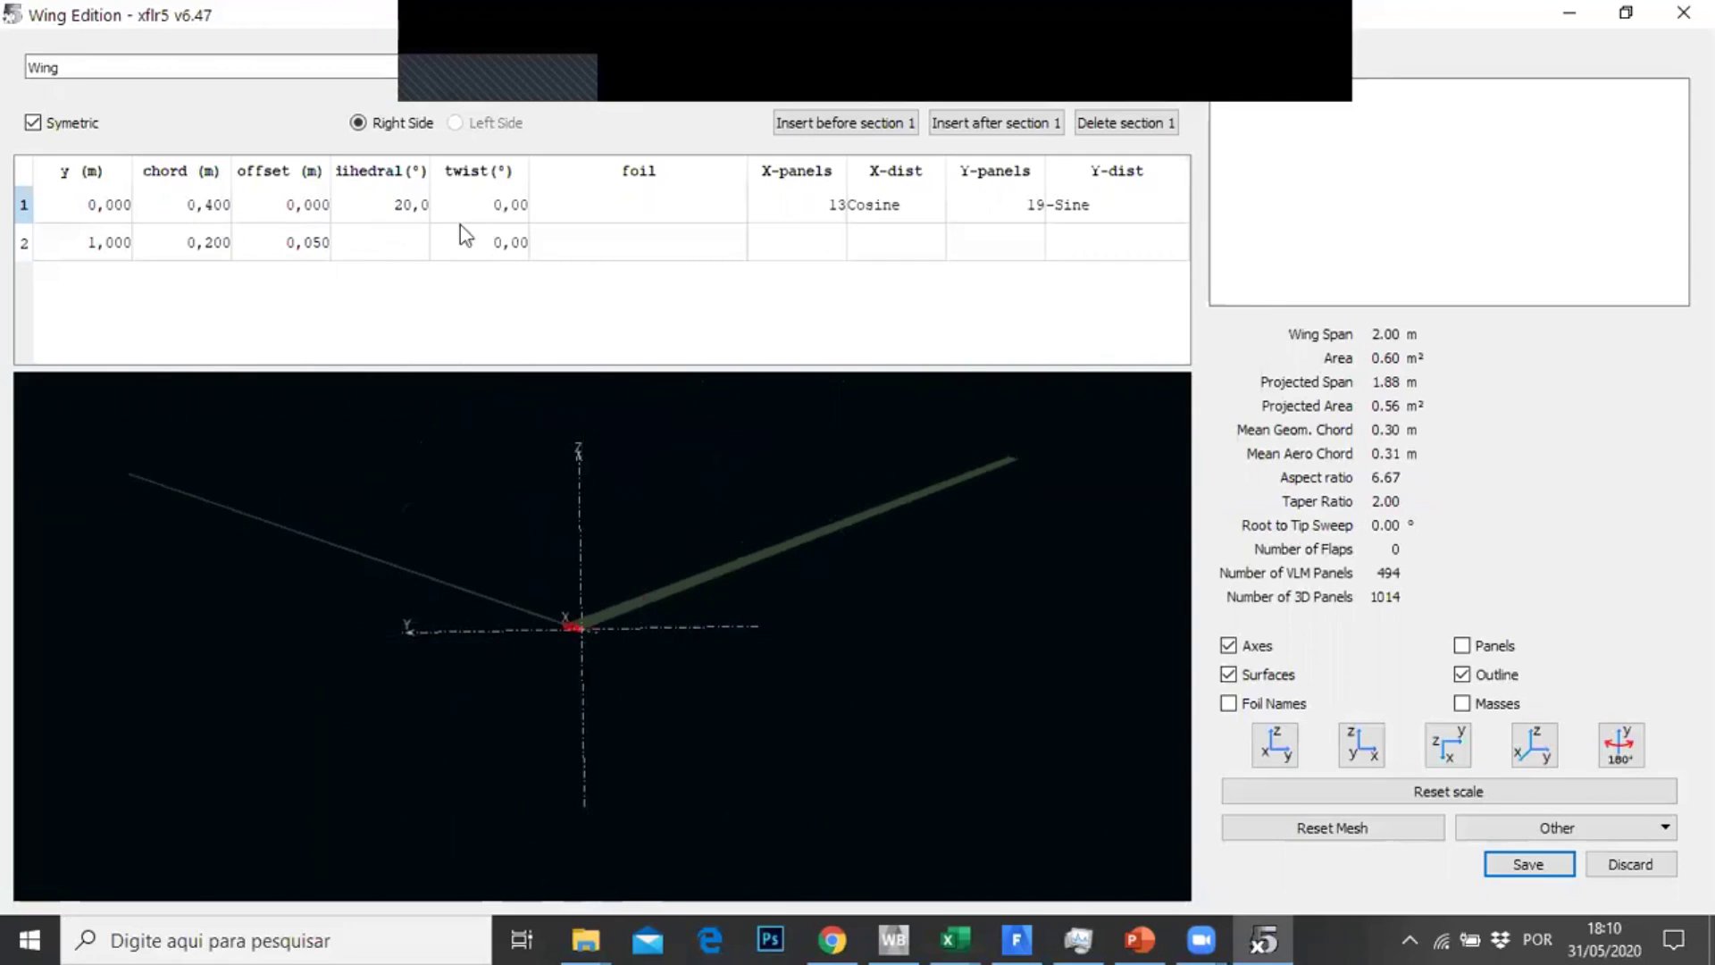
Try a dihedral of -20° on the root section
{"action": "double_click", "coordinate": [406, 205]}
{"action": "type", "text": "-20"}
{"action": "key", "text": "Return"}
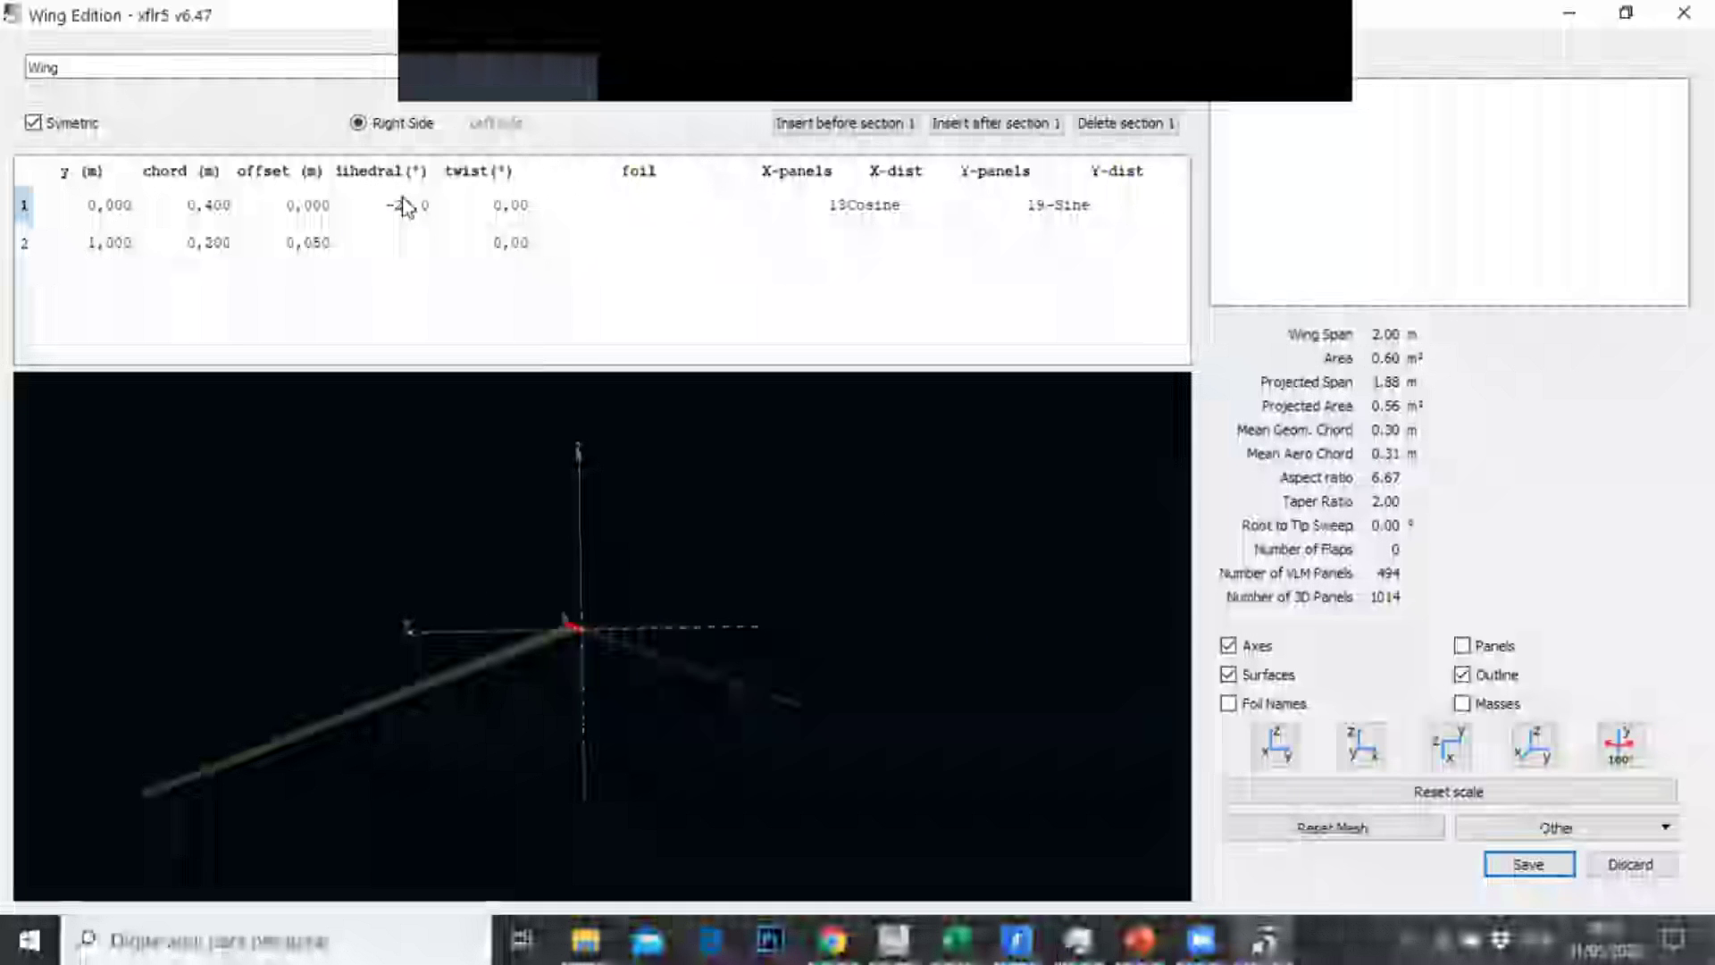
Reset the root section's dihedral to 0°
{"action": "double_click", "coordinate": [403, 205]}
{"action": "left_click_drag", "start_coordinate": [361, 205], "coordinate": [459, 229]}
{"action": "type", "text": "0"}
{"action": "key", "text": "Return"}
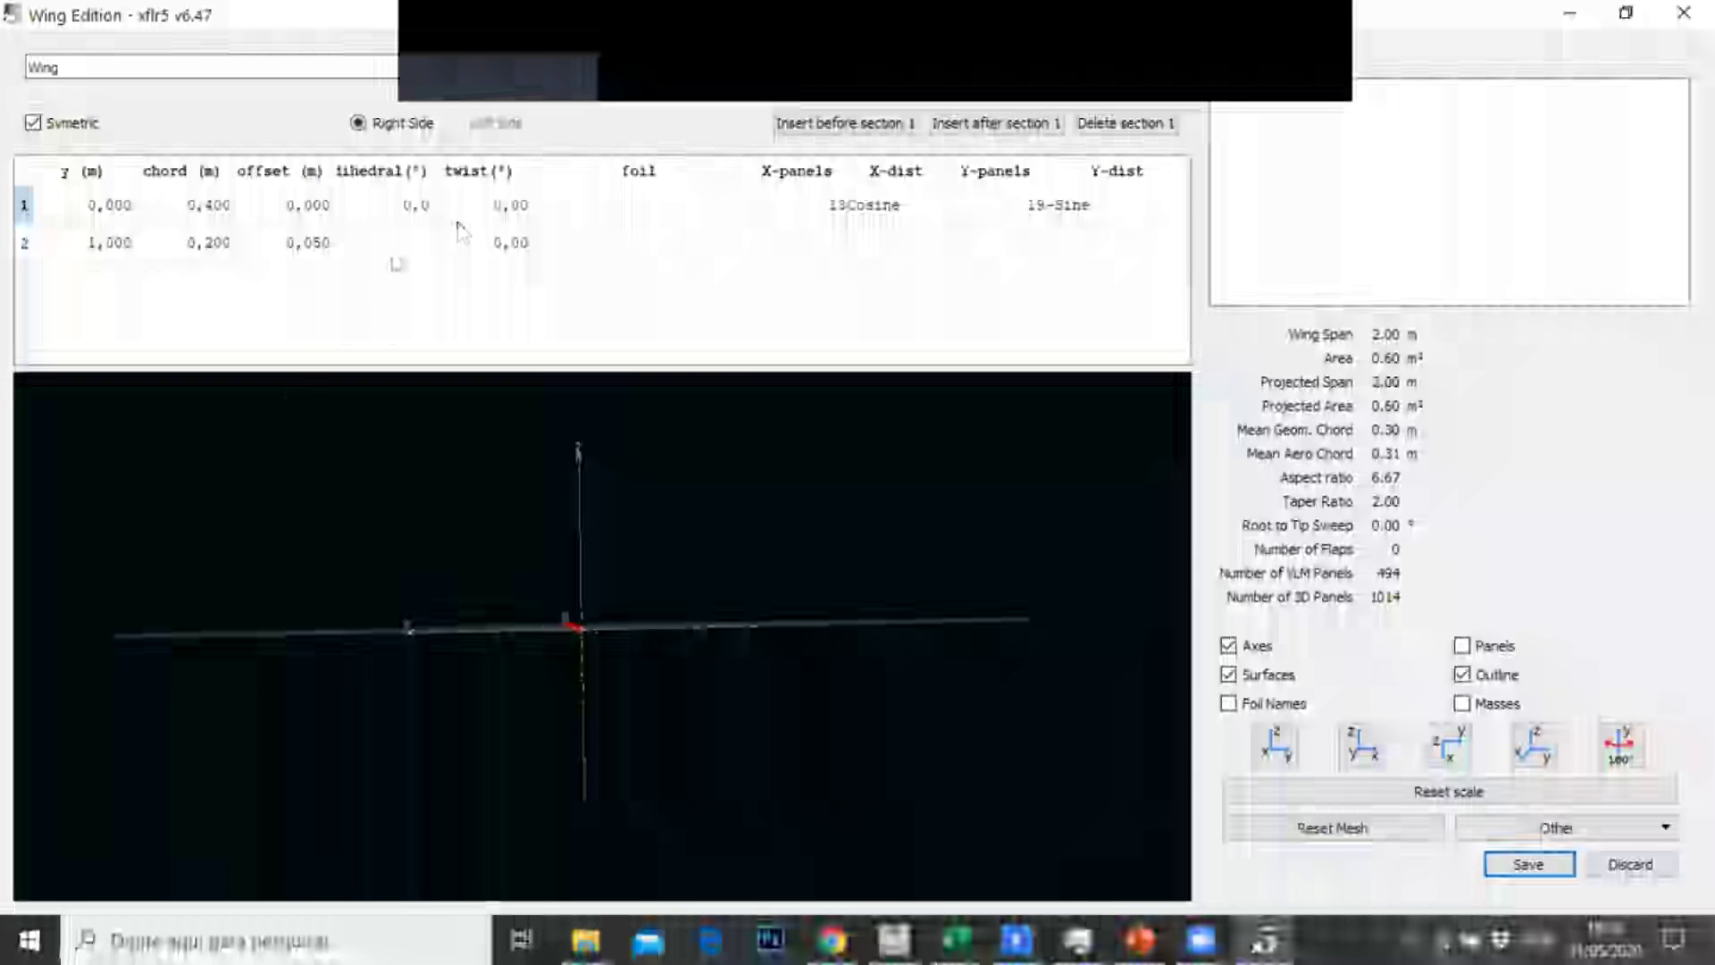
Assign the S1223 foil to the wing's root section
{"action": "double_click", "coordinate": [551, 221]}
{"action": "left_click", "coordinate": [603, 204]}
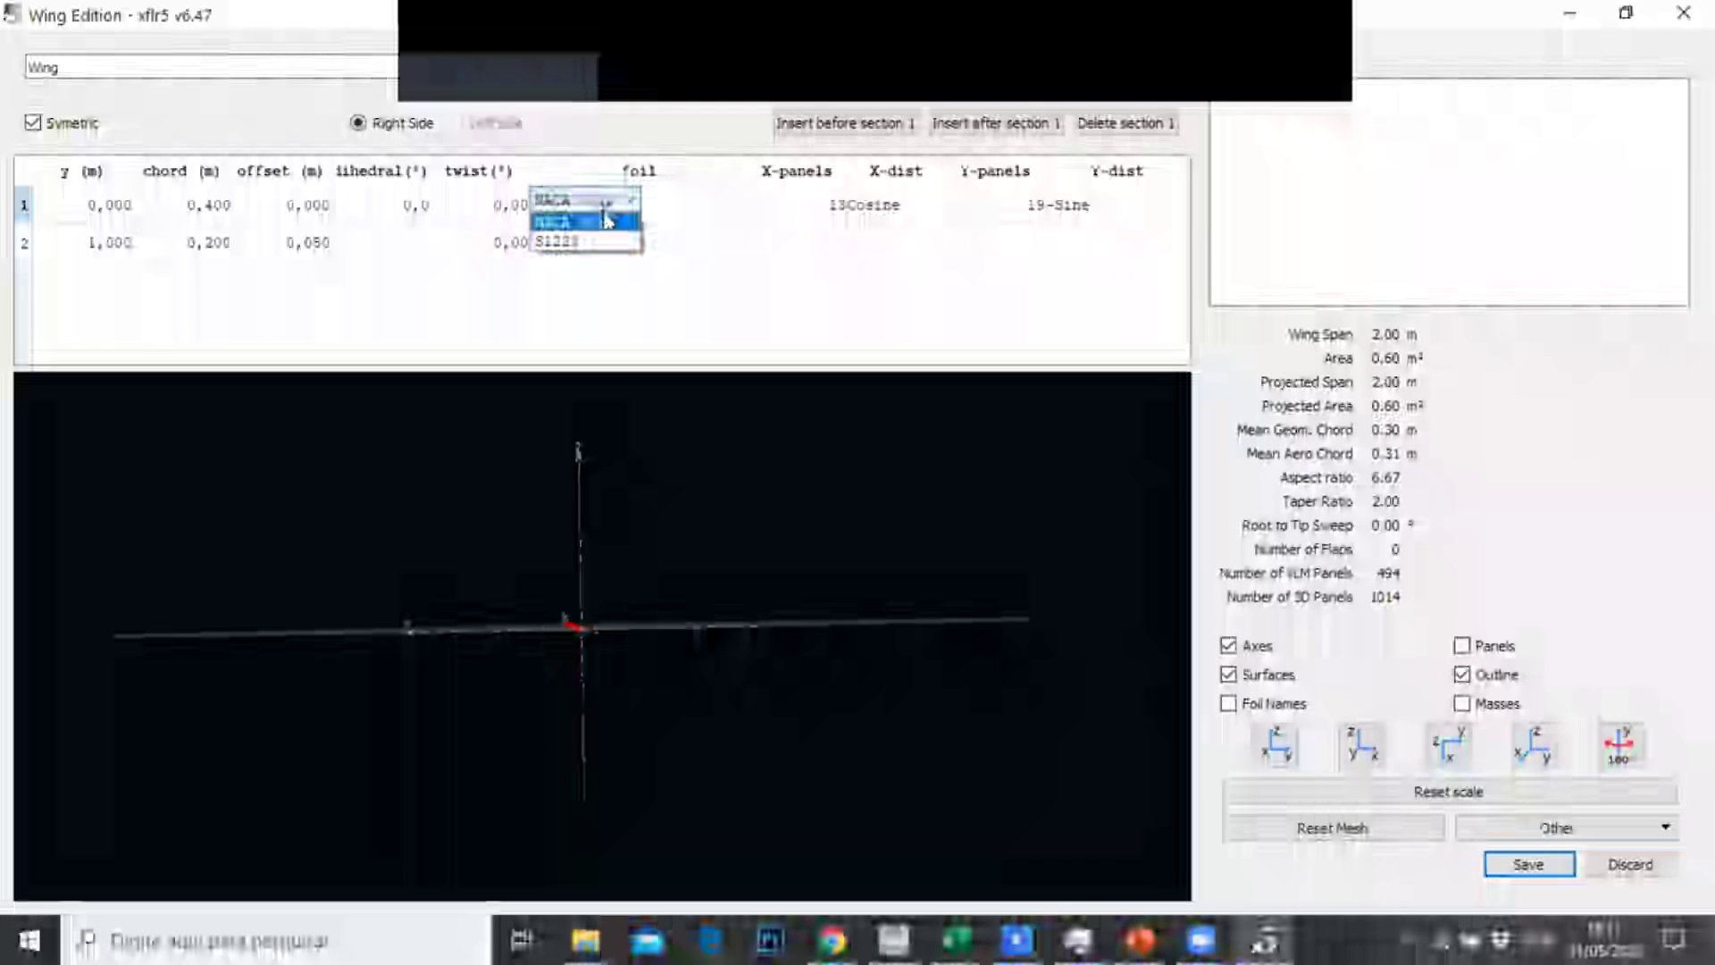
{"action": "left_click", "coordinate": [593, 240]}
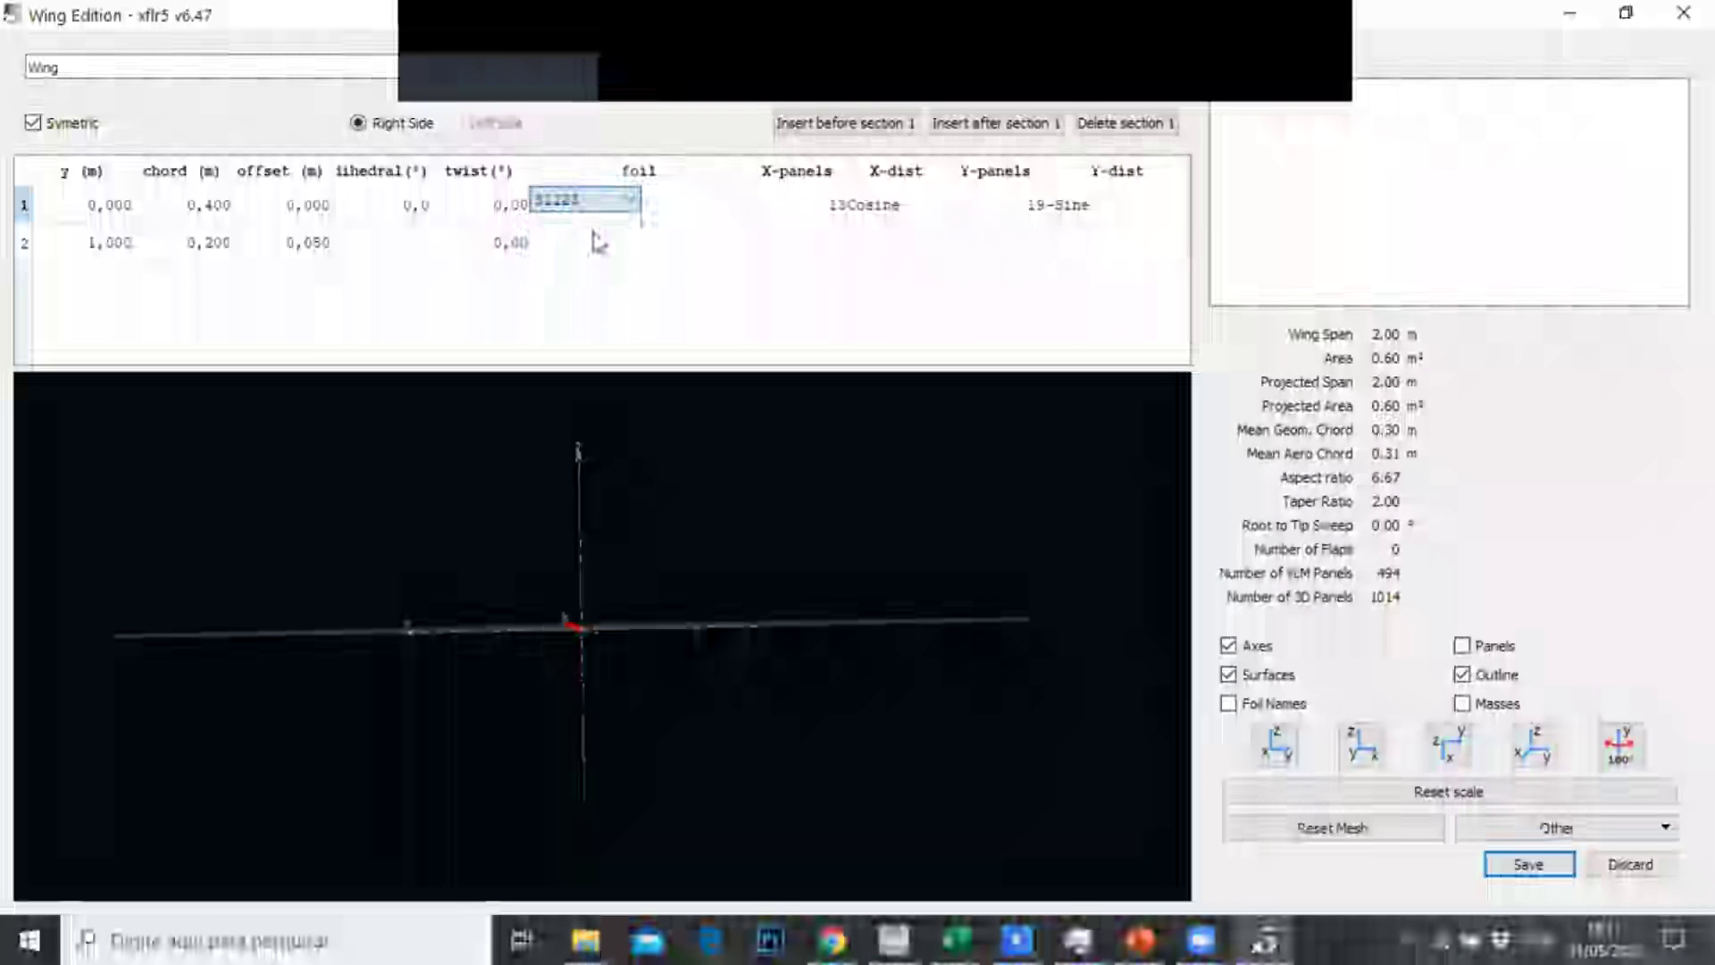
{"action": "left_click", "coordinate": [640, 275]}
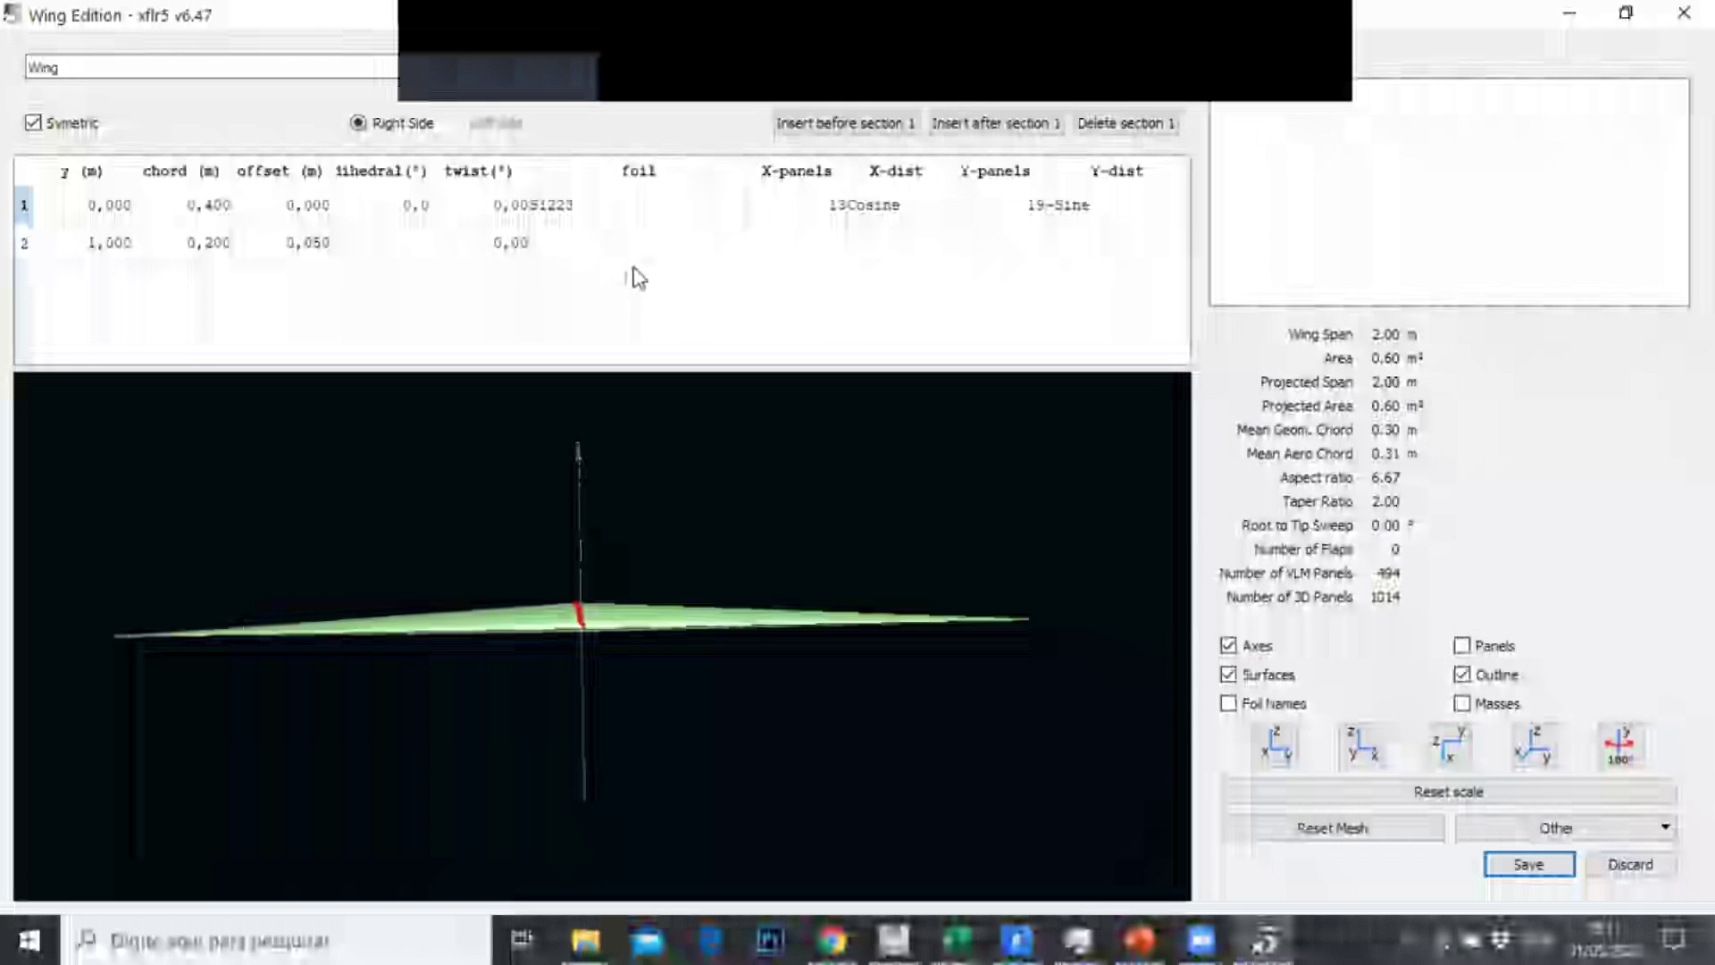
Try the S1223 foil on the wing's tip section
{"action": "left_click", "coordinate": [689, 256]}
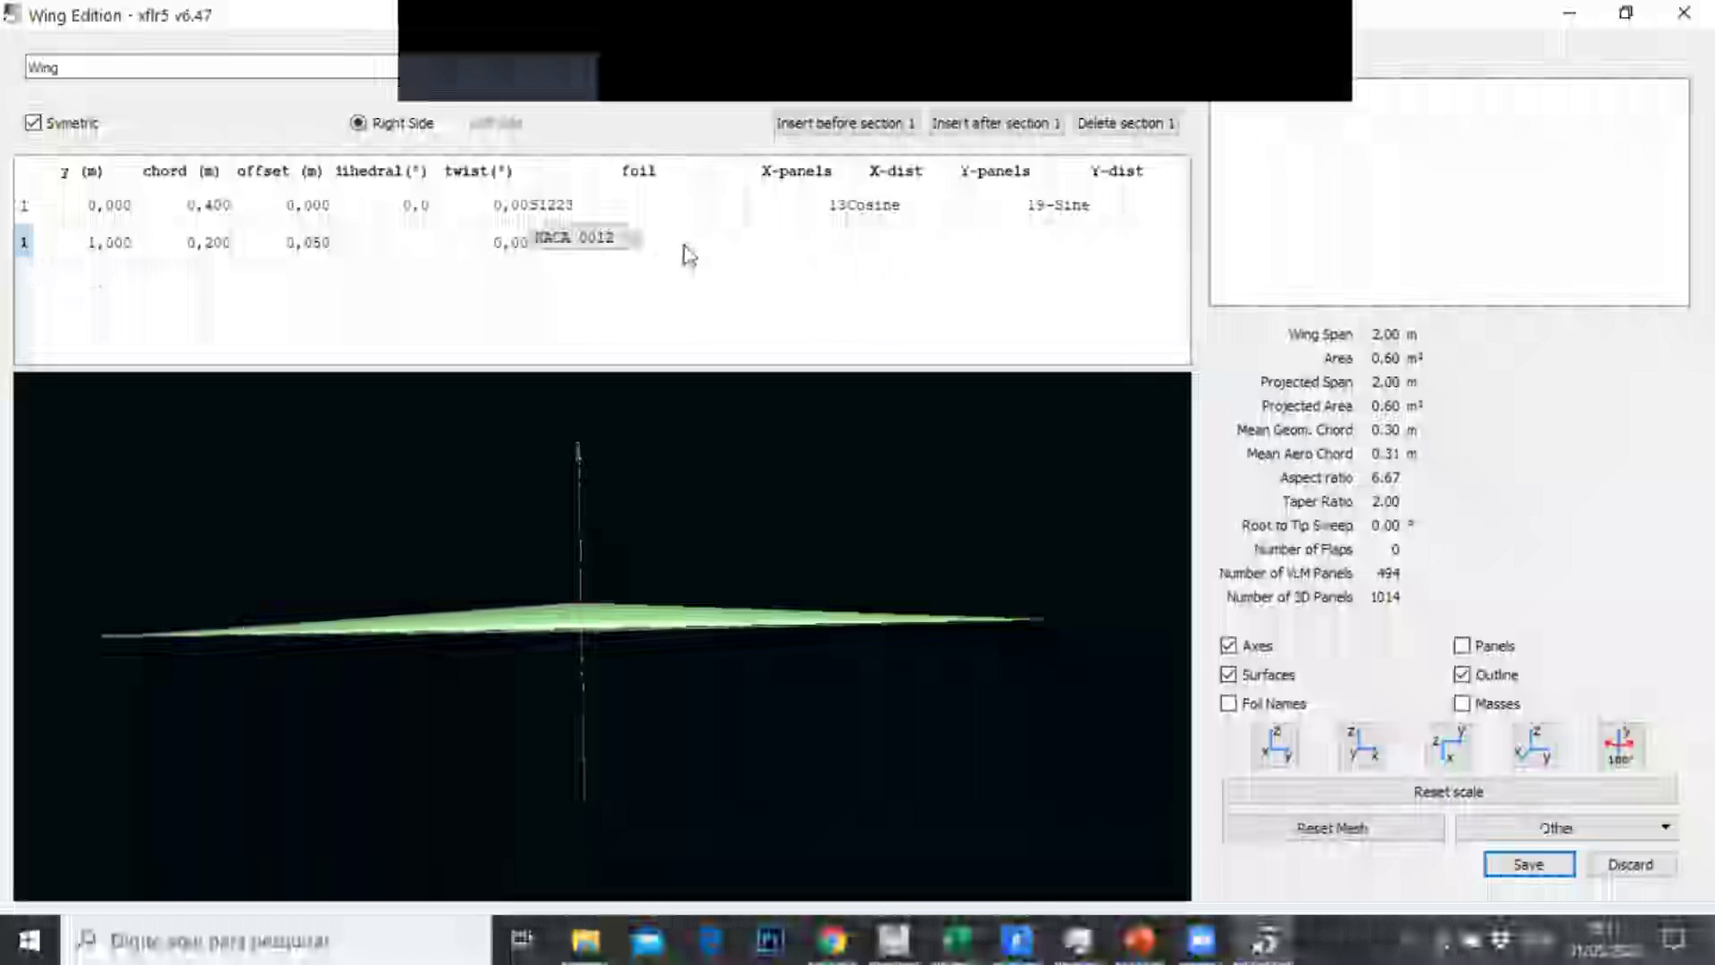
{"action": "left_click", "coordinate": [631, 240]}
{"action": "left_click", "coordinate": [574, 276]}
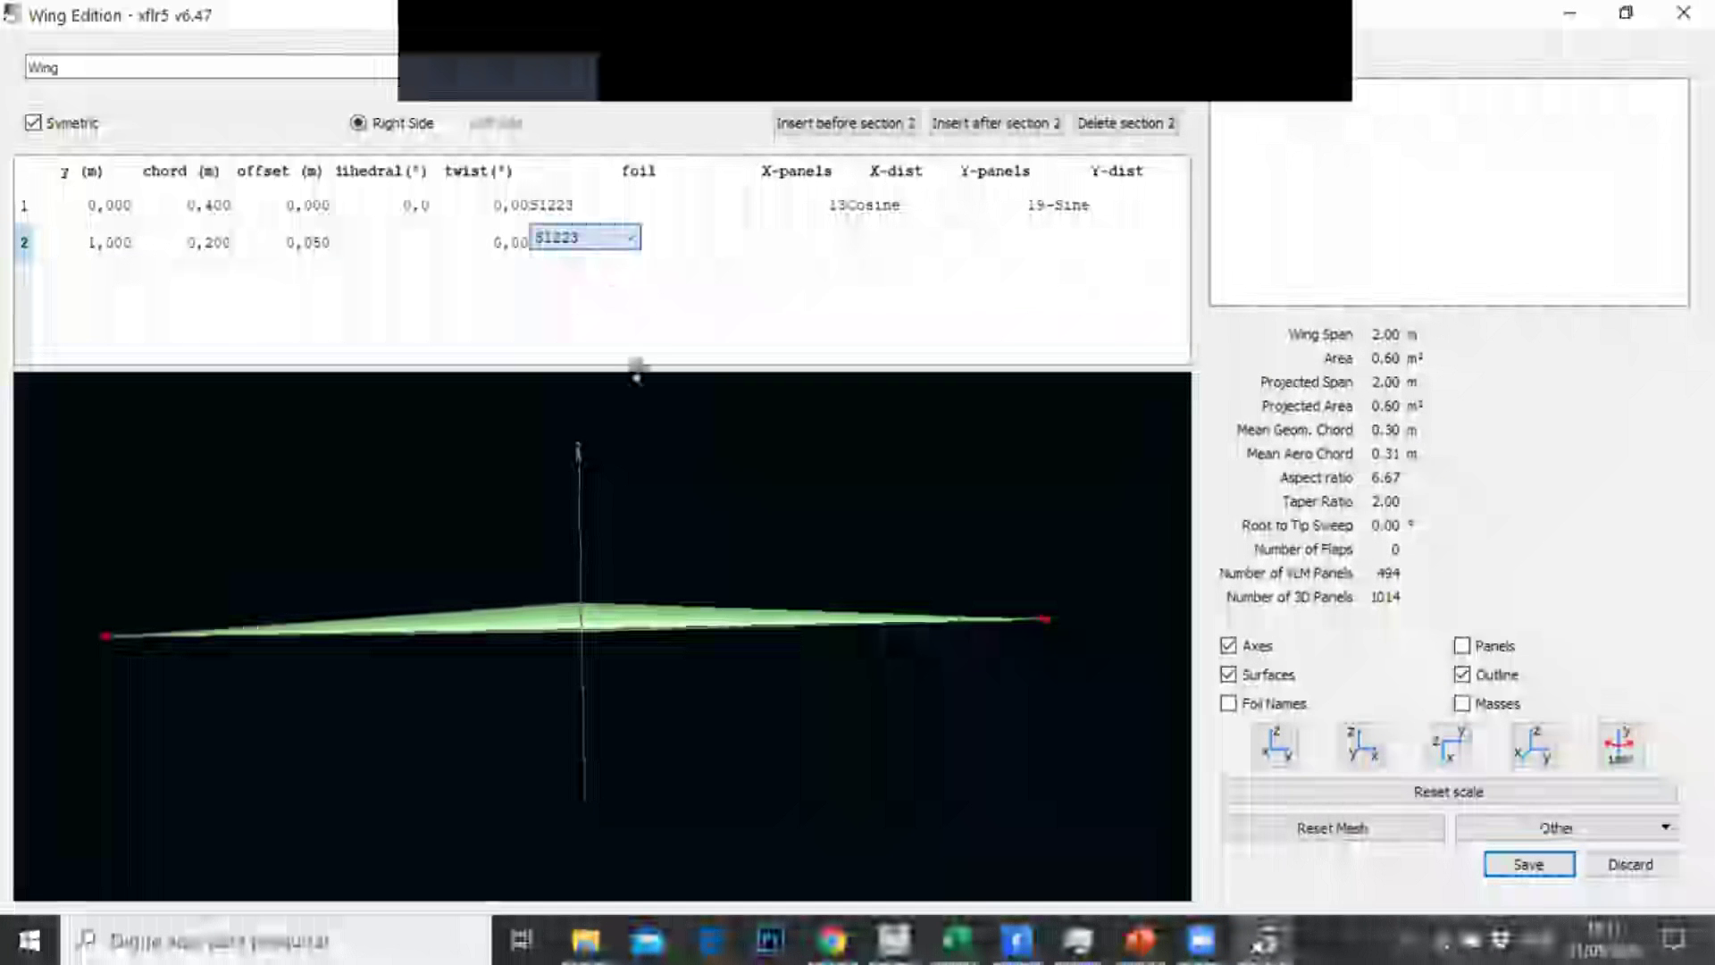
{"action": "left_click", "coordinate": [641, 322]}
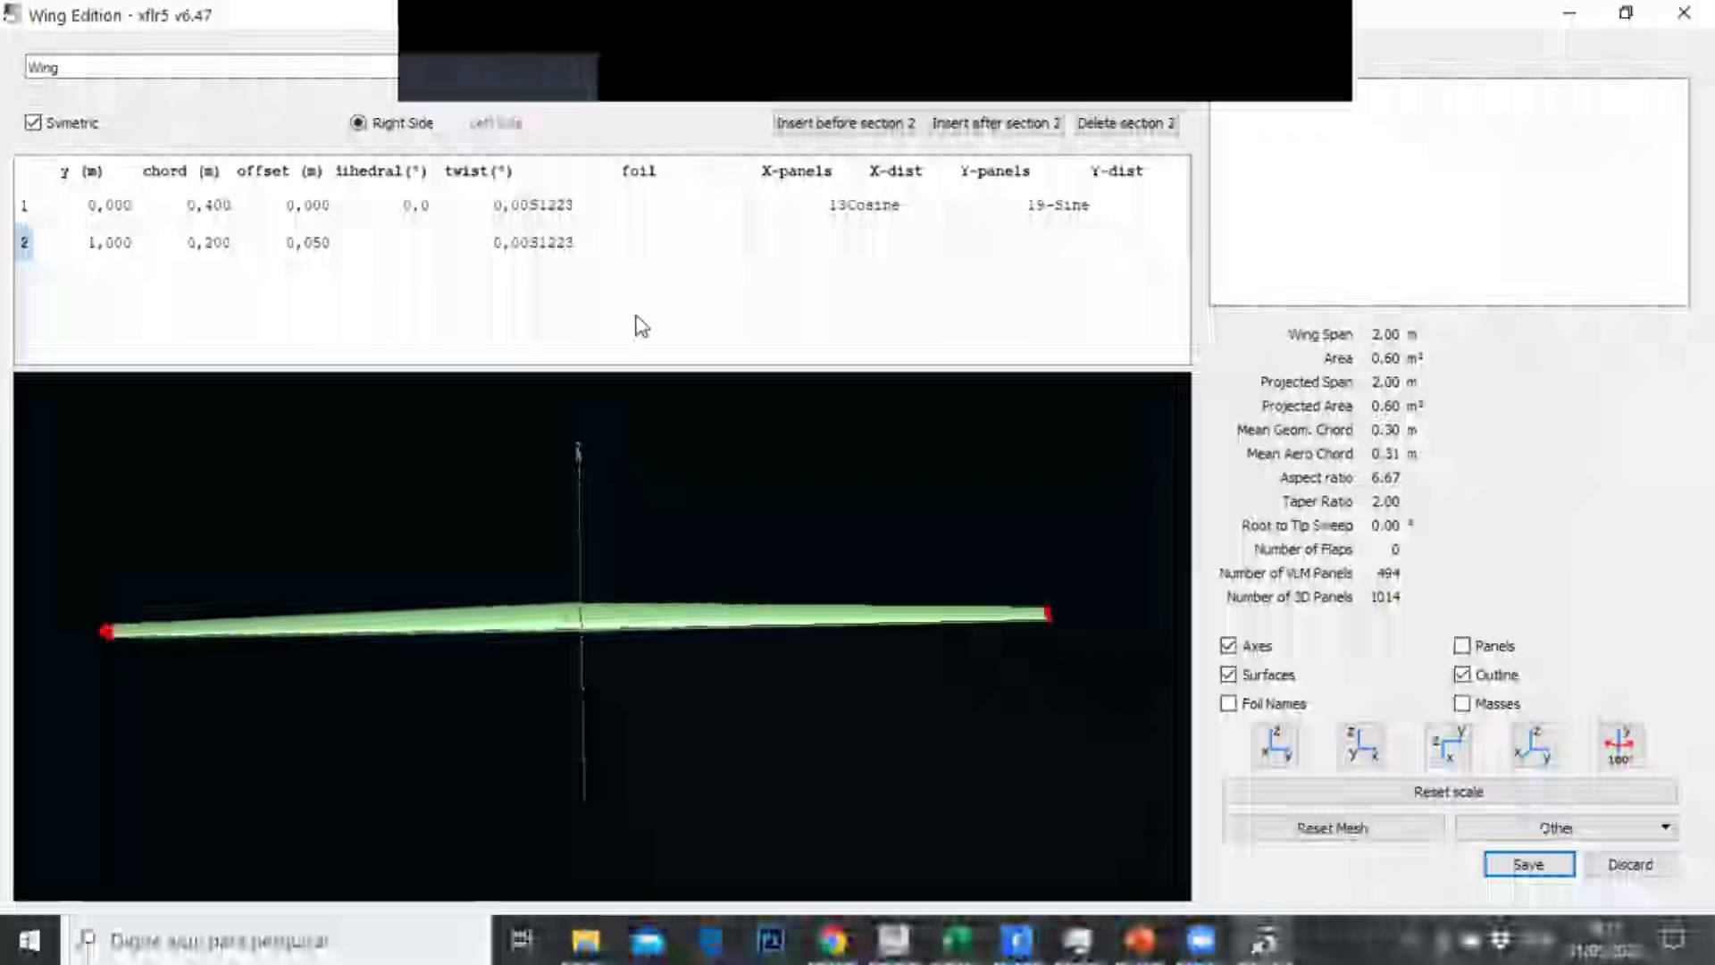
Assign the NACA 0012 foil to the wing's tip section and inspect the transition between the two profiles
{"action": "double_click", "coordinate": [567, 249]}
{"action": "left_click", "coordinate": [576, 249]}
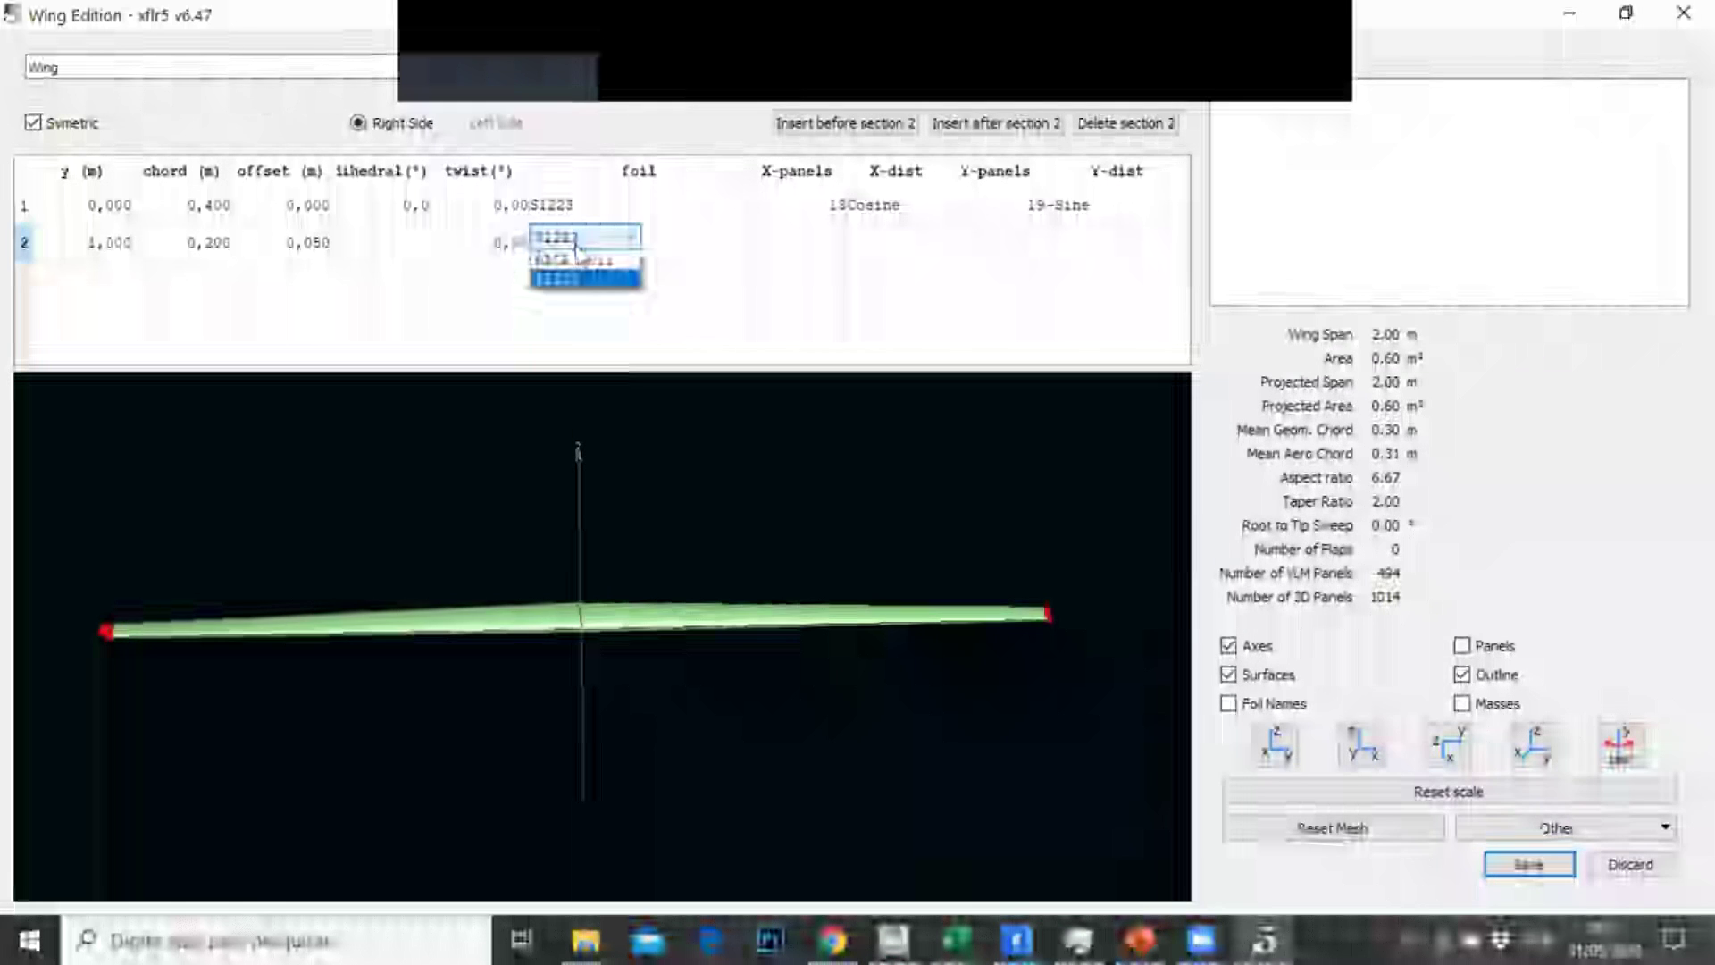
{"action": "left_click", "coordinate": [581, 260]}
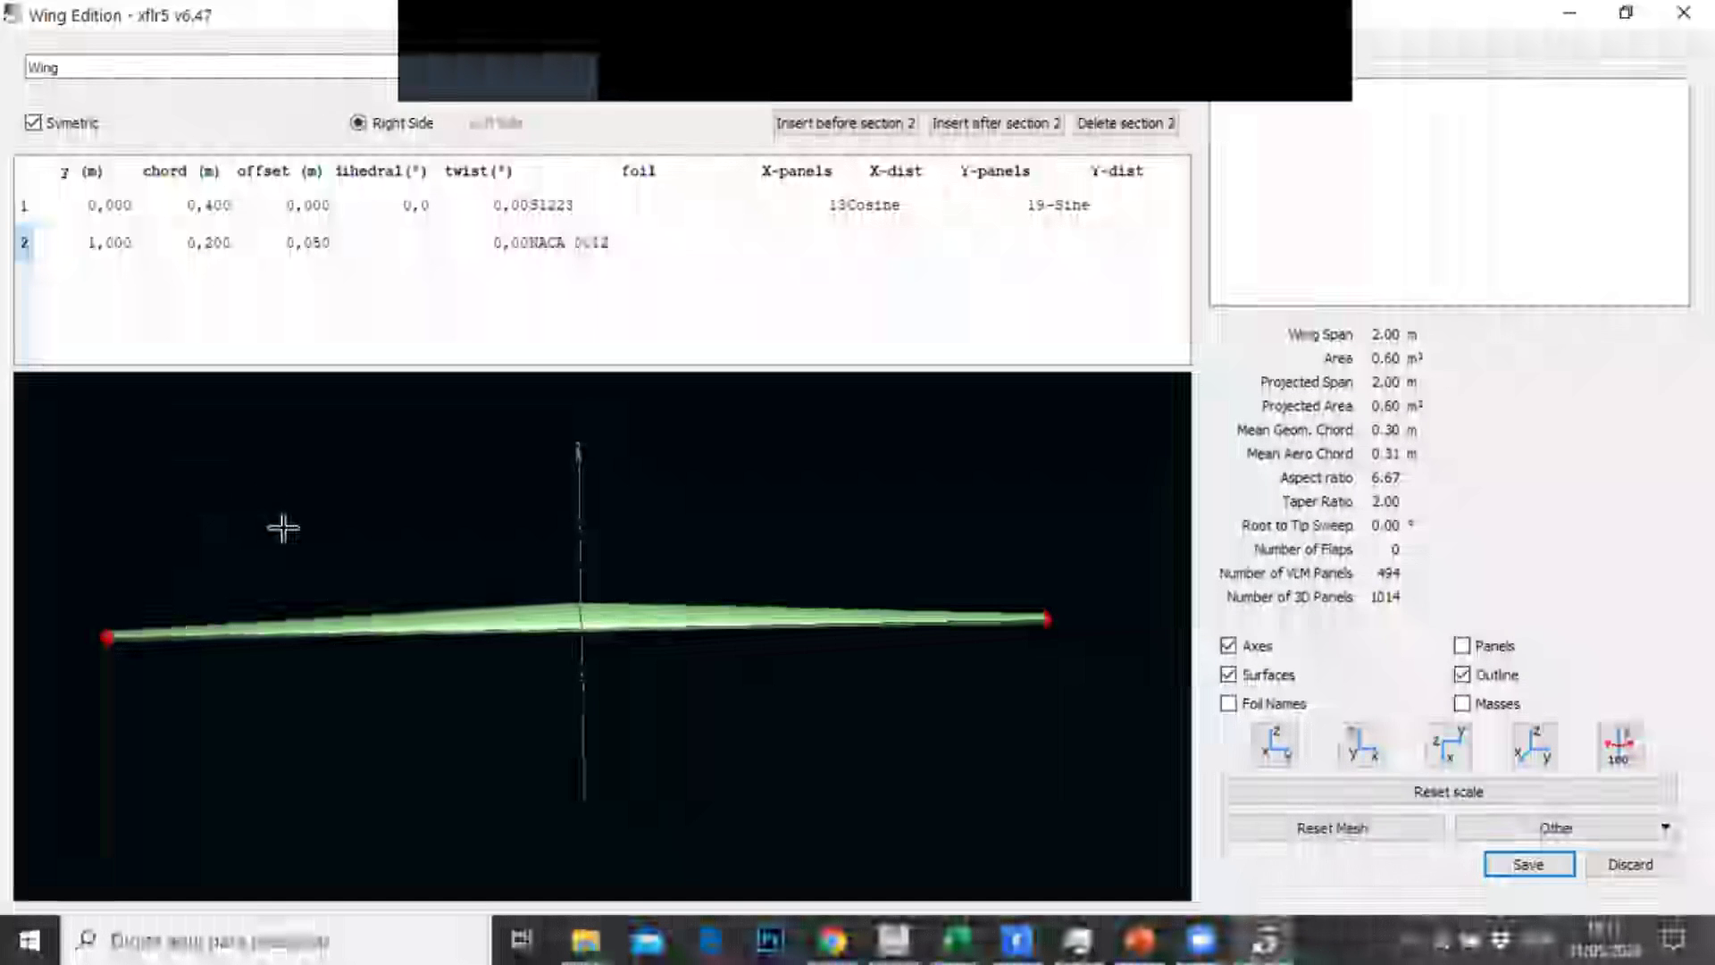
{"action": "left_click_drag", "start_coordinate": [333, 562], "coordinate": [468, 634]}
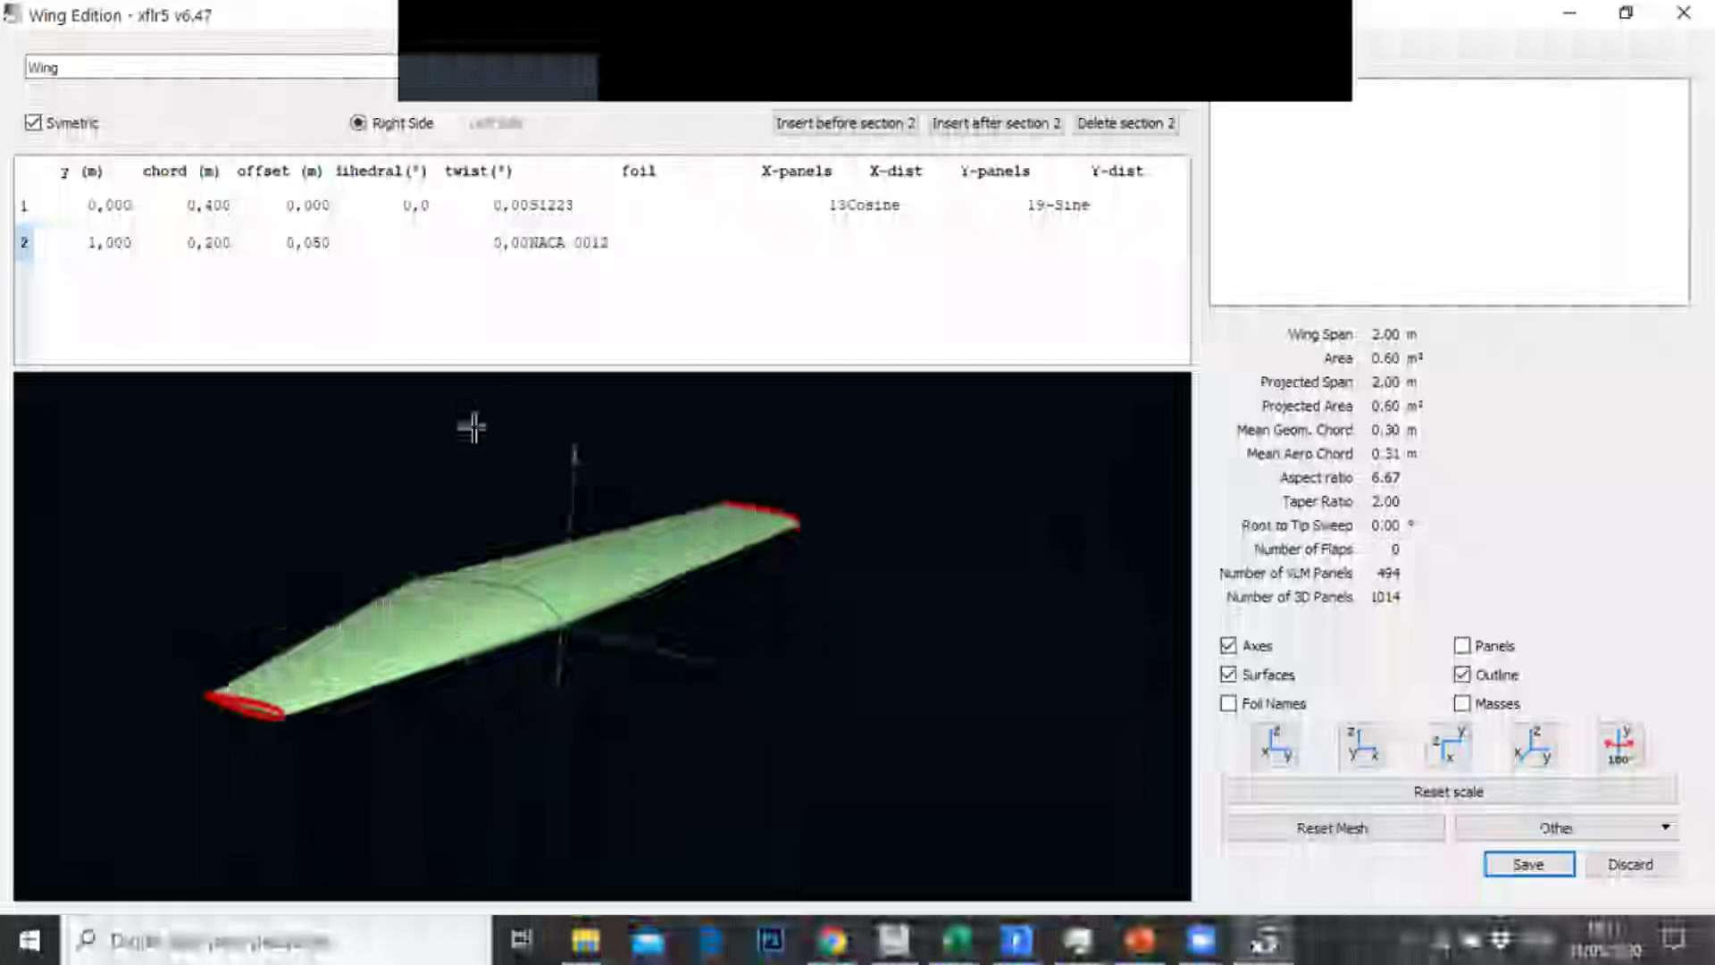
{"action": "left_click_drag", "start_coordinate": [332, 540], "coordinate": [433, 509]}
{"action": "left_click_drag", "start_coordinate": [622, 621], "coordinate": [514, 614]}
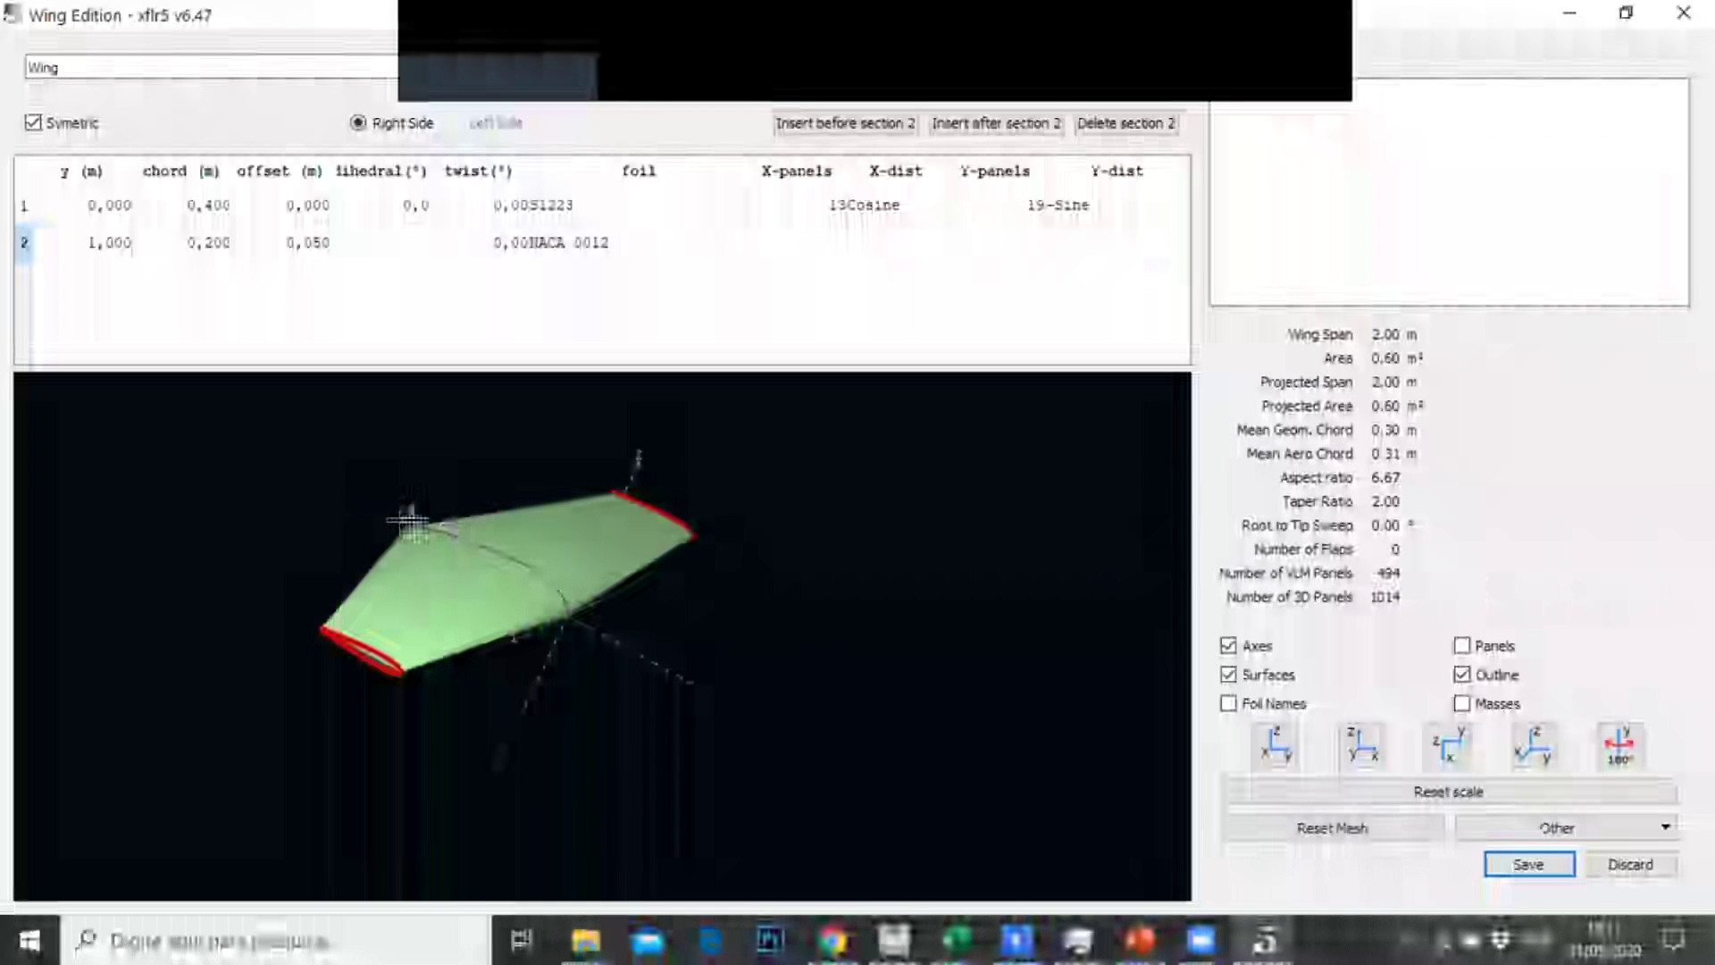
Try a twist of 10° and one of 20° on the wing's tip section
{"action": "double_click", "coordinate": [410, 206]}
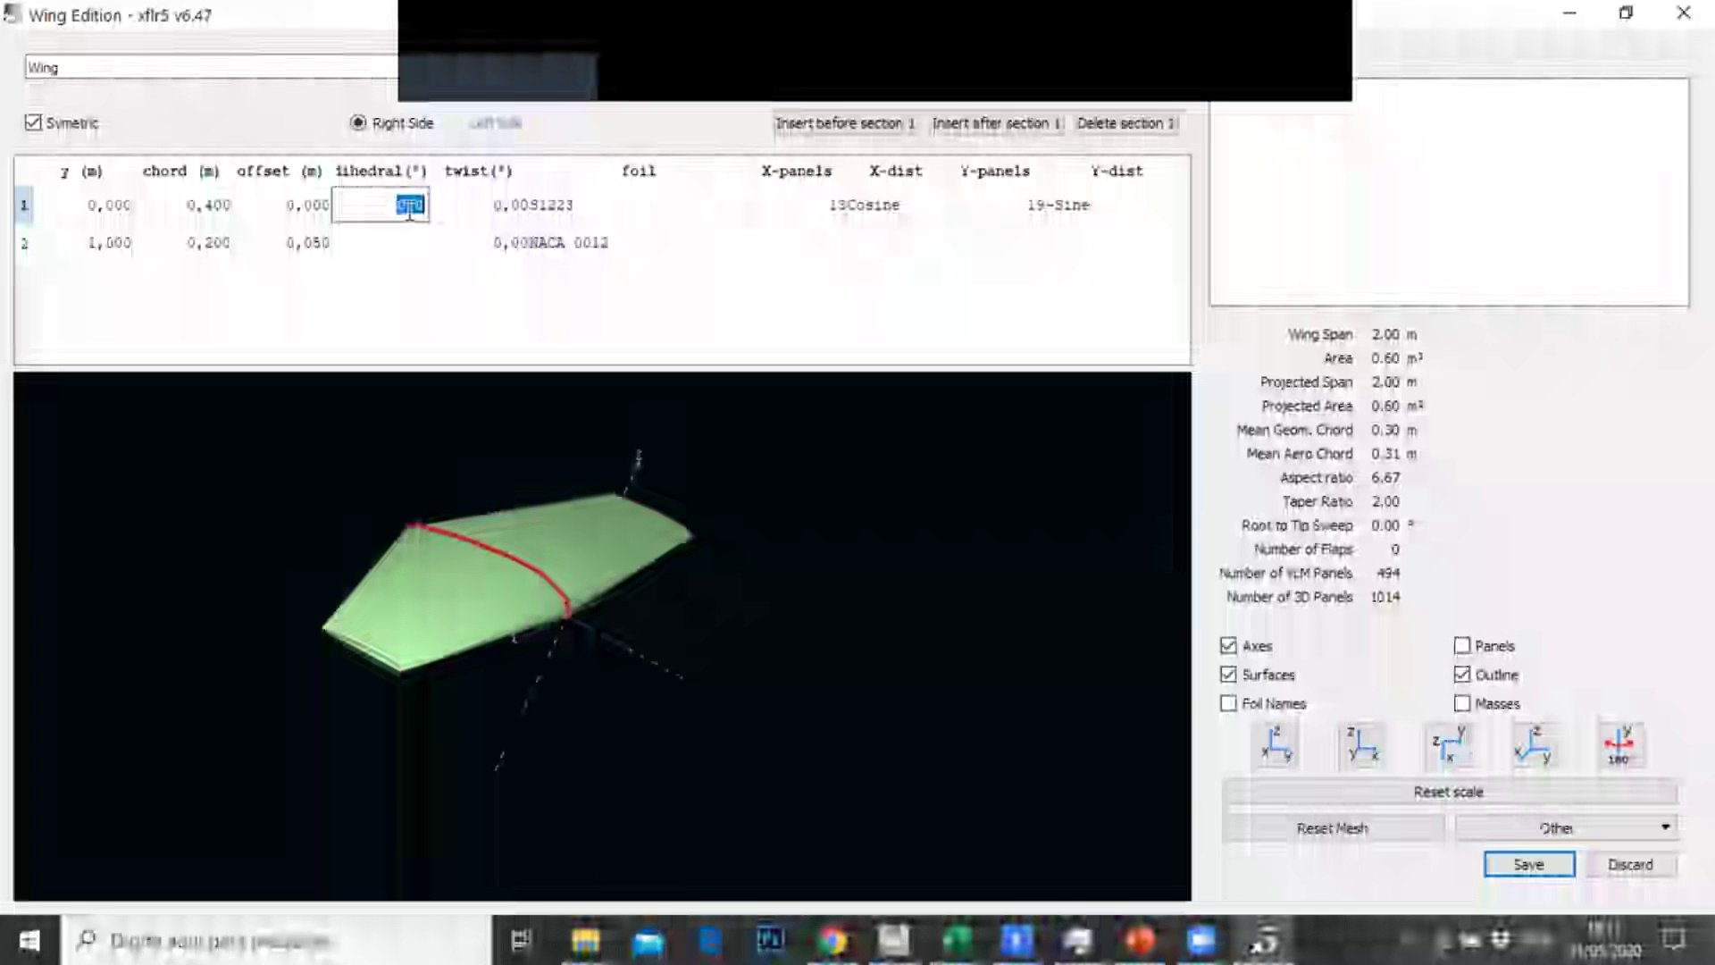
{"action": "double_click", "coordinate": [490, 229]}
{"action": "type", "text": "1"}
{"action": "key", "text": "Return"}
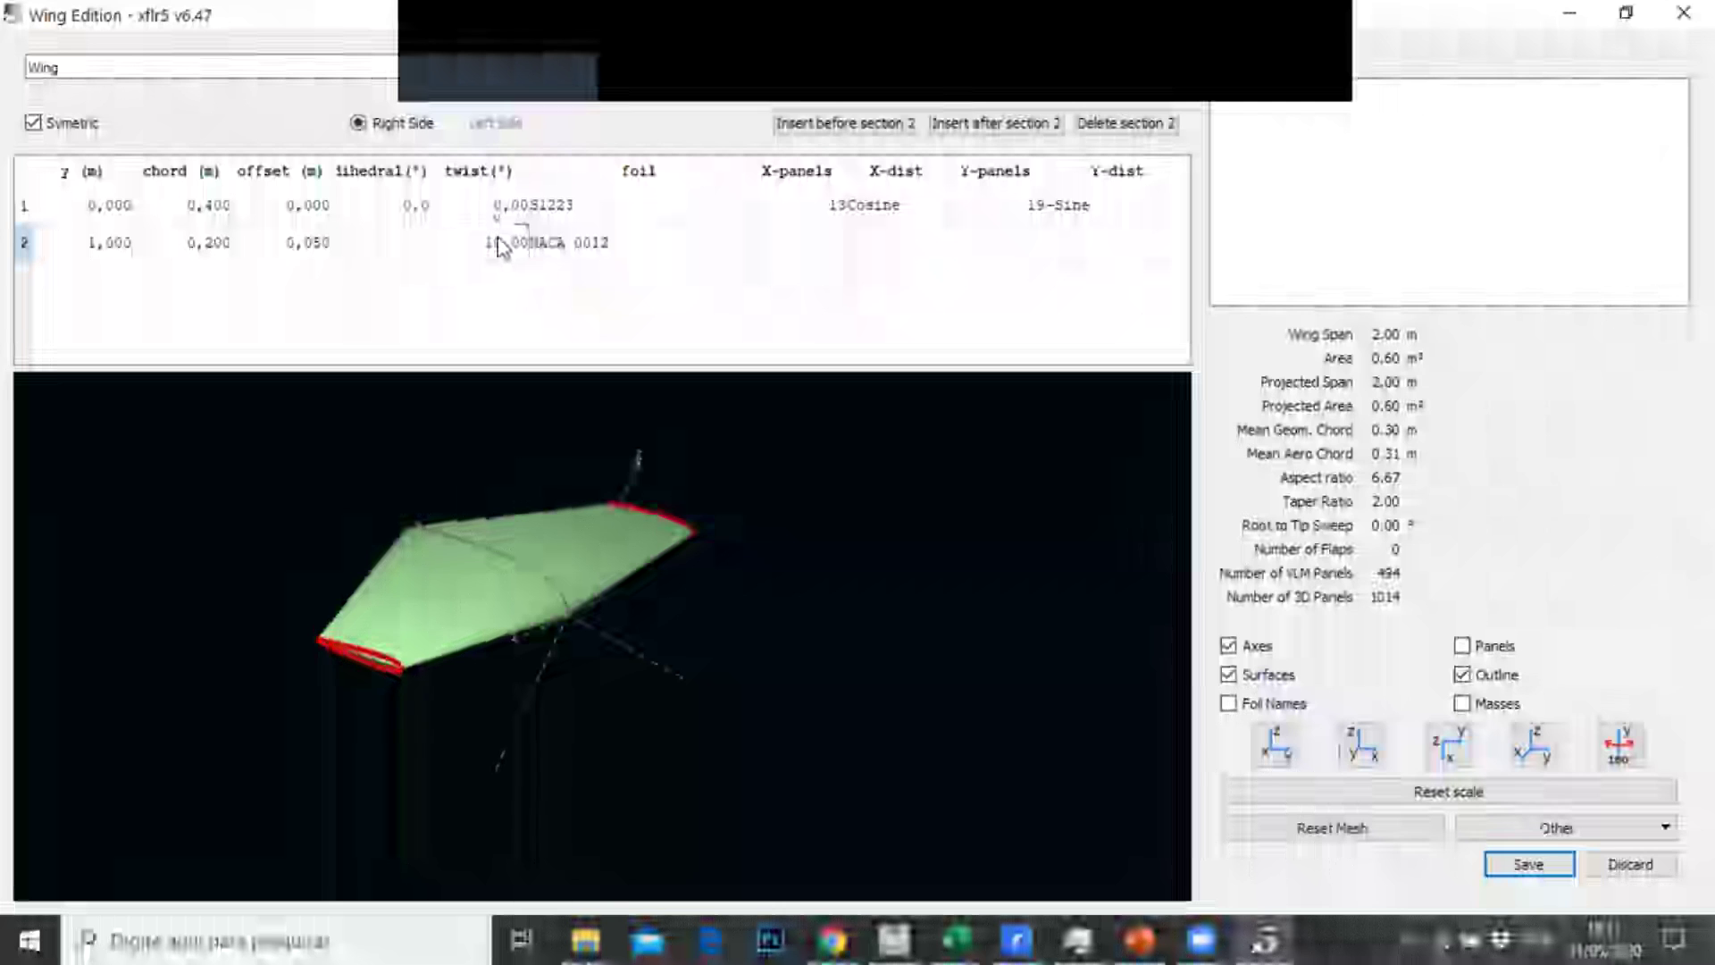
{"action": "double_click", "coordinate": [497, 242]}
{"action": "type", "text": "20"}
{"action": "key", "text": "Return"}
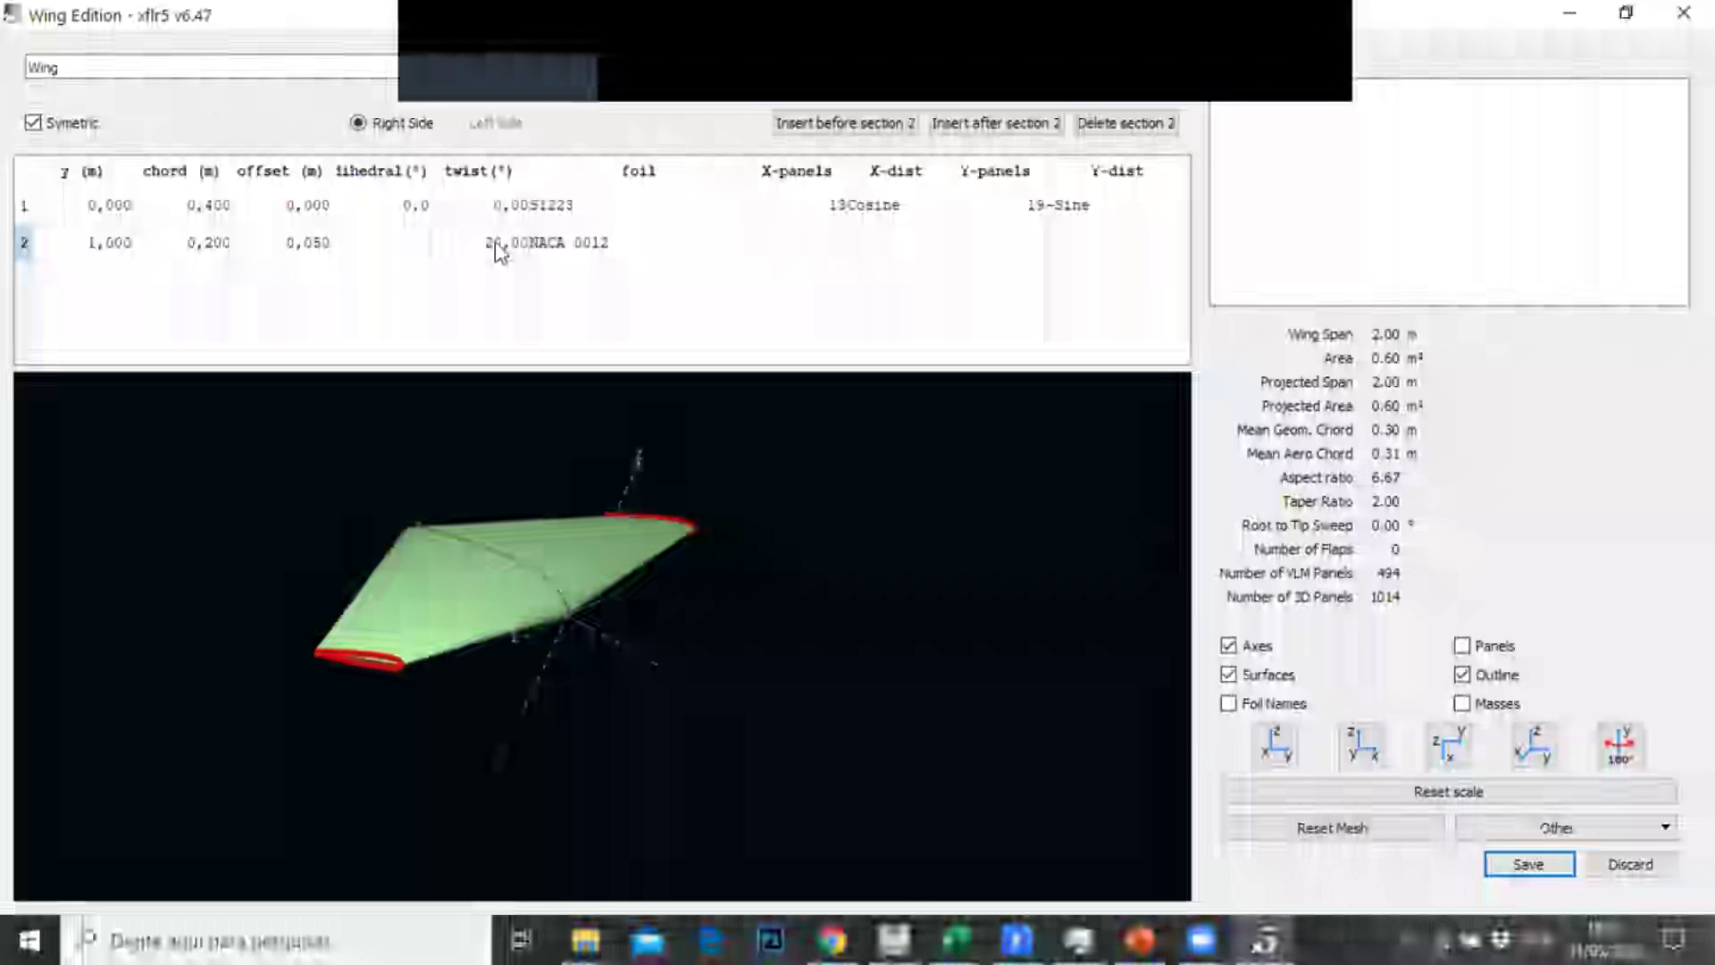
Try a twist of -20° on the wing's tip section
{"action": "double_click", "coordinate": [497, 246]}
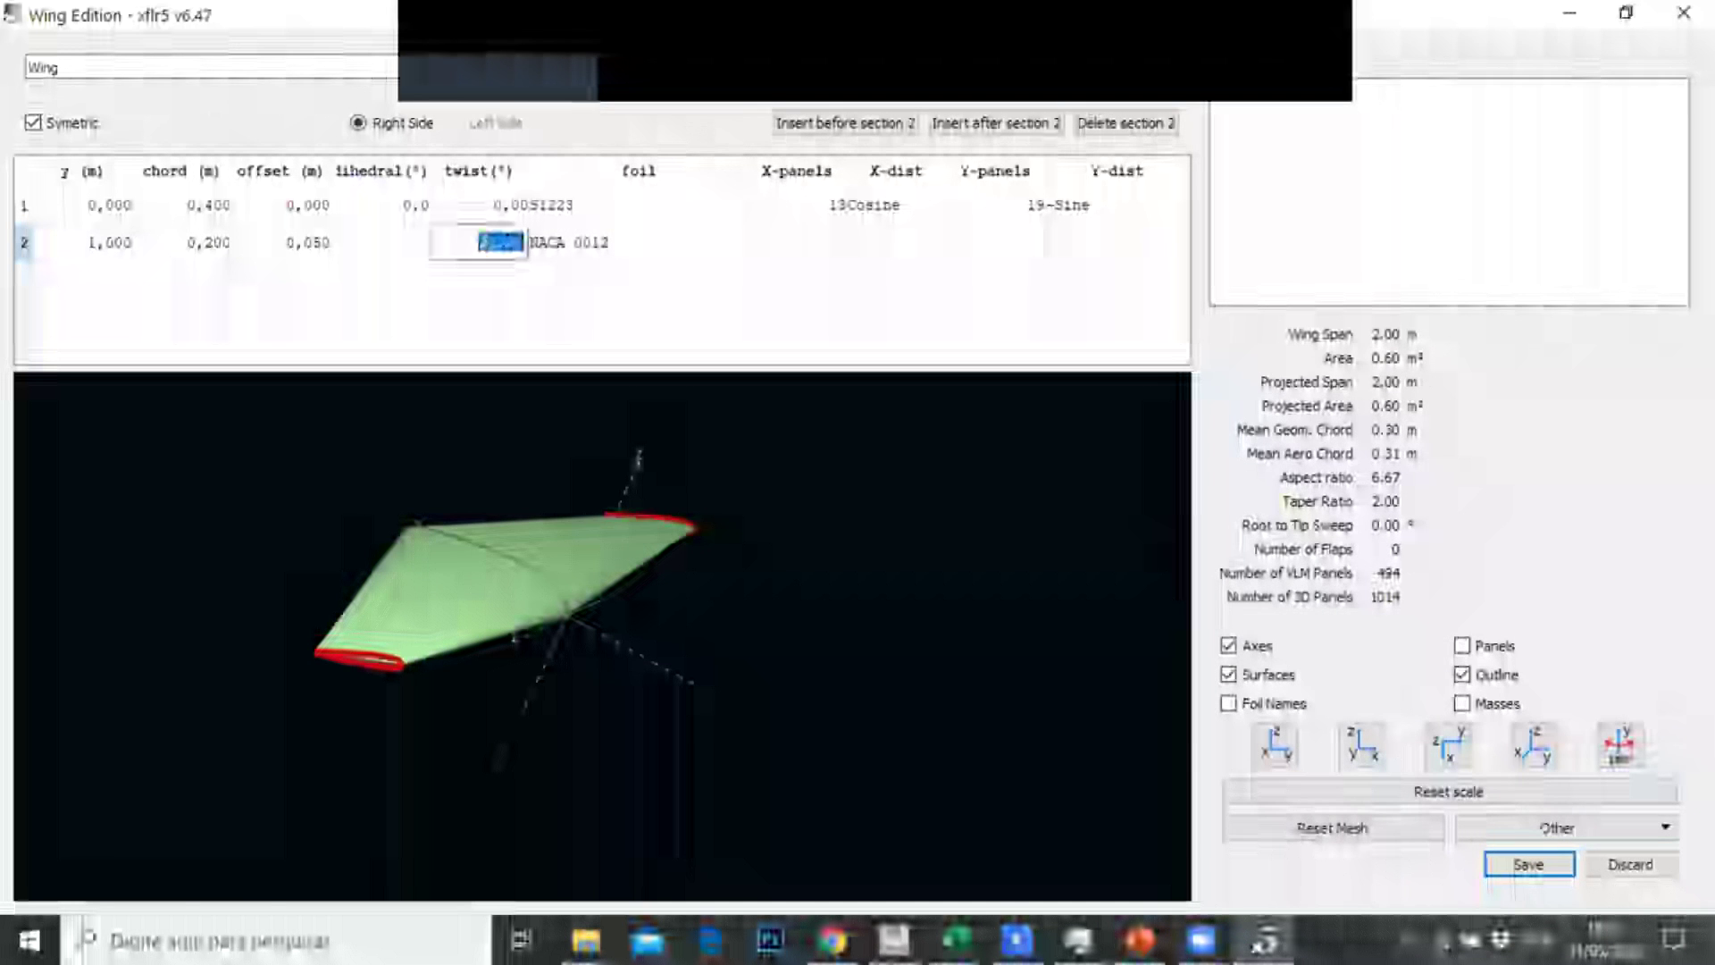
{"action": "key", "text": "Delete"}
{"action": "type", "text": "-2"}
{"action": "key", "text": "Return"}
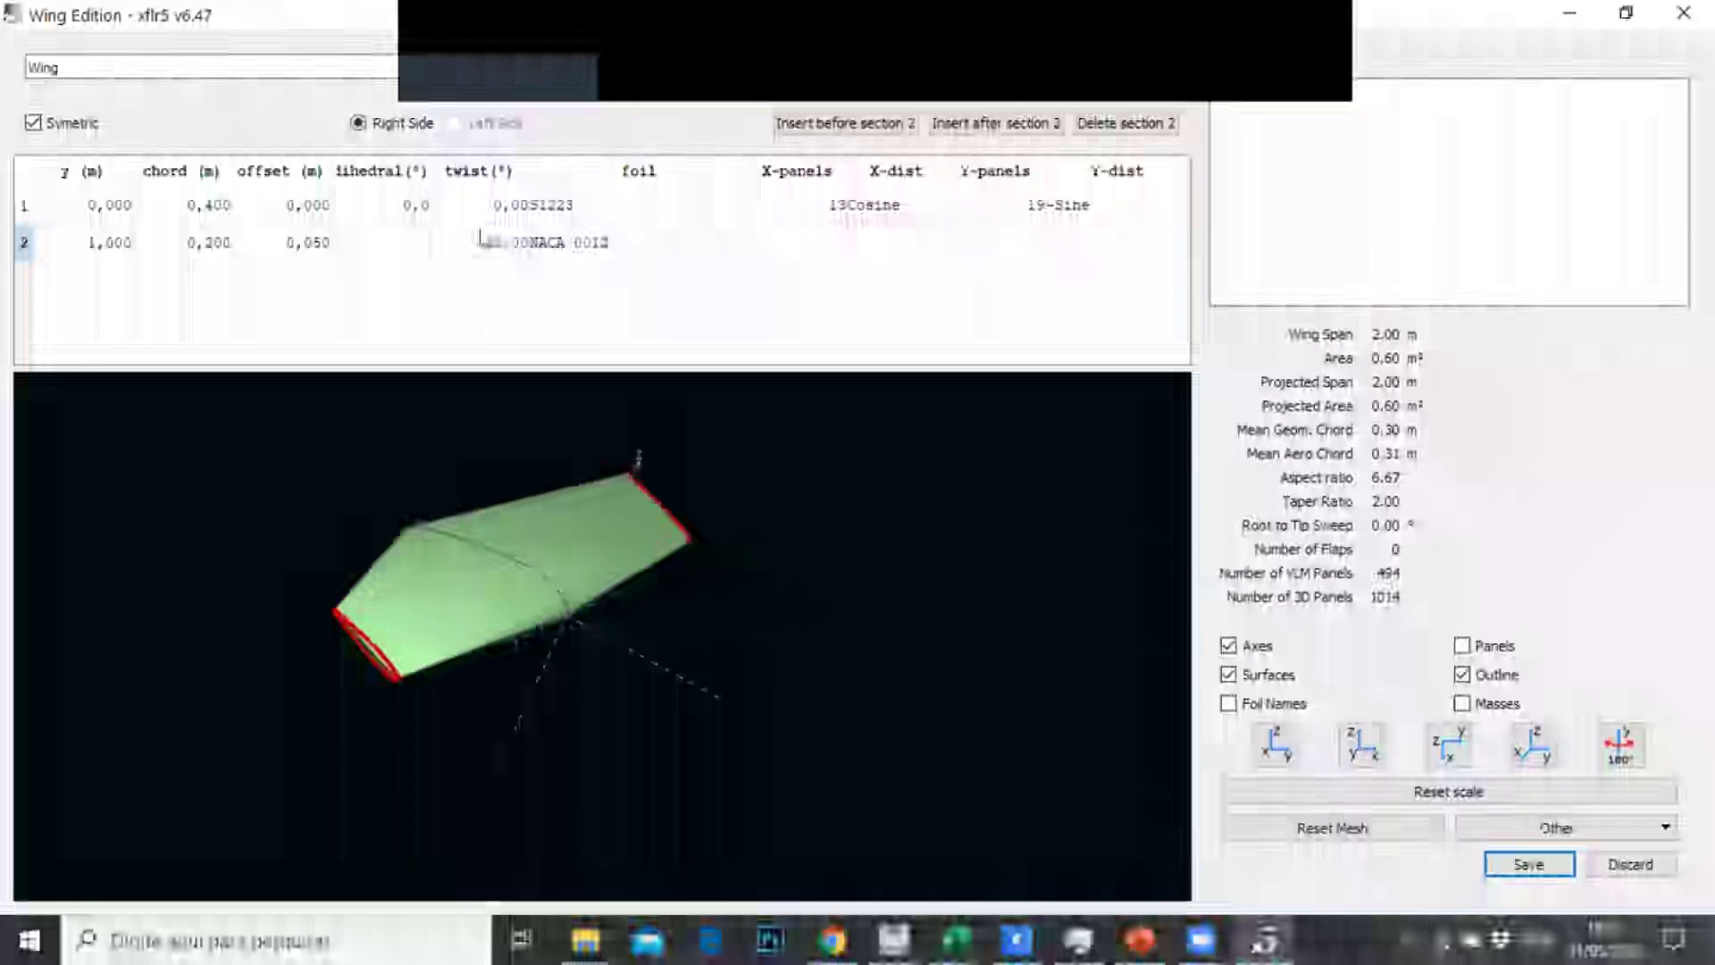
Reset the tip section's twist to 0° and inspect the wing from above
{"action": "double_click", "coordinate": [478, 244]}
{"action": "key", "text": "BackSpace"}
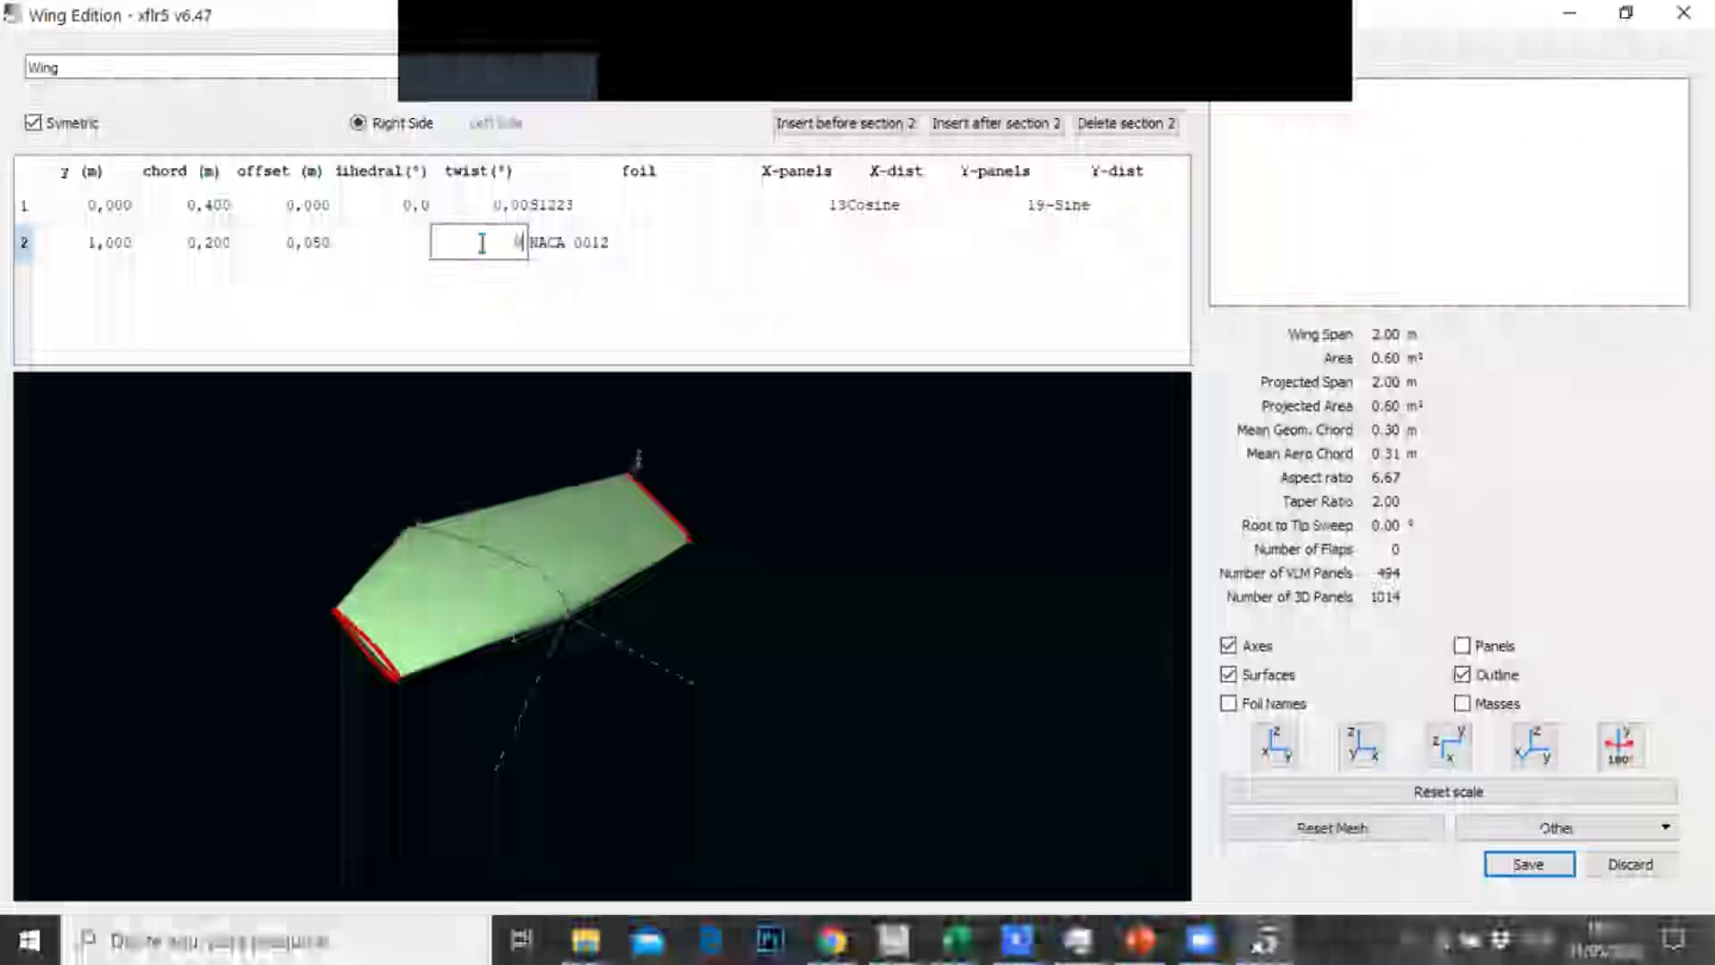
{"action": "type", "text": "0"}
{"action": "key", "text": "Return"}
{"action": "left_click_drag", "start_coordinate": [548, 424], "coordinate": [552, 671]}
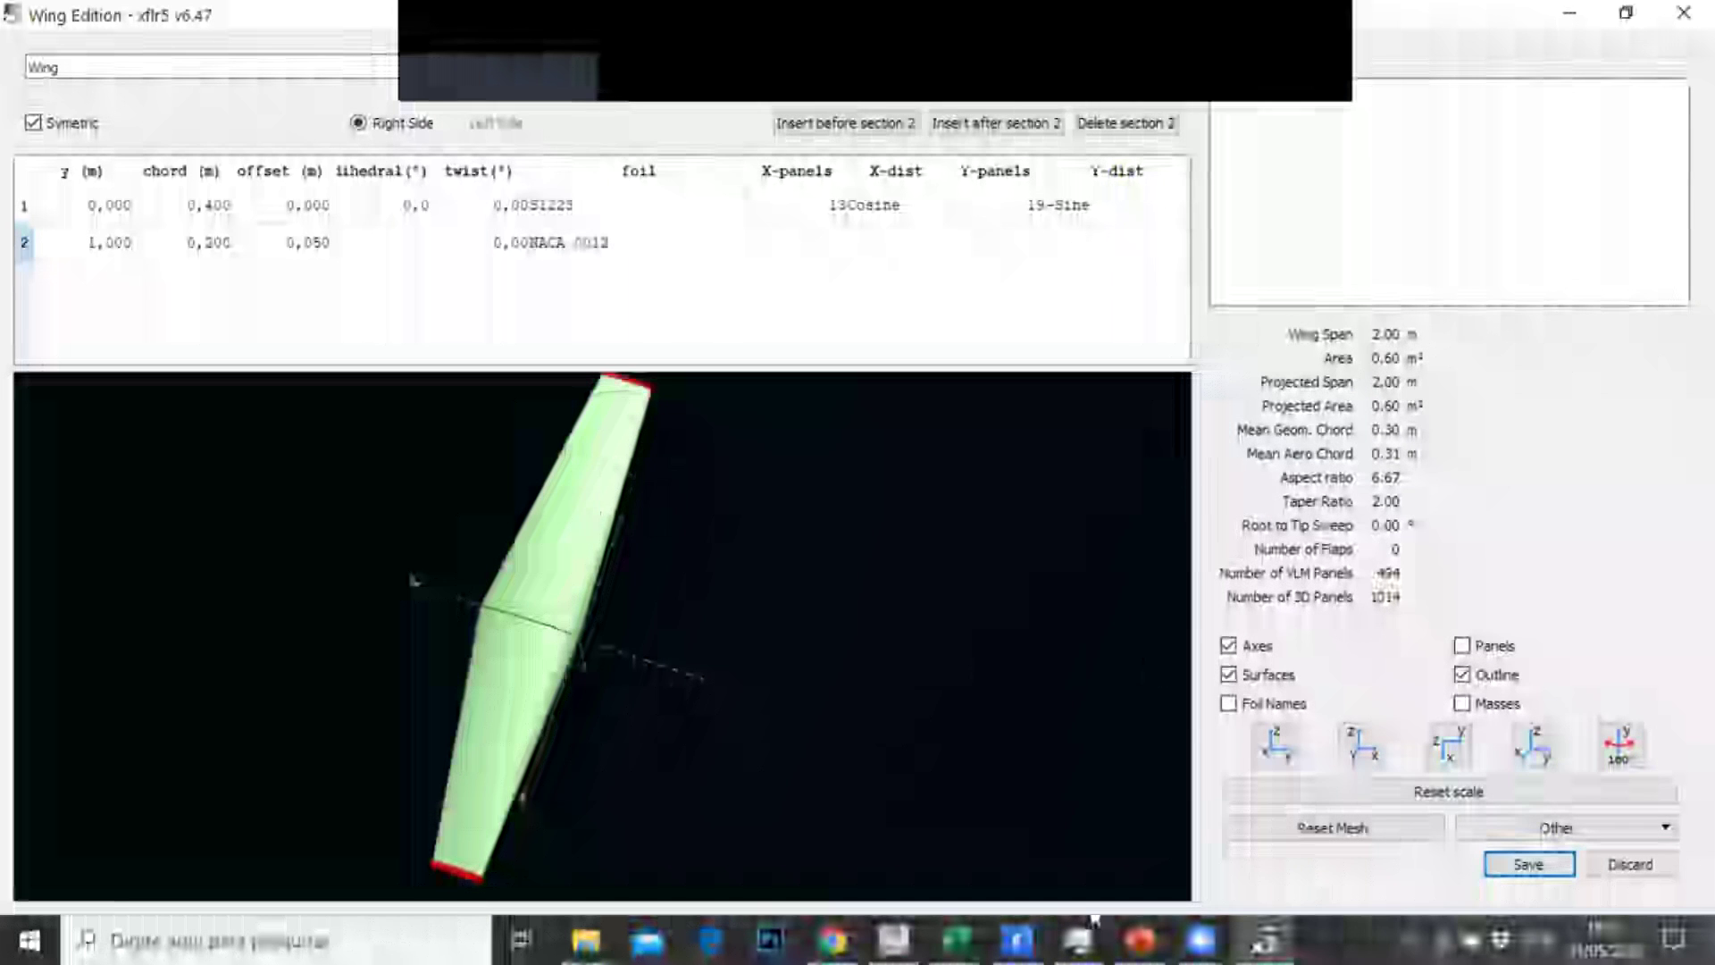
Save the wing definition and the plane with its default name
{"action": "left_click", "coordinate": [1545, 866]}
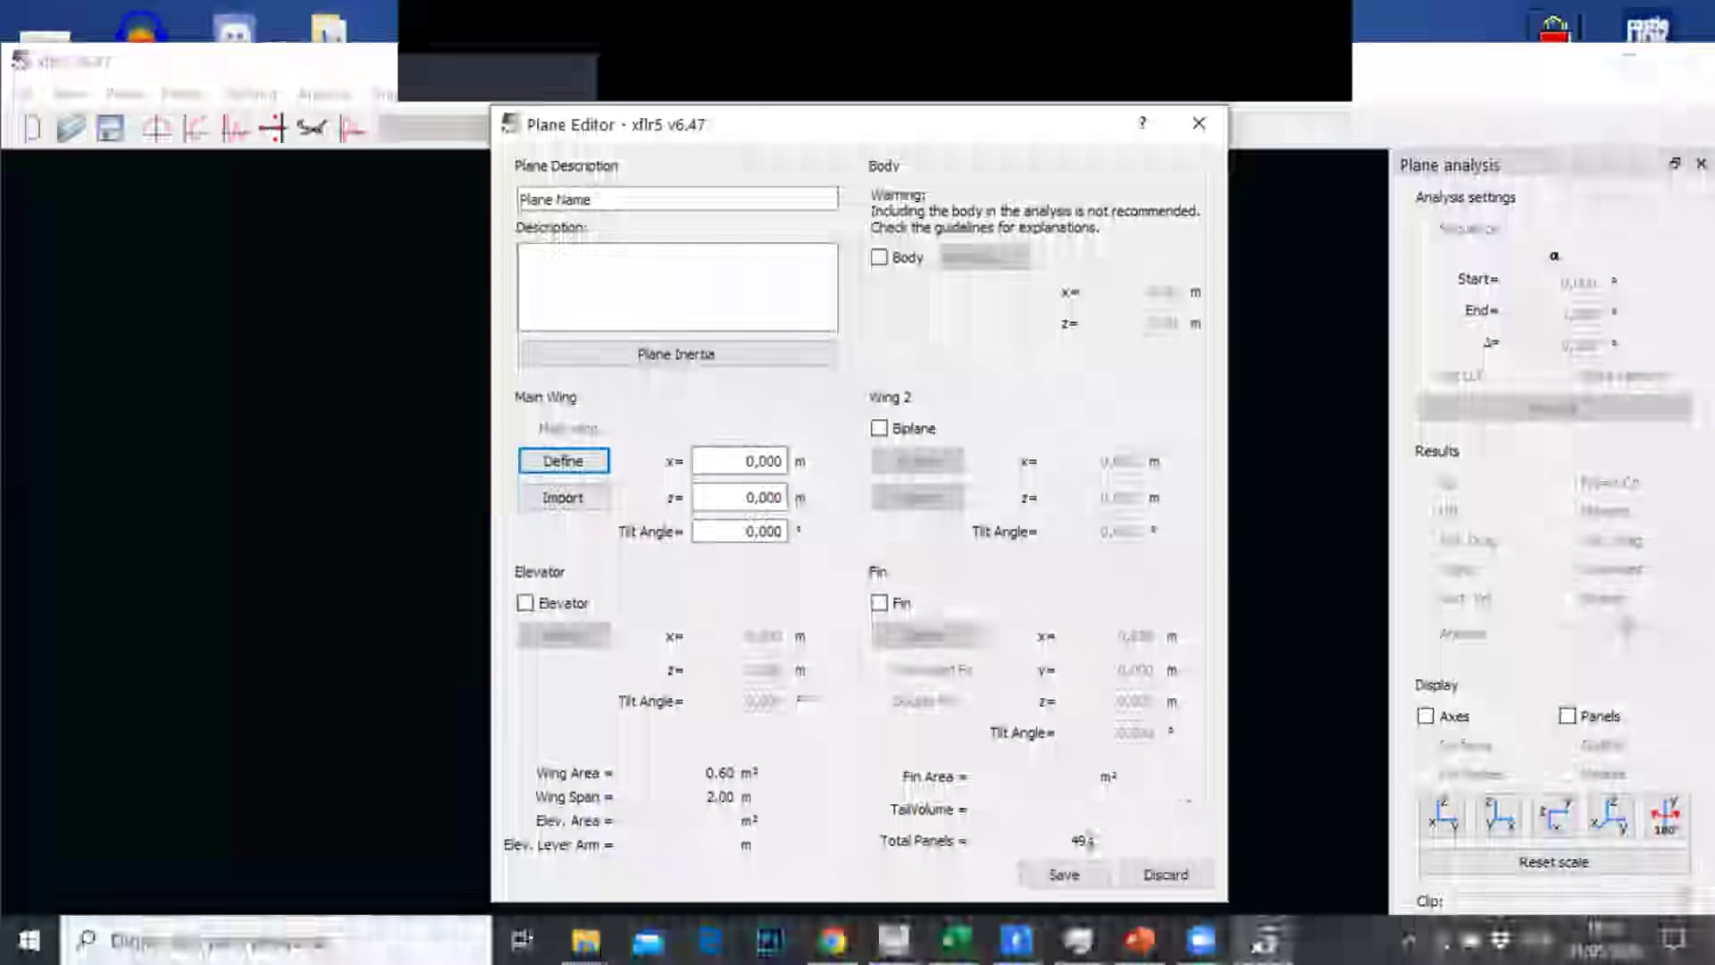
{"action": "left_click", "coordinate": [1068, 876]}
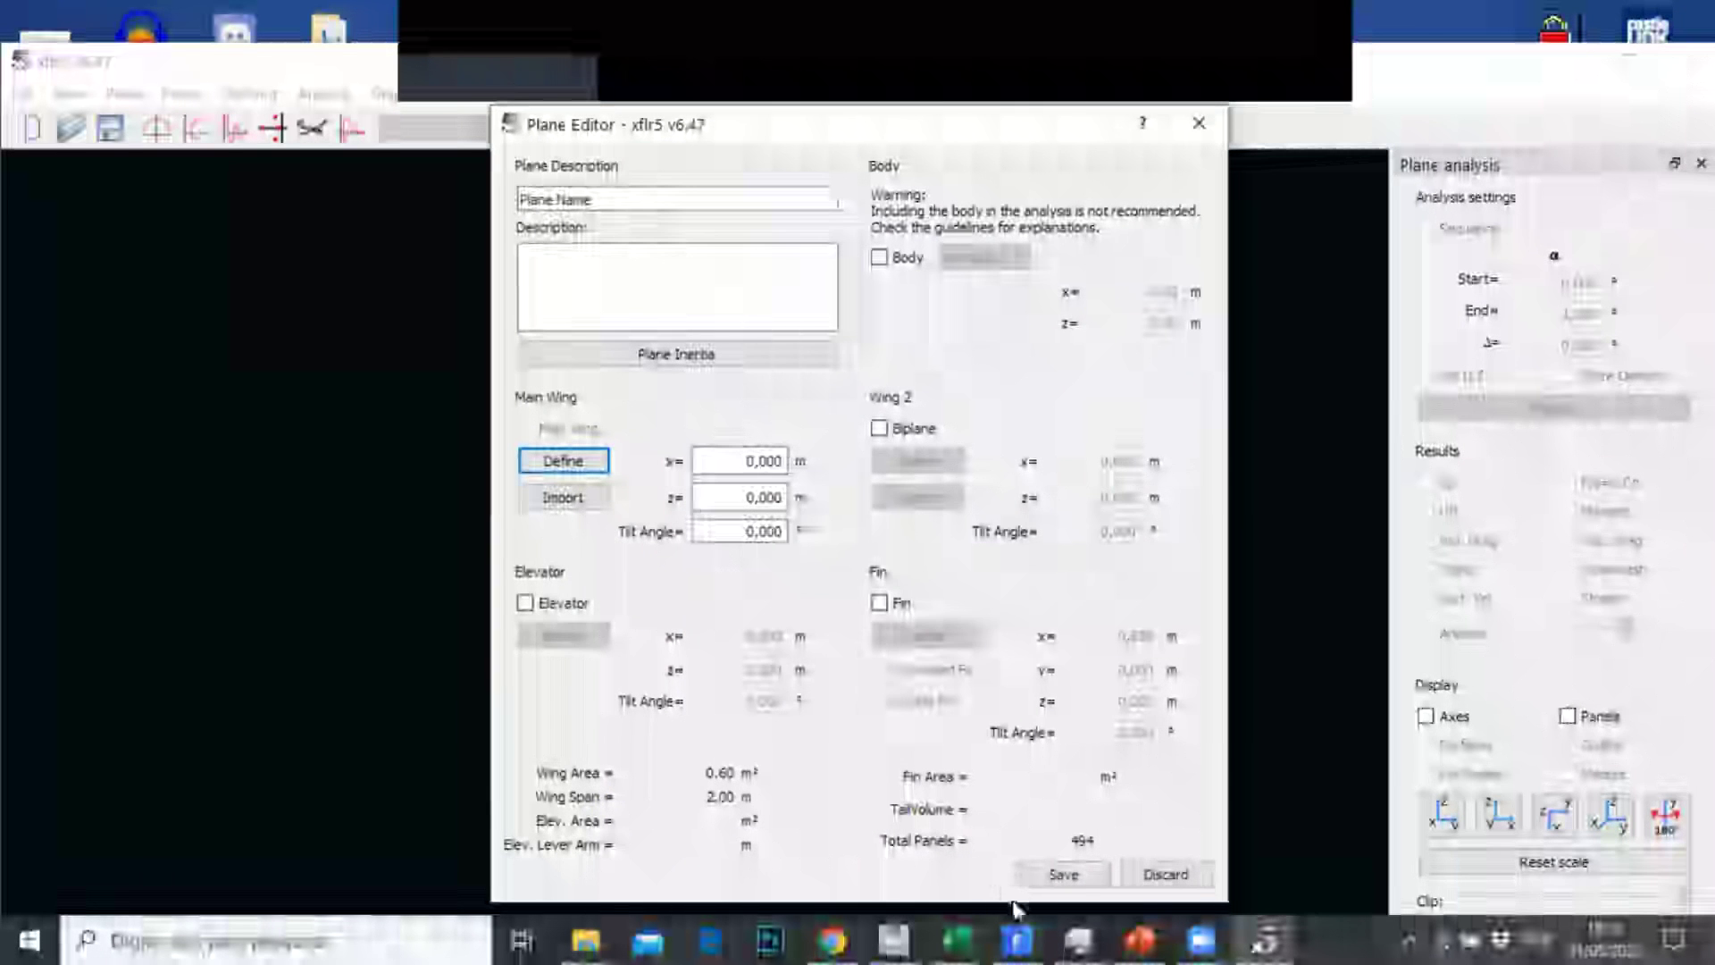
{"action": "left_click", "coordinate": [1042, 874]}
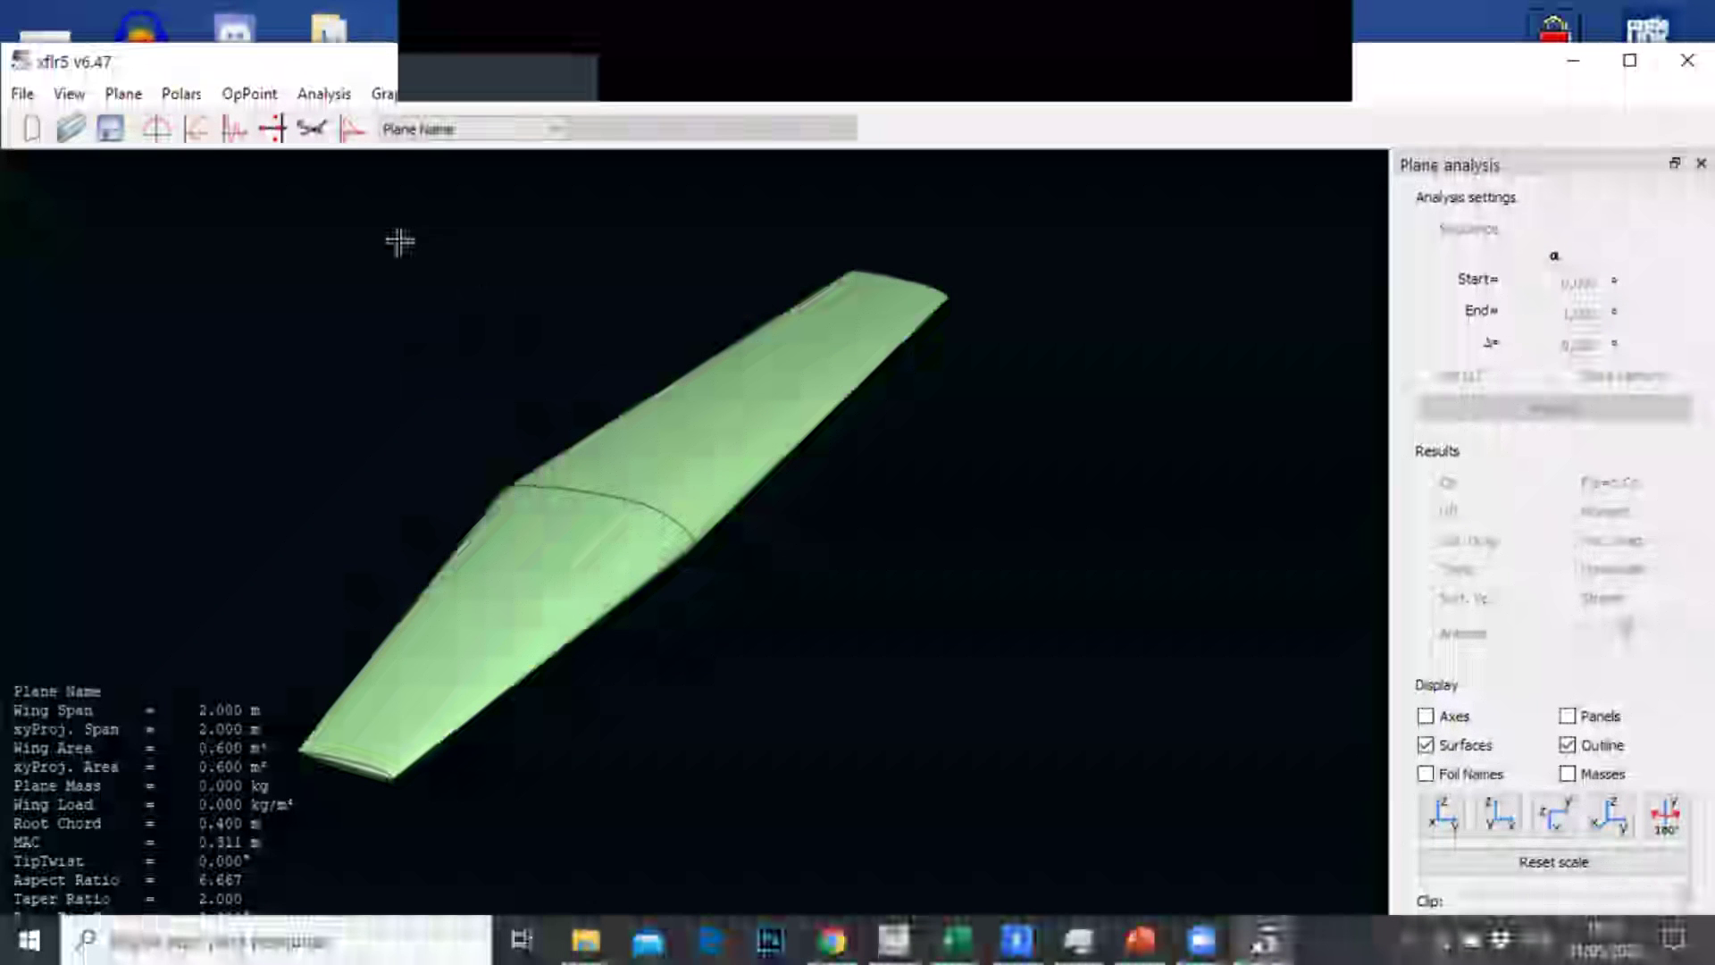
Change the display from the plane's 3D view to the polar graphs
{"action": "left_click", "coordinate": [319, 135]}
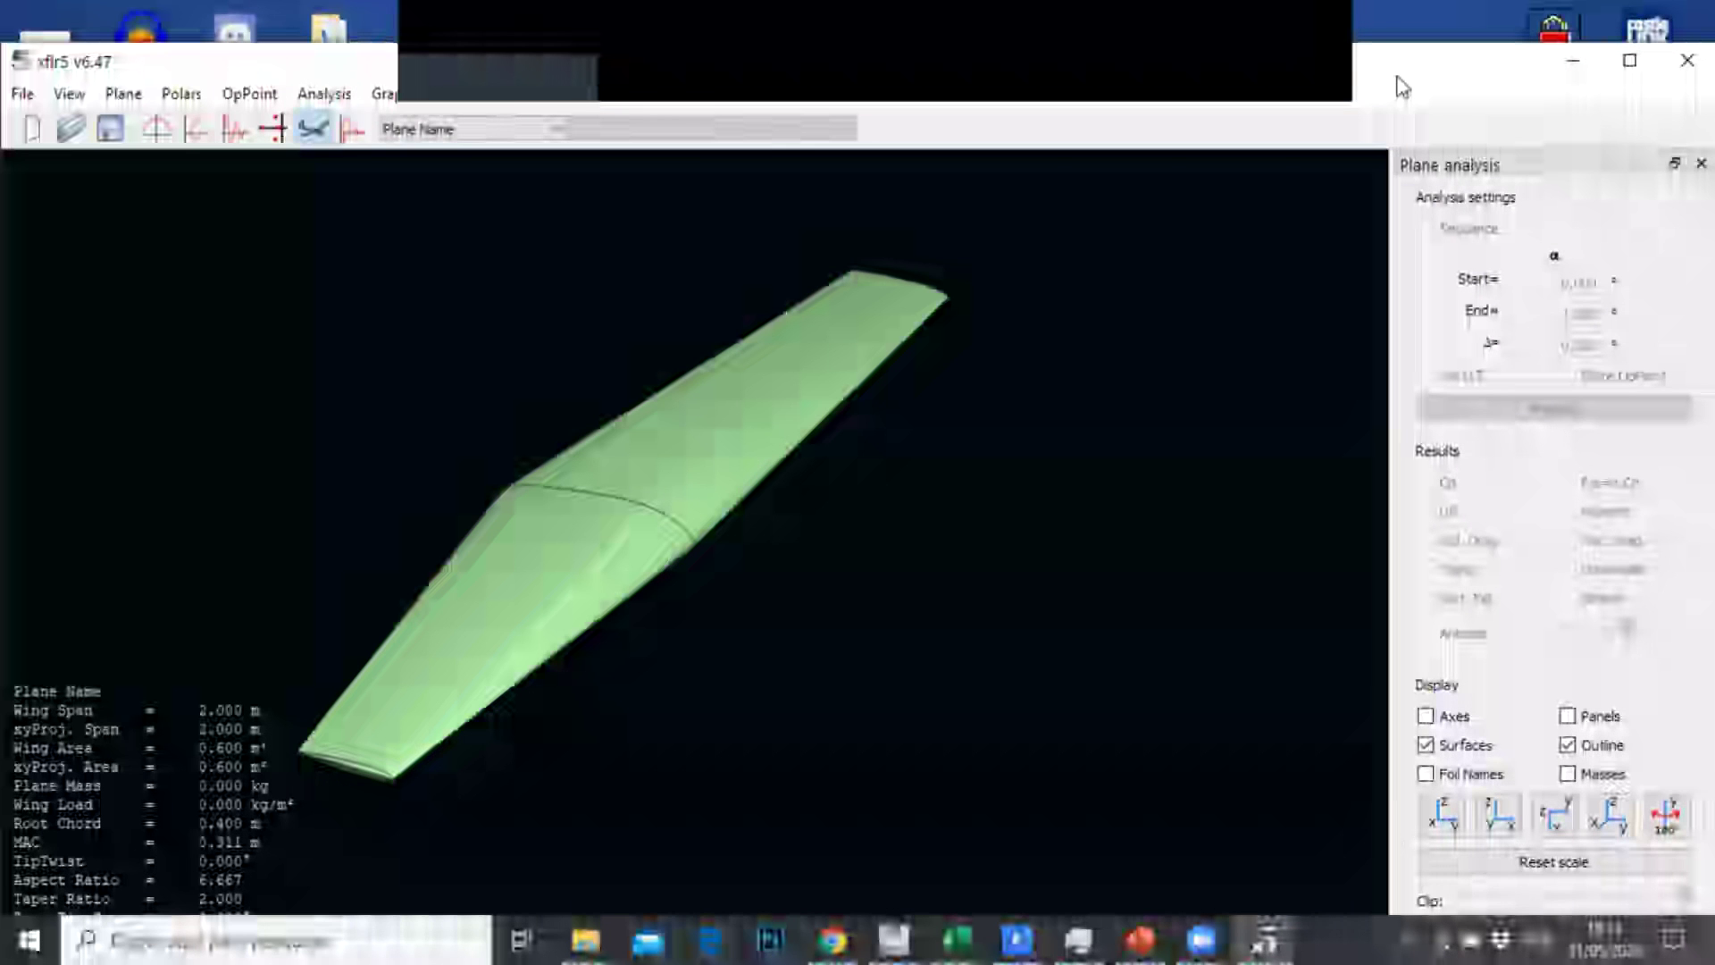
{"action": "left_click_drag", "start_coordinate": [1401, 86], "coordinate": [1420, 86]}
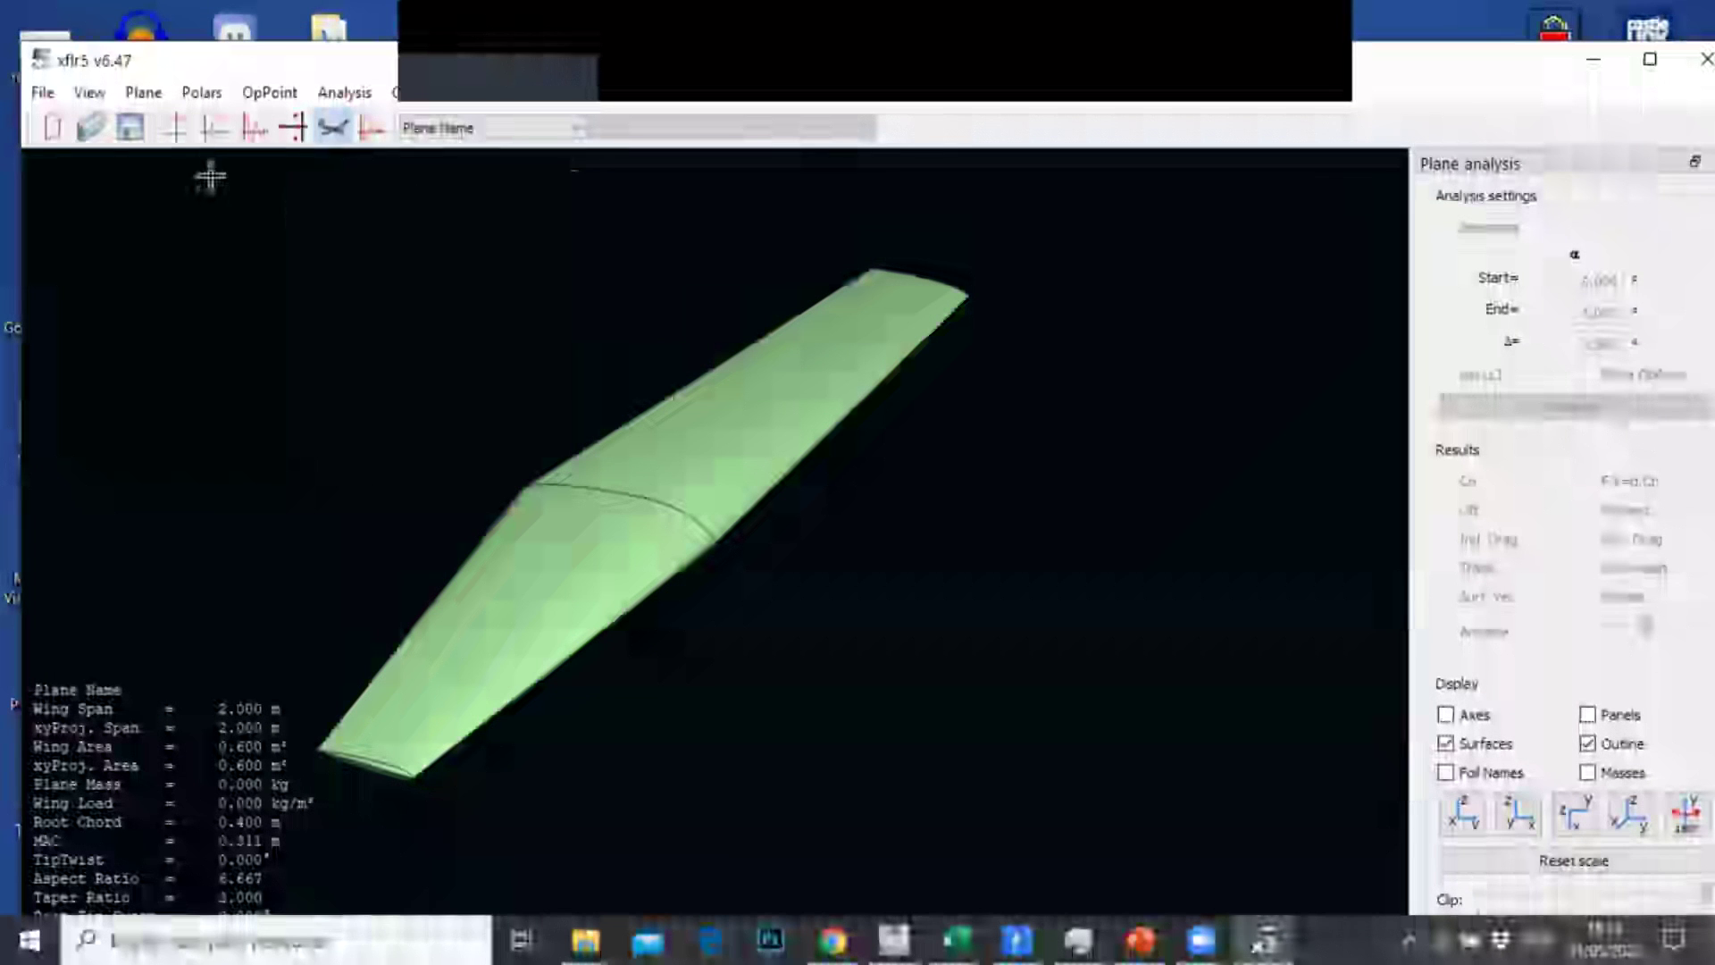
{"action": "left_click", "coordinate": [215, 138]}
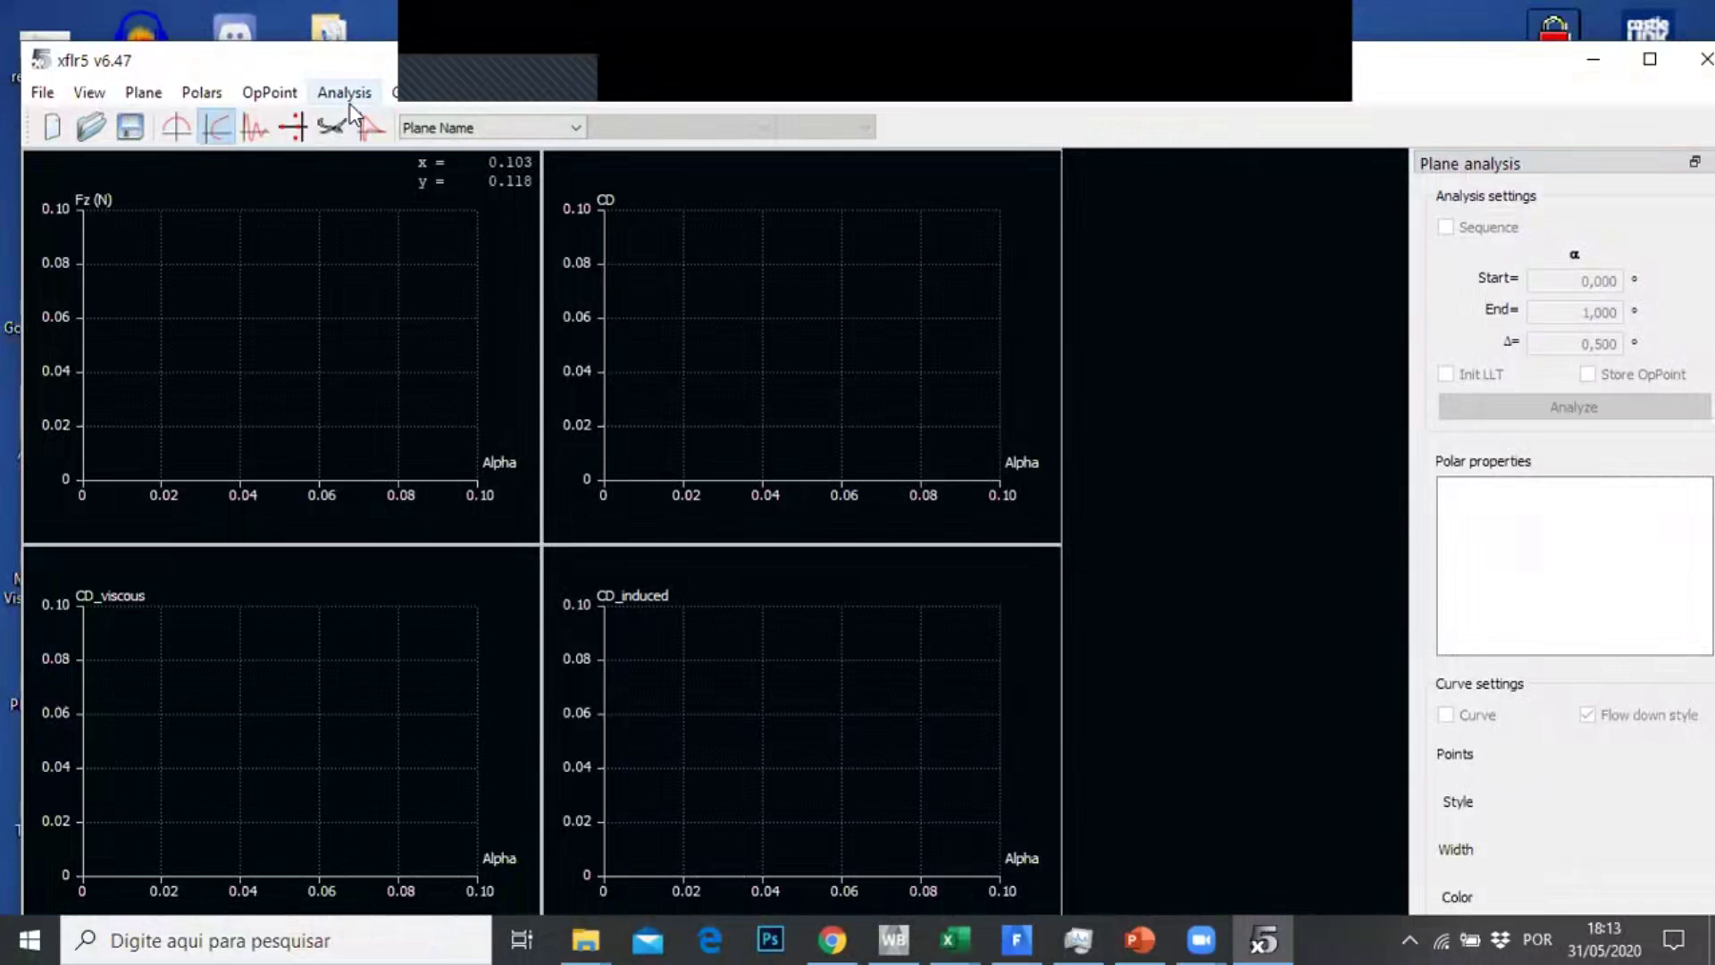
Begin a Type 1 fixed-speed analysis definition for the plane and choose the 3D Panels method
{"action": "left_click", "coordinate": [345, 93]}
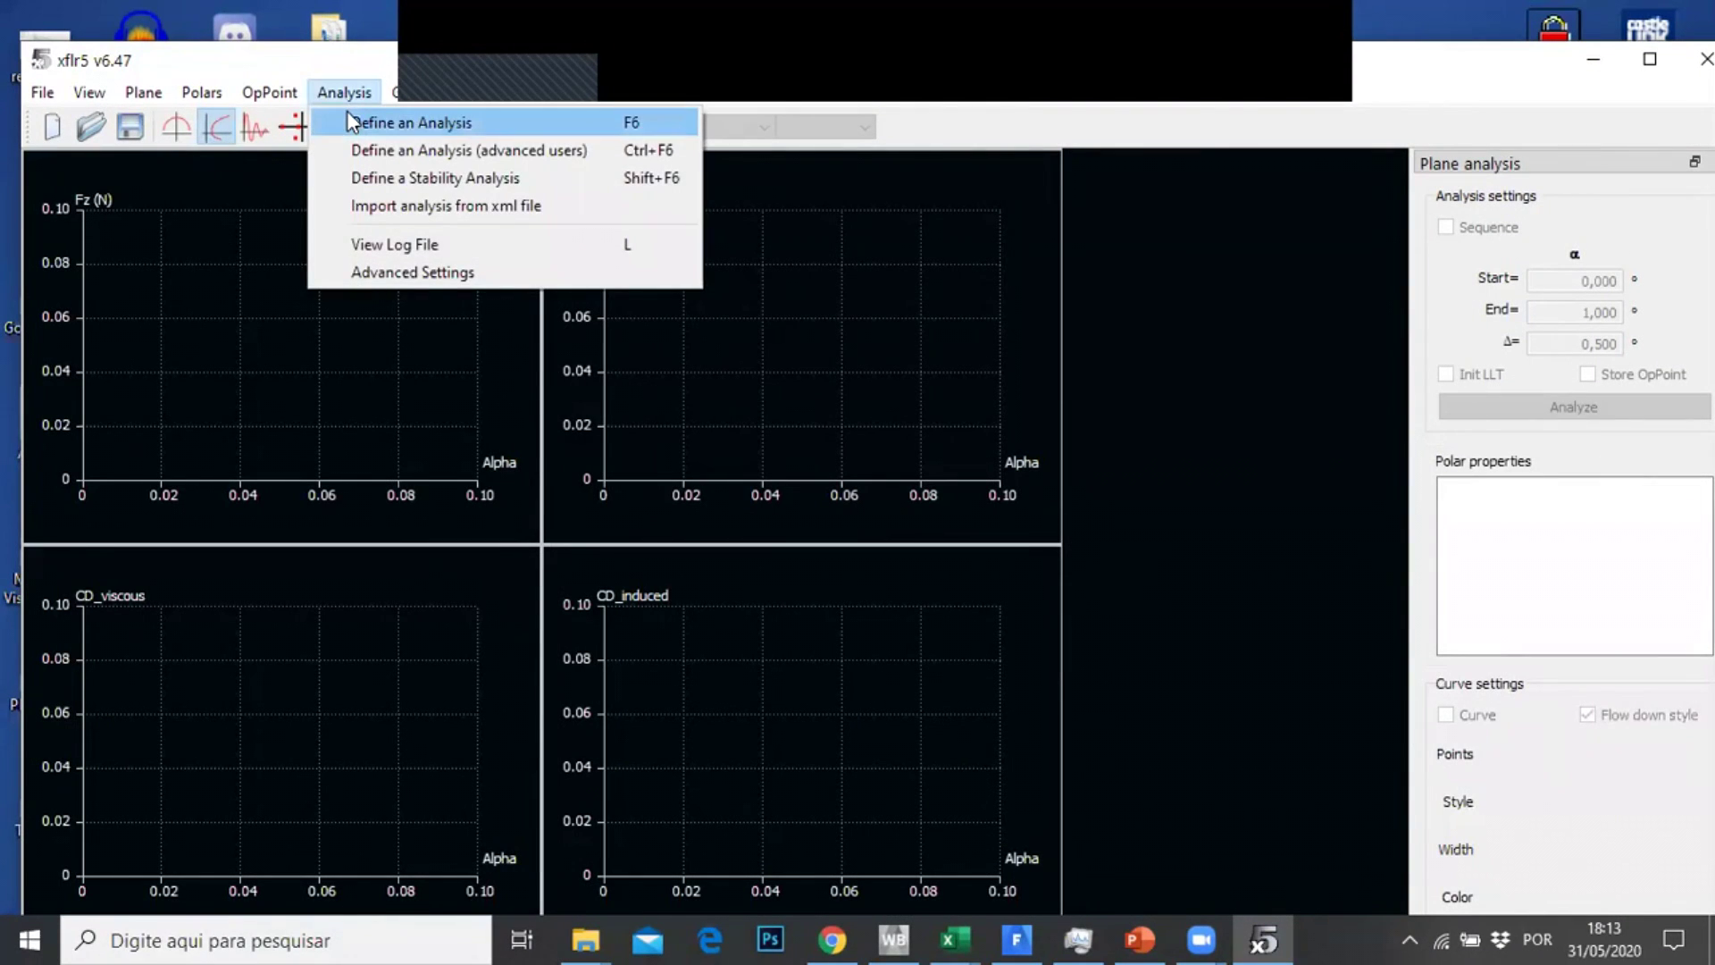
{"action": "left_click", "coordinate": [410, 123]}
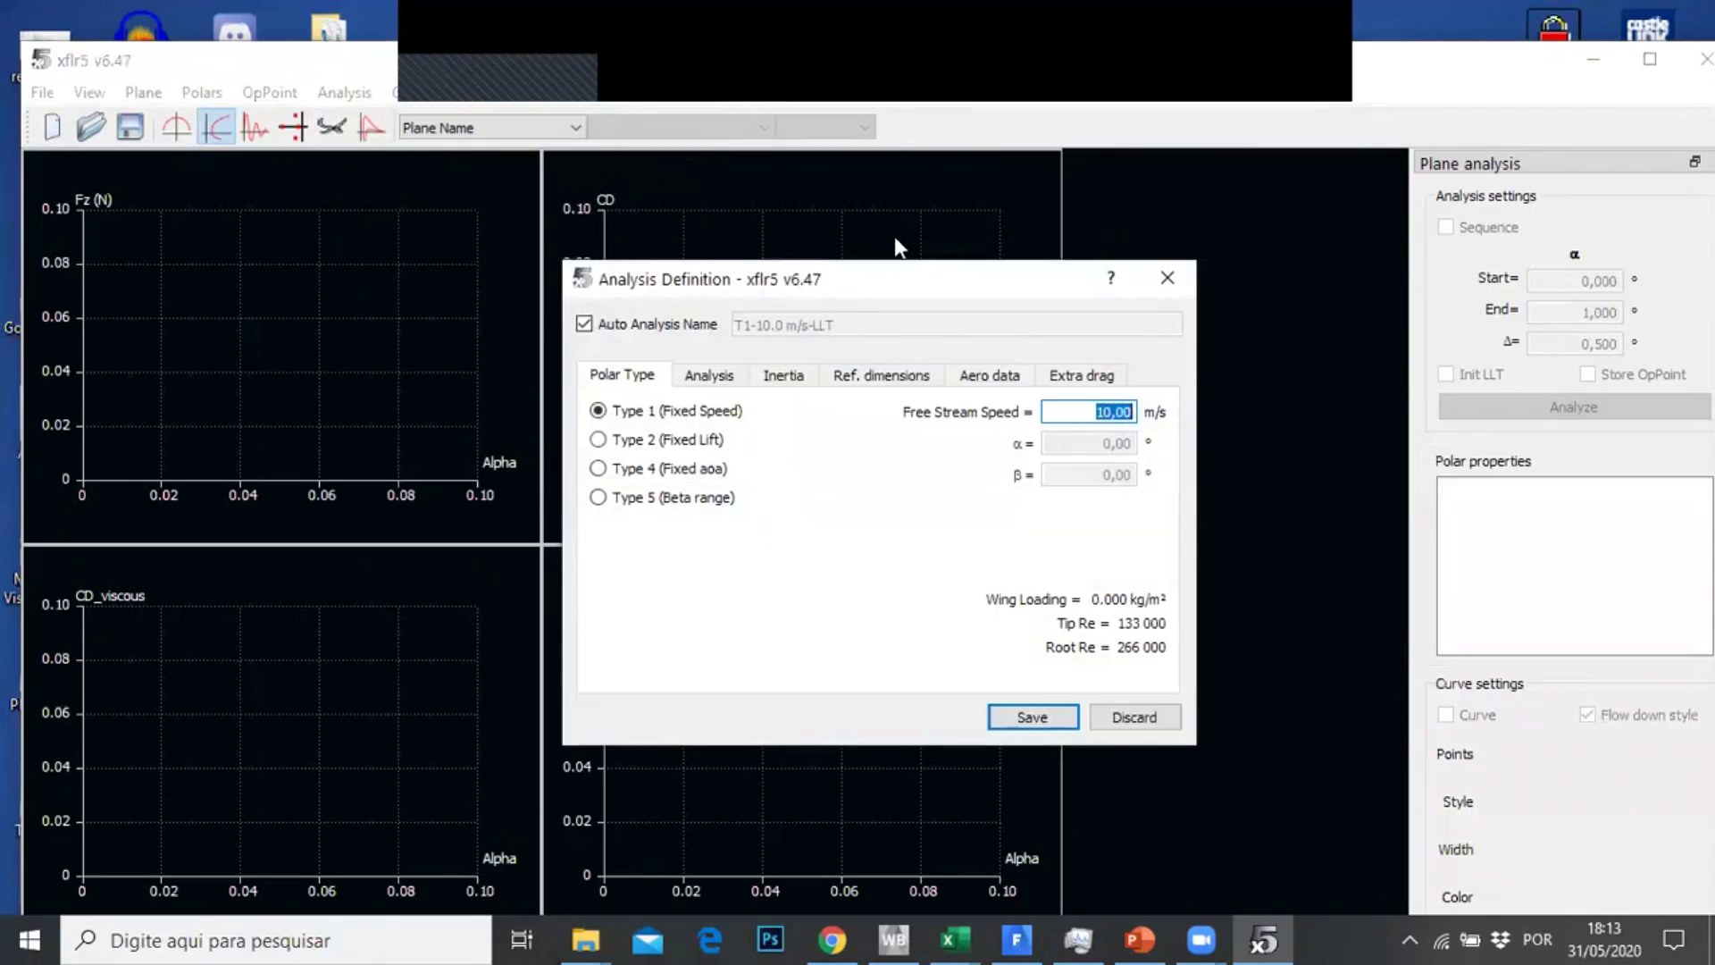
{"action": "double_click", "coordinate": [1114, 409]}
{"action": "left_click", "coordinate": [712, 376]}
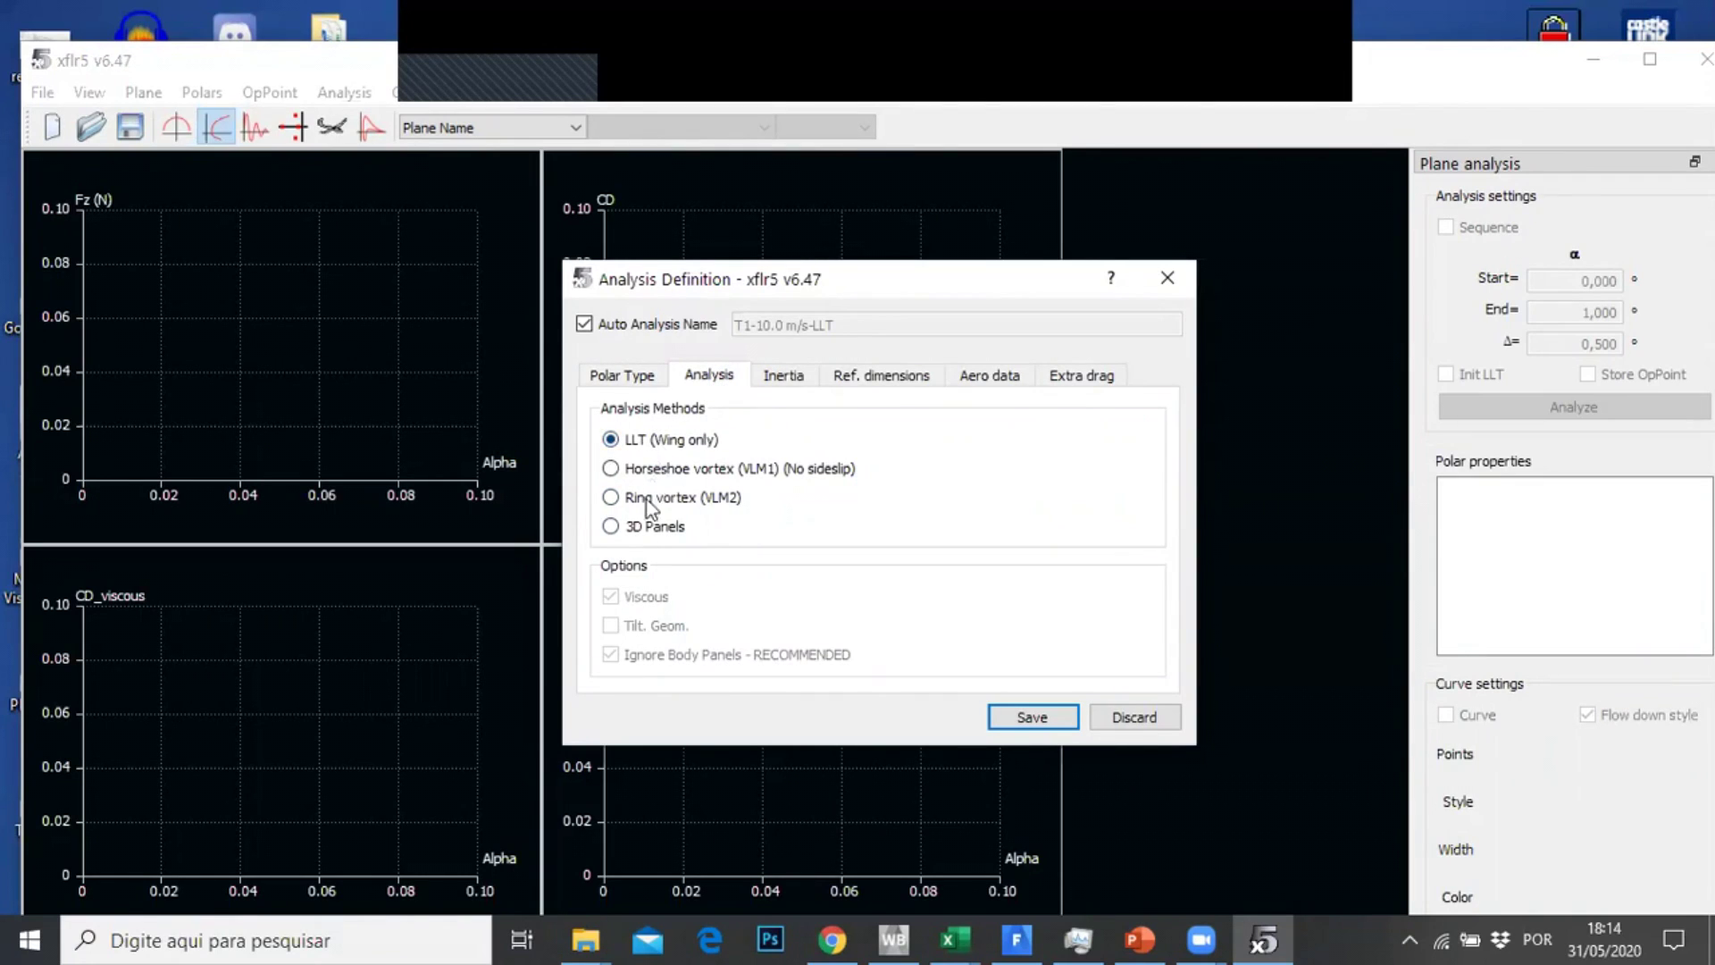
{"action": "left_click", "coordinate": [613, 527]}
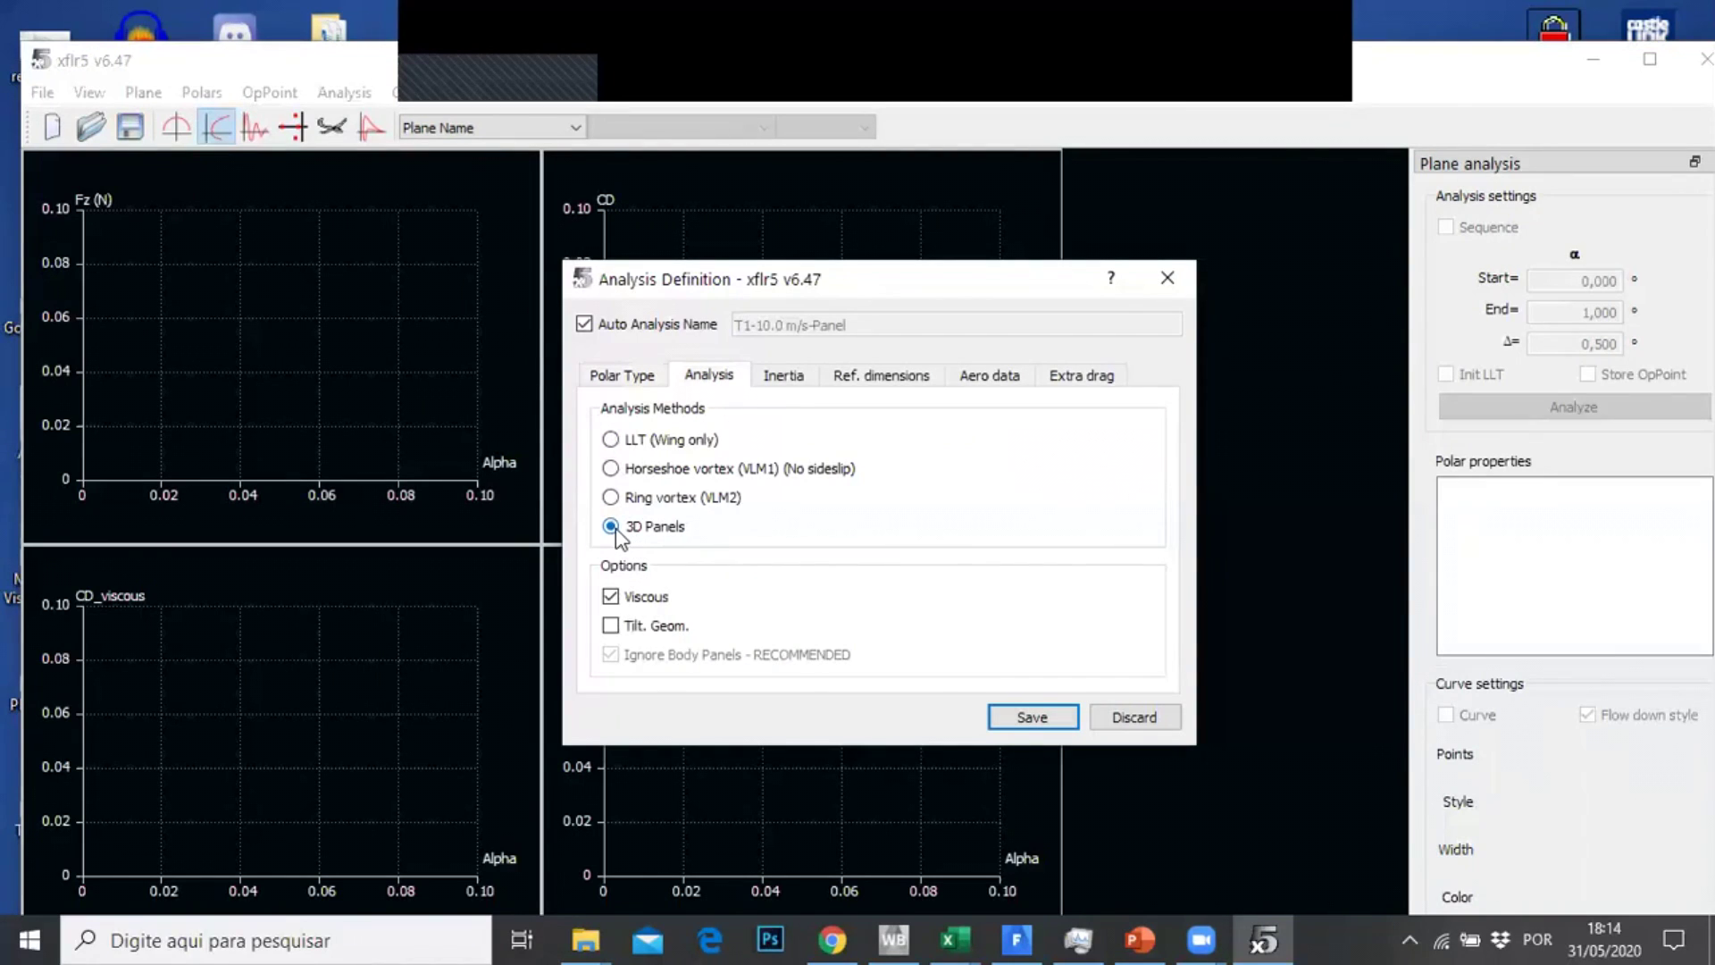
Review the analysis definition's inertia, reference dimensions, aero data and extra drag settings, keeping the plane inertia option enabled
{"action": "left_click", "coordinate": [783, 377]}
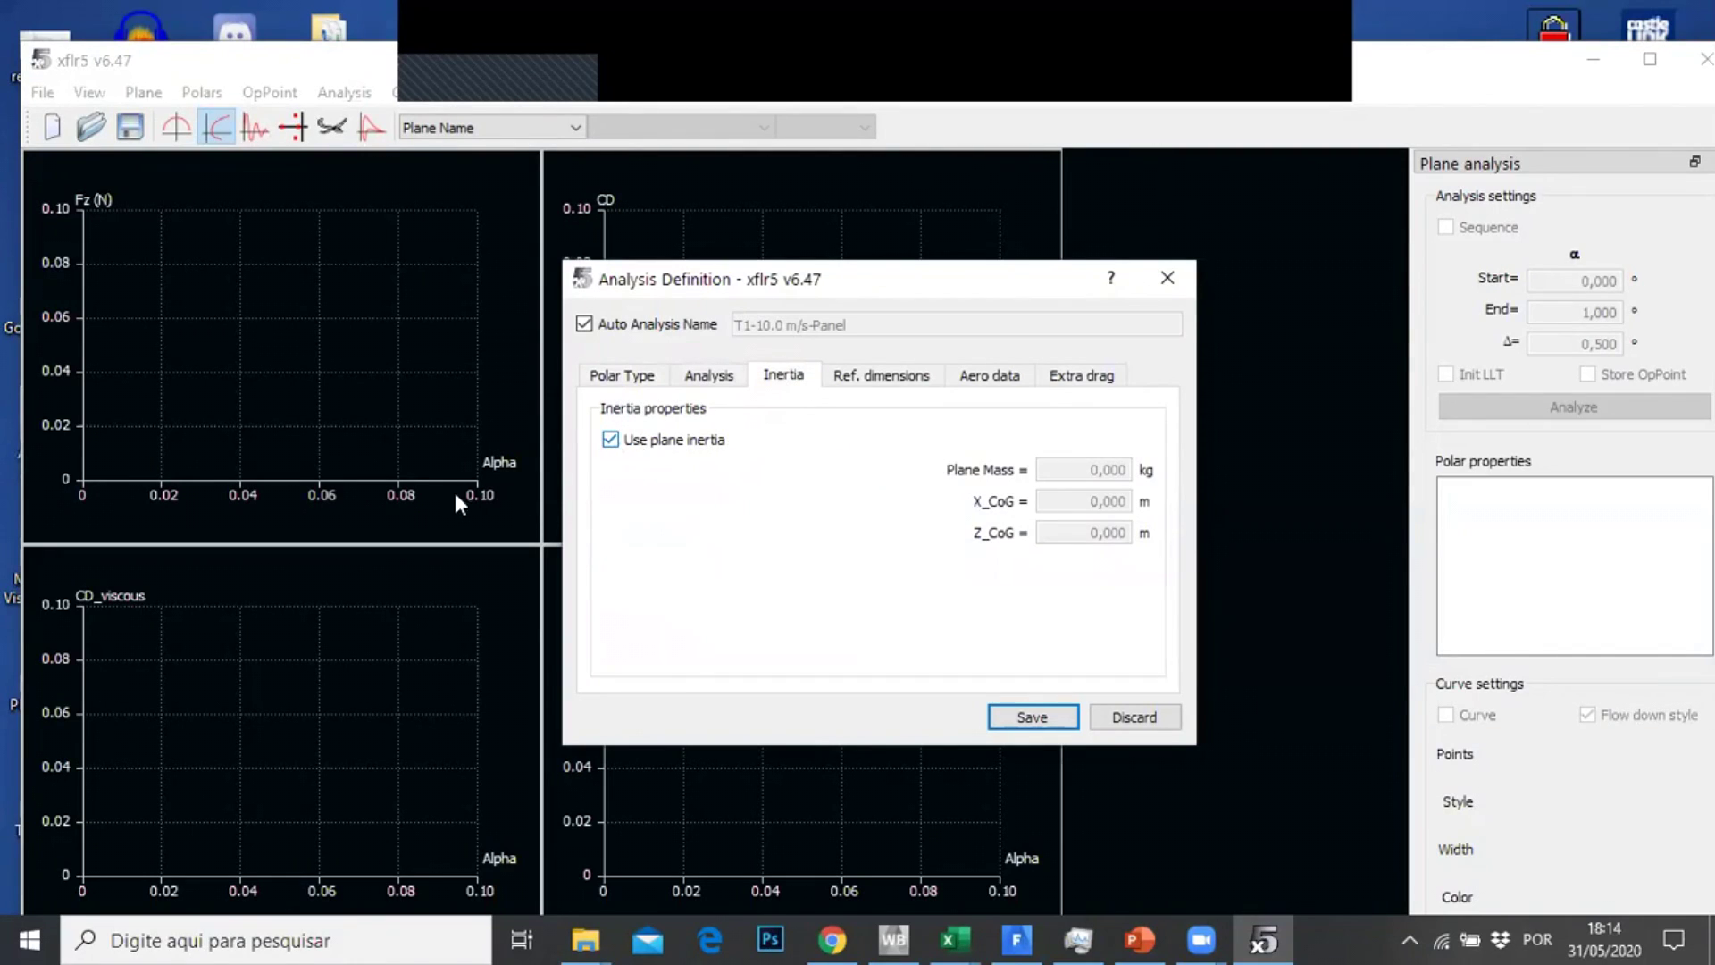
{"action": "left_click", "coordinate": [612, 446]}
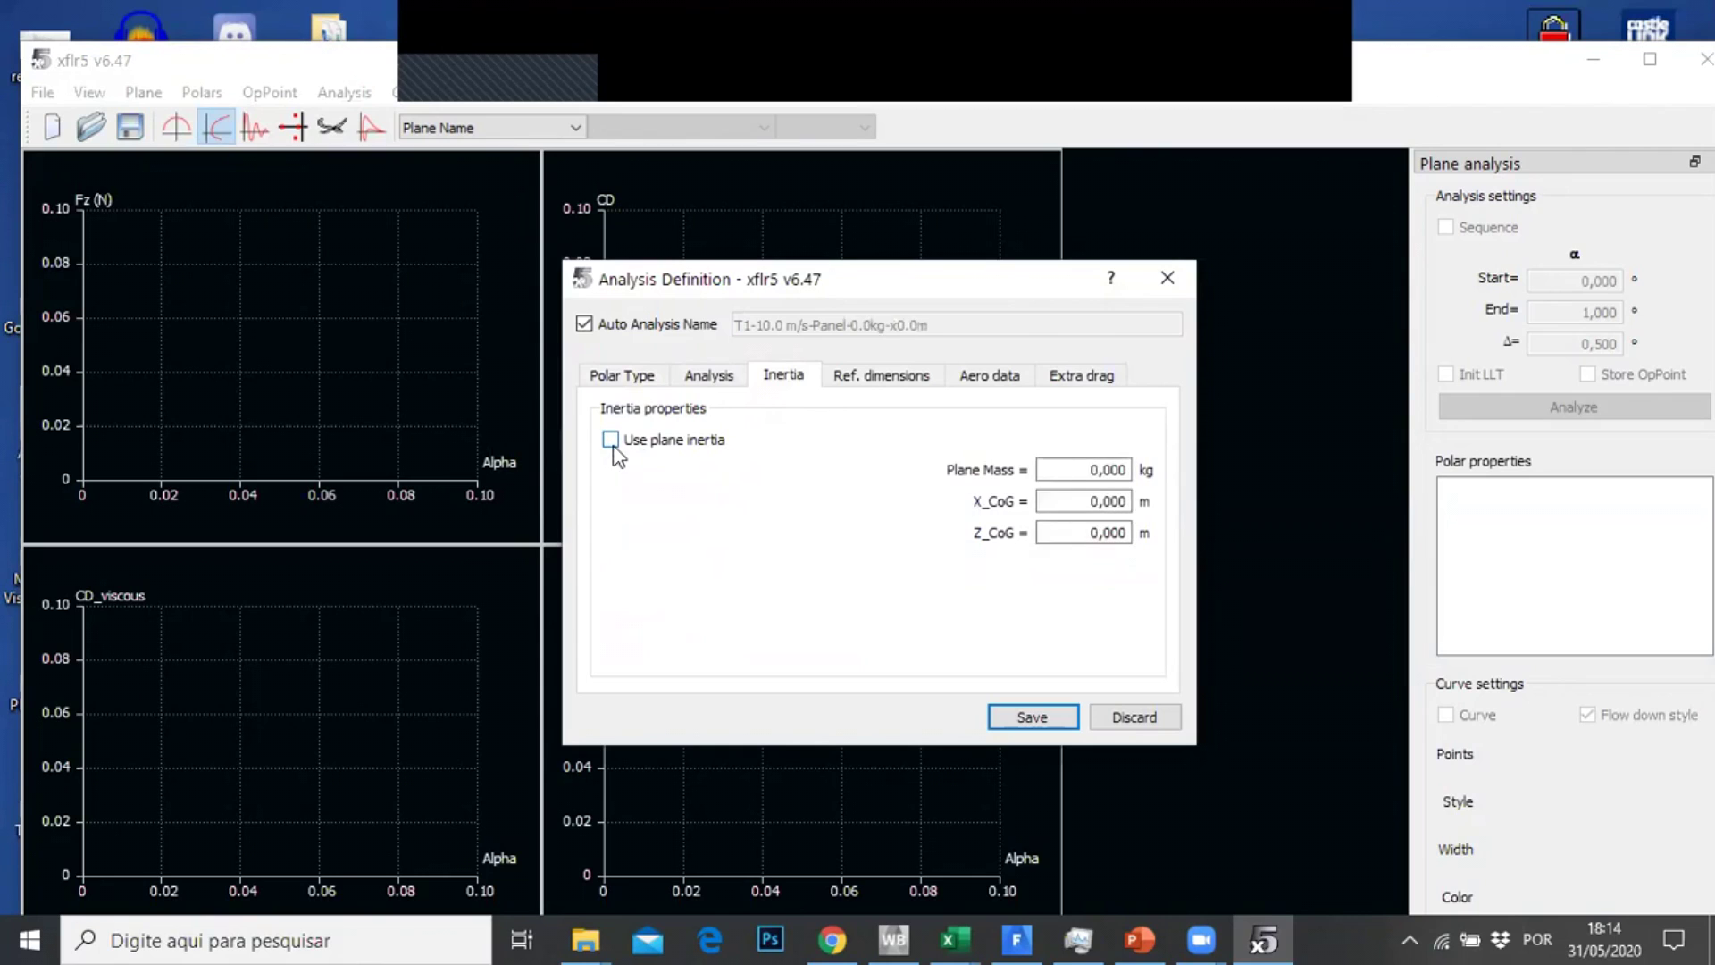
{"action": "left_click", "coordinate": [611, 440]}
{"action": "left_click", "coordinate": [839, 375]}
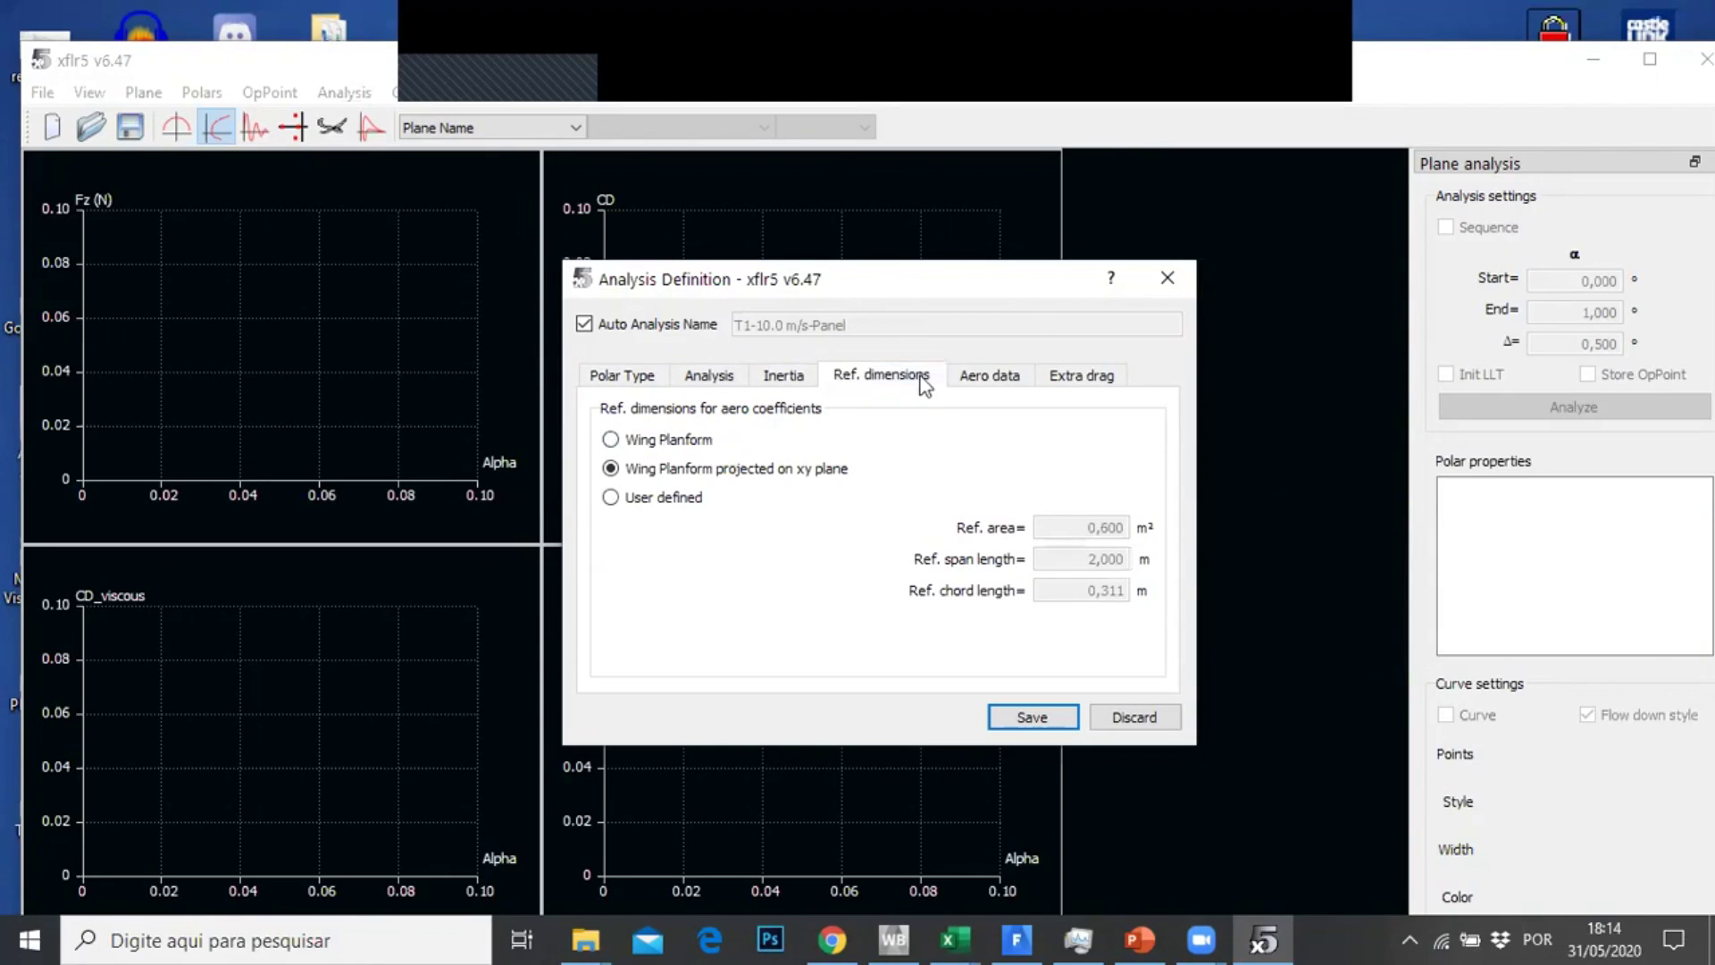
{"action": "left_click", "coordinate": [969, 379]}
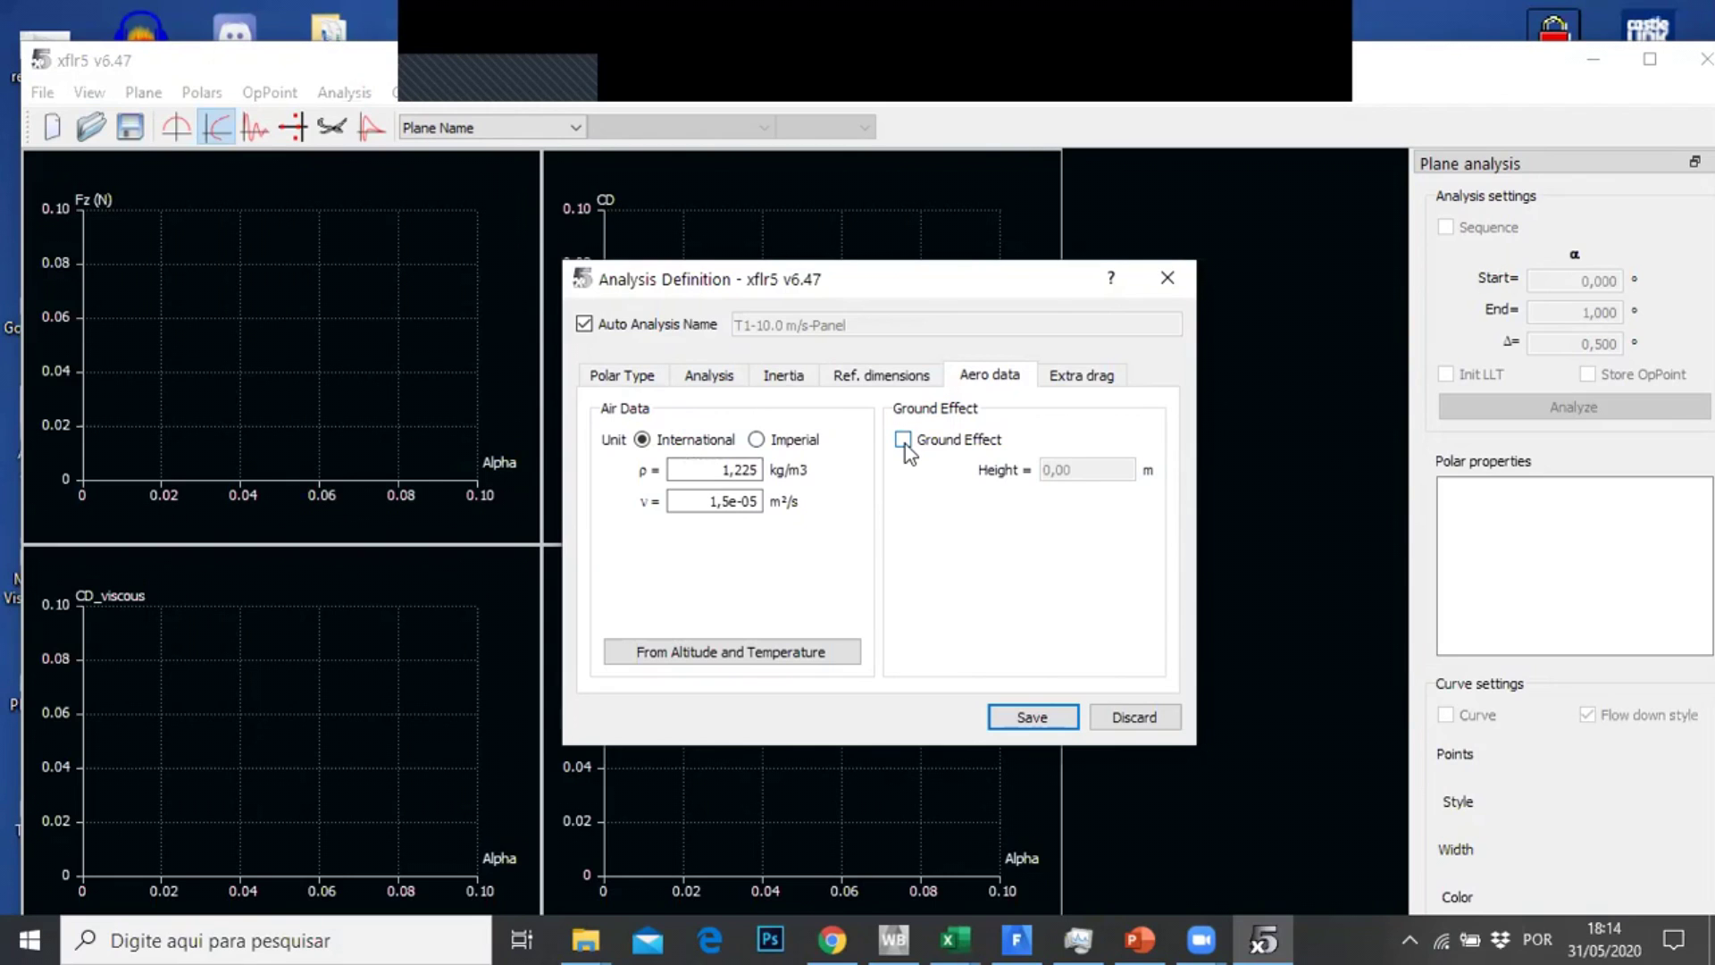
{"action": "left_click", "coordinate": [1079, 379]}
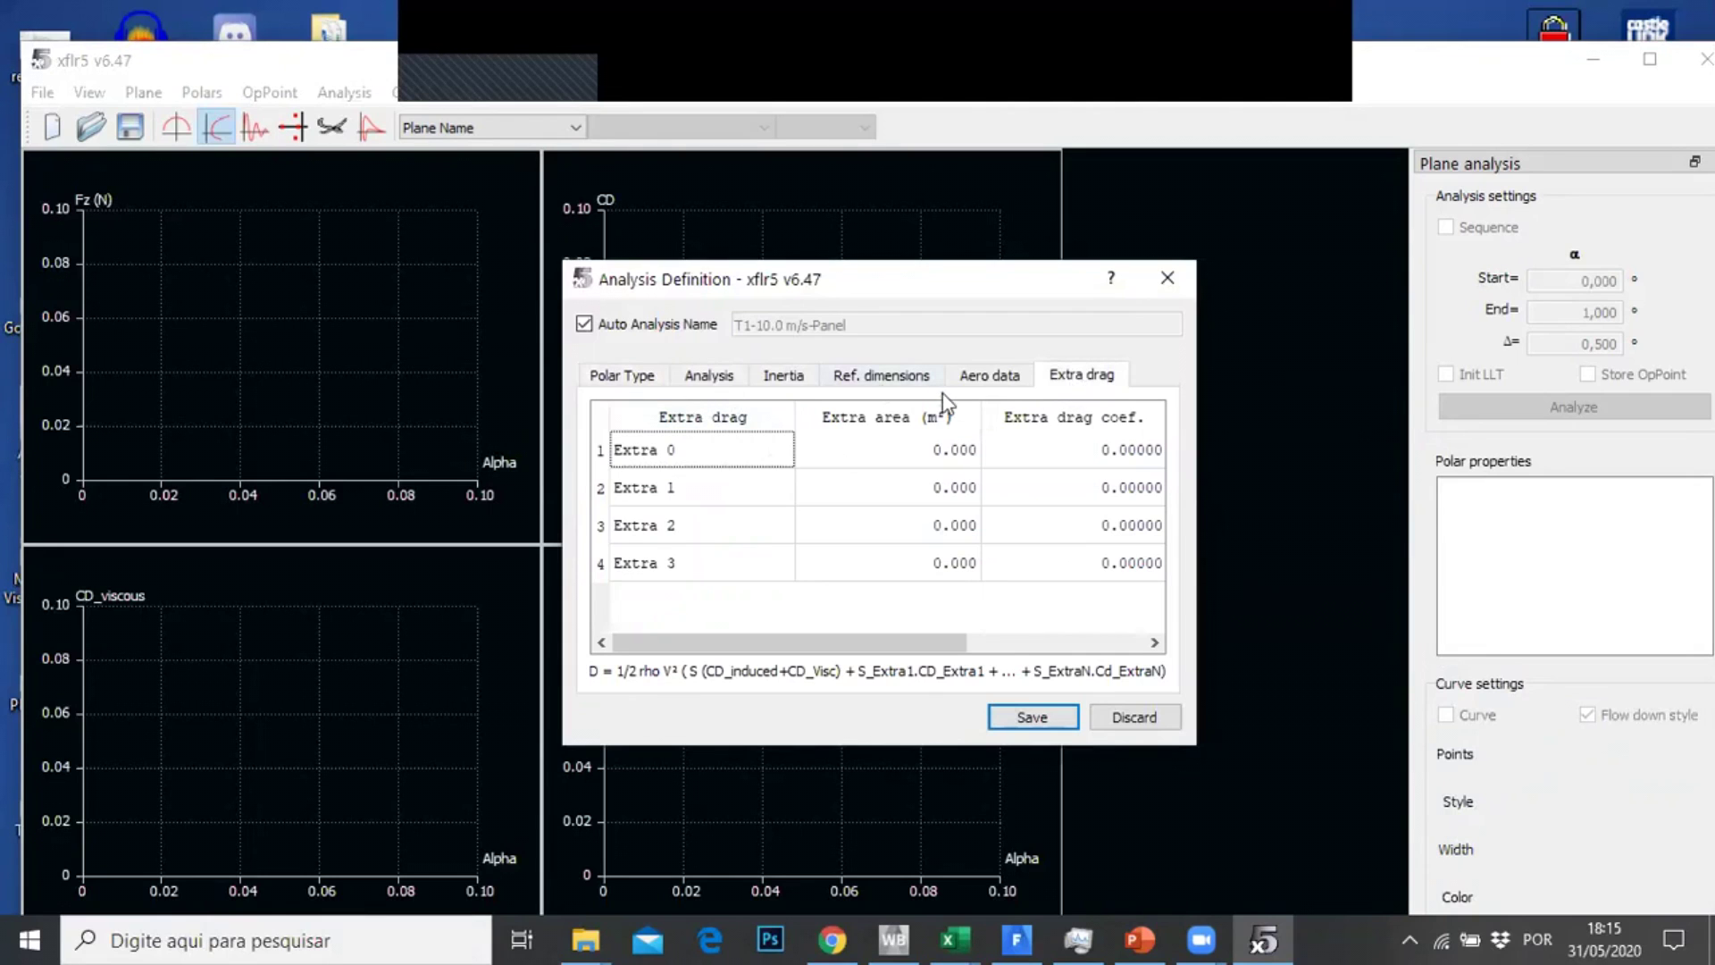
Recheck the polar type and analysis method, and save the analysis definition
{"action": "left_click", "coordinate": [616, 377]}
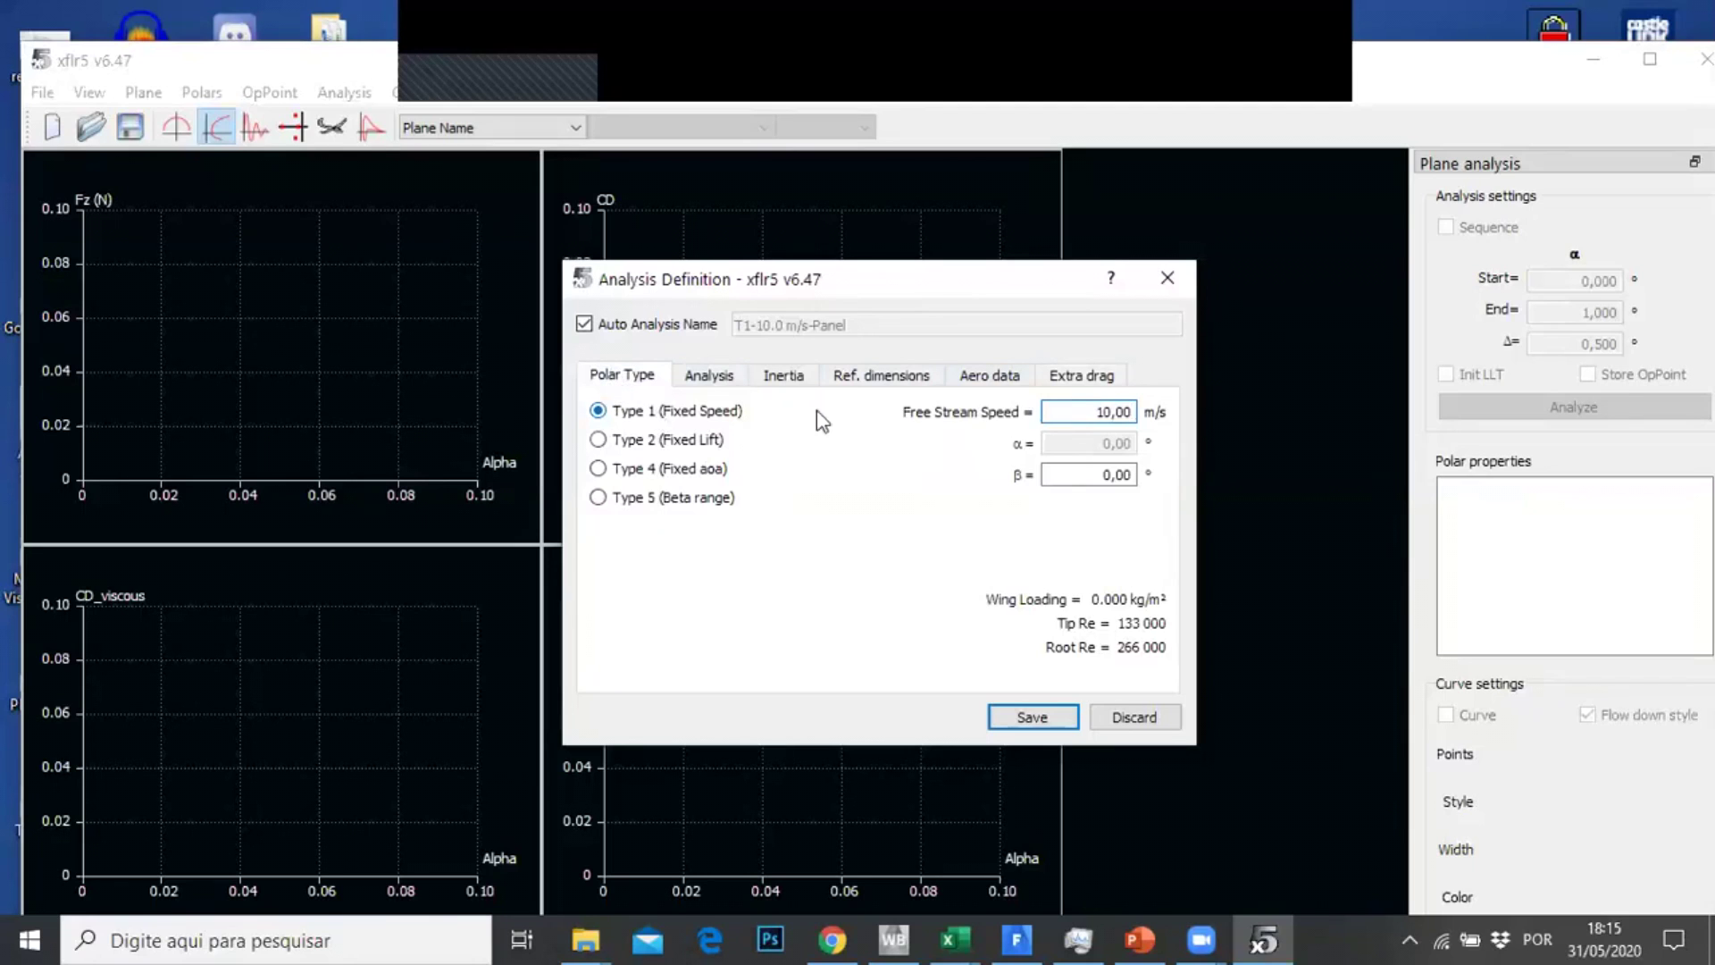
{"action": "left_click", "coordinate": [731, 376]}
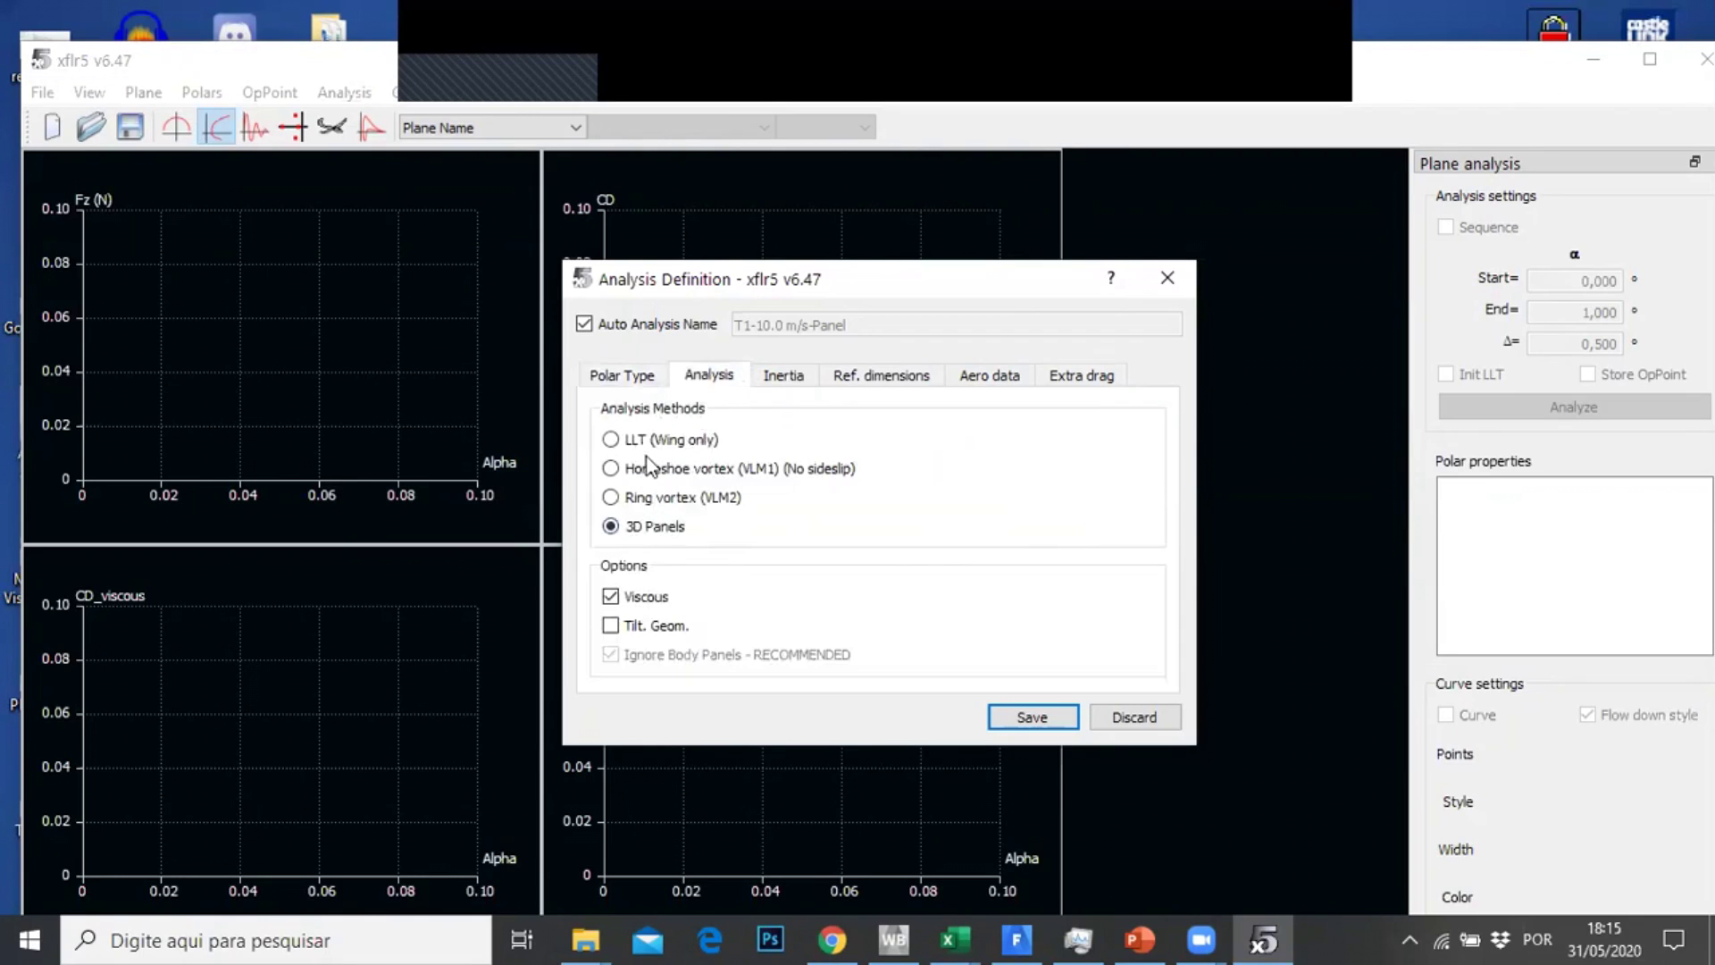
{"action": "left_click", "coordinate": [645, 383]}
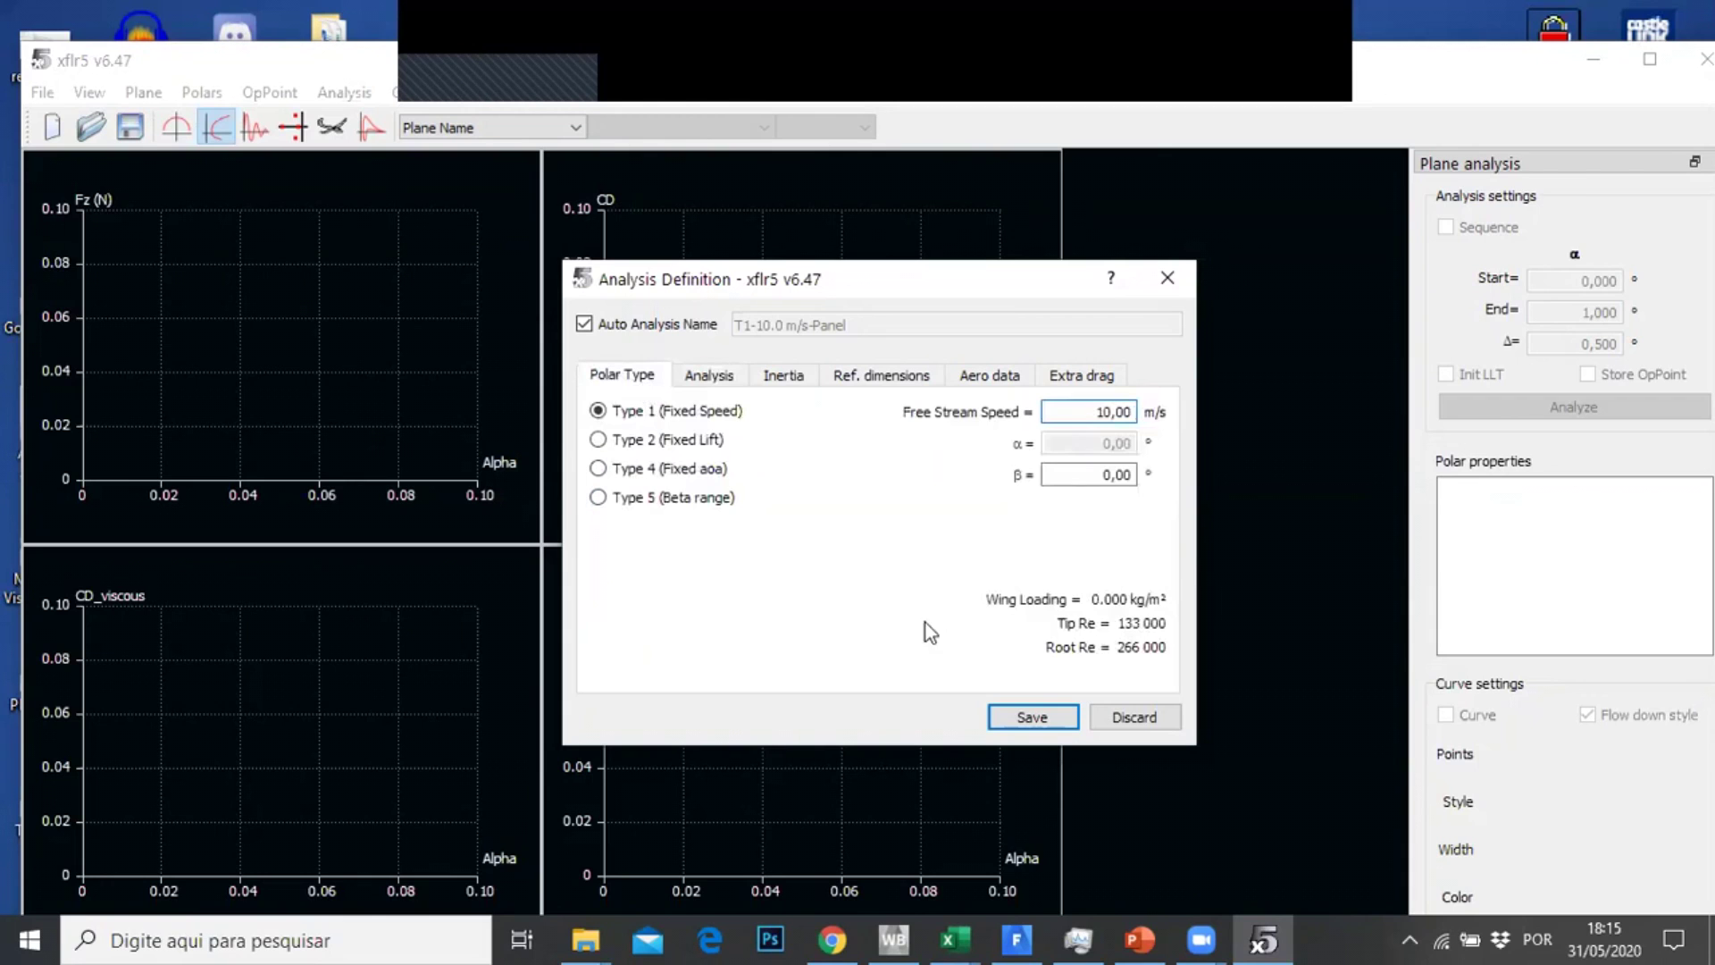
{"action": "left_click", "coordinate": [1033, 716]}
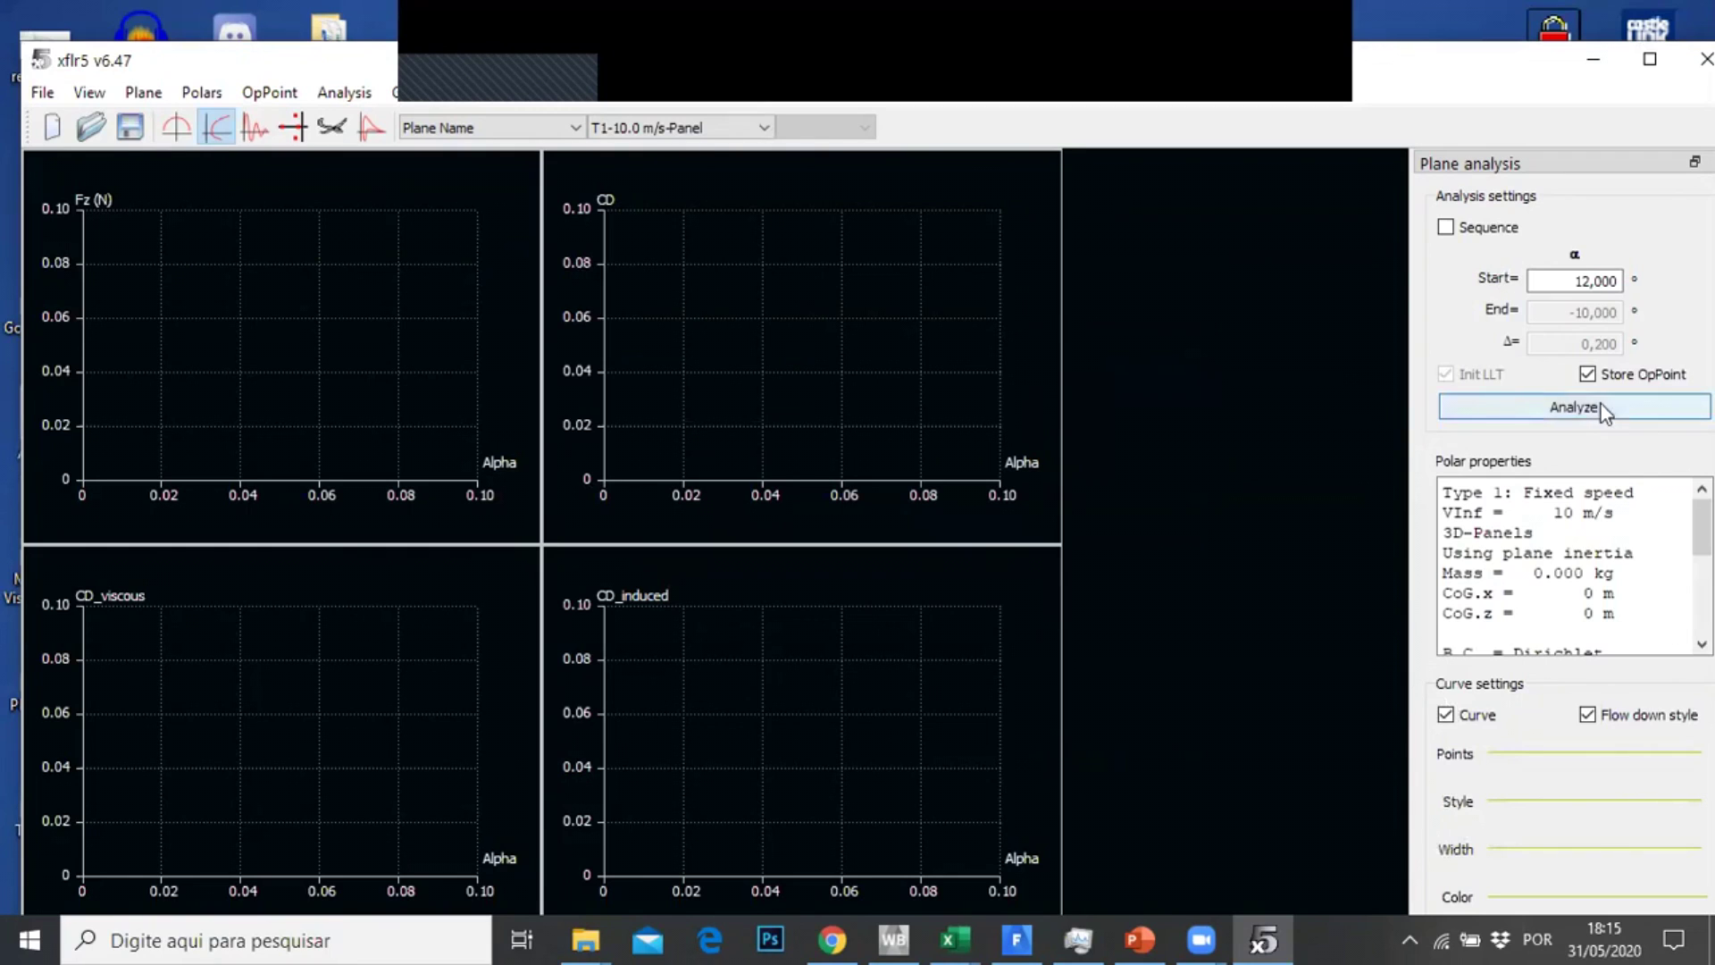
Enable an angle-of-attack sequence from -2° to 10° and run the 3D panel analysis
{"action": "left_click", "coordinate": [1448, 227]}
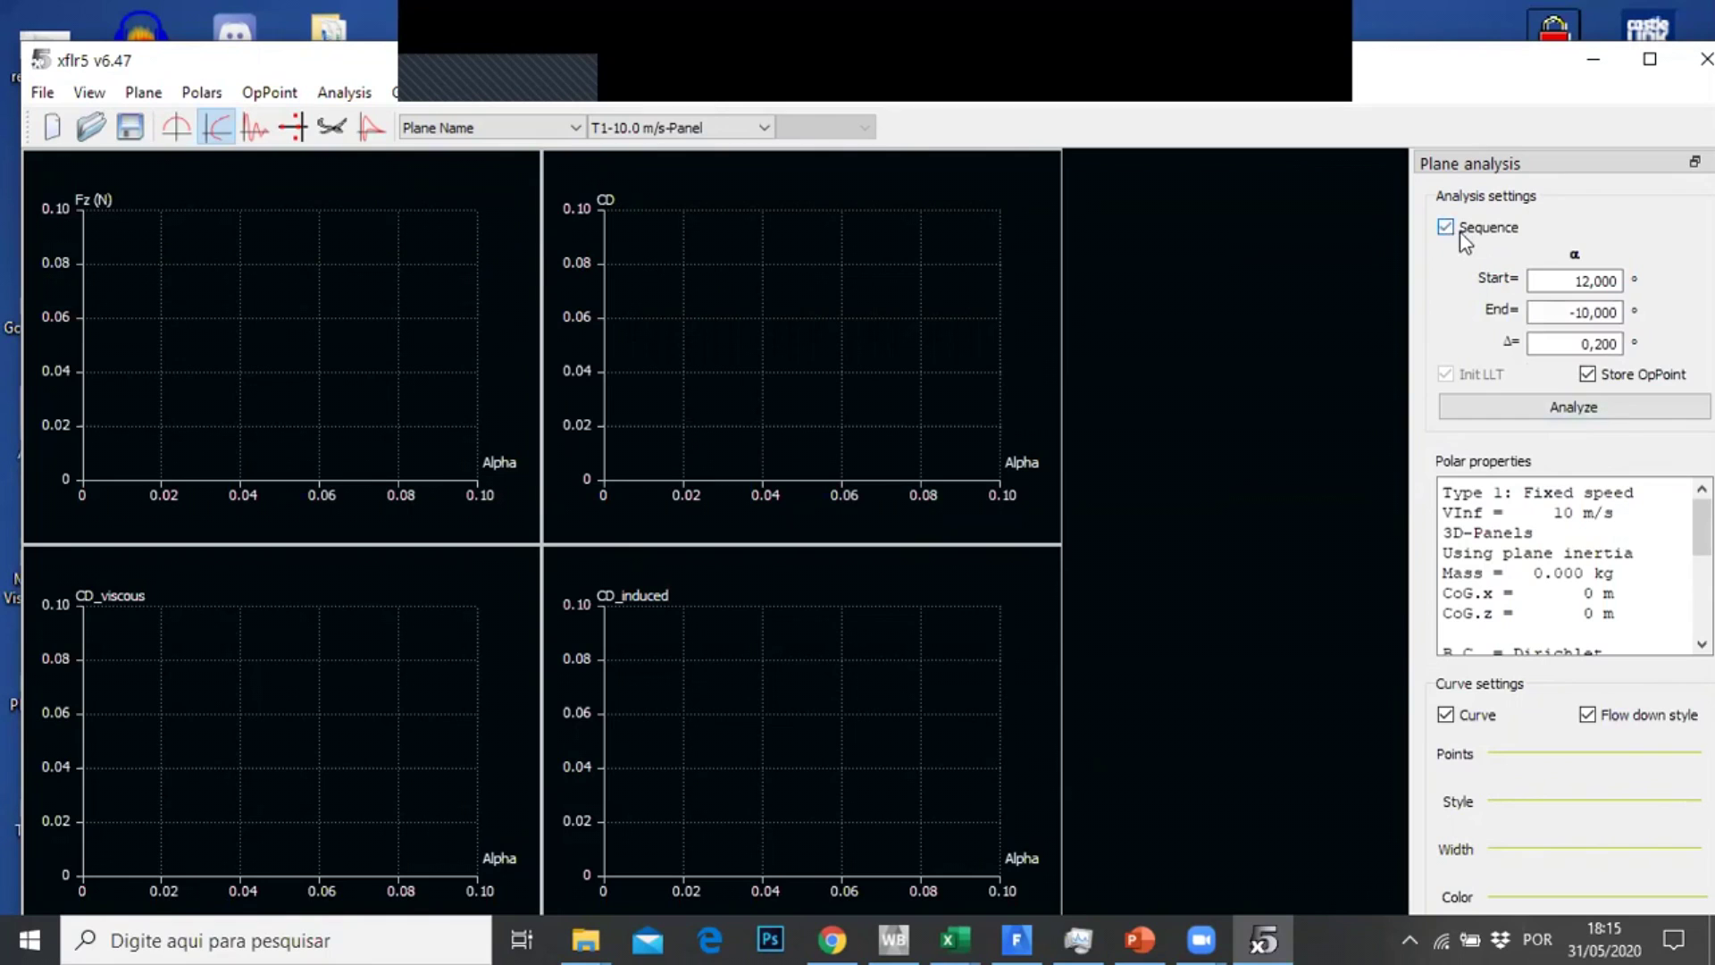
{"action": "double_click", "coordinate": [1579, 280]}
{"action": "left_click_drag", "start_coordinate": [1599, 282], "coordinate": [1644, 291]}
{"action": "type", "text": "-2"}
{"action": "key", "text": "Tab"}
{"action": "type", "text": "10"}
{"action": "left_click", "coordinate": [1580, 412]}
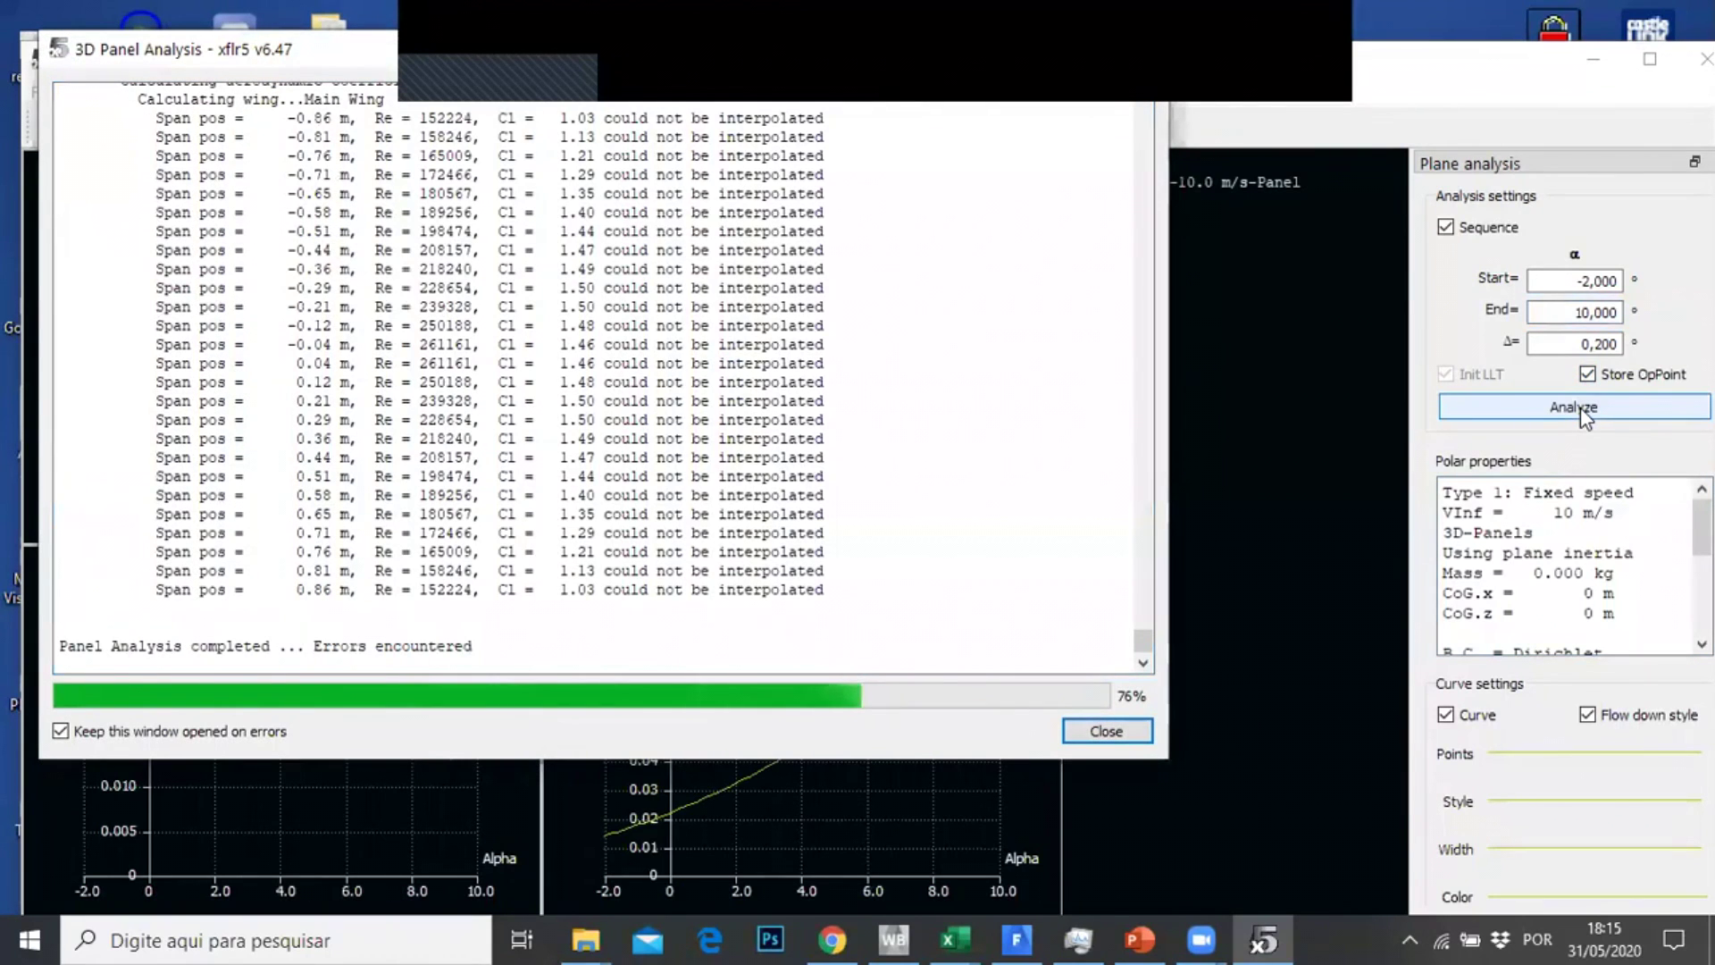
Close the log of the completed 3D panel analysis
{"action": "left_click", "coordinate": [1143, 732]}
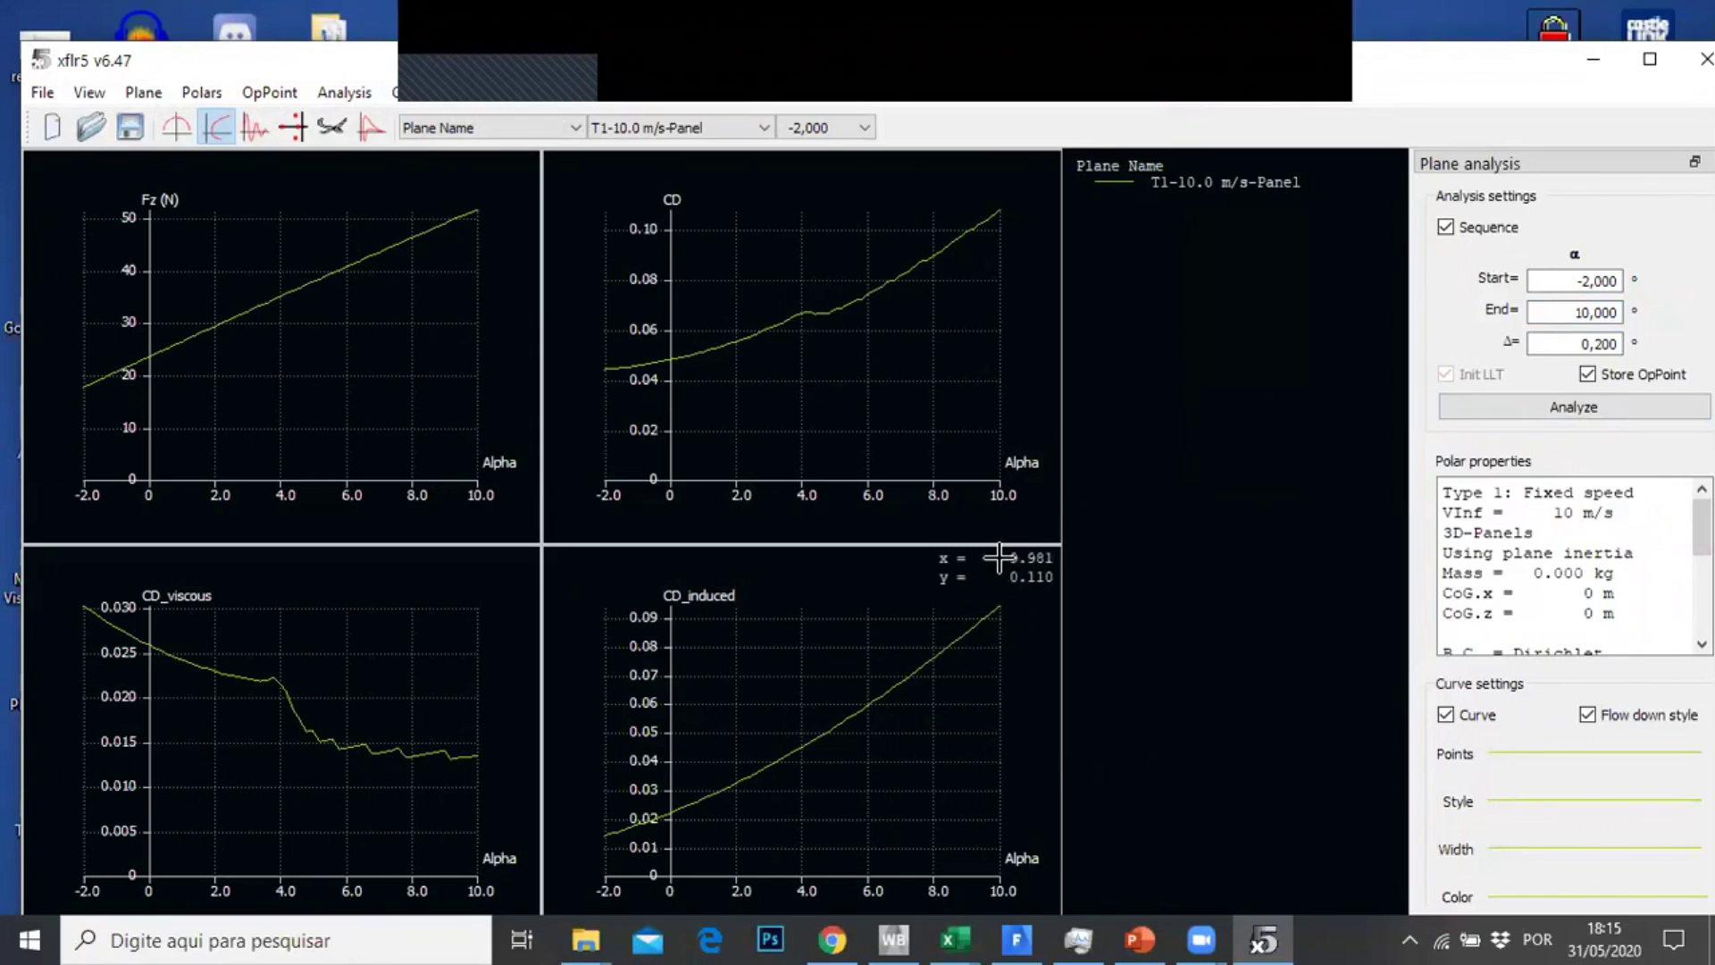
{"action": "left_click", "coordinate": [332, 100]}
{"action": "left_click", "coordinate": [342, 118]}
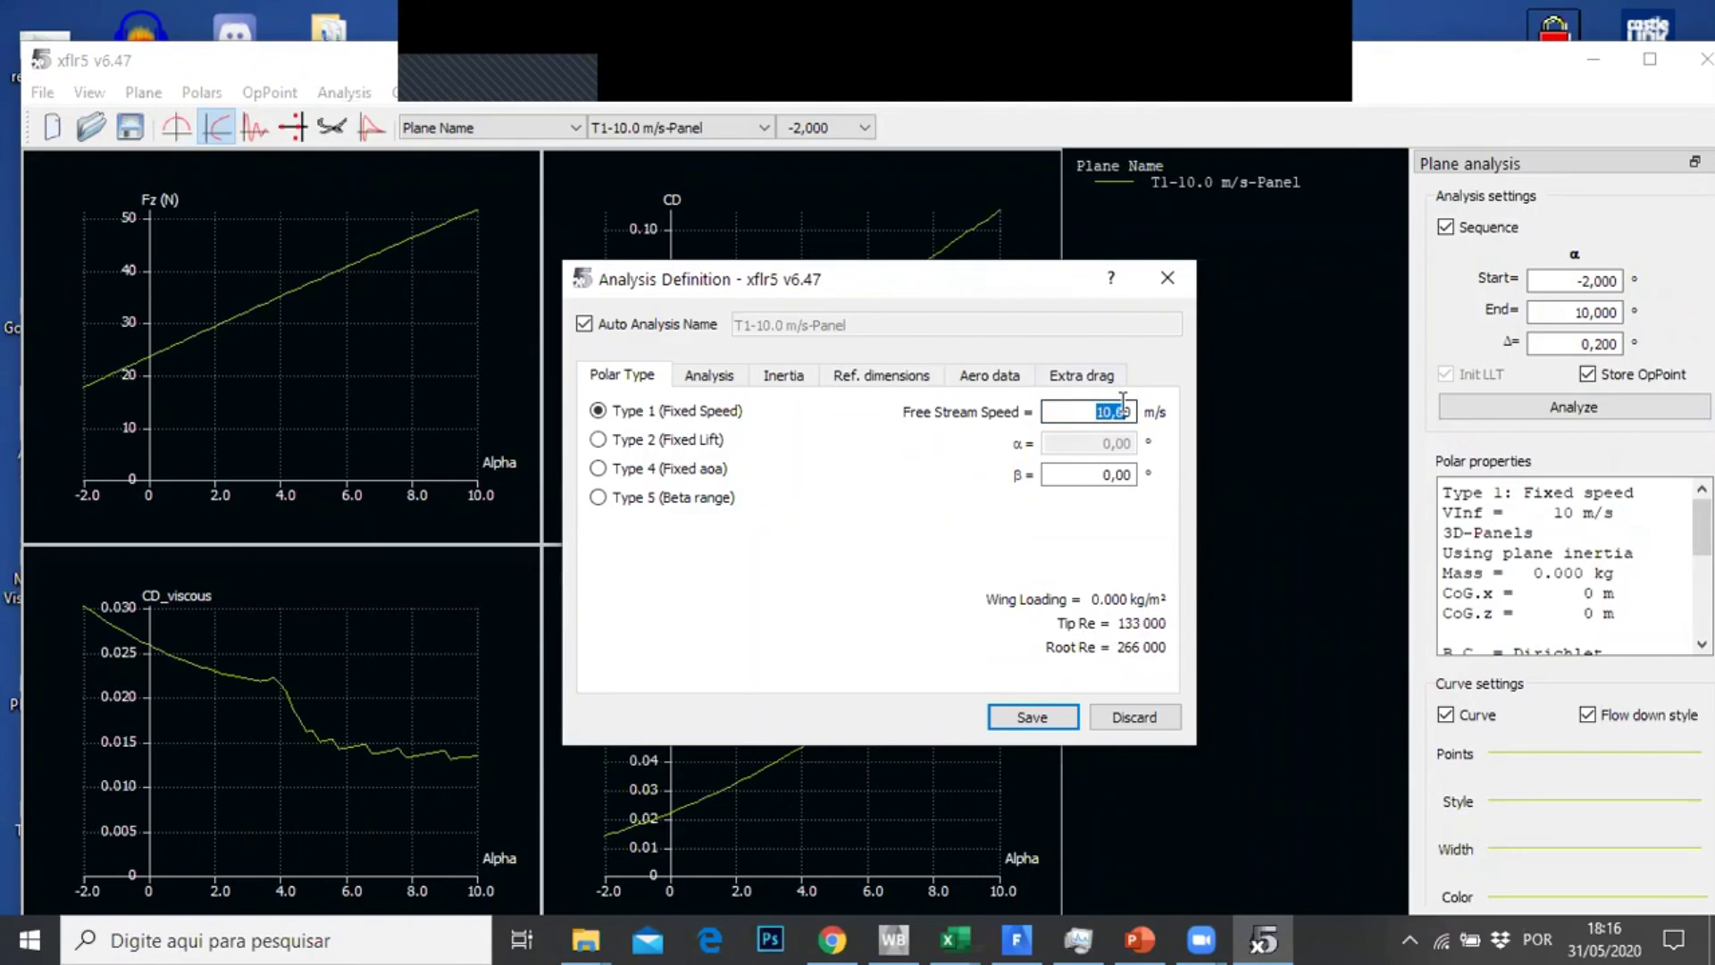
{"action": "type", "text": "12,5"}
{"action": "left_click", "coordinate": [1180, 276]}
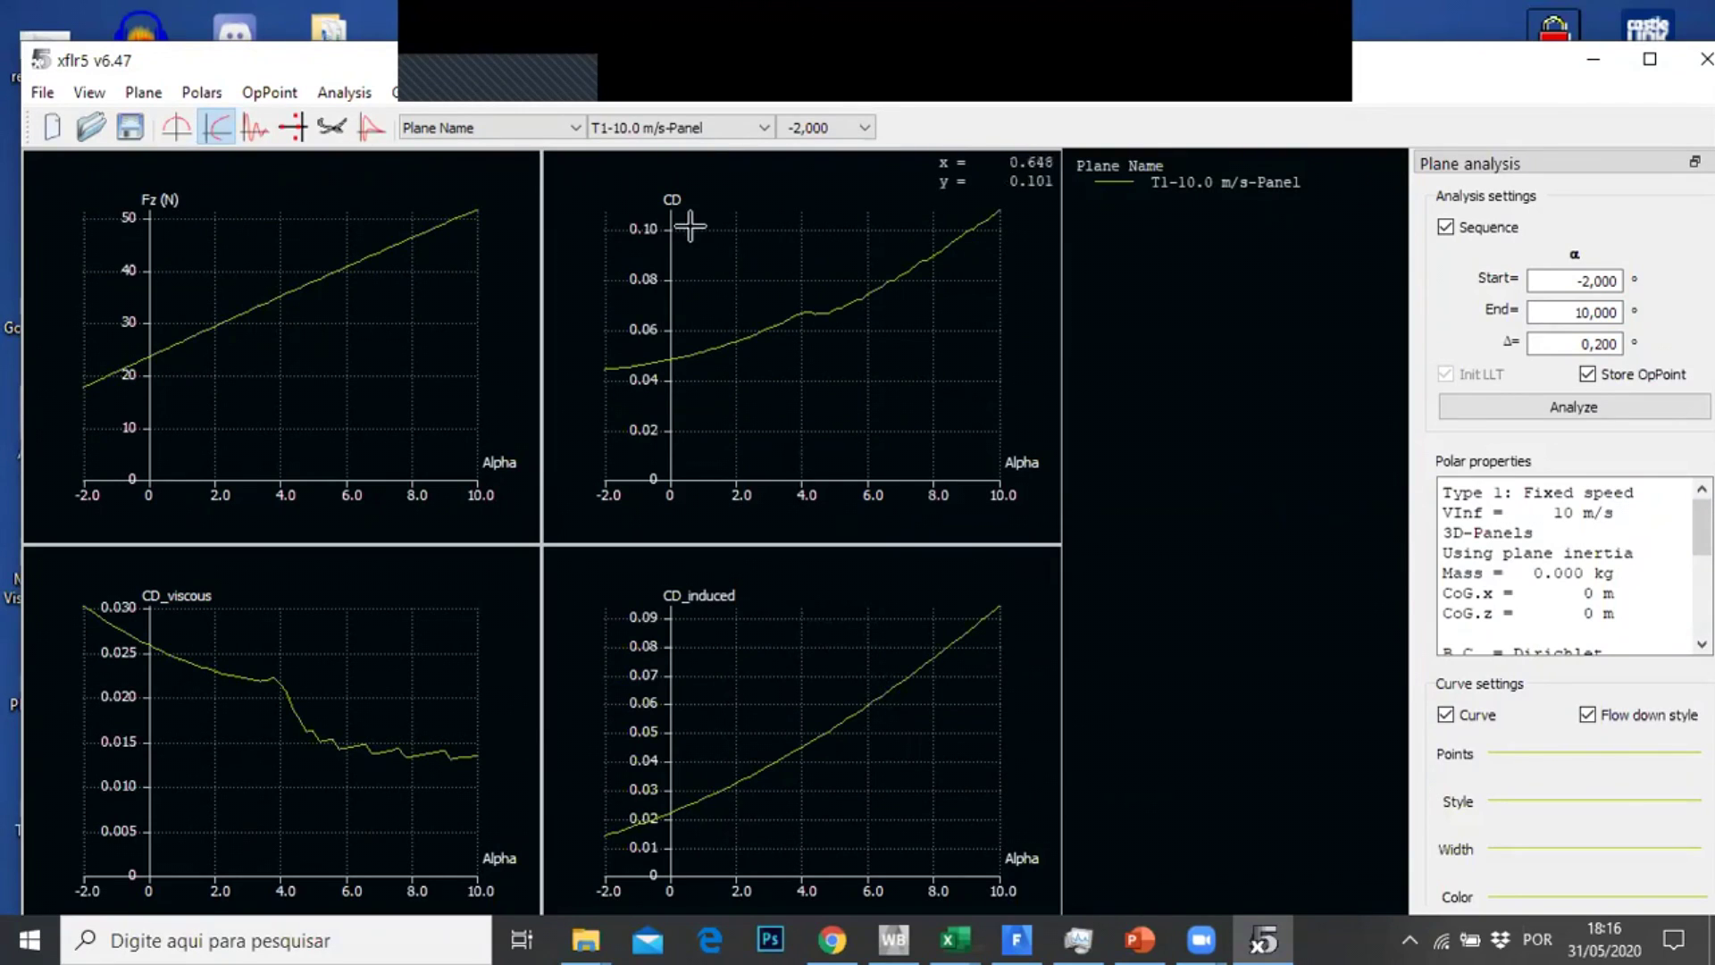
Plot CL against Alpha in the graph that shows CD_induced
{"action": "scroll", "coordinate": [840, 313], "scroll_direction": "up", "scroll_amount": 3}
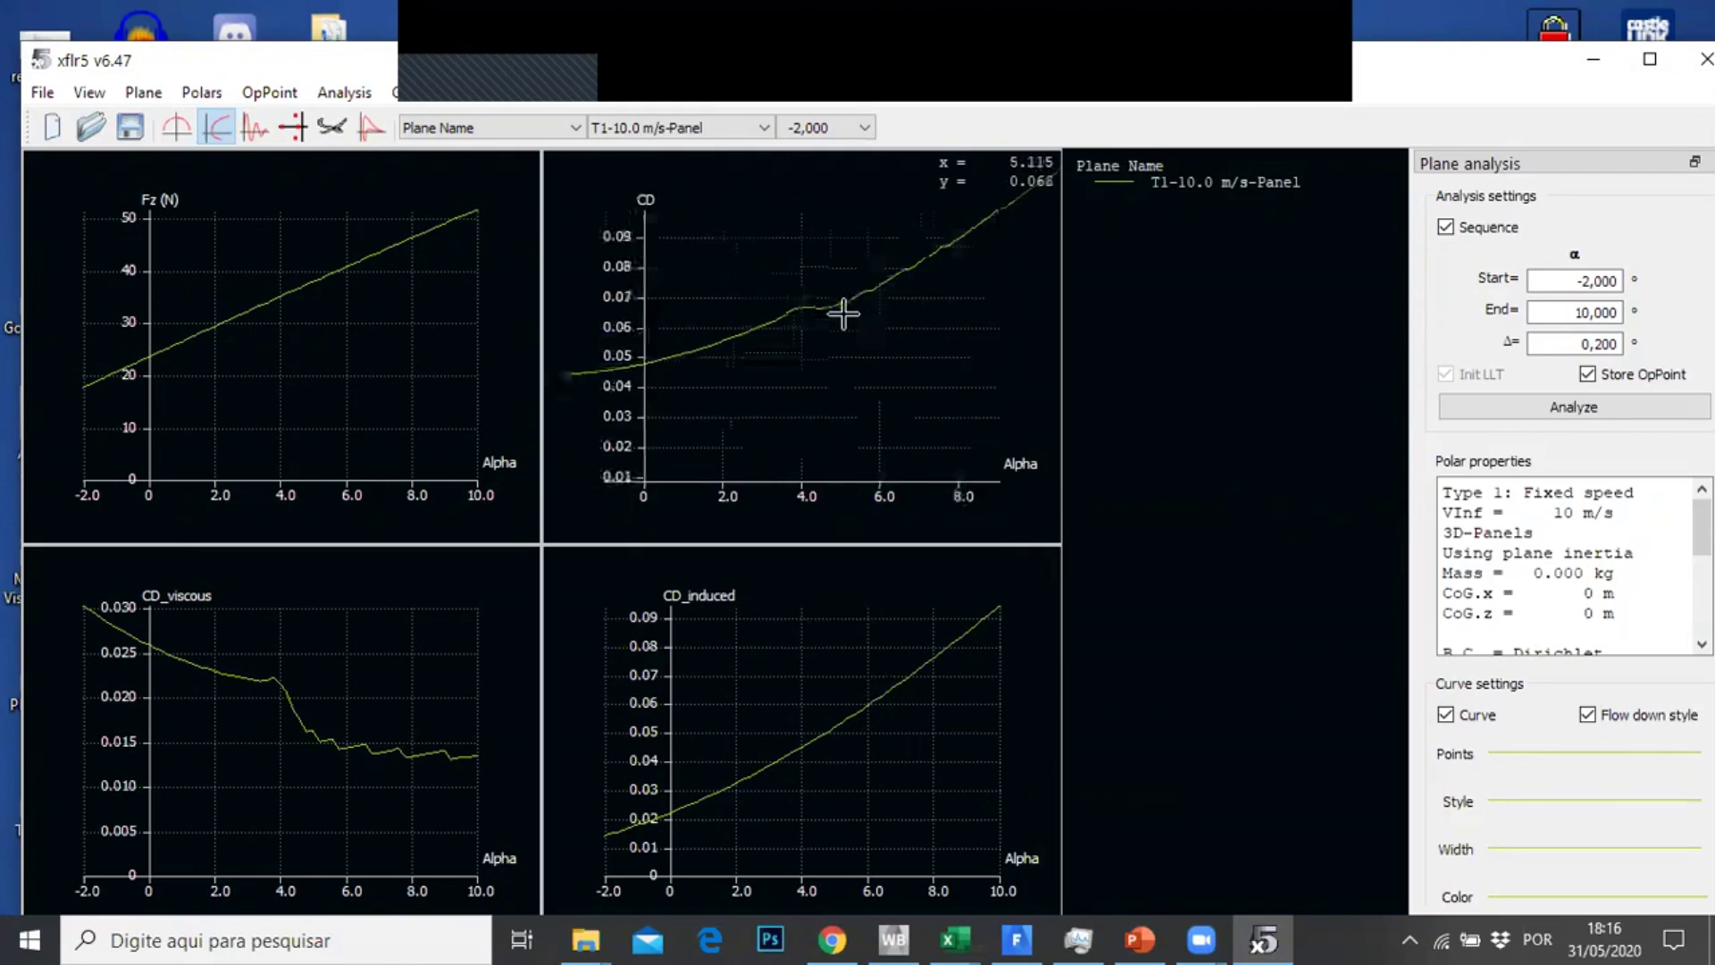
{"action": "scroll", "coordinate": [838, 316], "scroll_direction": "down", "scroll_amount": 5}
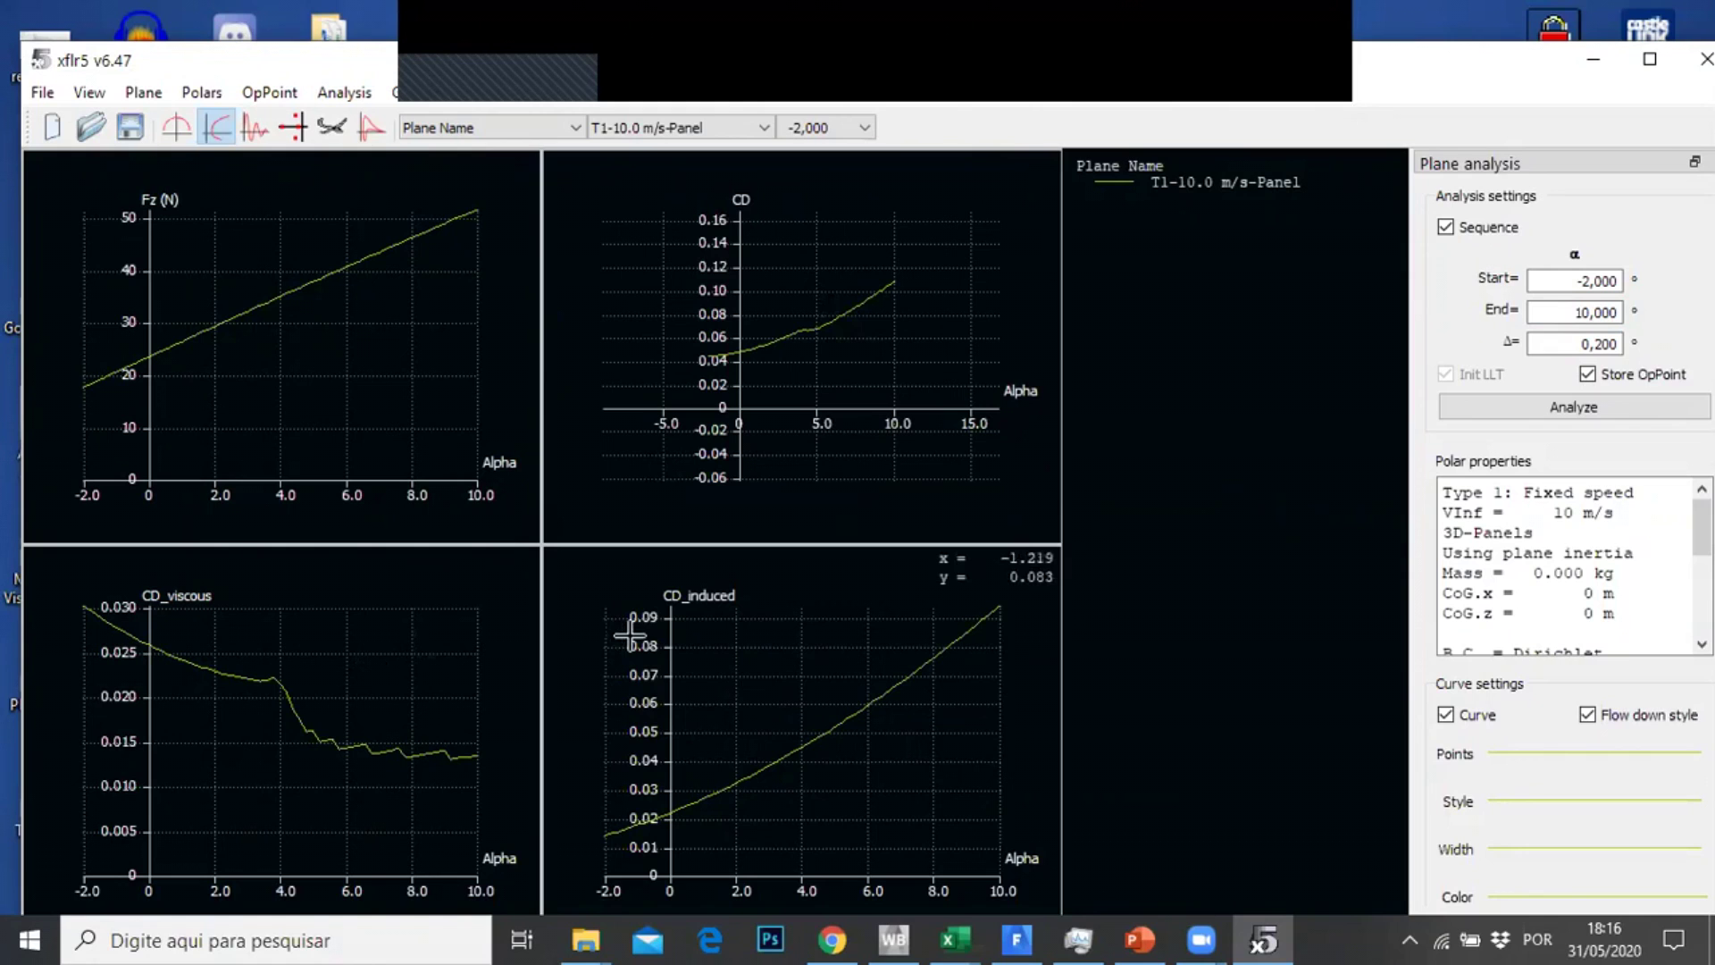
{"action": "double_click", "coordinate": [609, 610]}
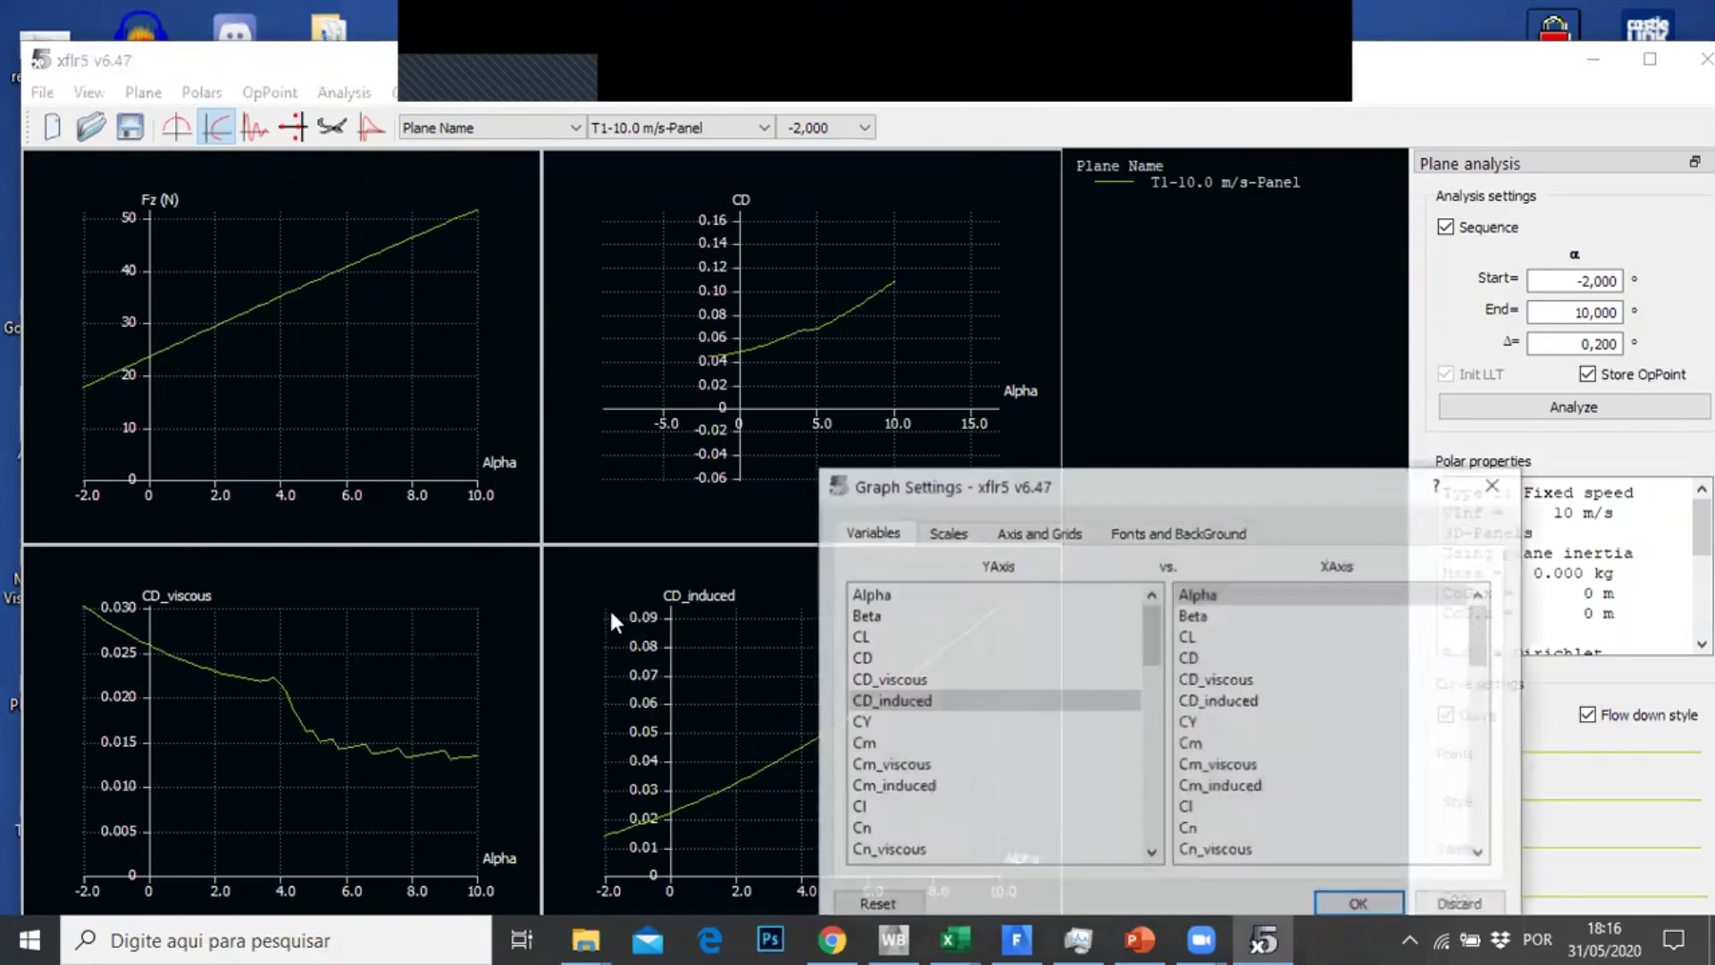
{"action": "left_click_drag", "start_coordinate": [1055, 501], "coordinate": [1069, 362]}
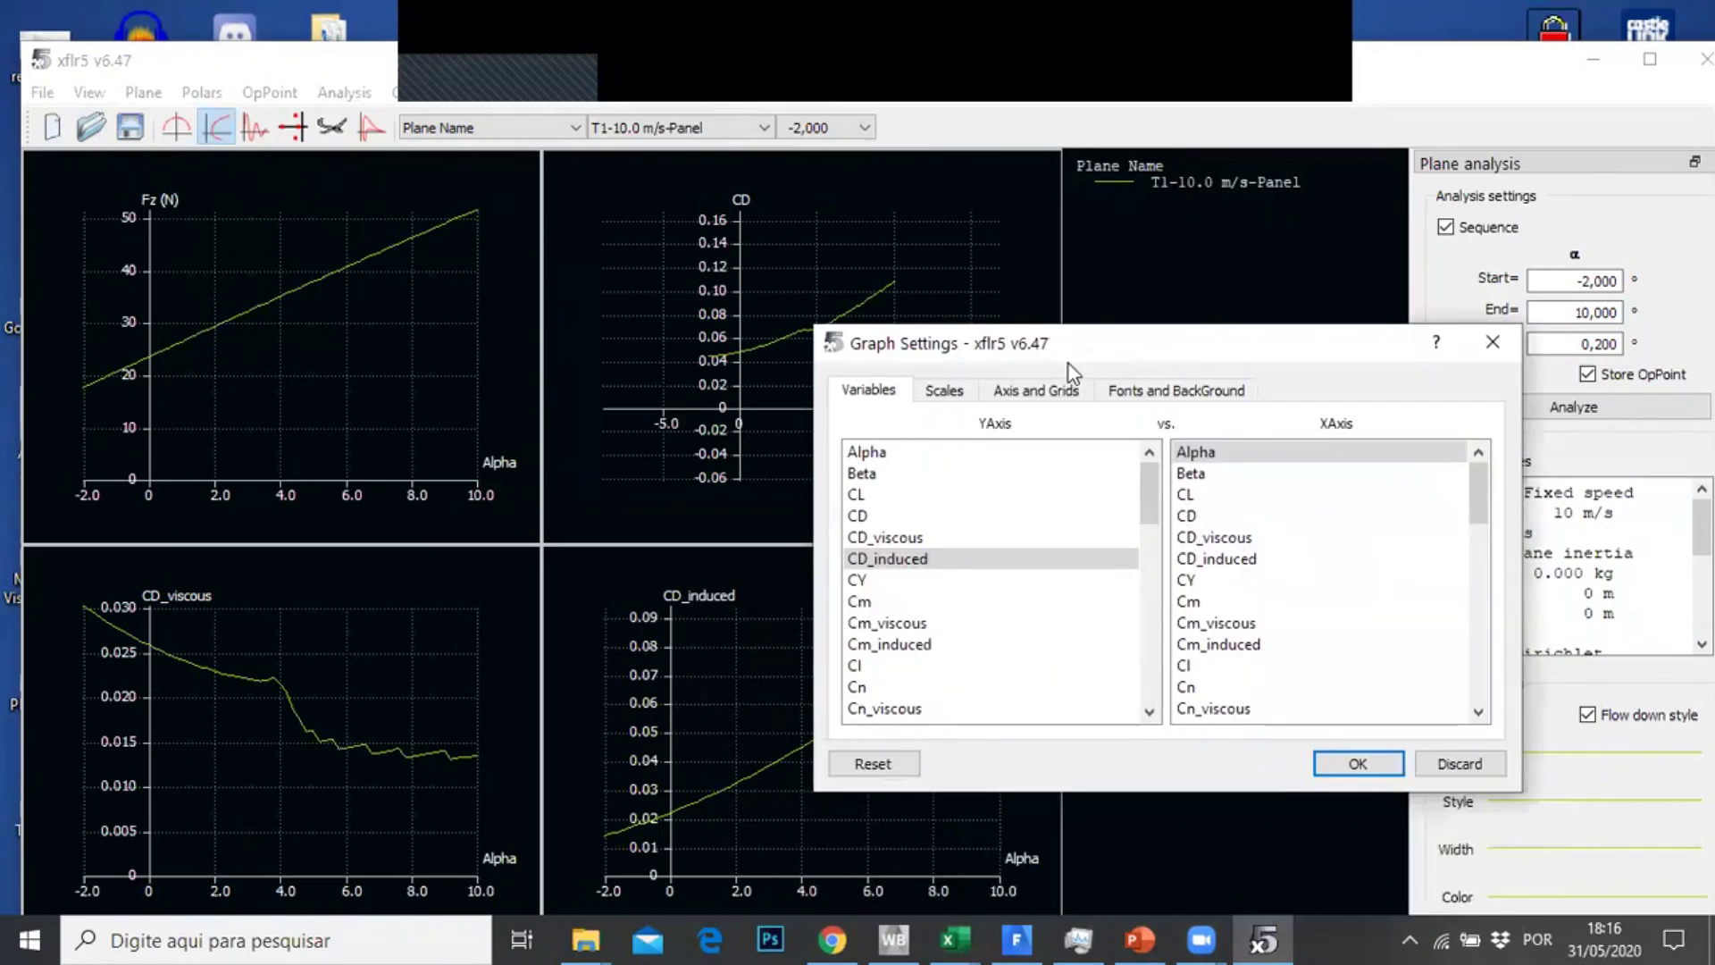
{"action": "left_click", "coordinate": [940, 496]}
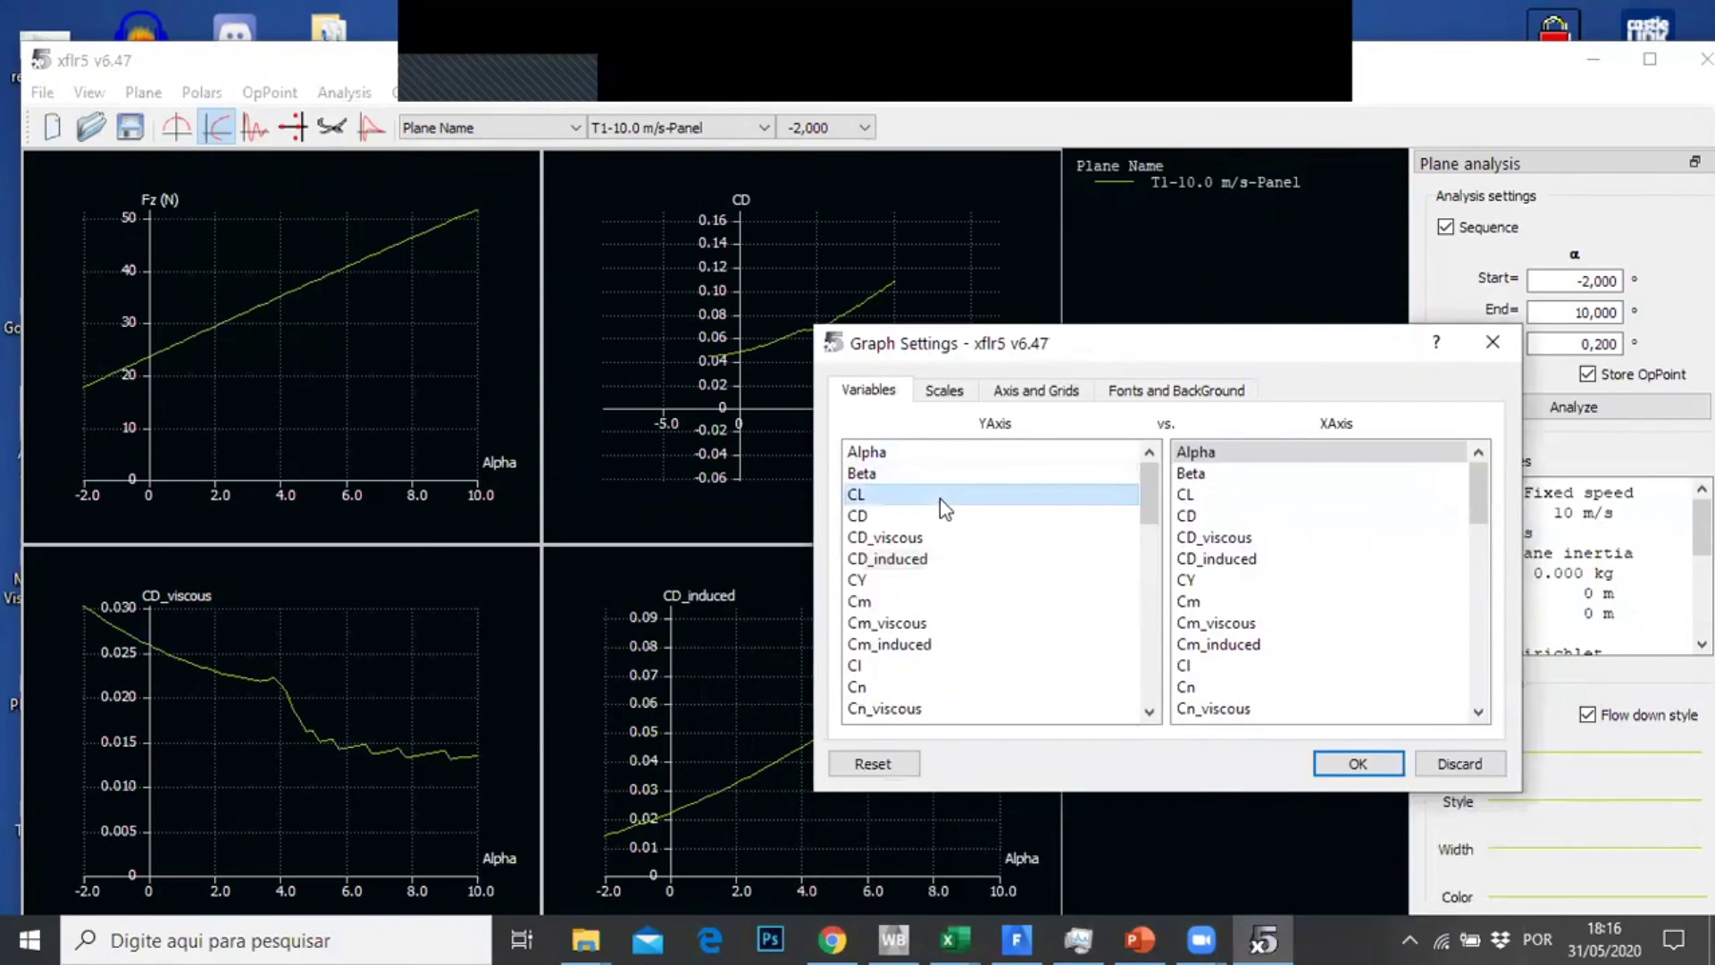
{"action": "left_click", "coordinate": [1338, 753]}
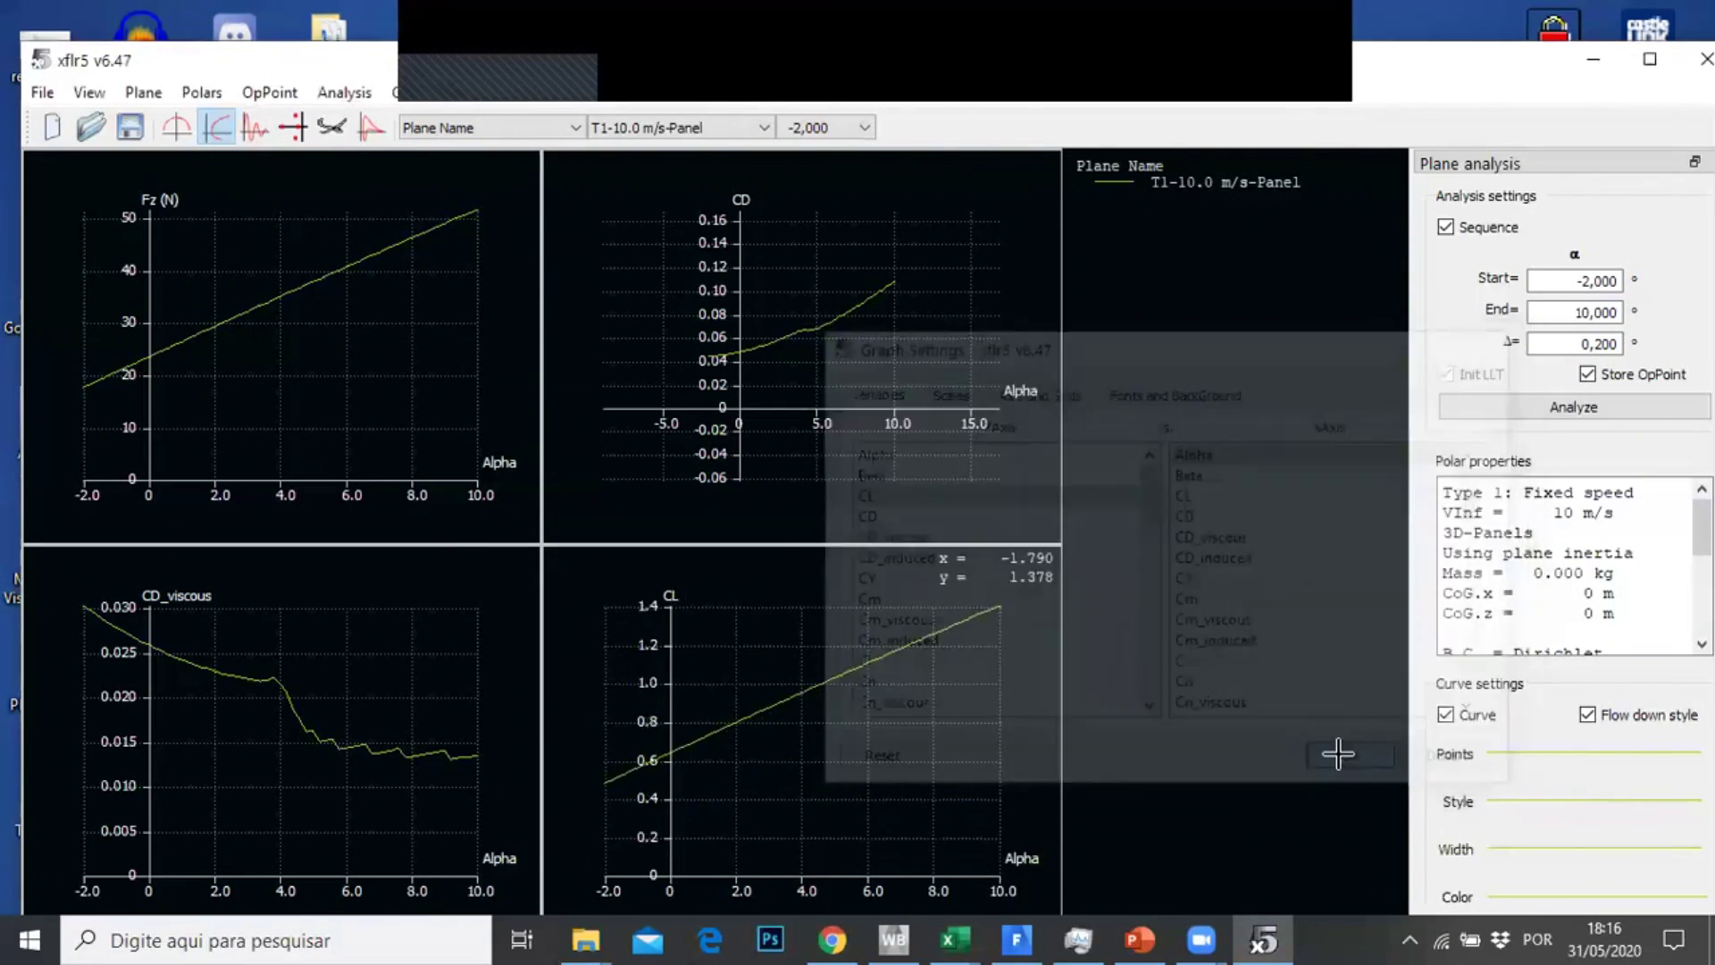
Set the end of the angle-of-attack sequence to 20° and rerun the 3D panel analysis
{"action": "scroll", "coordinate": [758, 703], "scroll_direction": "down", "scroll_amount": 3}
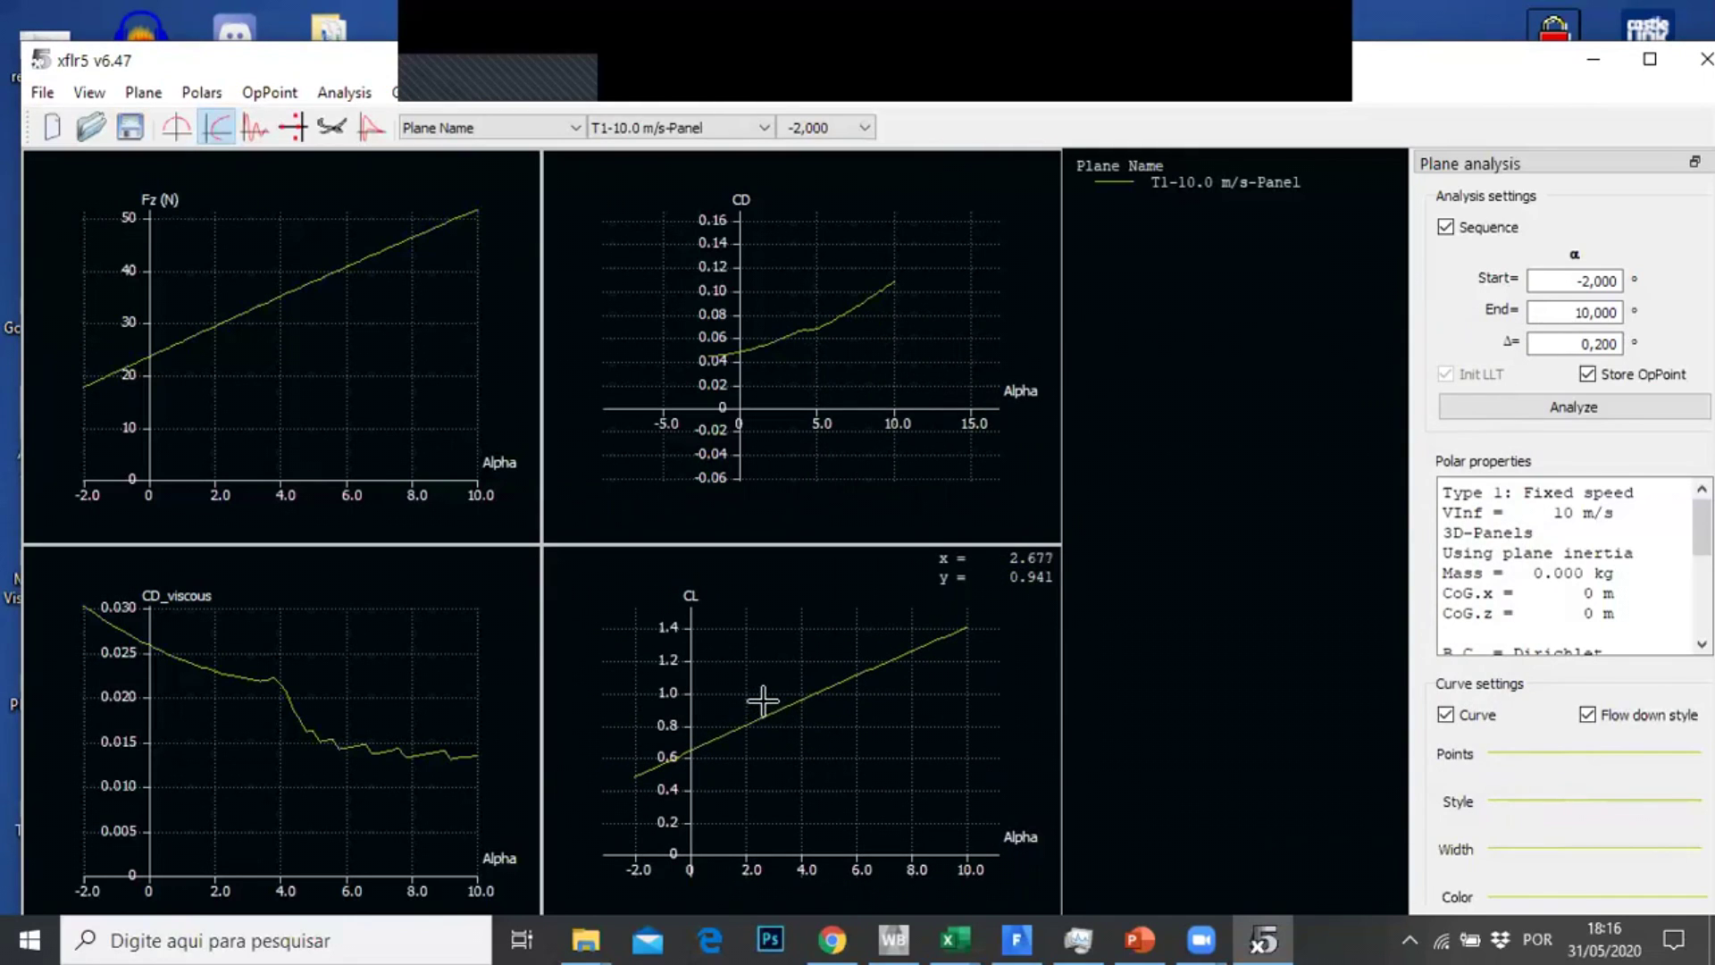
{"action": "left_click_drag", "start_coordinate": [792, 700], "coordinate": [766, 724]}
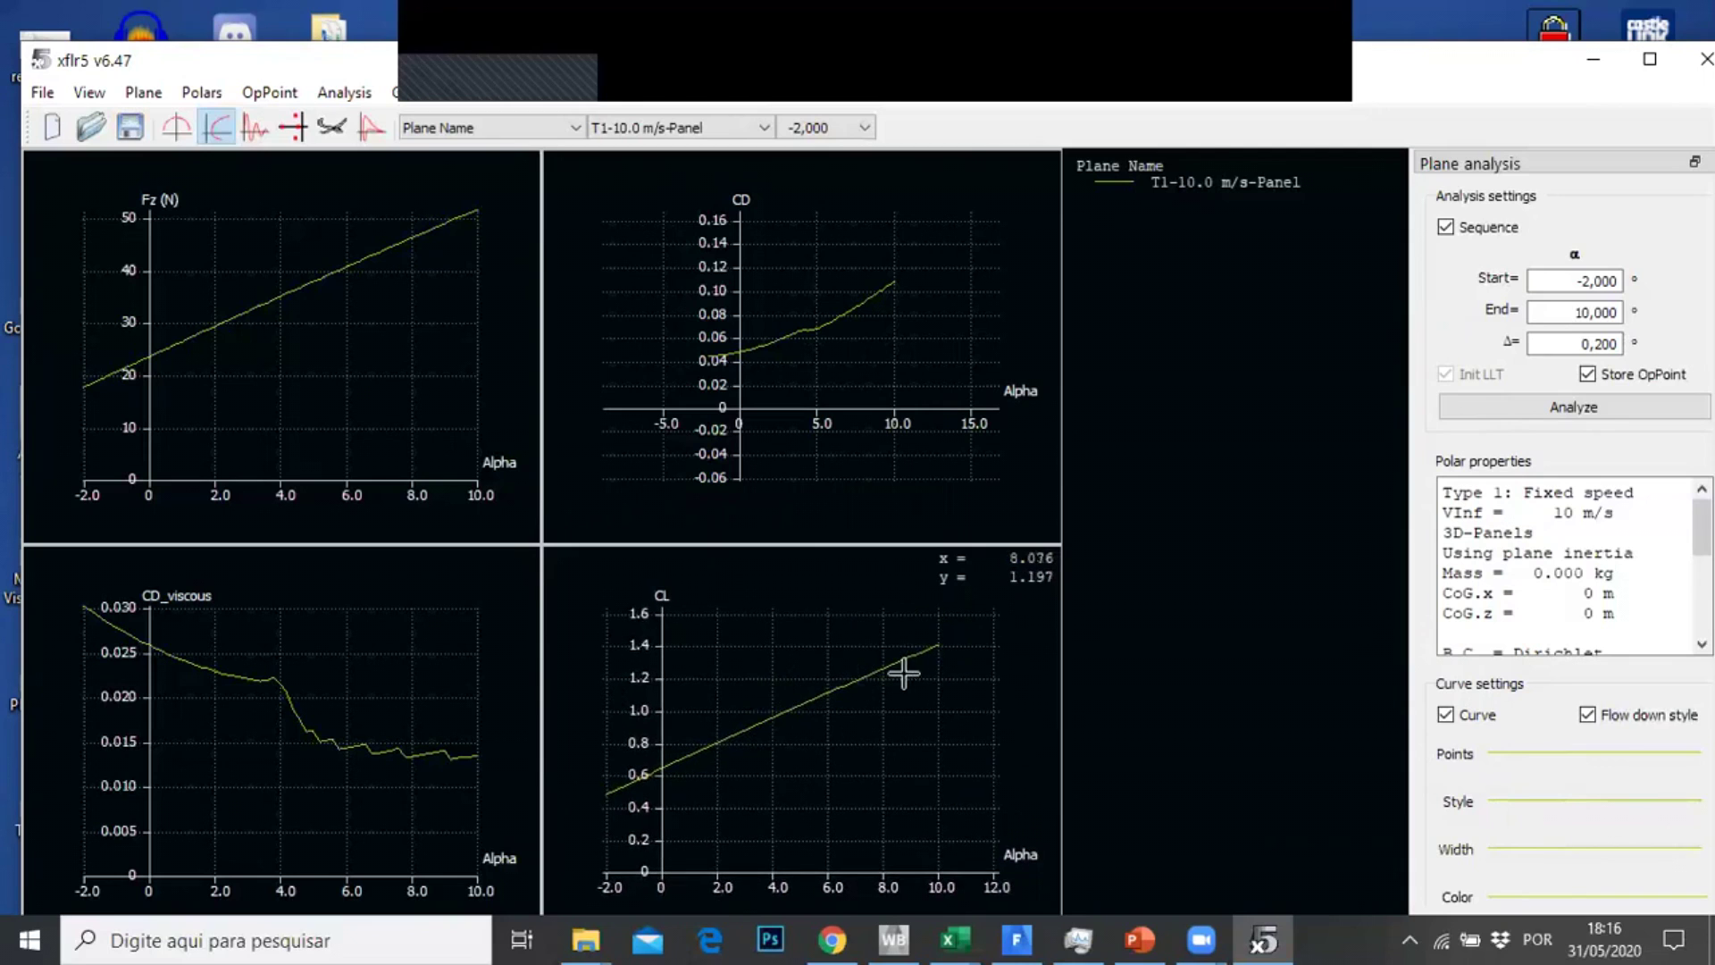
{"action": "left_click_drag", "start_coordinate": [903, 674], "coordinate": [876, 700]}
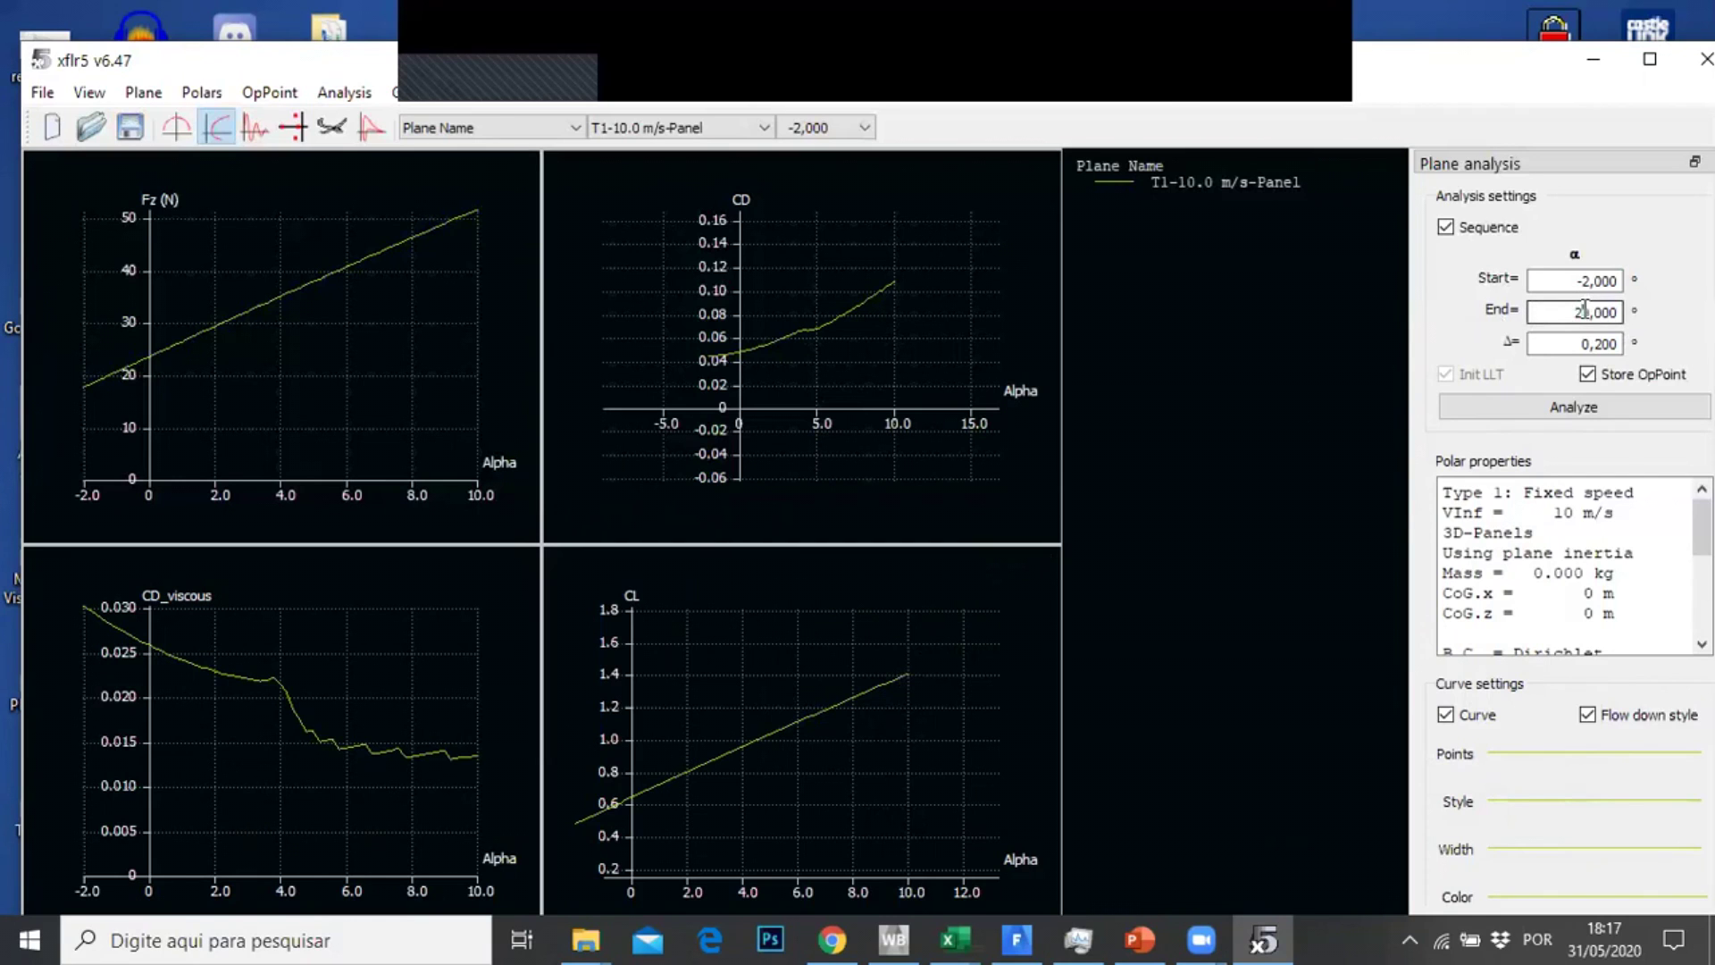
{"action": "left_click", "coordinate": [1577, 402]}
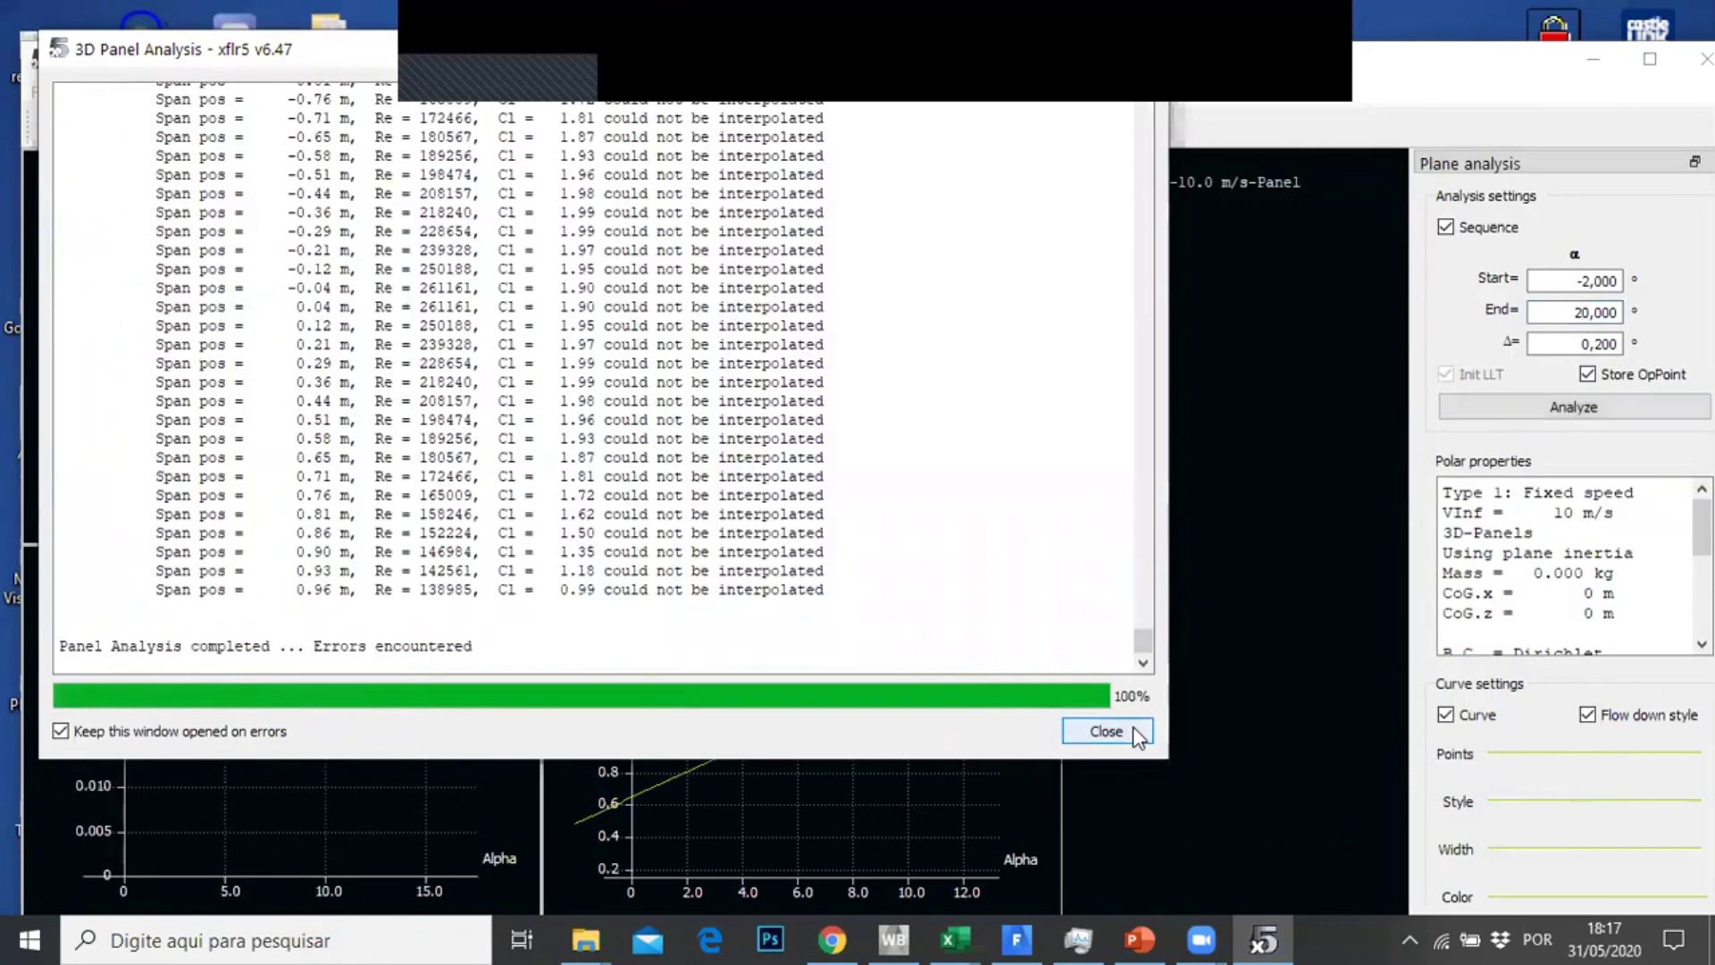
{"action": "left_click", "coordinate": [1132, 730]}
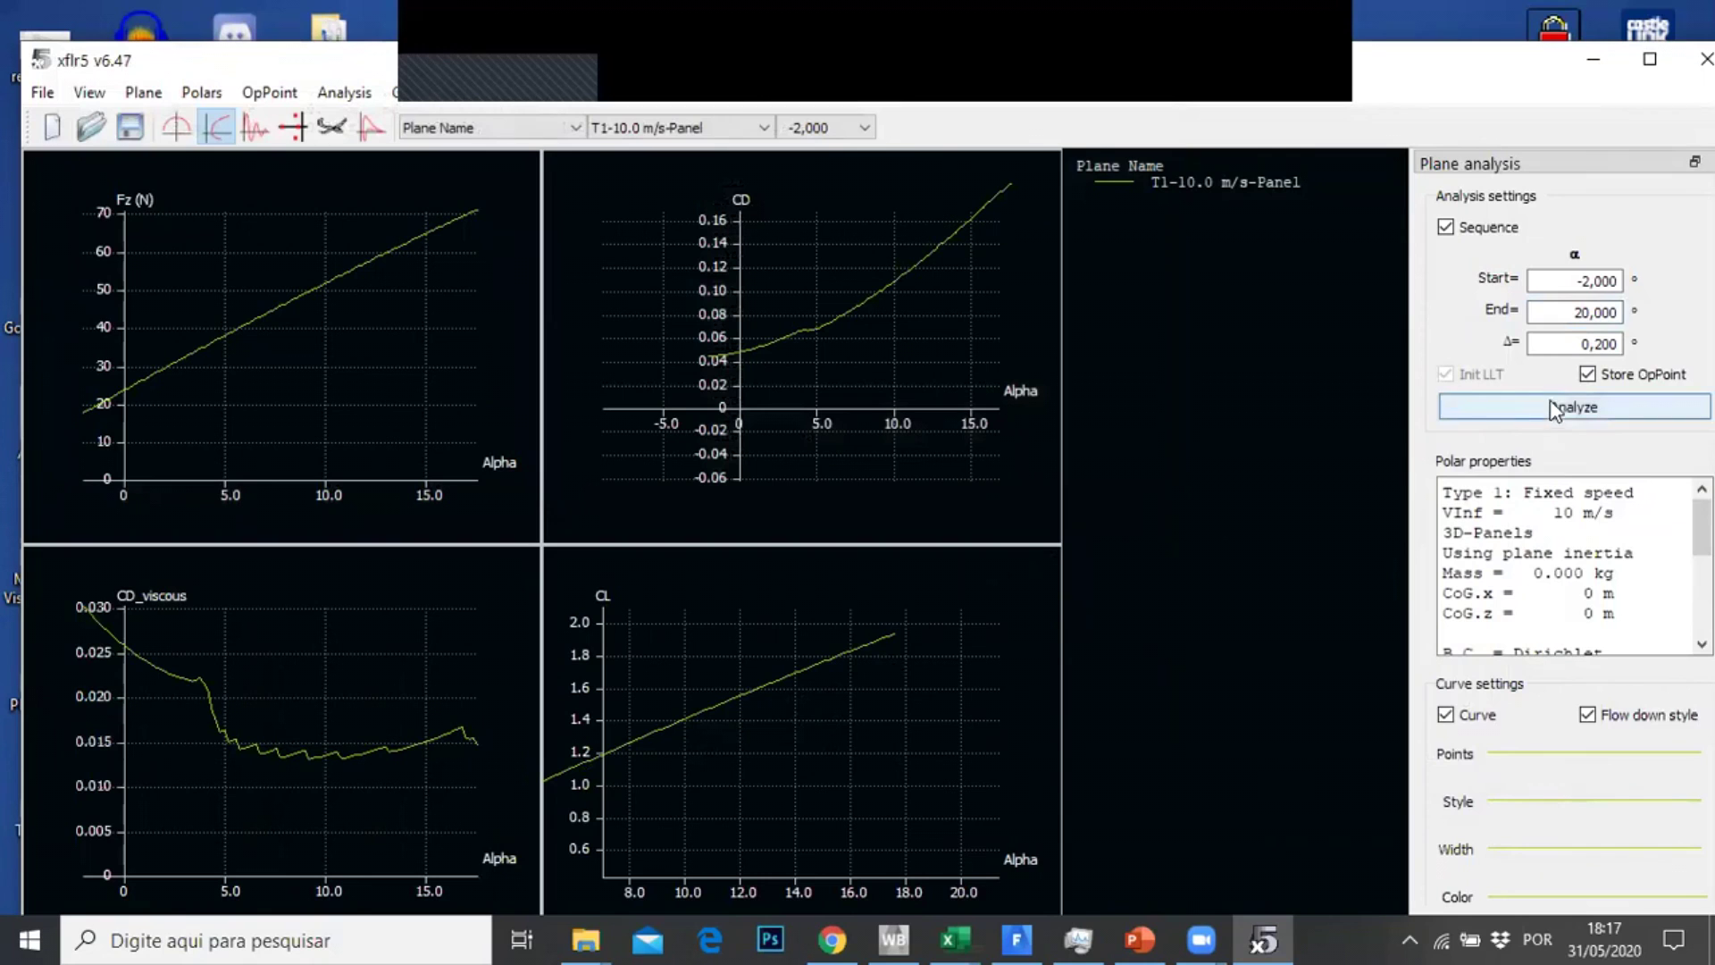
Set the start of the angle-of-attack sequence to 15°, rerun the panel analysis and inspect the upper end of the CL curve
{"action": "double_click", "coordinate": [1577, 282]}
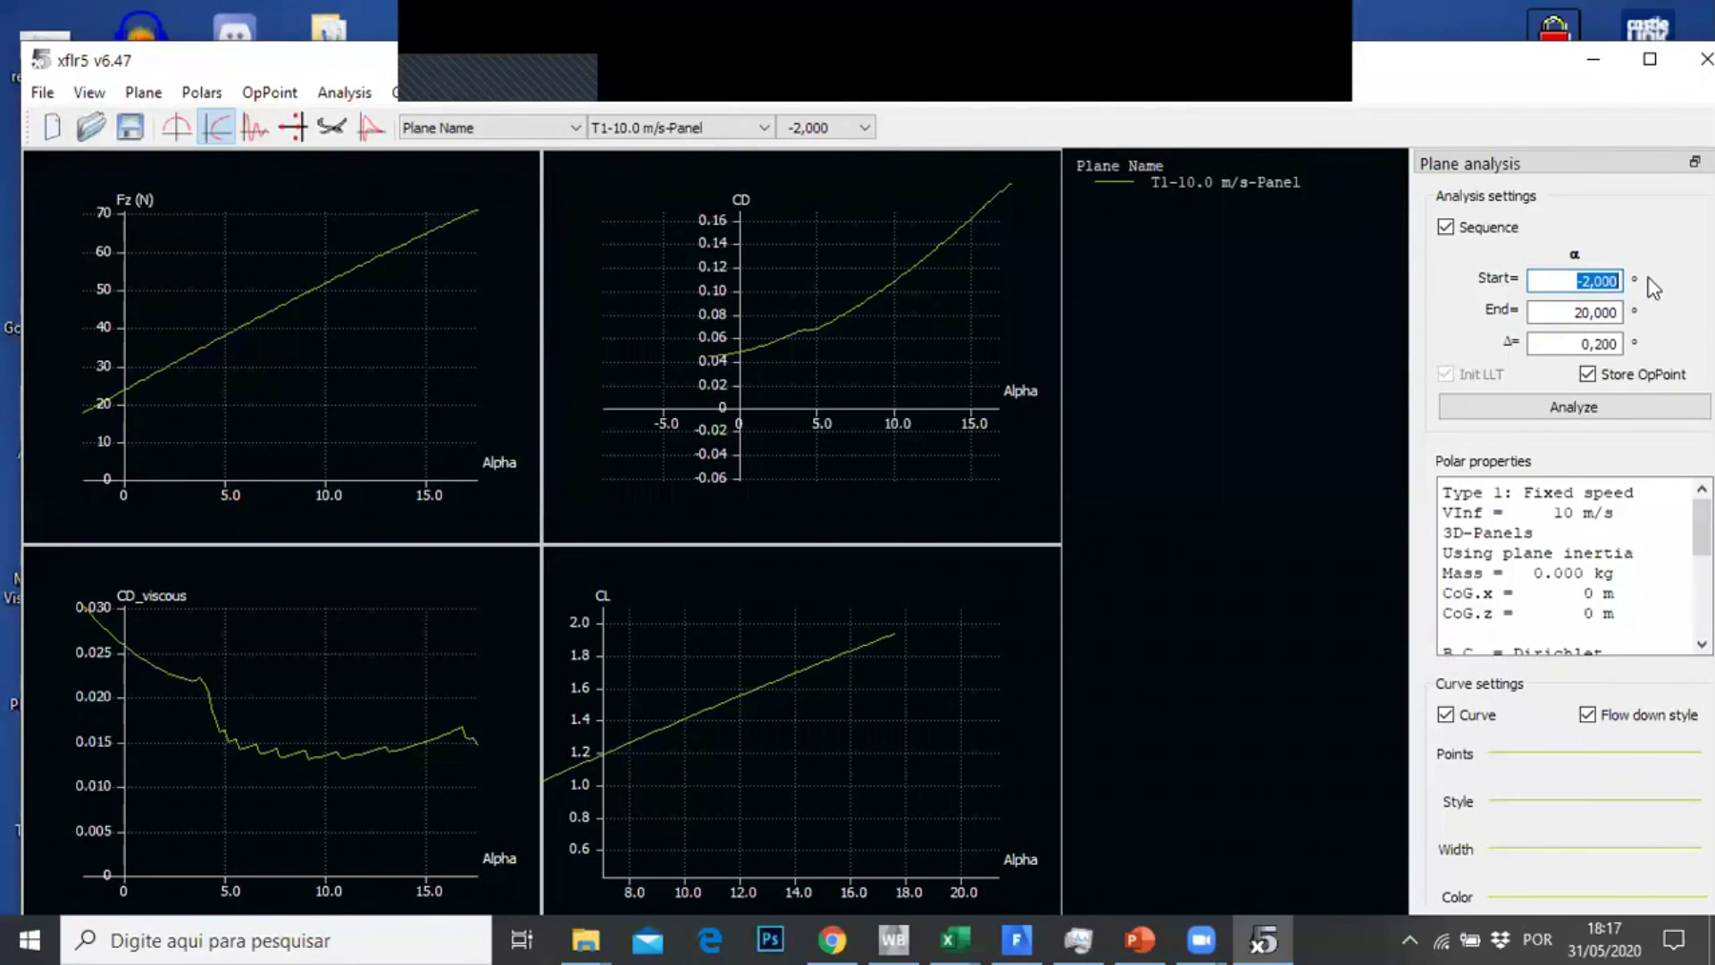
{"action": "type", "text": "15"}
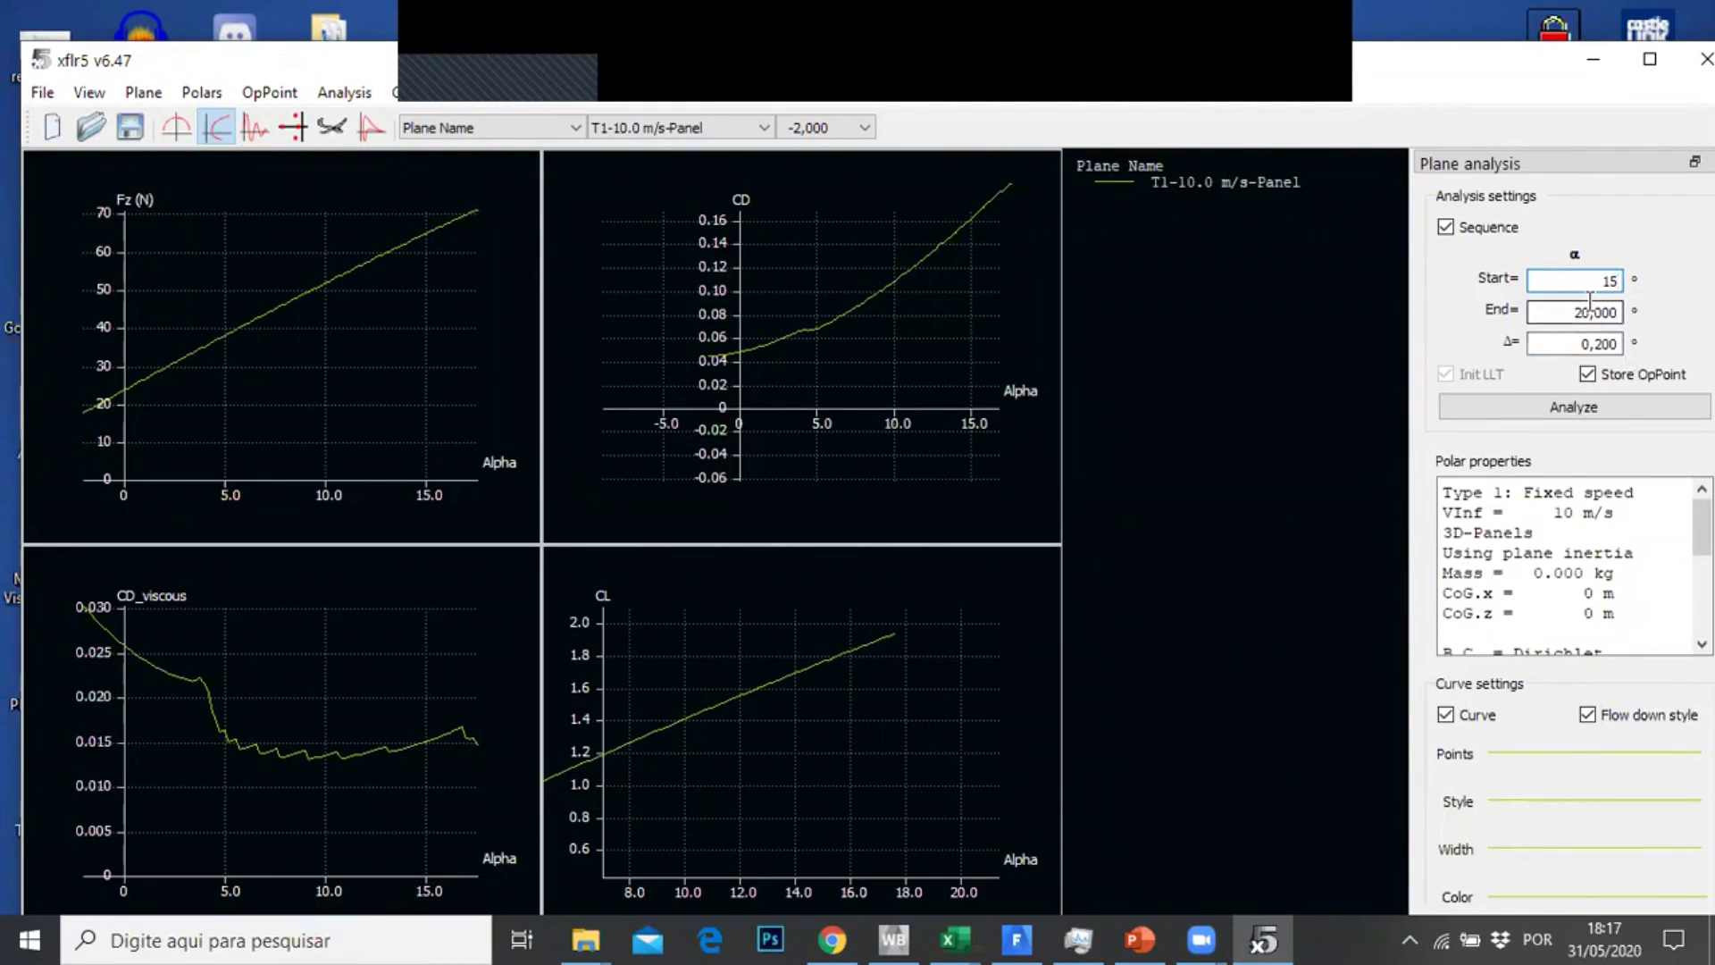
{"action": "left_click", "coordinate": [1585, 404]}
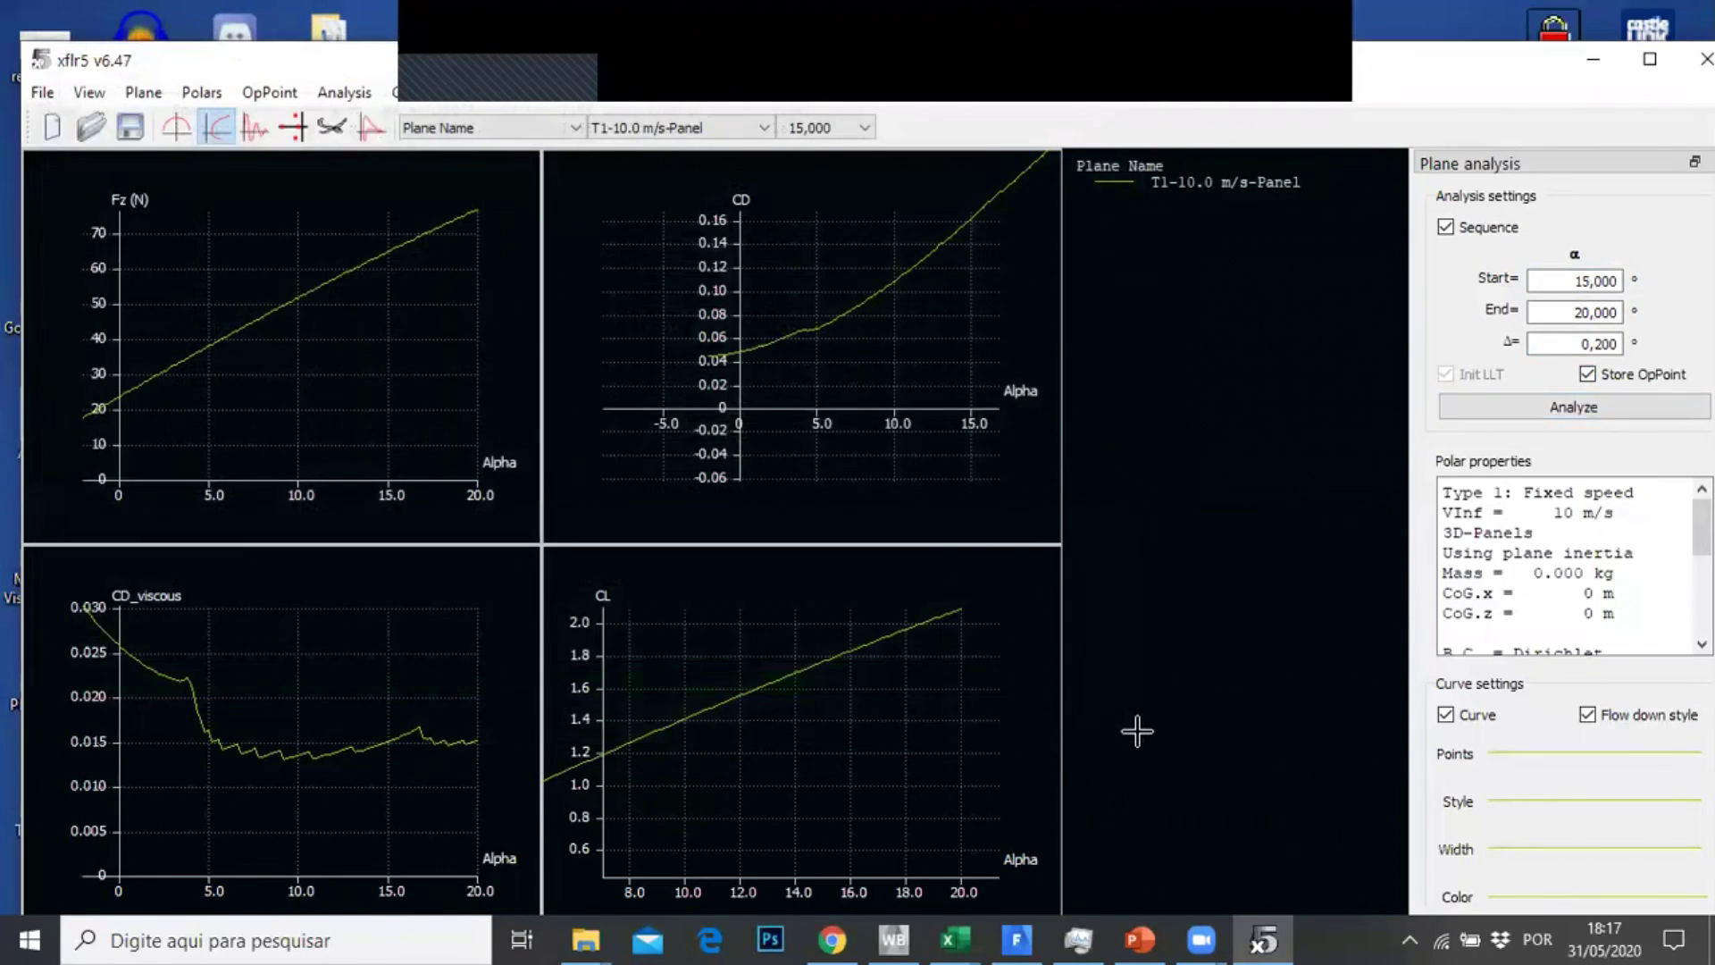
{"action": "left_click", "coordinate": [1108, 730]}
{"action": "left_click_drag", "start_coordinate": [958, 709], "coordinate": [907, 659]}
{"action": "left_click_drag", "start_coordinate": [796, 700], "coordinate": [843, 688]}
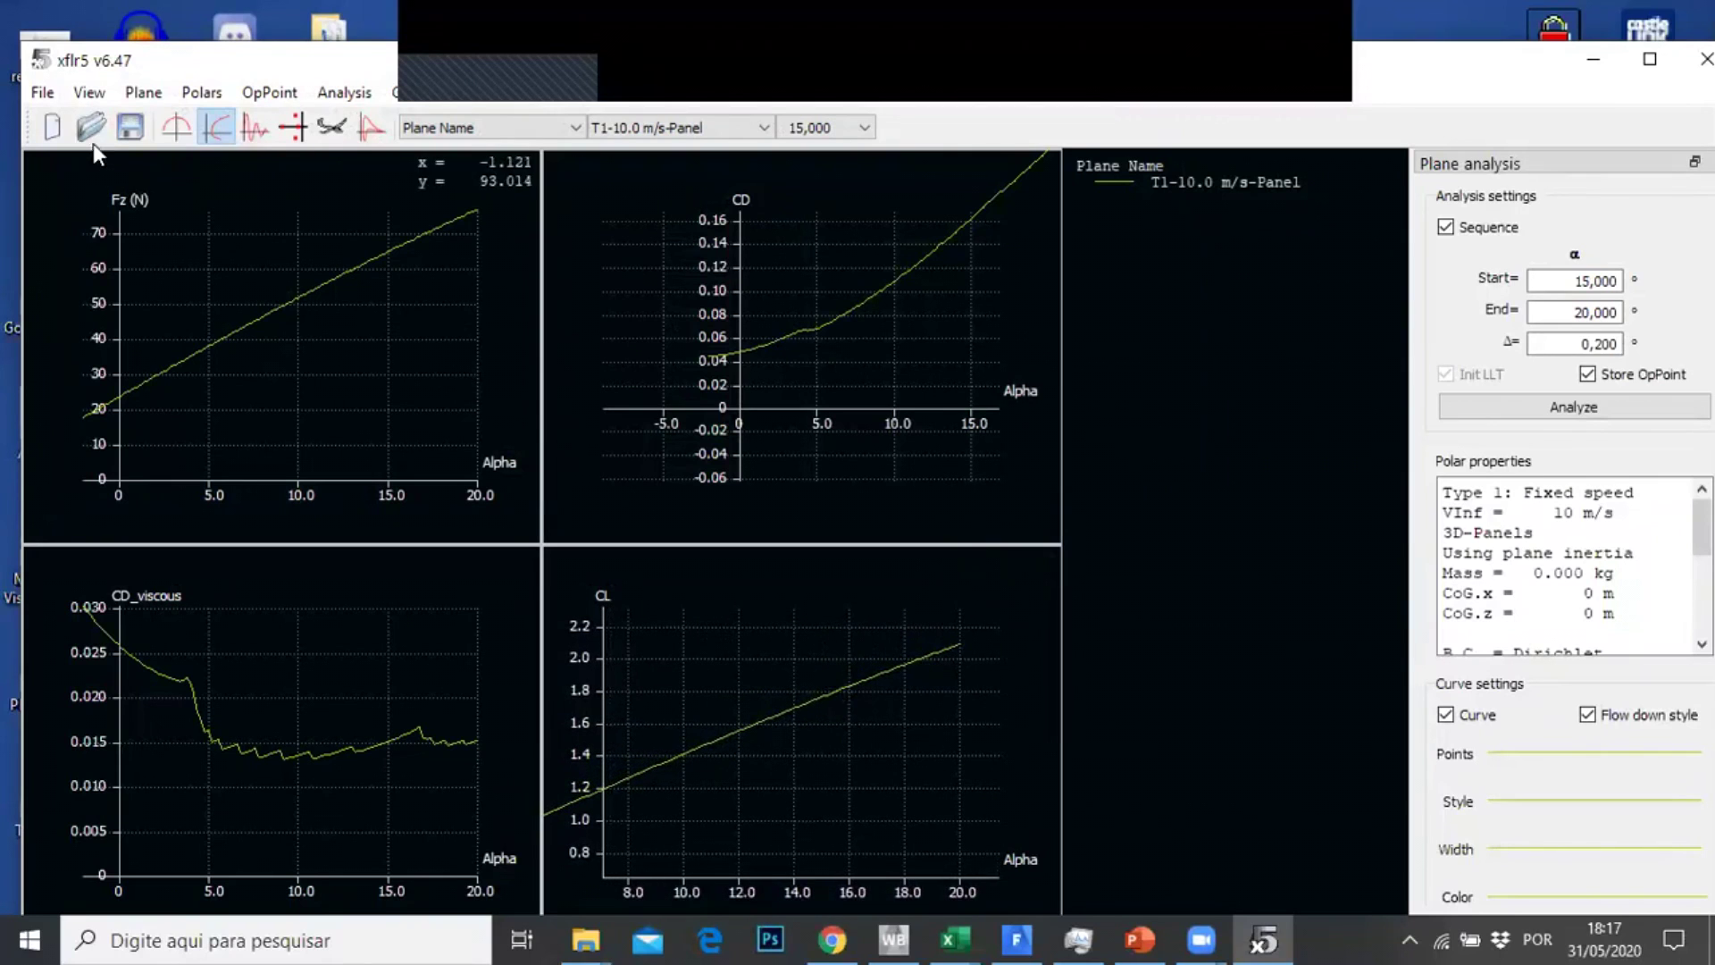
Review the NACA 0012 and S1223 polar graphs in XFoil Direct Analysis, and return to Wing and Plane Design
{"action": "left_click", "coordinate": [42, 92]}
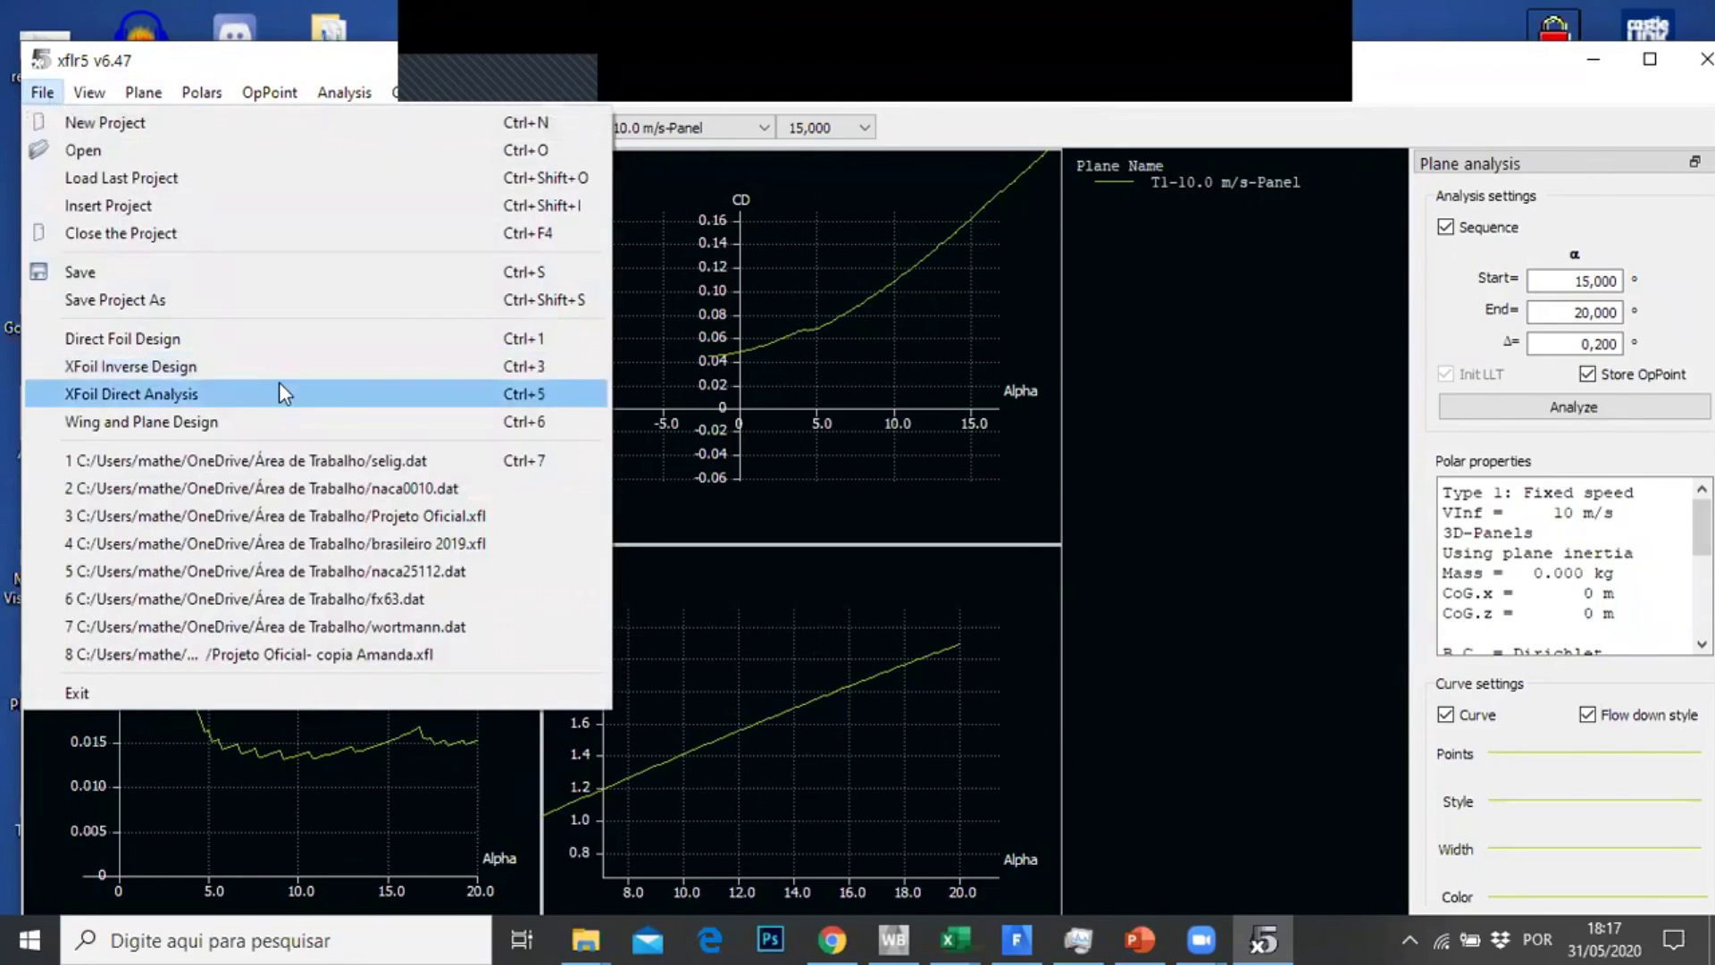
{"action": "left_click", "coordinate": [280, 384]}
{"action": "left_click_drag", "start_coordinate": [939, 373], "coordinate": [807, 378]}
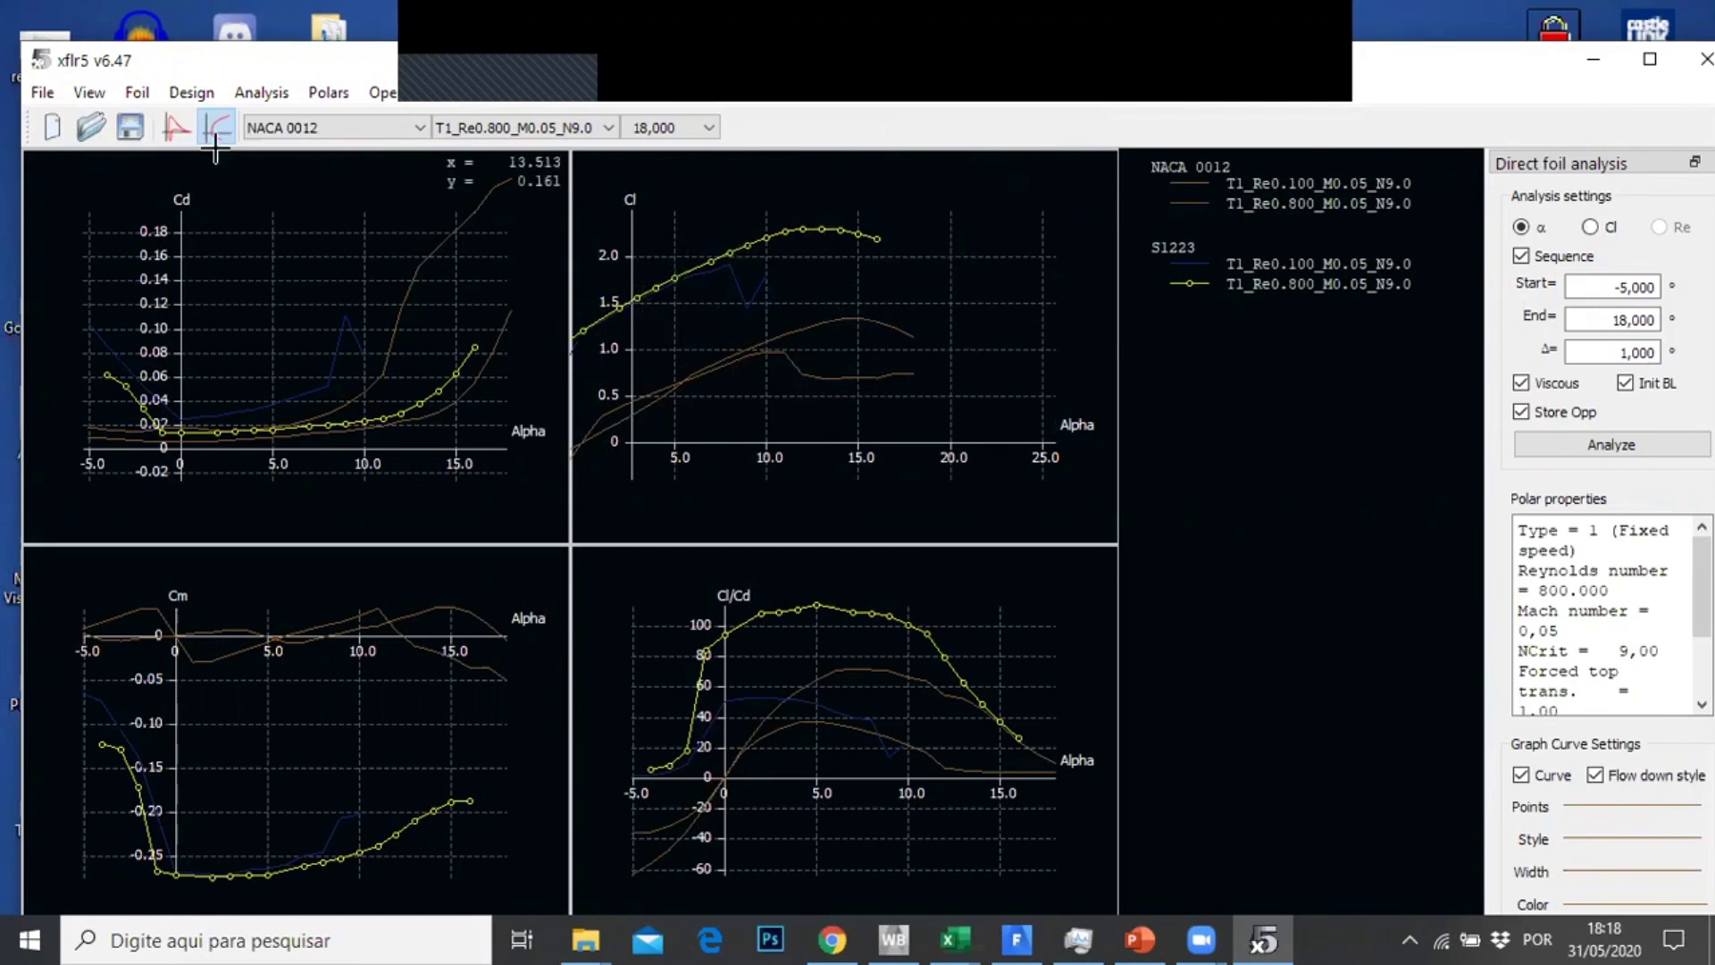
{"action": "left_click", "coordinate": [39, 92]}
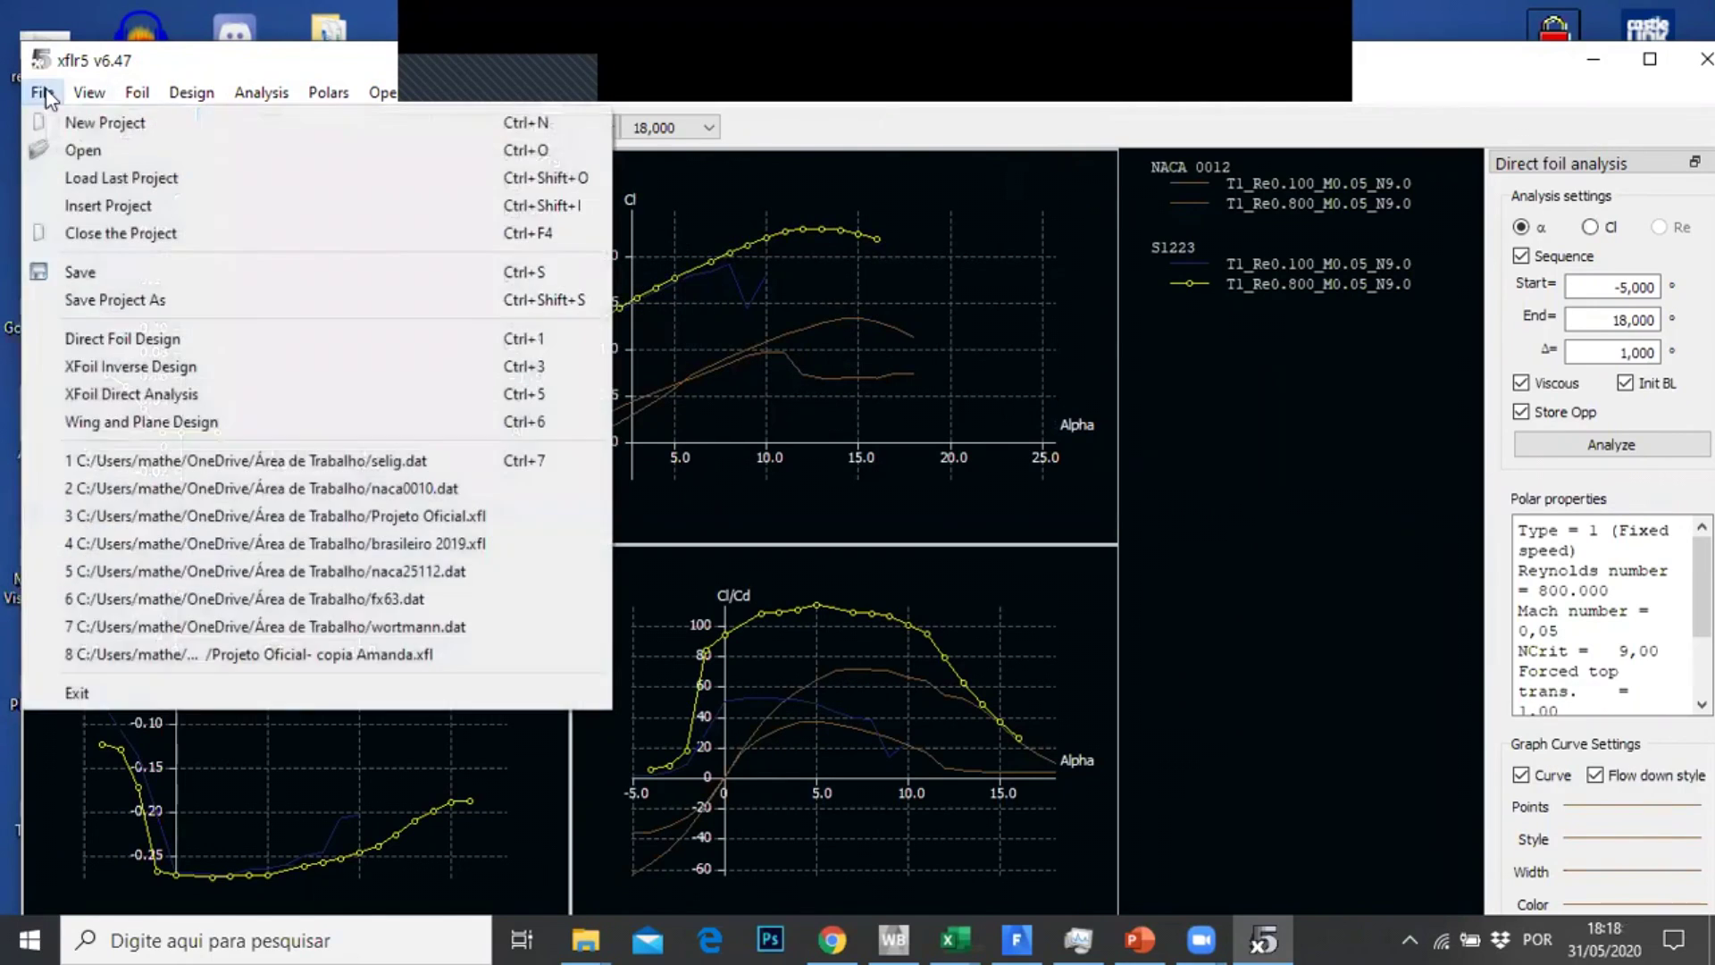
{"action": "left_click", "coordinate": [350, 420]}
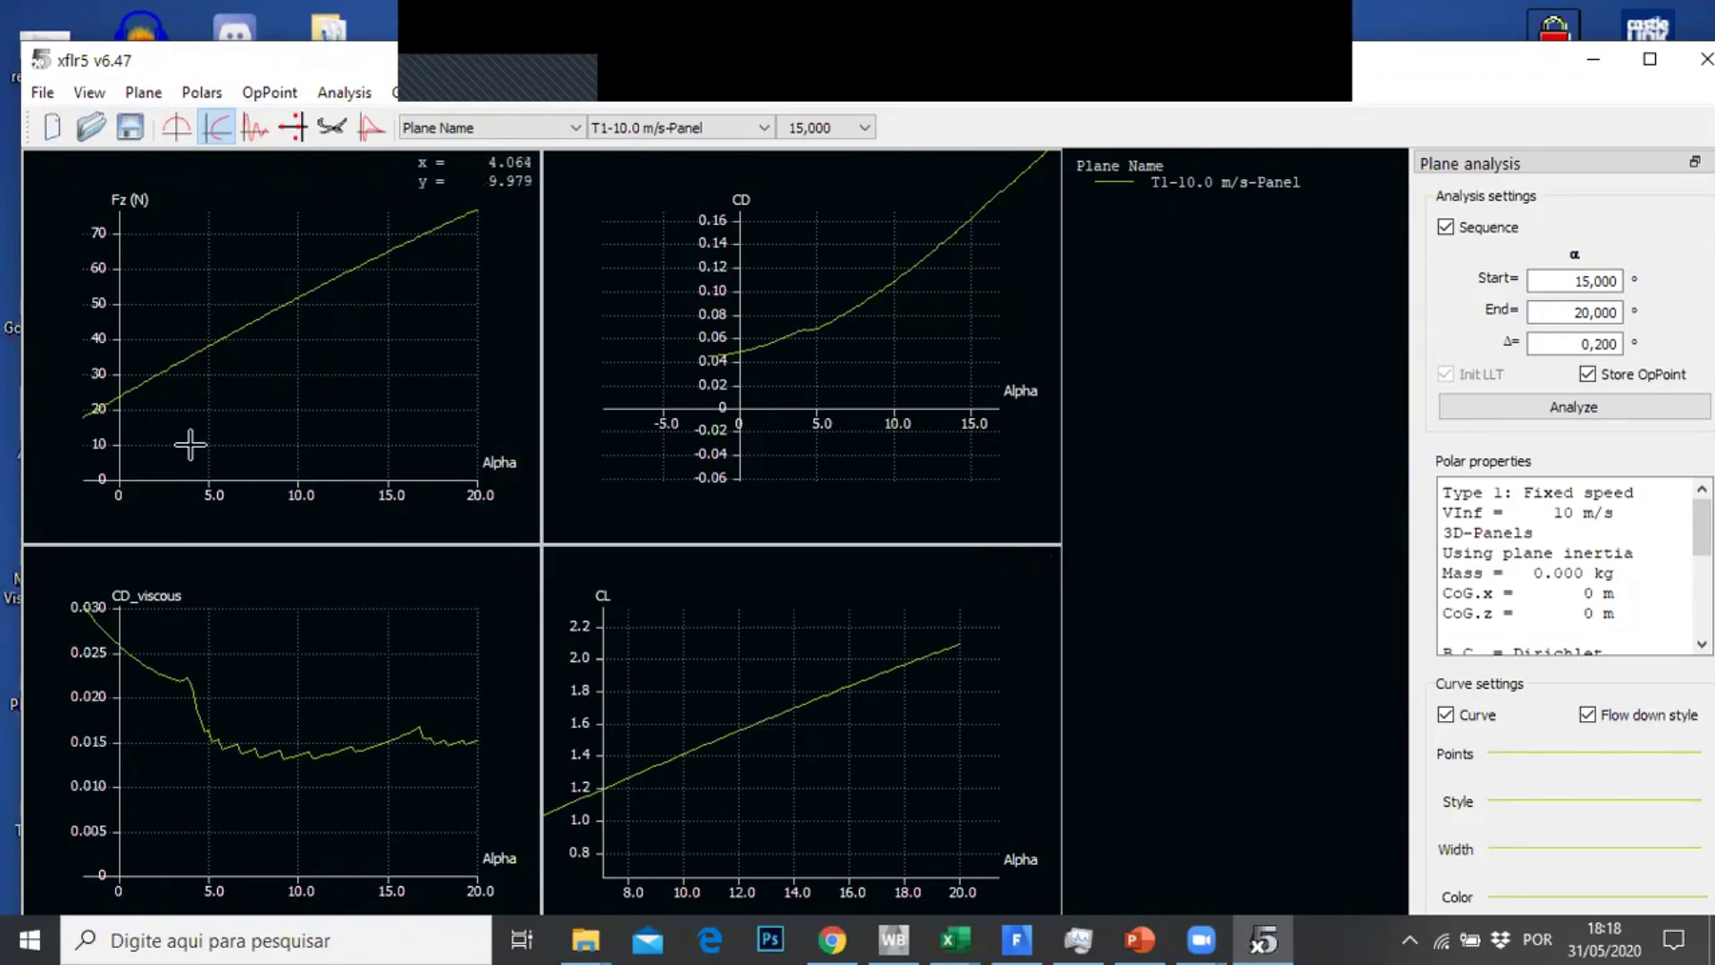
Plot CL/CD against Alpha in the graph that shows CD_viscous
{"action": "scroll", "coordinate": [249, 375], "scroll_direction": "down", "scroll_amount": 5}
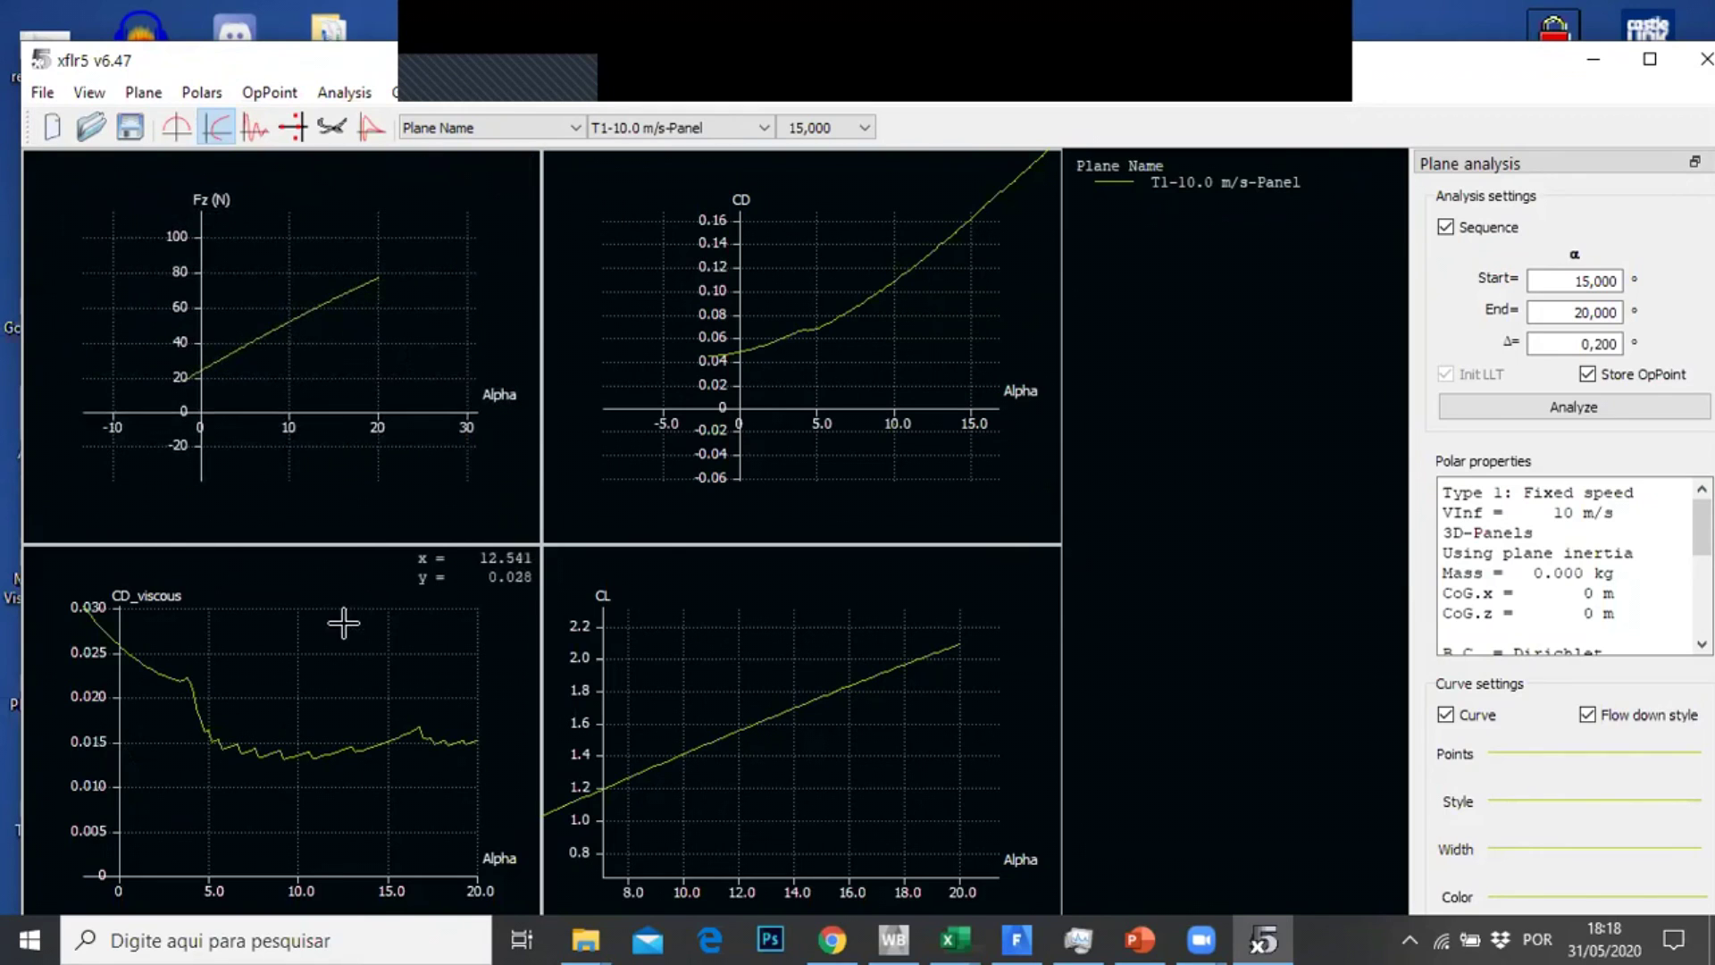
{"action": "double_click", "coordinate": [340, 657]}
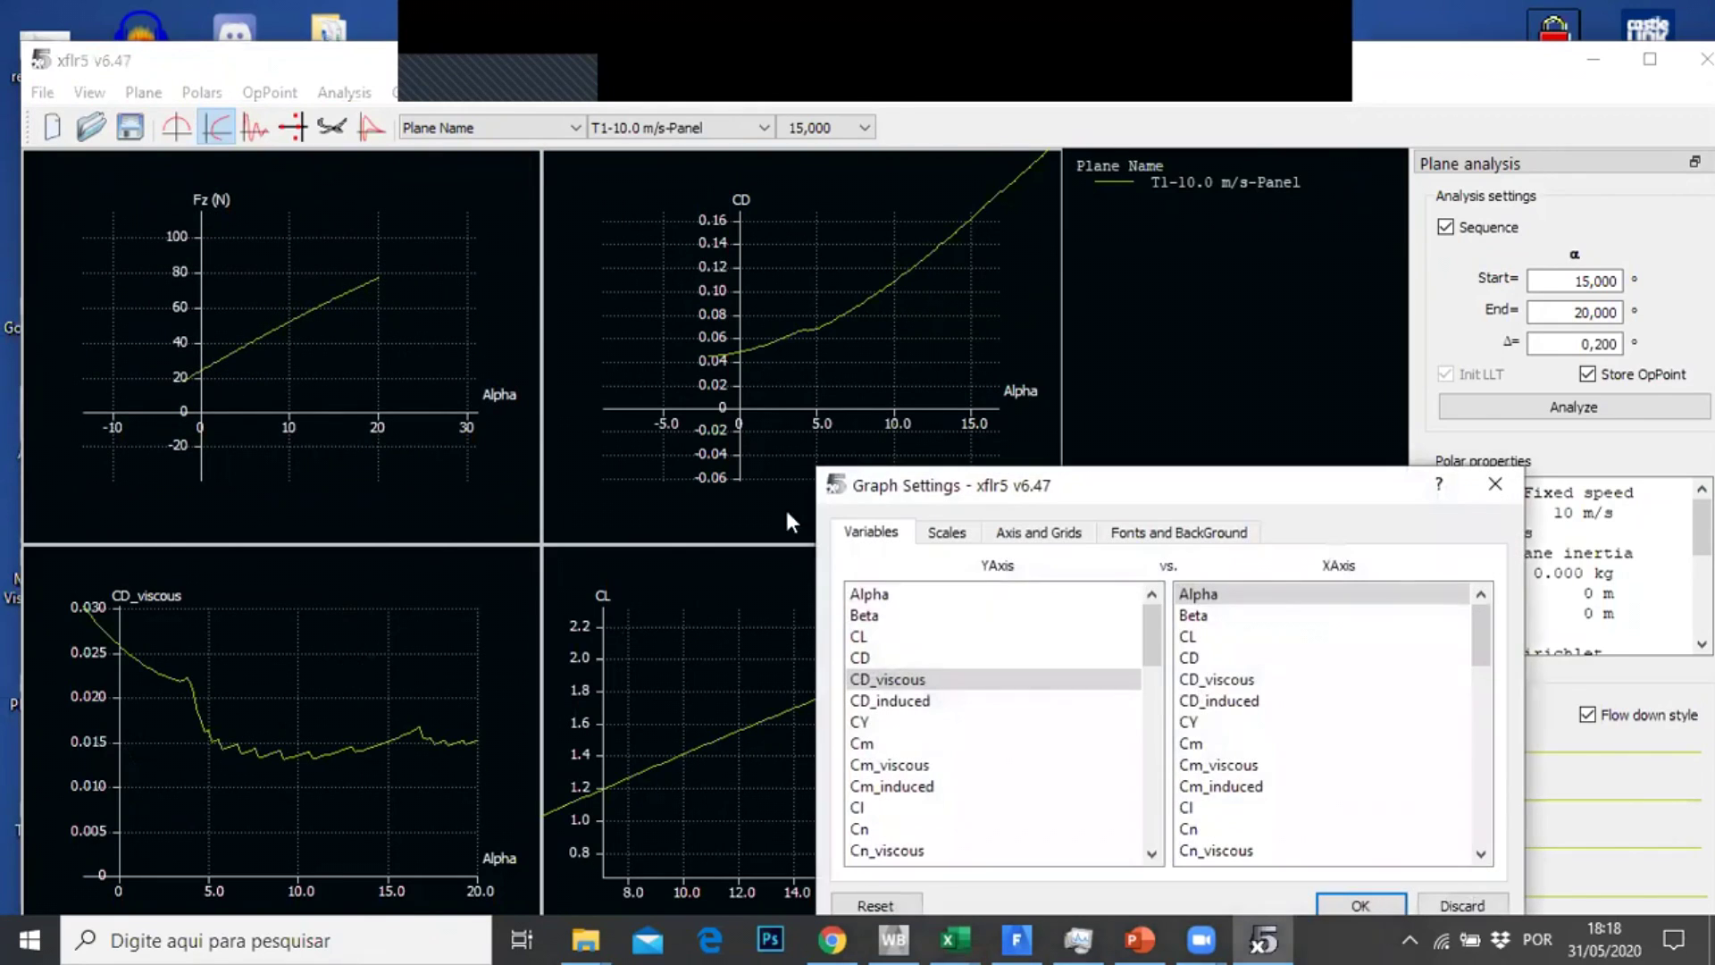
{"action": "left_click_drag", "start_coordinate": [1263, 489], "coordinate": [1234, 245]}
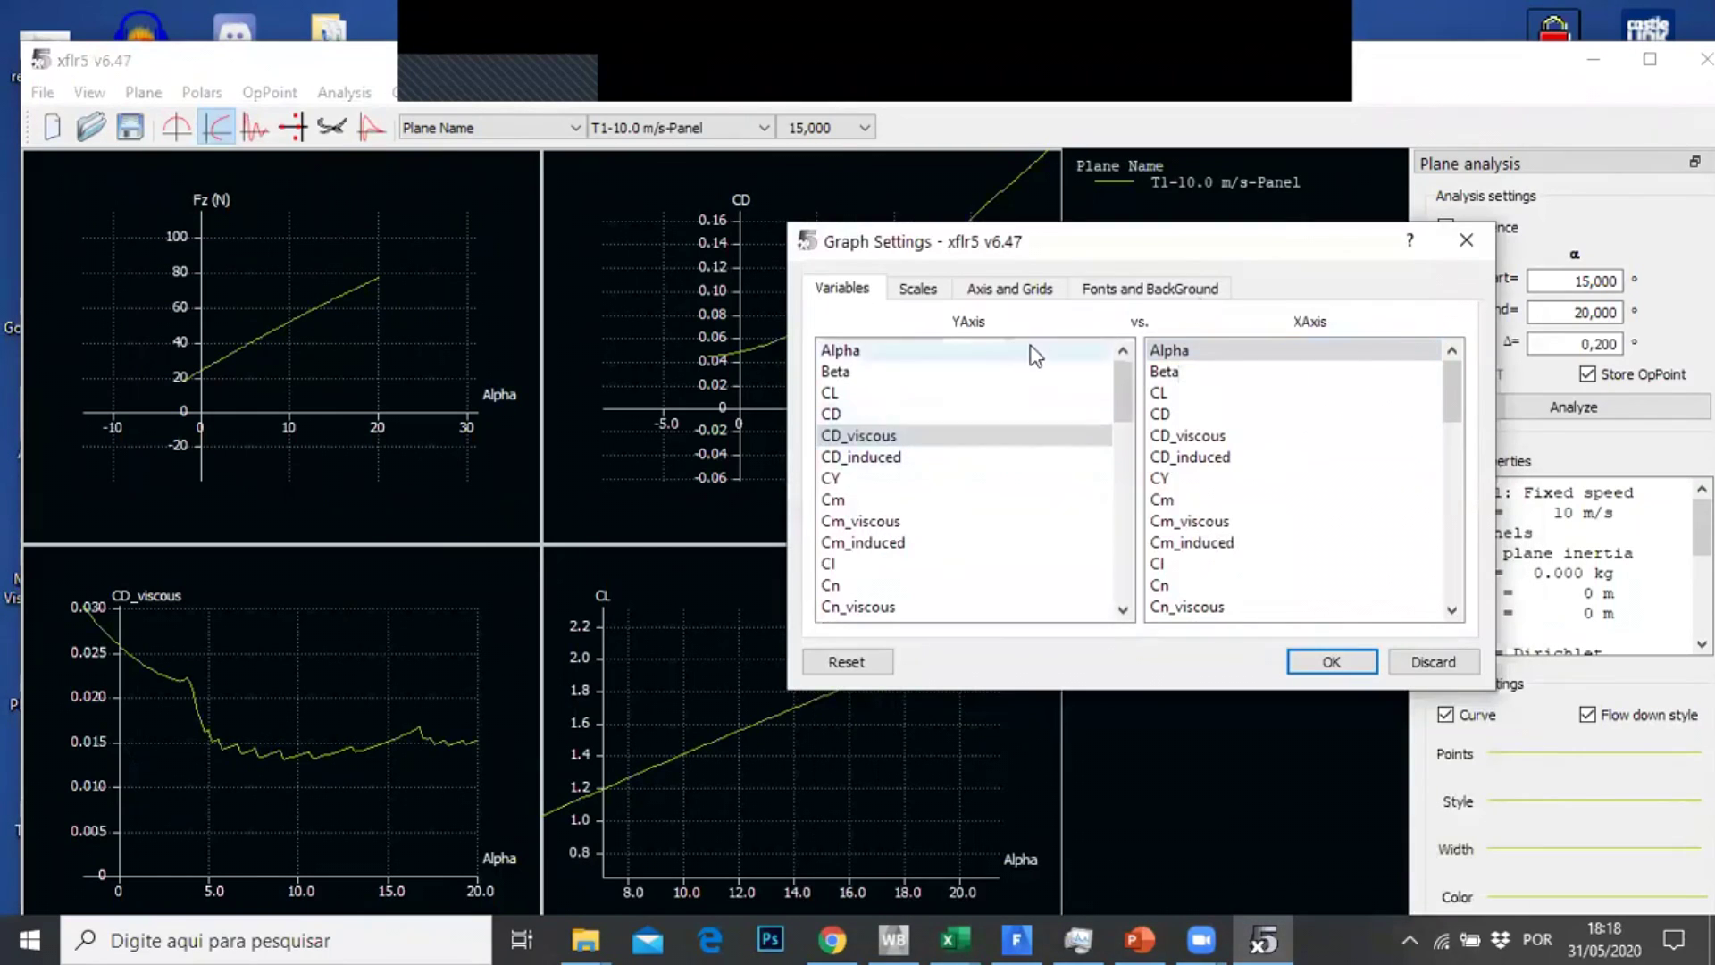
{"action": "left_click_drag", "start_coordinate": [1122, 393], "coordinate": [1120, 425]}
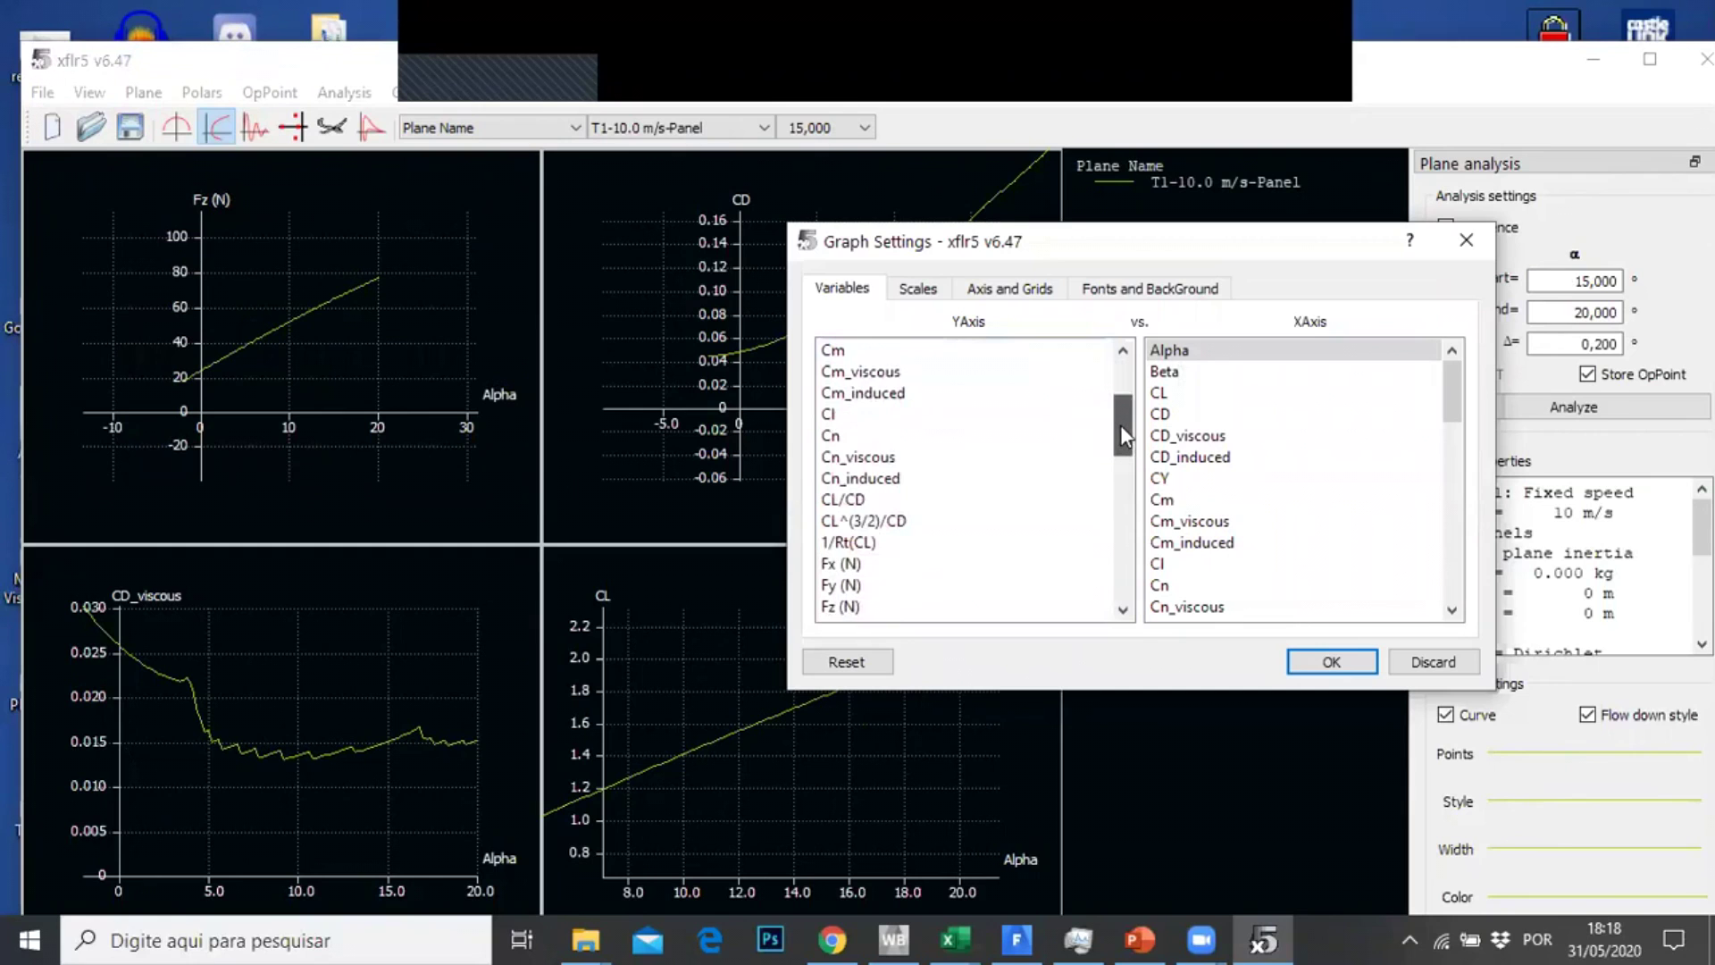
{"action": "left_click", "coordinate": [962, 500]}
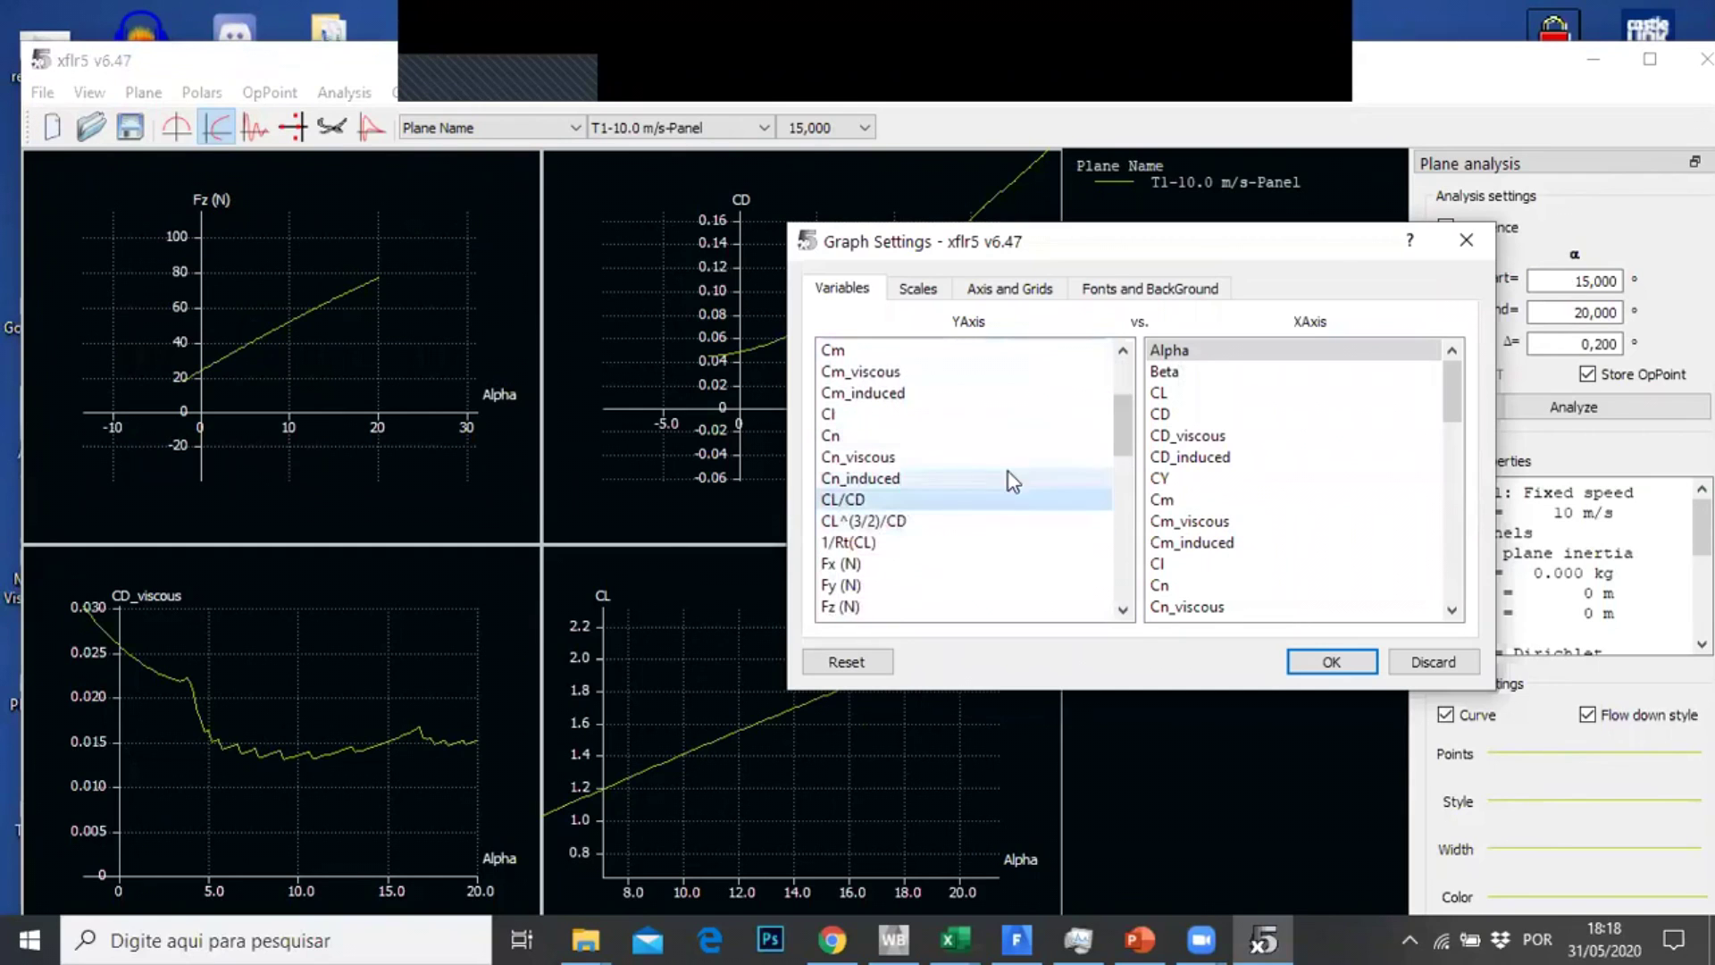
{"action": "left_click", "coordinate": [1313, 661]}
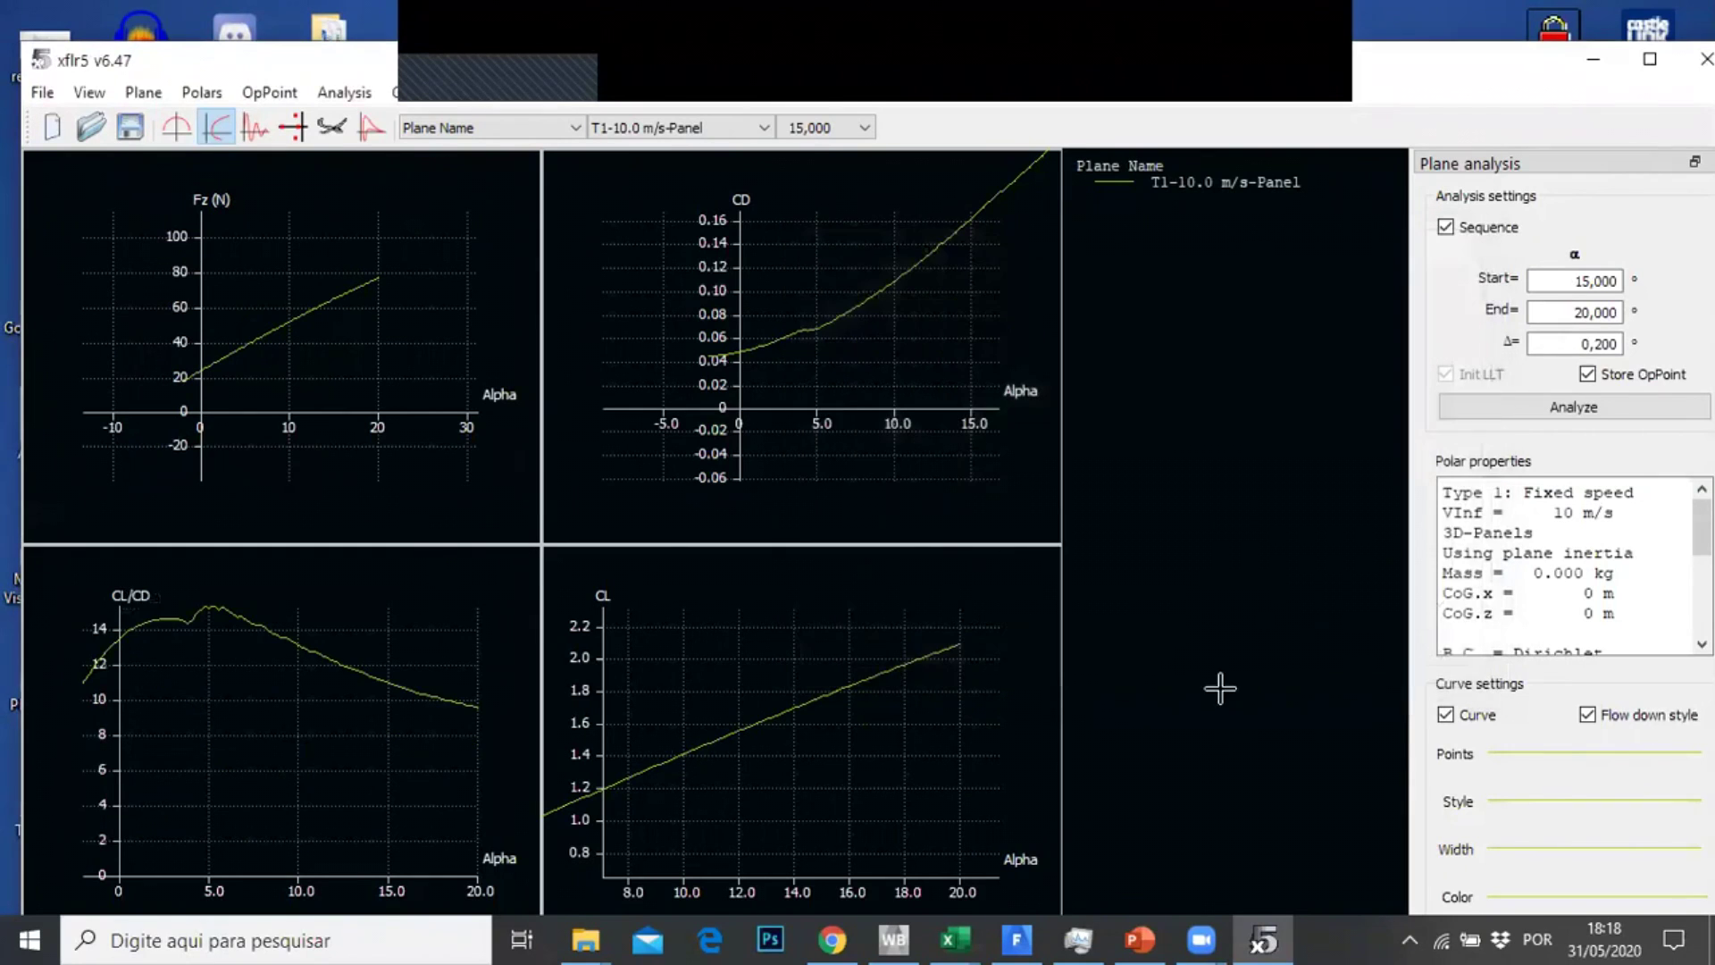
{"action": "scroll", "coordinate": [235, 721], "scroll_direction": "down", "scroll_amount": 3}
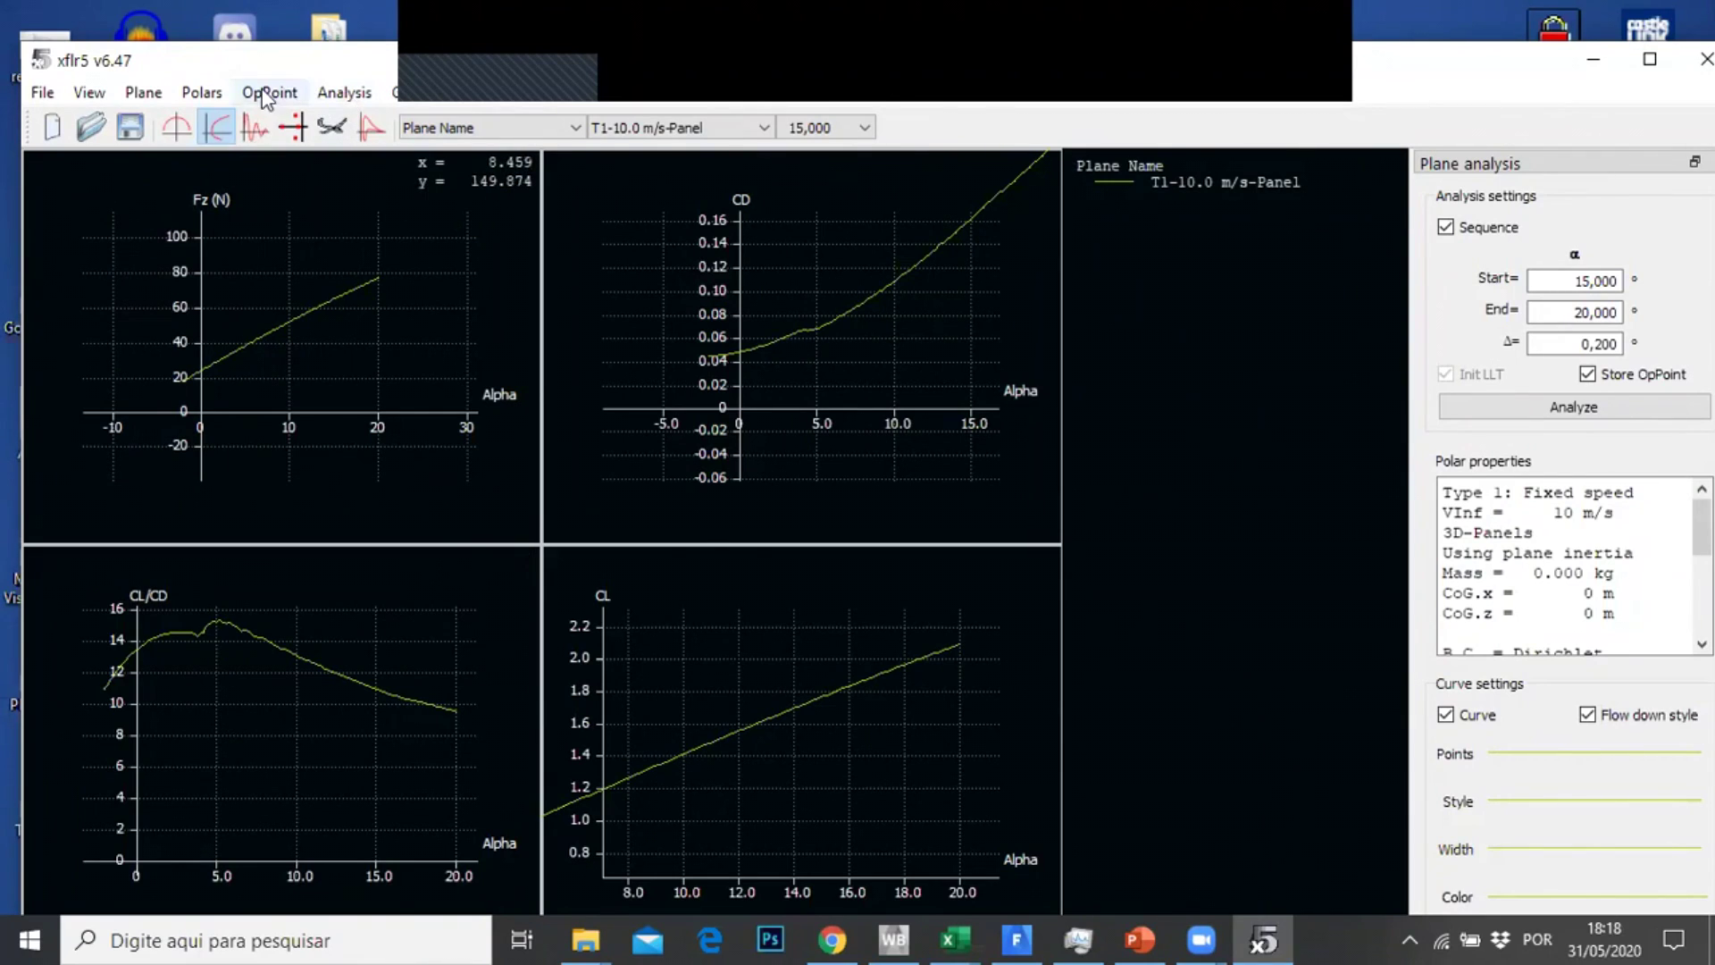
Start defining a new plane and exclude its fin and elevator
{"action": "left_click", "coordinate": [143, 92]}
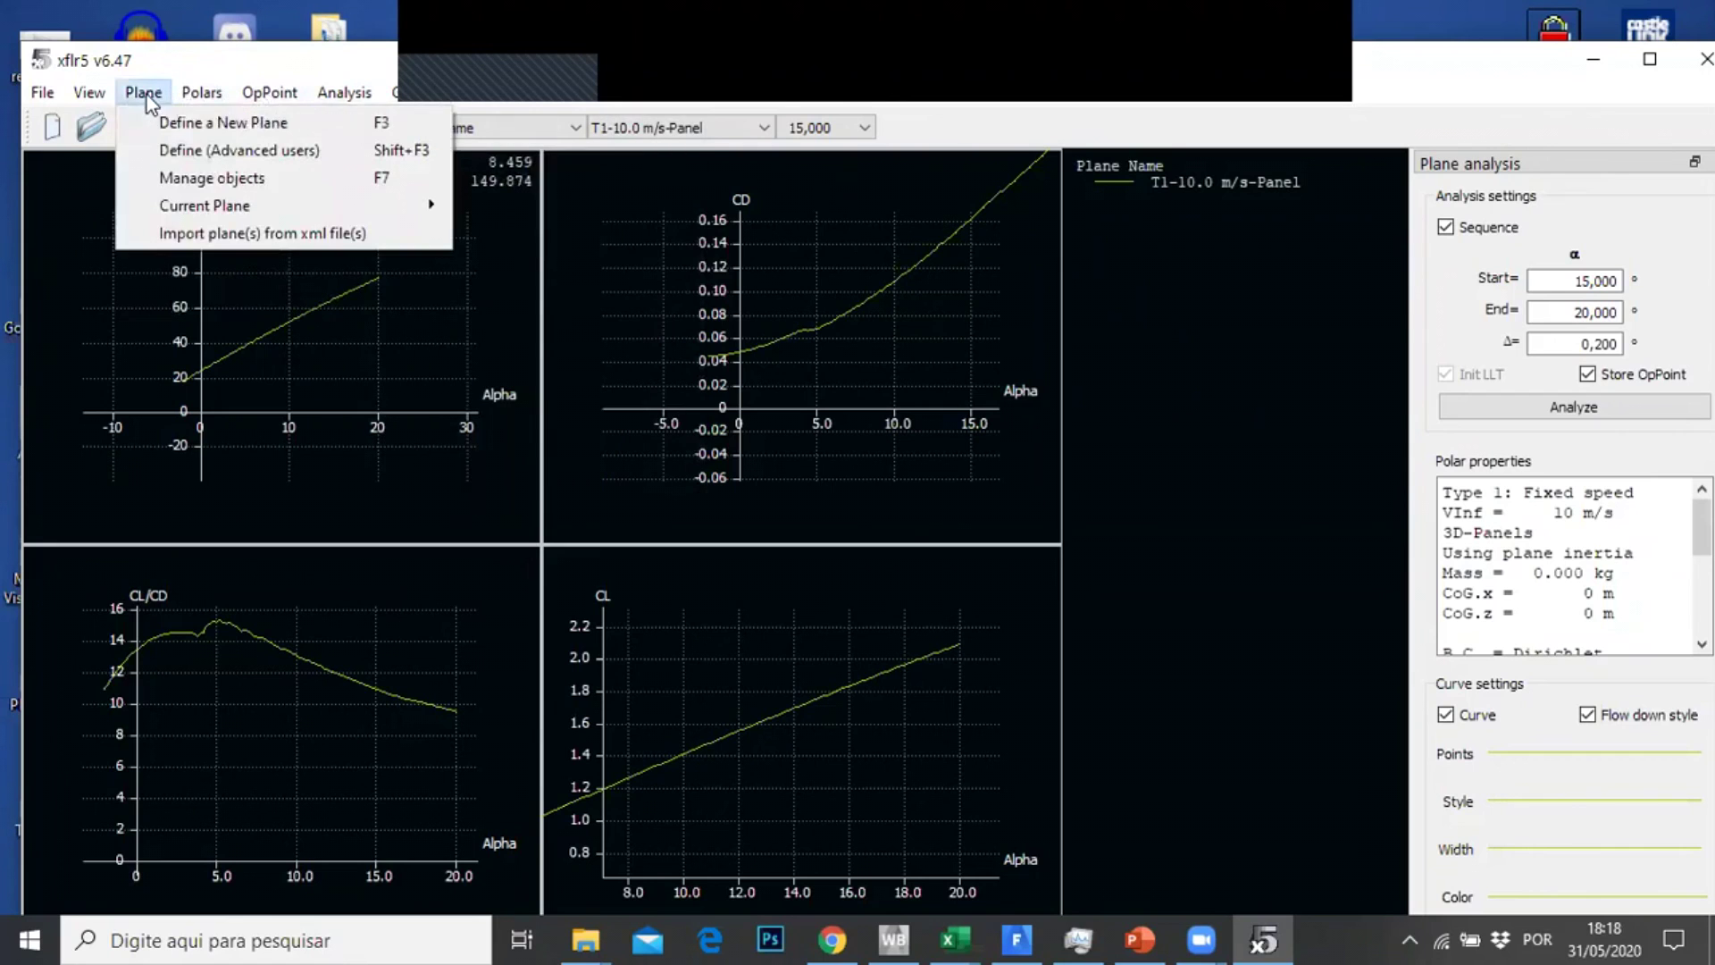
{"action": "left_click", "coordinate": [224, 122]}
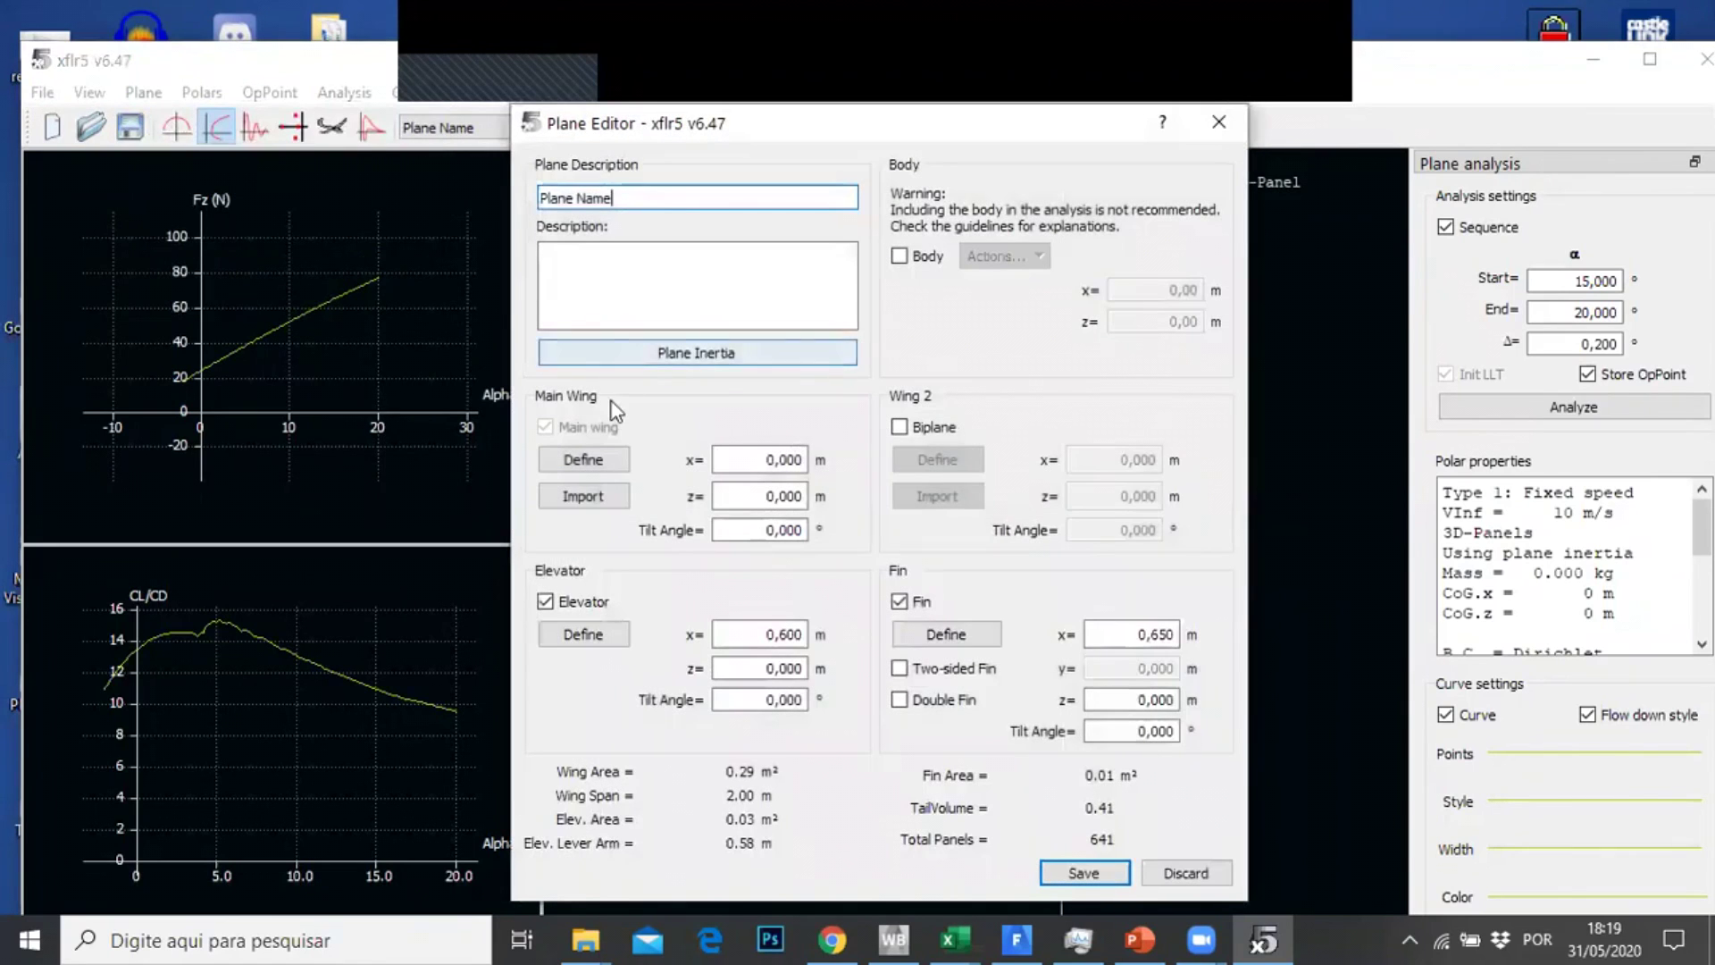
{"action": "left_click", "coordinate": [899, 601]}
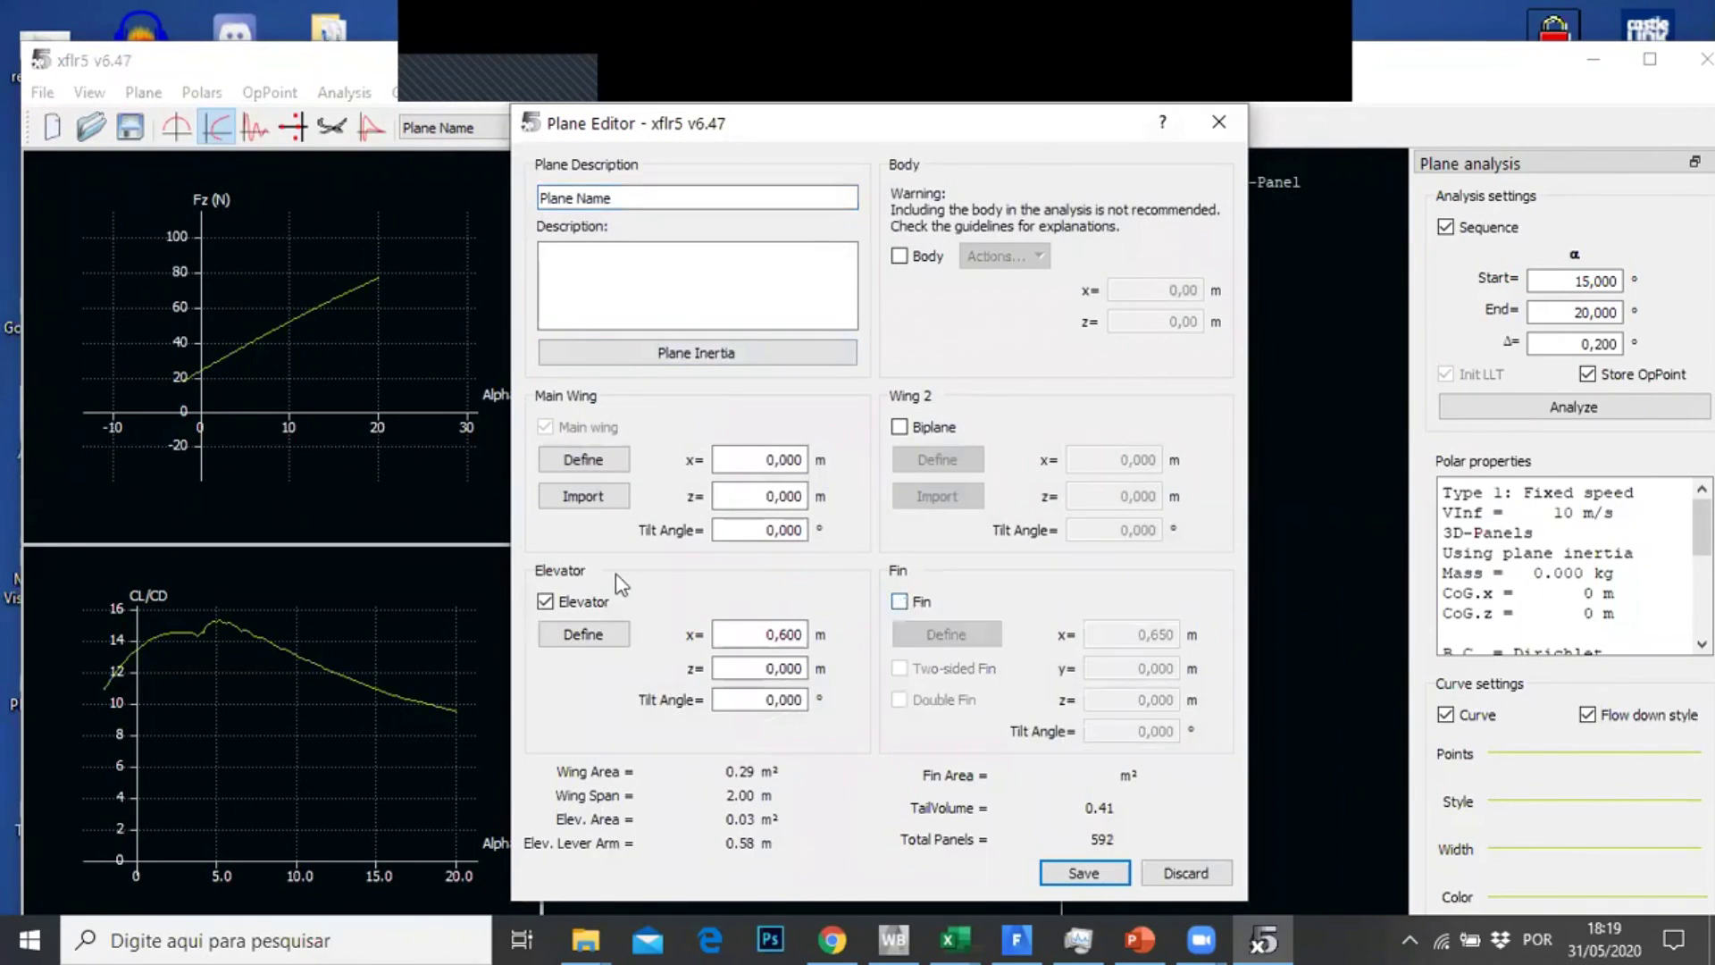
{"action": "left_click", "coordinate": [545, 601]}
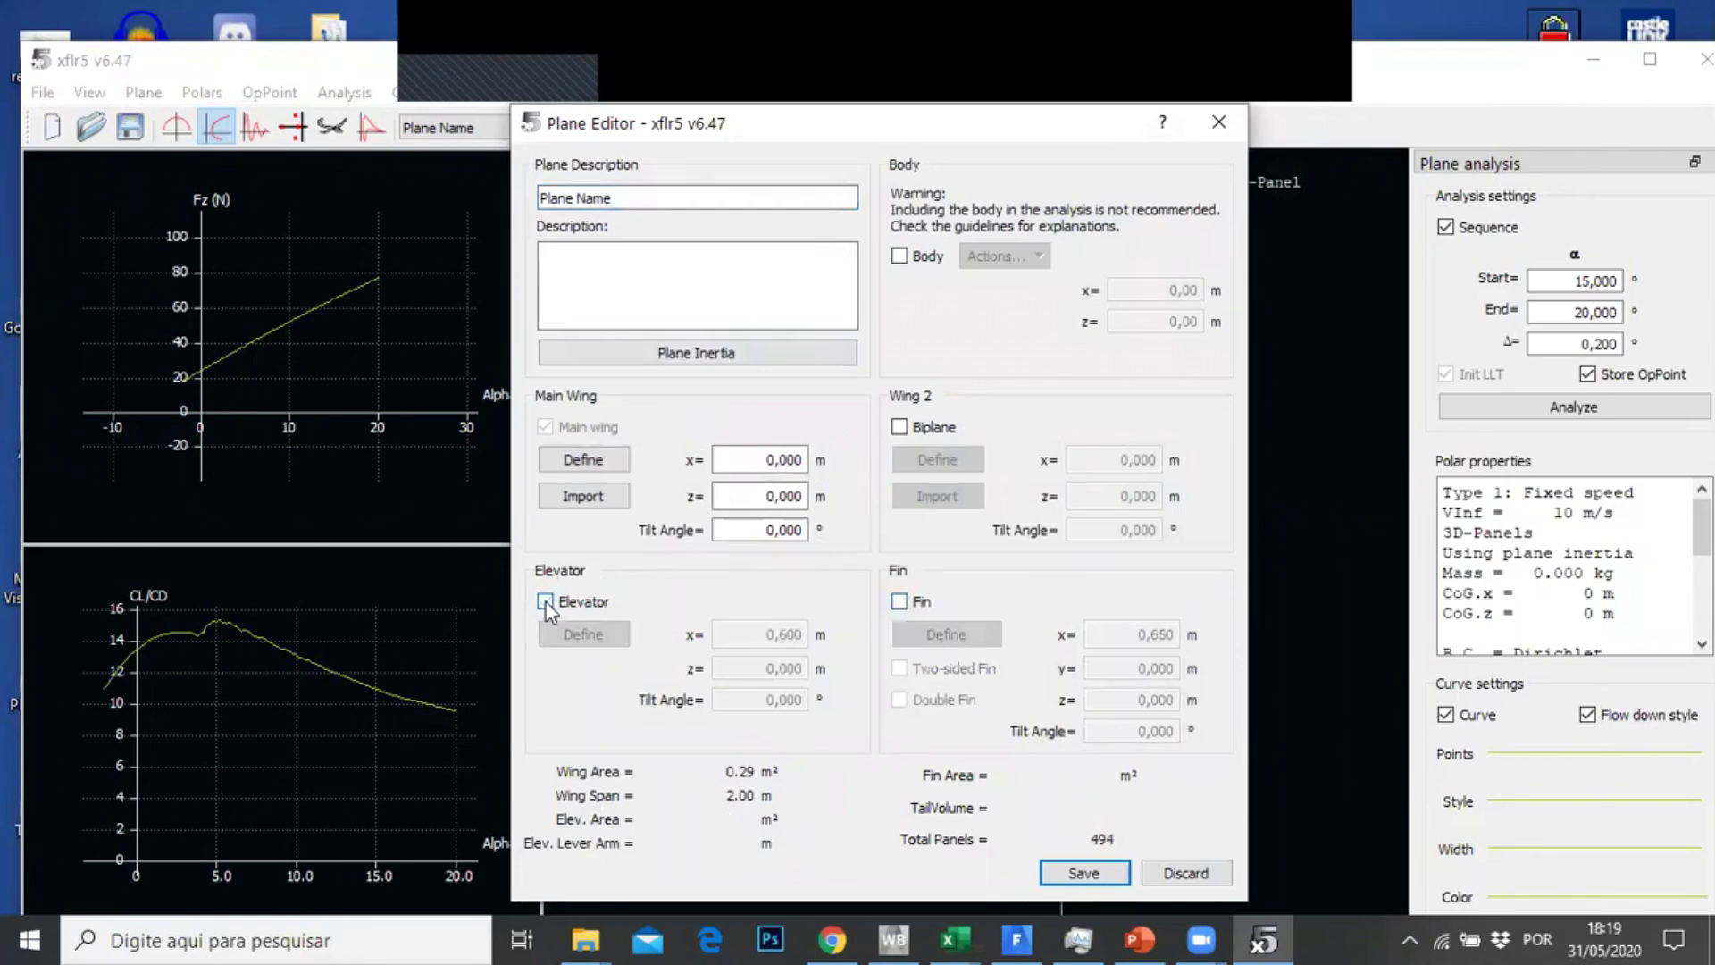
Open the main wing's definition and set the tip section's spanwise position to 2 m
{"action": "left_click", "coordinate": [558, 470]}
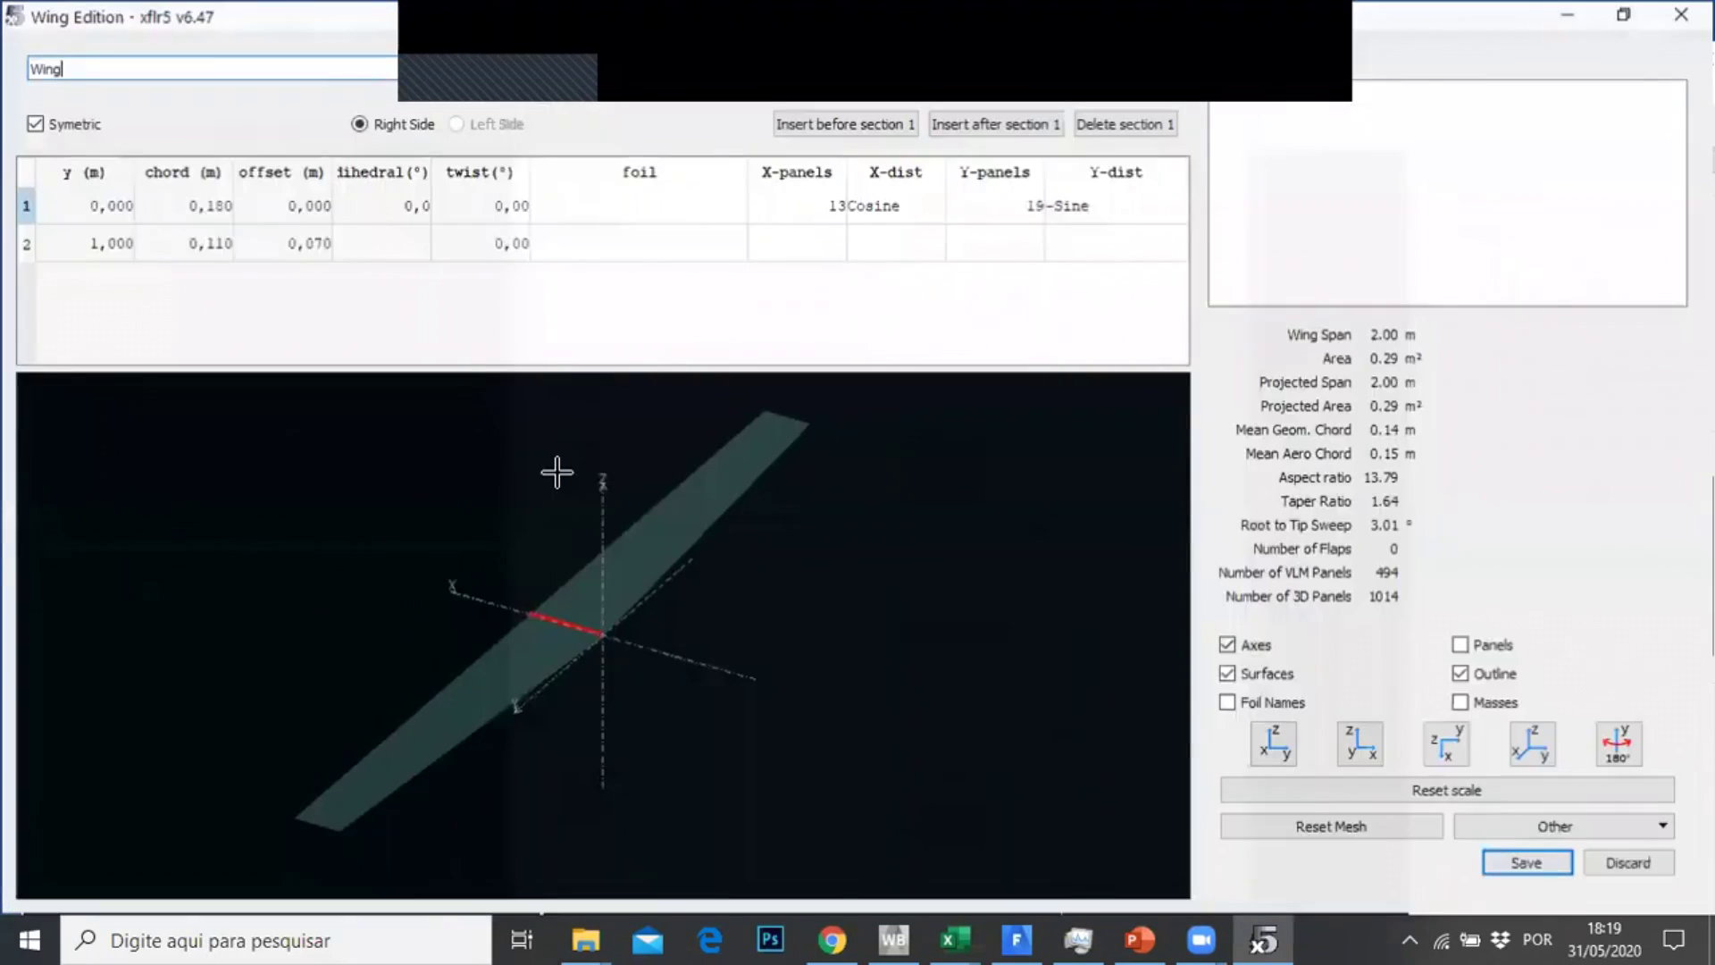
{"action": "left_click", "coordinate": [77, 237]}
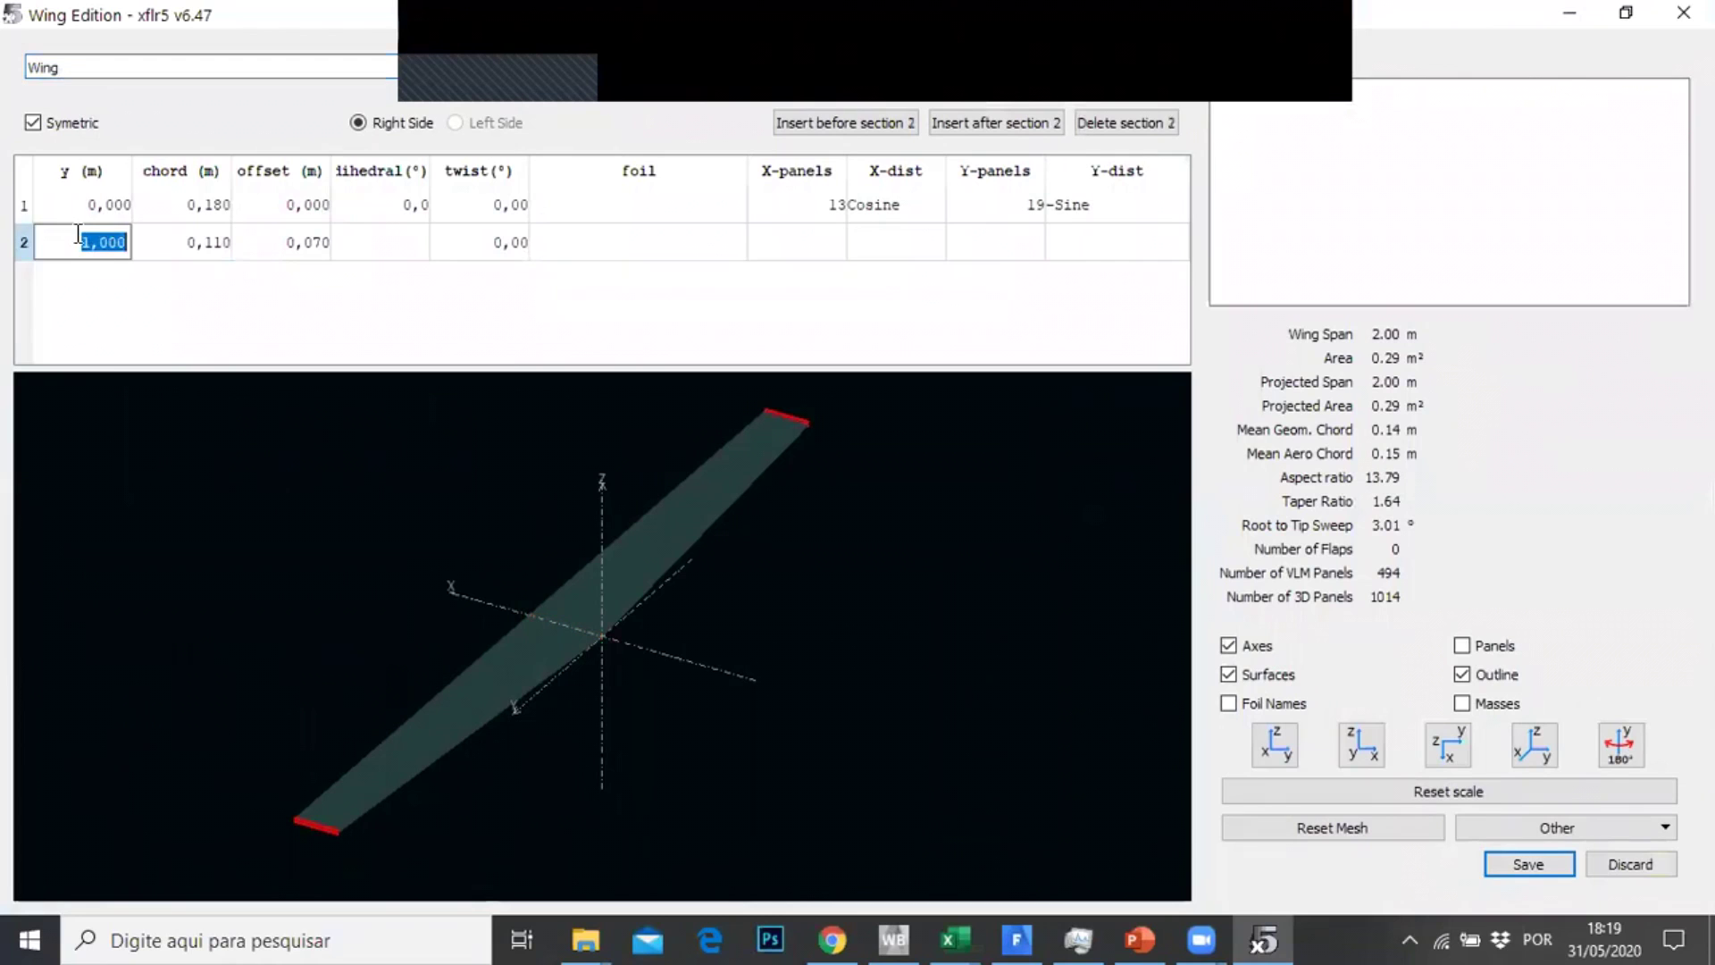
{"action": "type", "text": "2"}
{"action": "key", "text": "Return"}
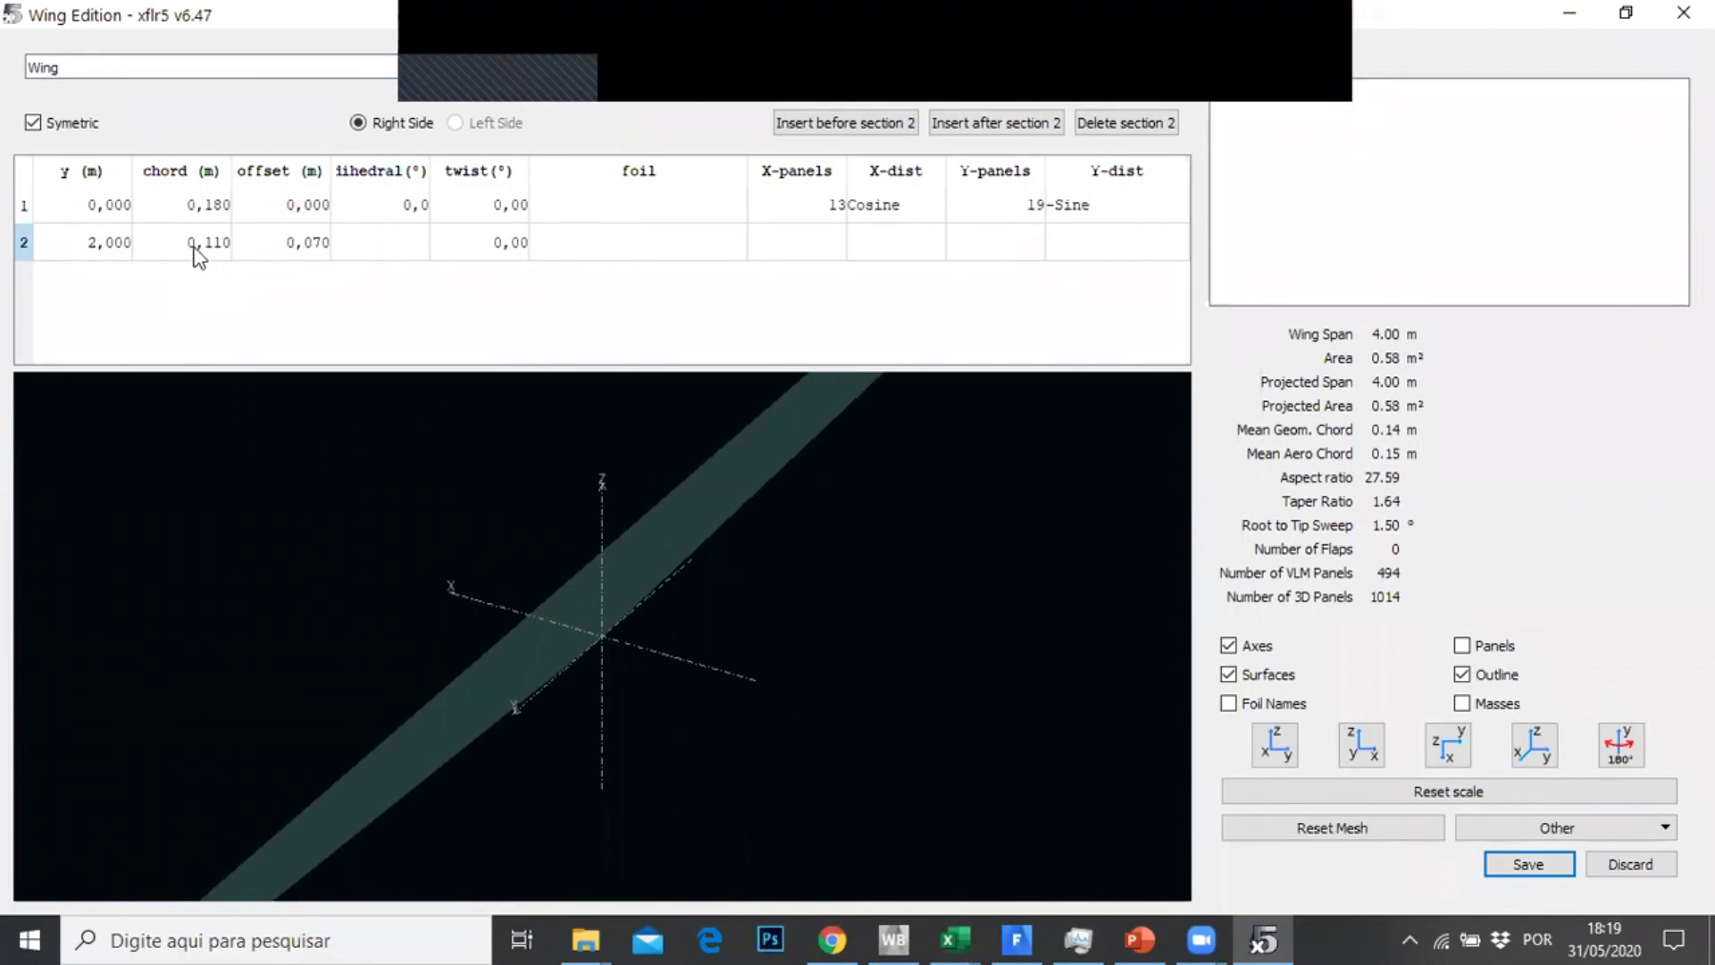
Set the main wing's root chord to 0.5 m and its tip chord to 0.150 m
{"action": "left_click", "coordinate": [193, 212]}
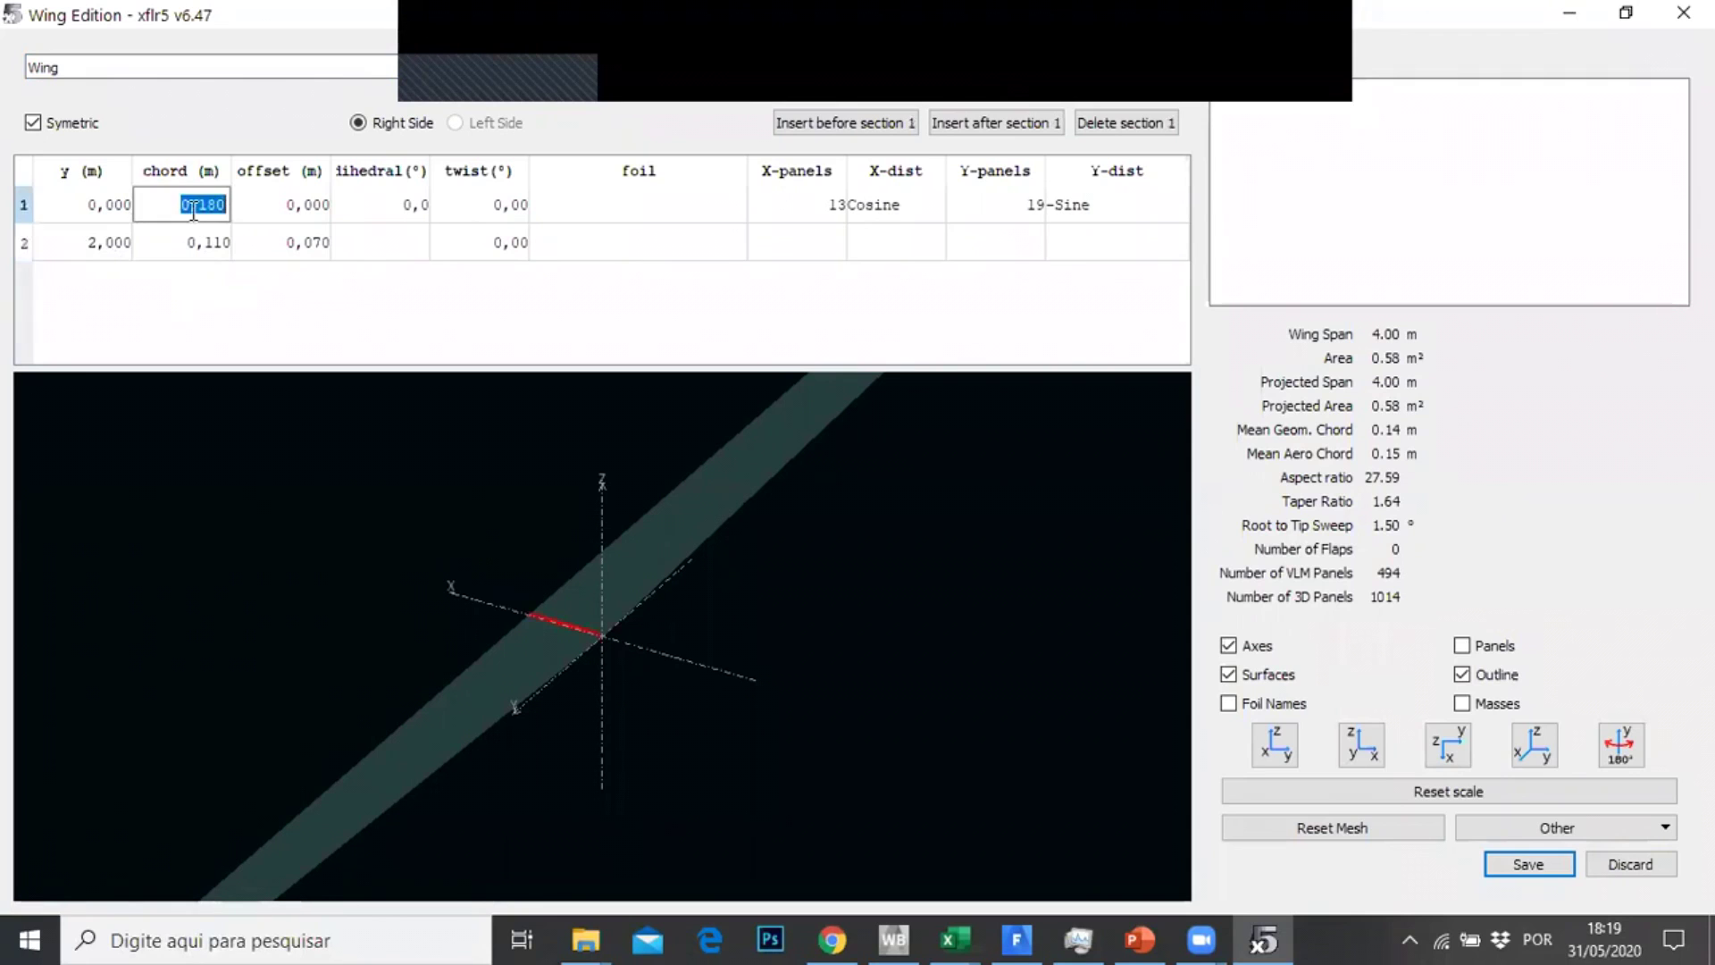
{"action": "type", "text": "0,5"}
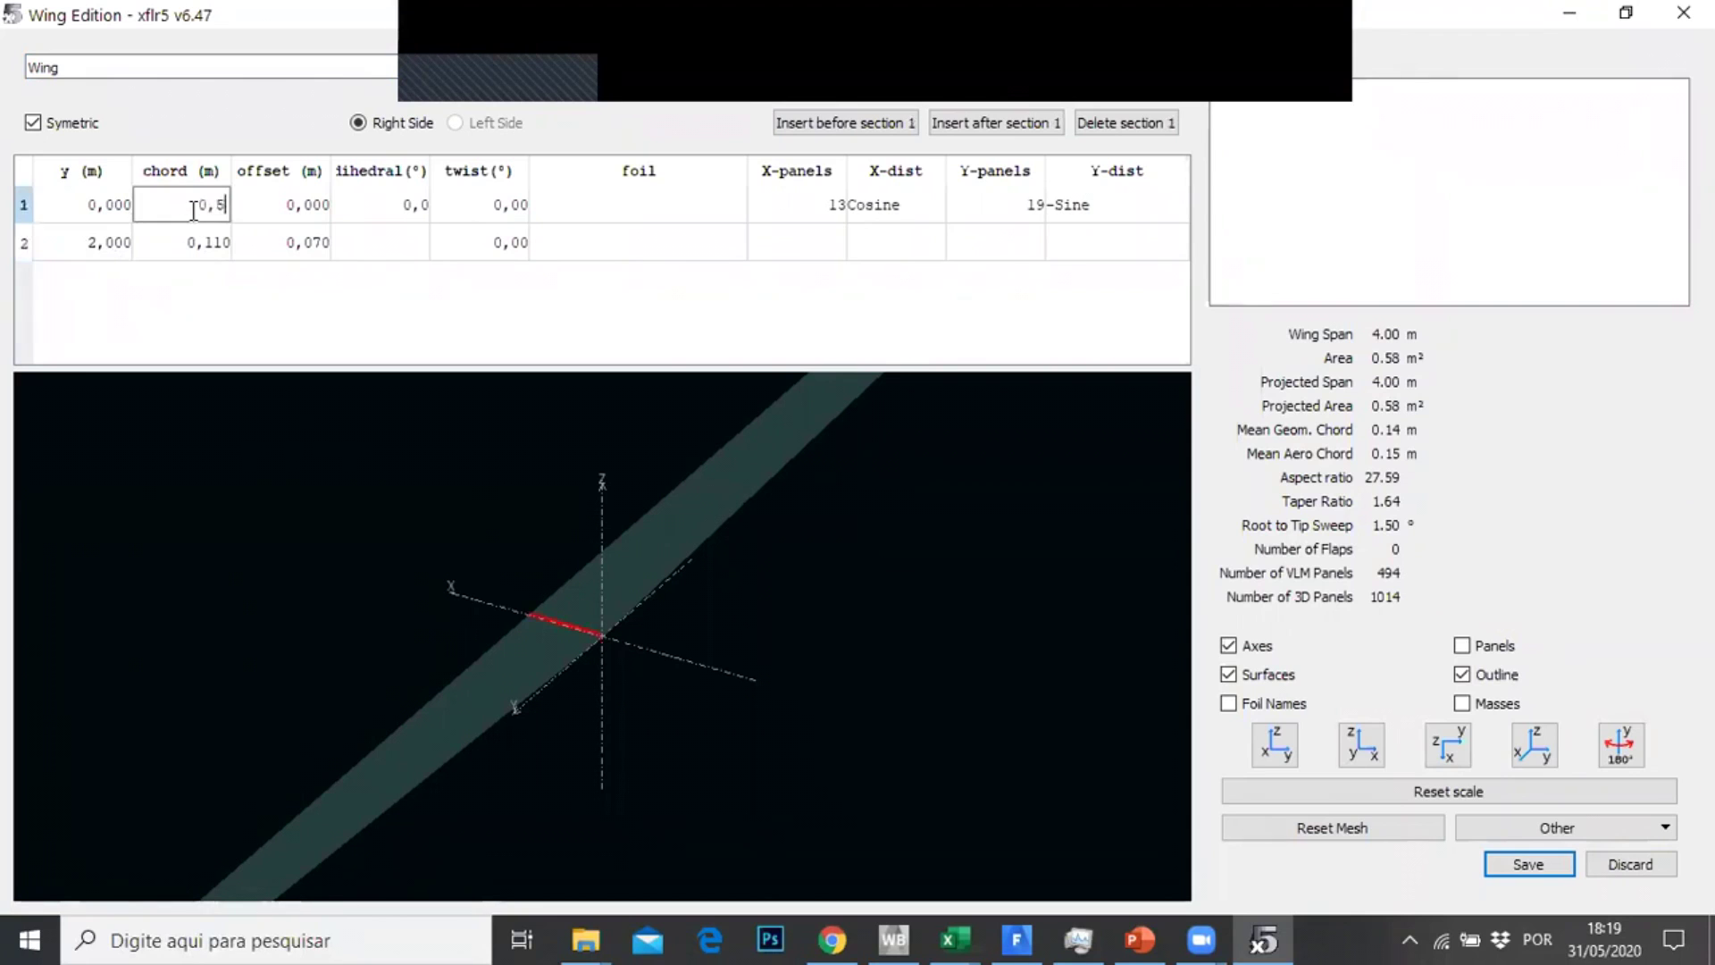
{"action": "key", "text": "Return"}
{"action": "left_click", "coordinate": [198, 243]}
{"action": "type", "text": "0,150"}
{"action": "key", "text": "Return"}
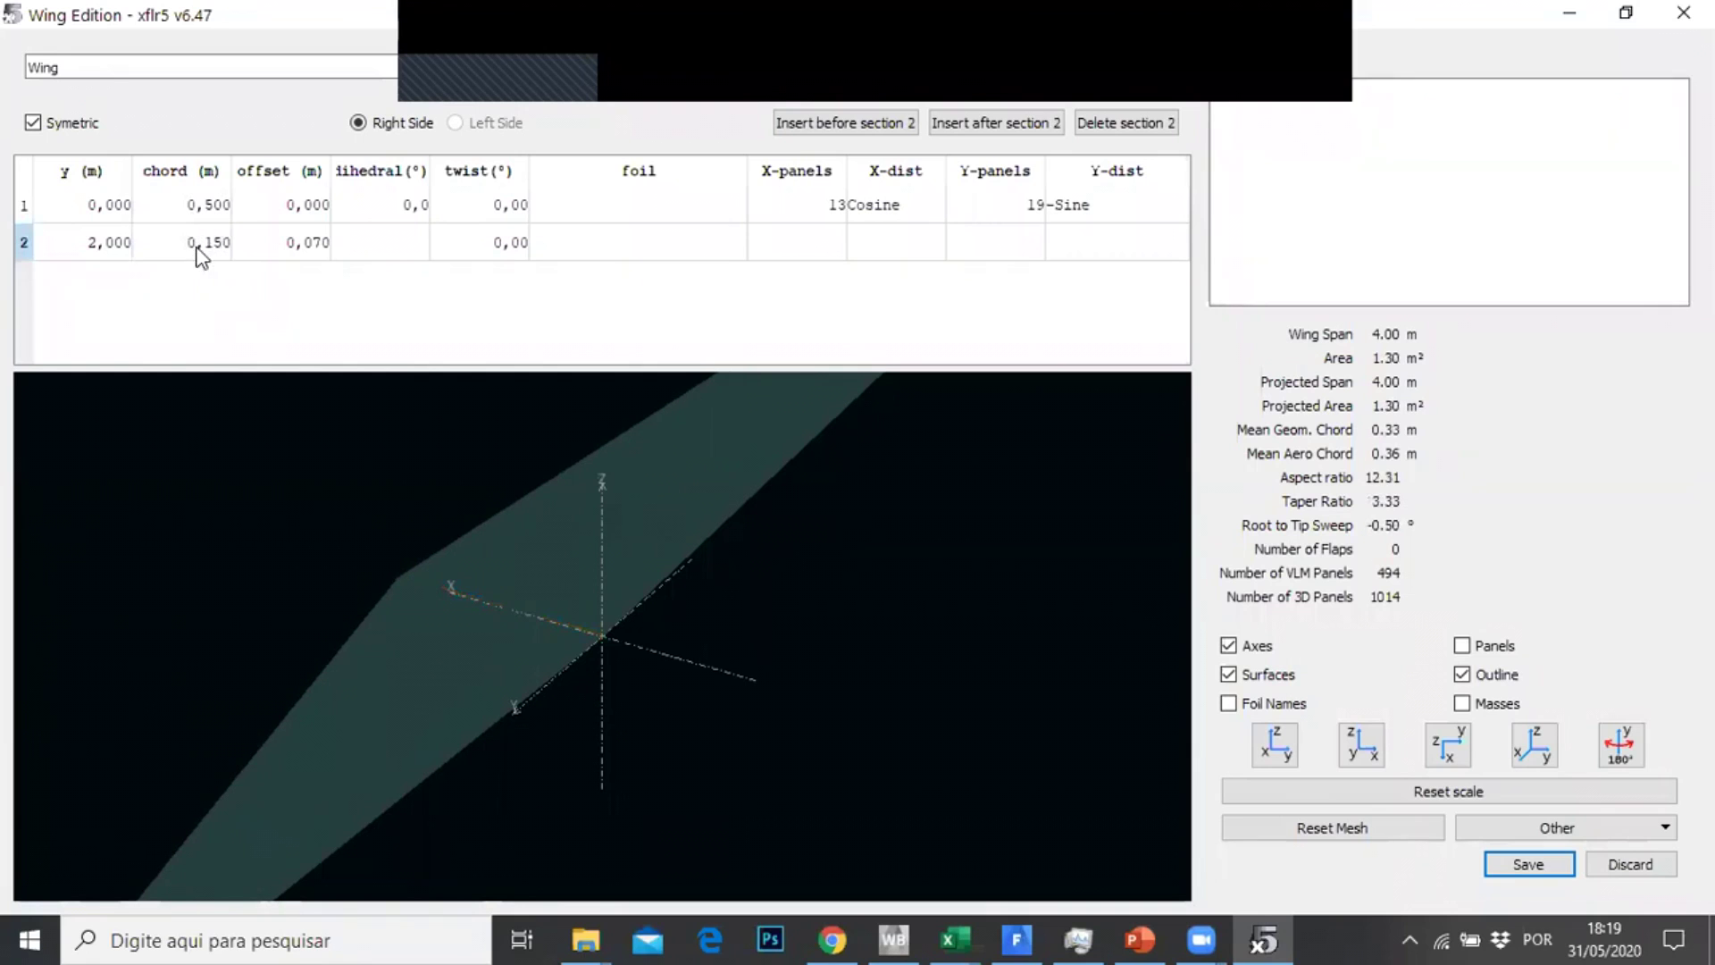
{"action": "scroll", "coordinate": [398, 624], "scroll_direction": "down", "scroll_amount": 5}
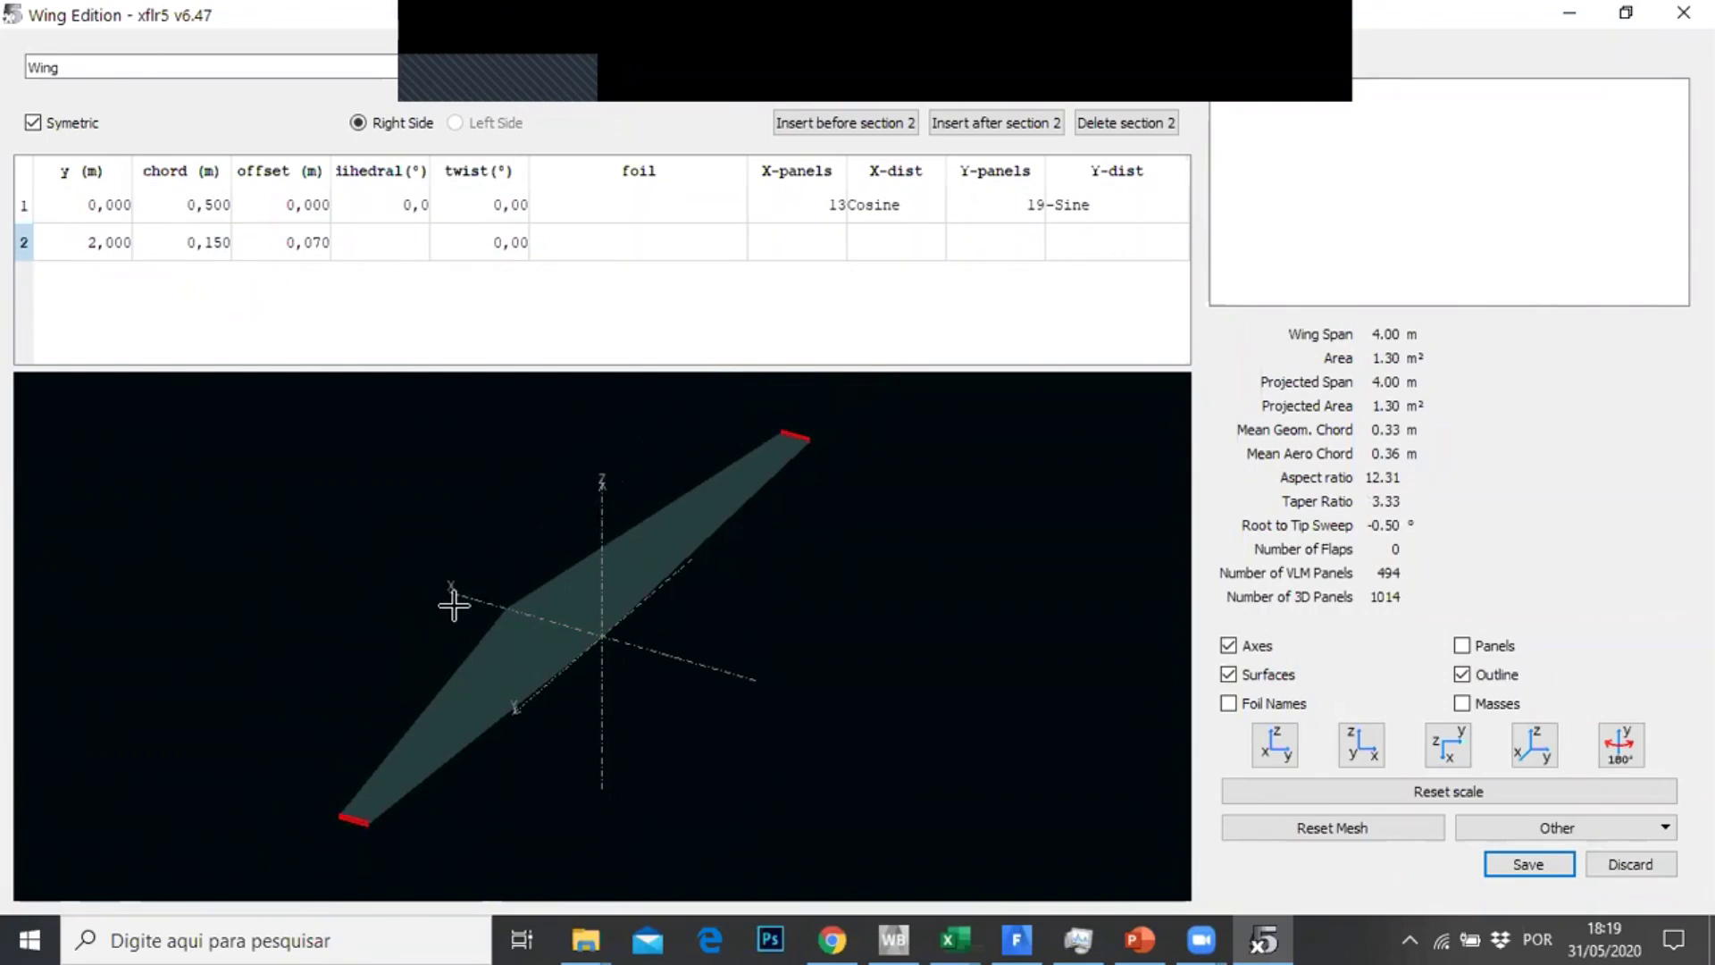
{"action": "left_click_drag", "start_coordinate": [536, 562], "coordinate": [582, 601]}
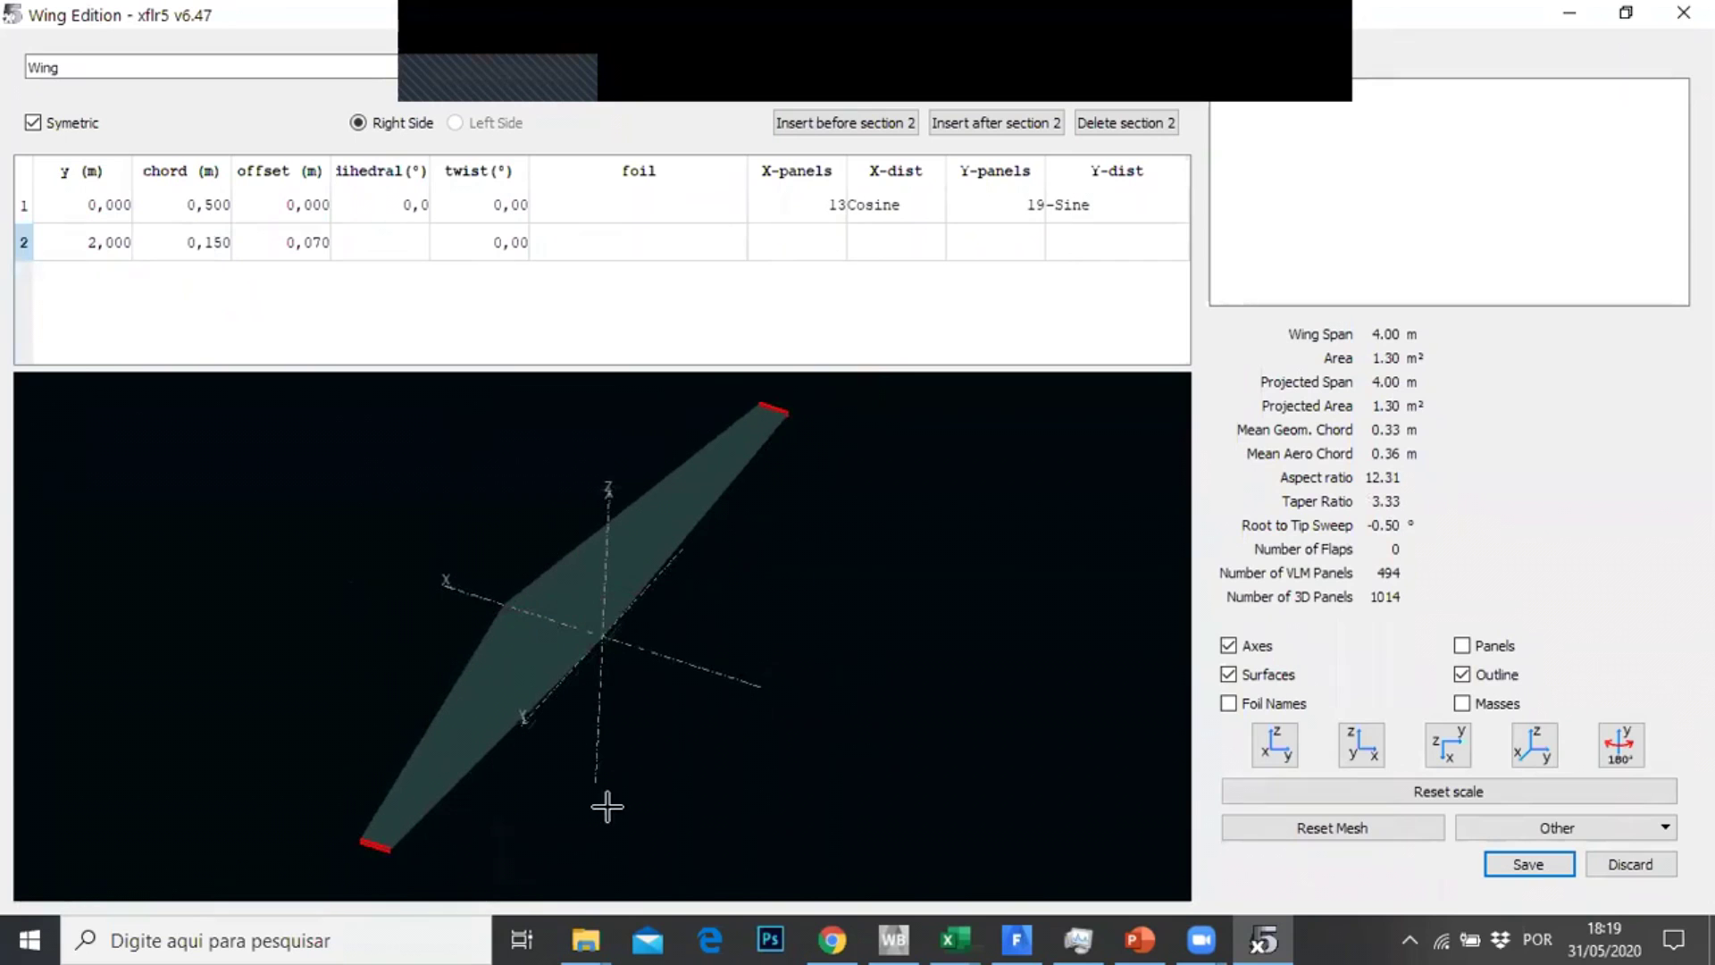
Assign the NACA 0012 foil to the root section and the S1223 foil to the tip section
{"action": "double_click", "coordinate": [620, 208]}
{"action": "left_click", "coordinate": [598, 201]}
{"action": "left_click", "coordinate": [600, 219]}
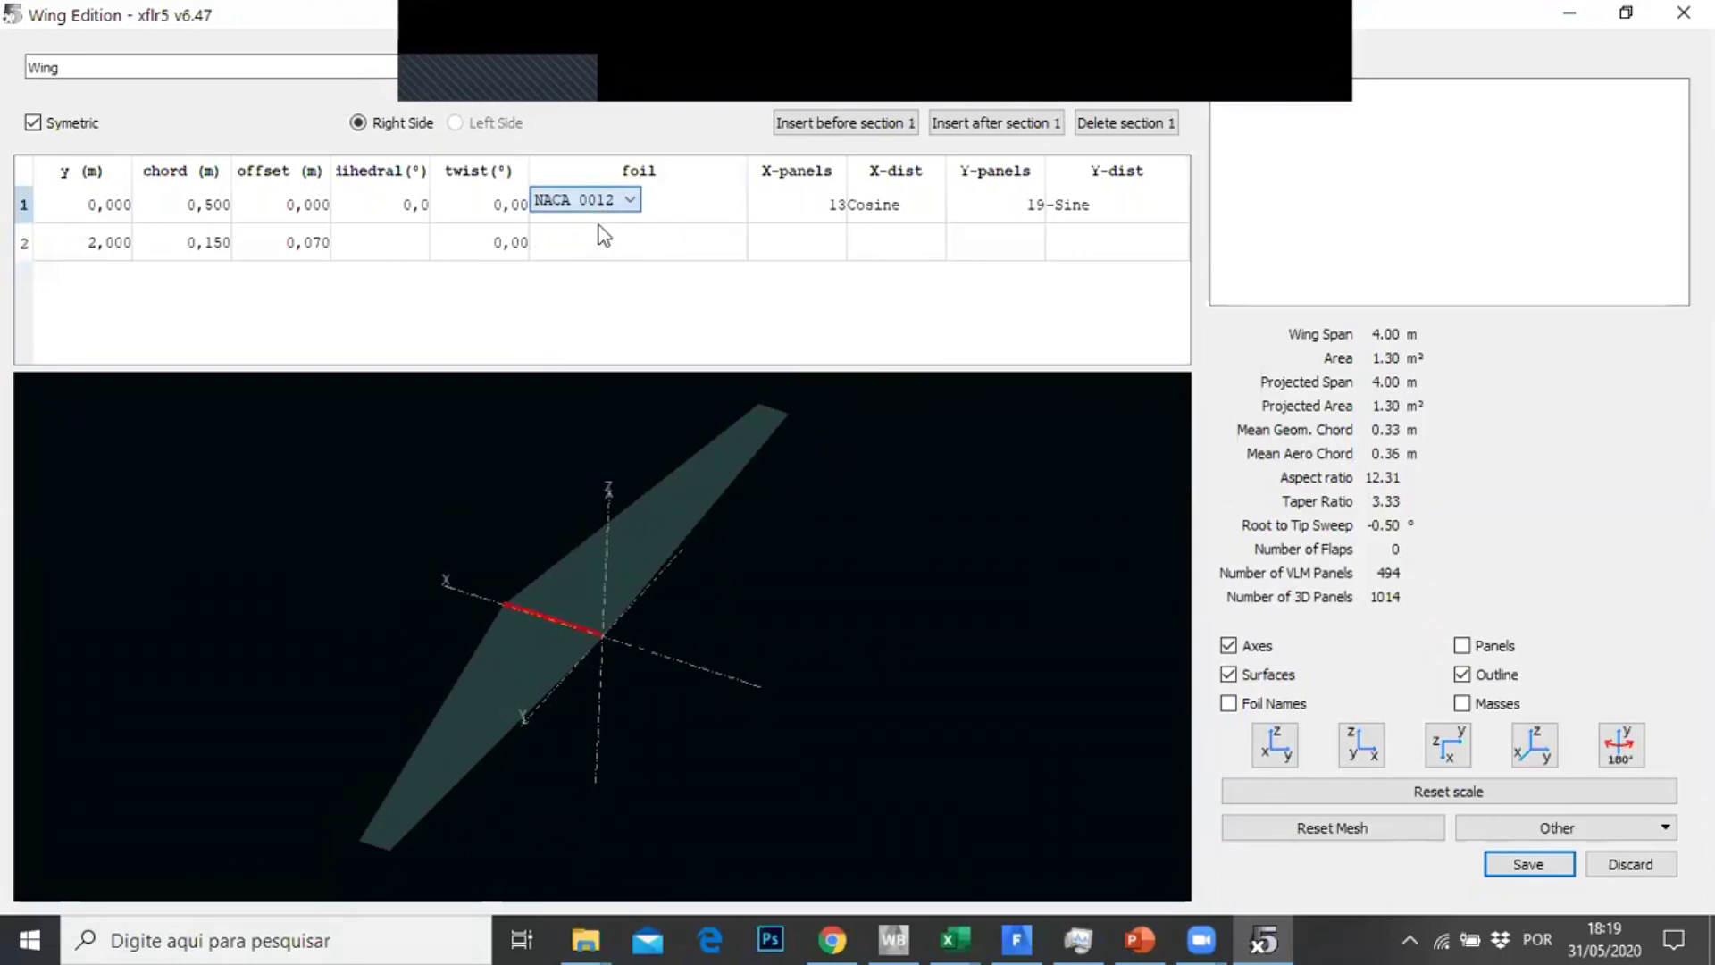
{"action": "double_click", "coordinate": [603, 236]}
{"action": "left_click", "coordinate": [607, 238]}
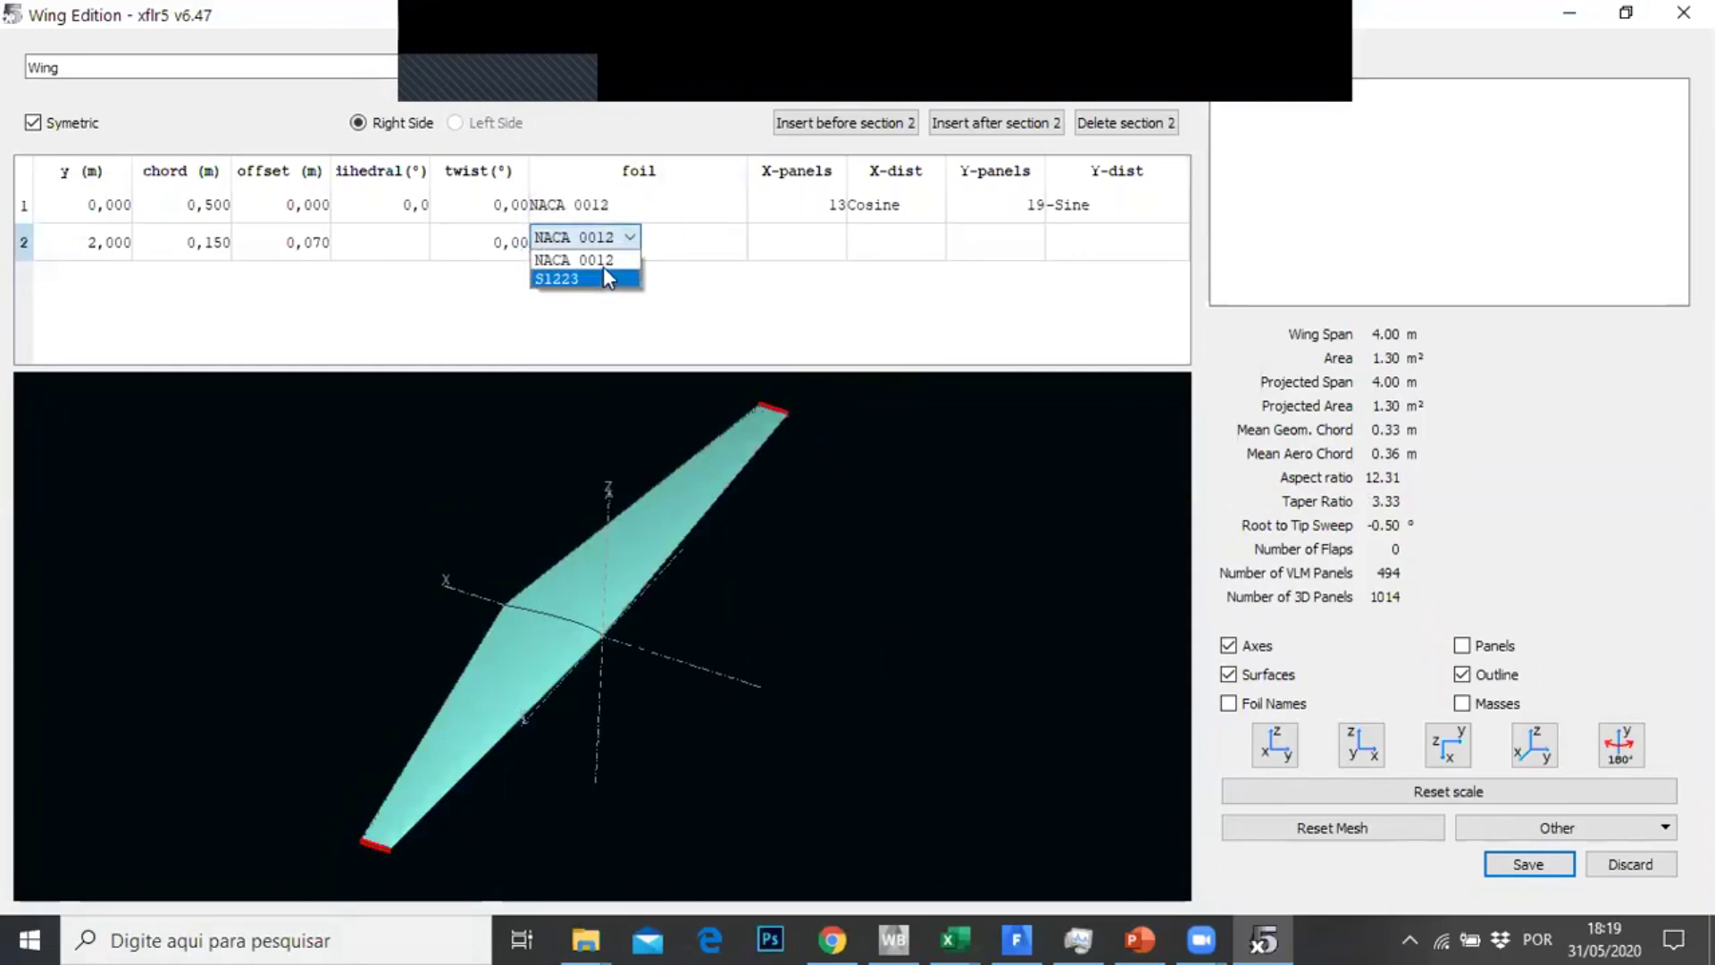
{"action": "left_click", "coordinate": [605, 277]}
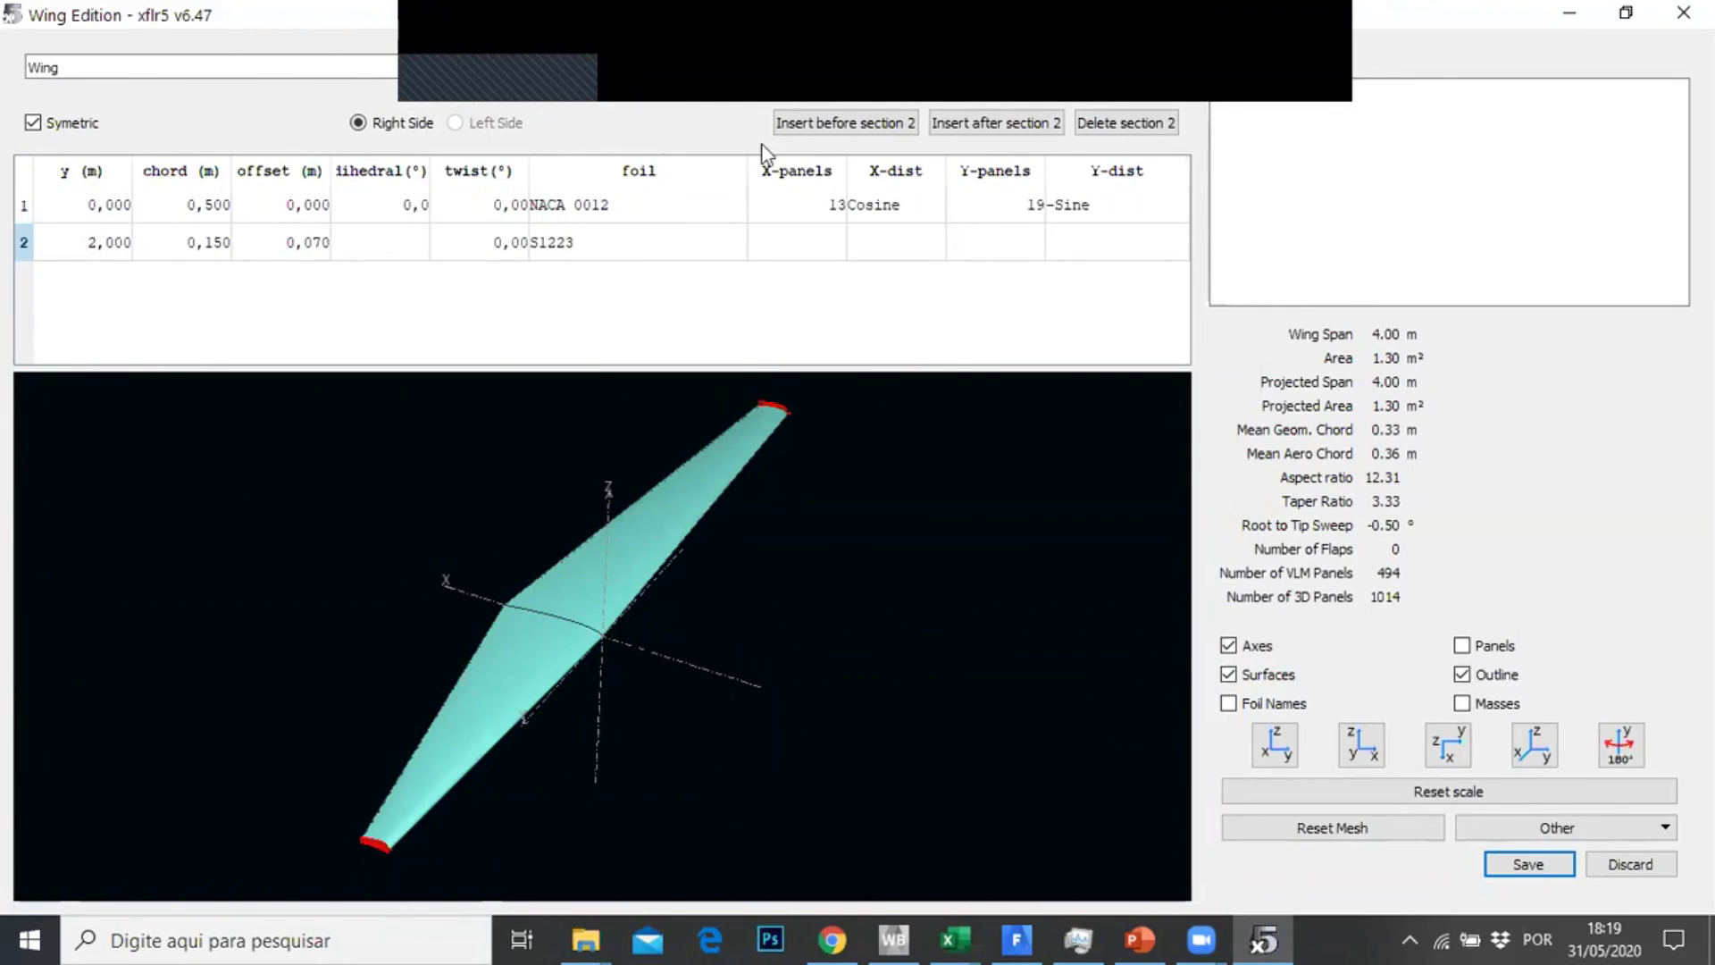
Insert a section before the tip, with a 0.5 m chord and a spanwise position of 0.7 m
{"action": "left_click", "coordinate": [789, 127]}
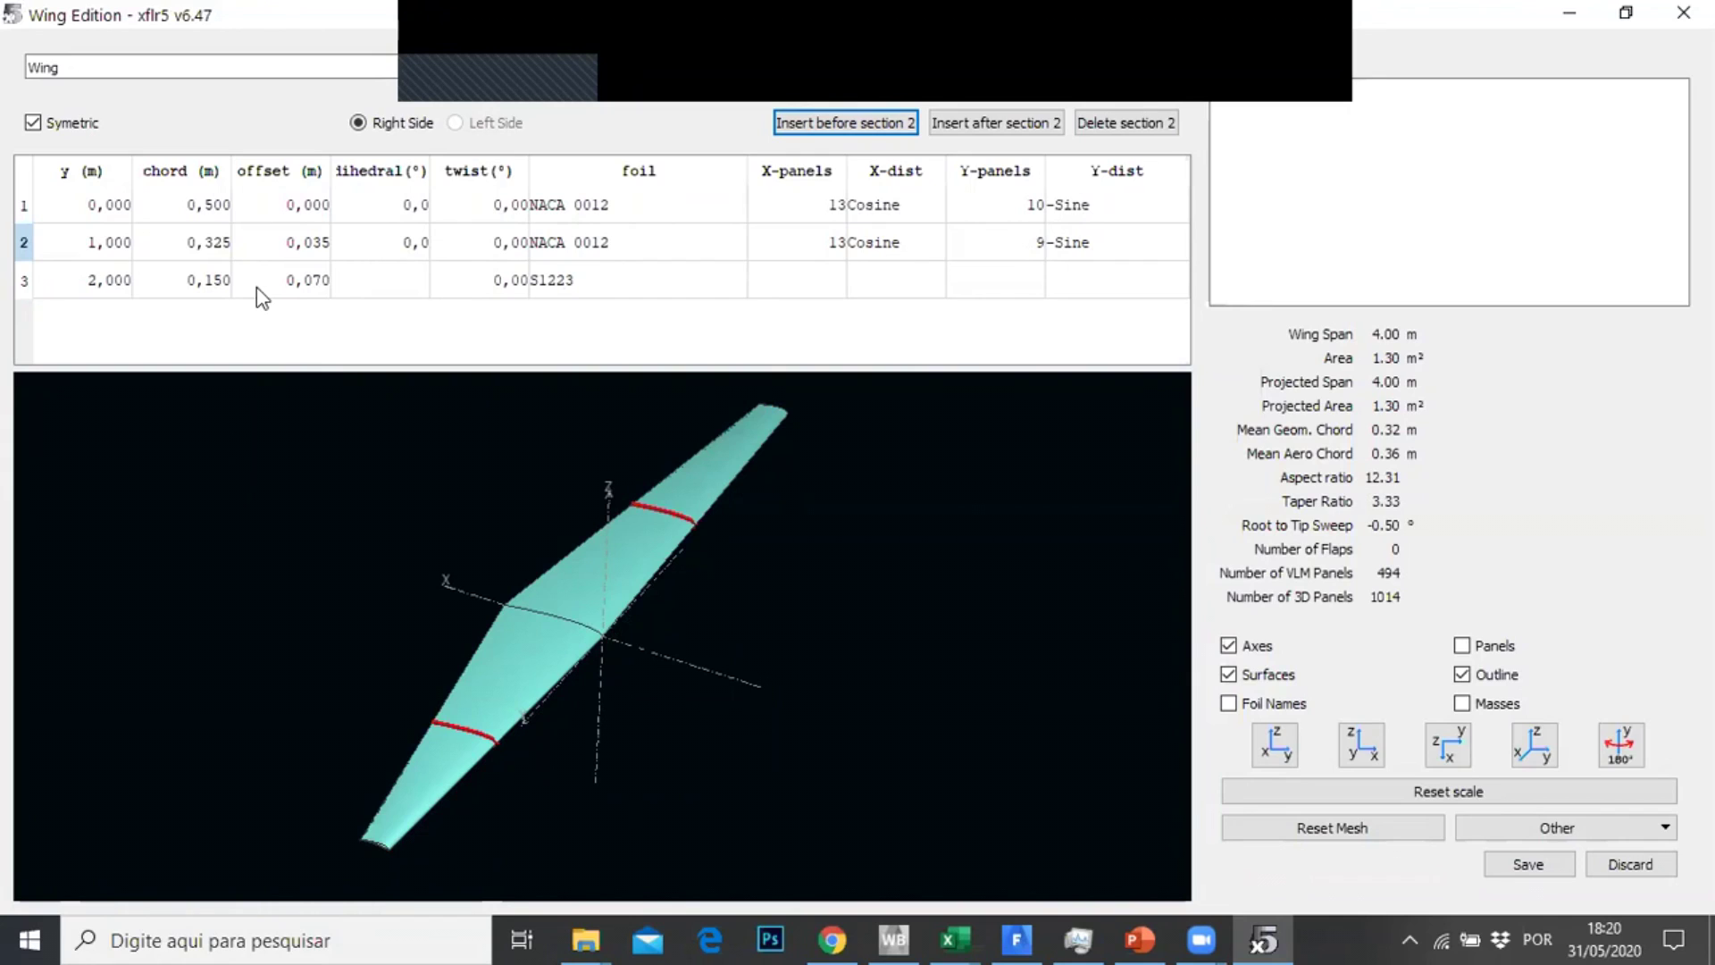
{"action": "double_click", "coordinate": [104, 245]}
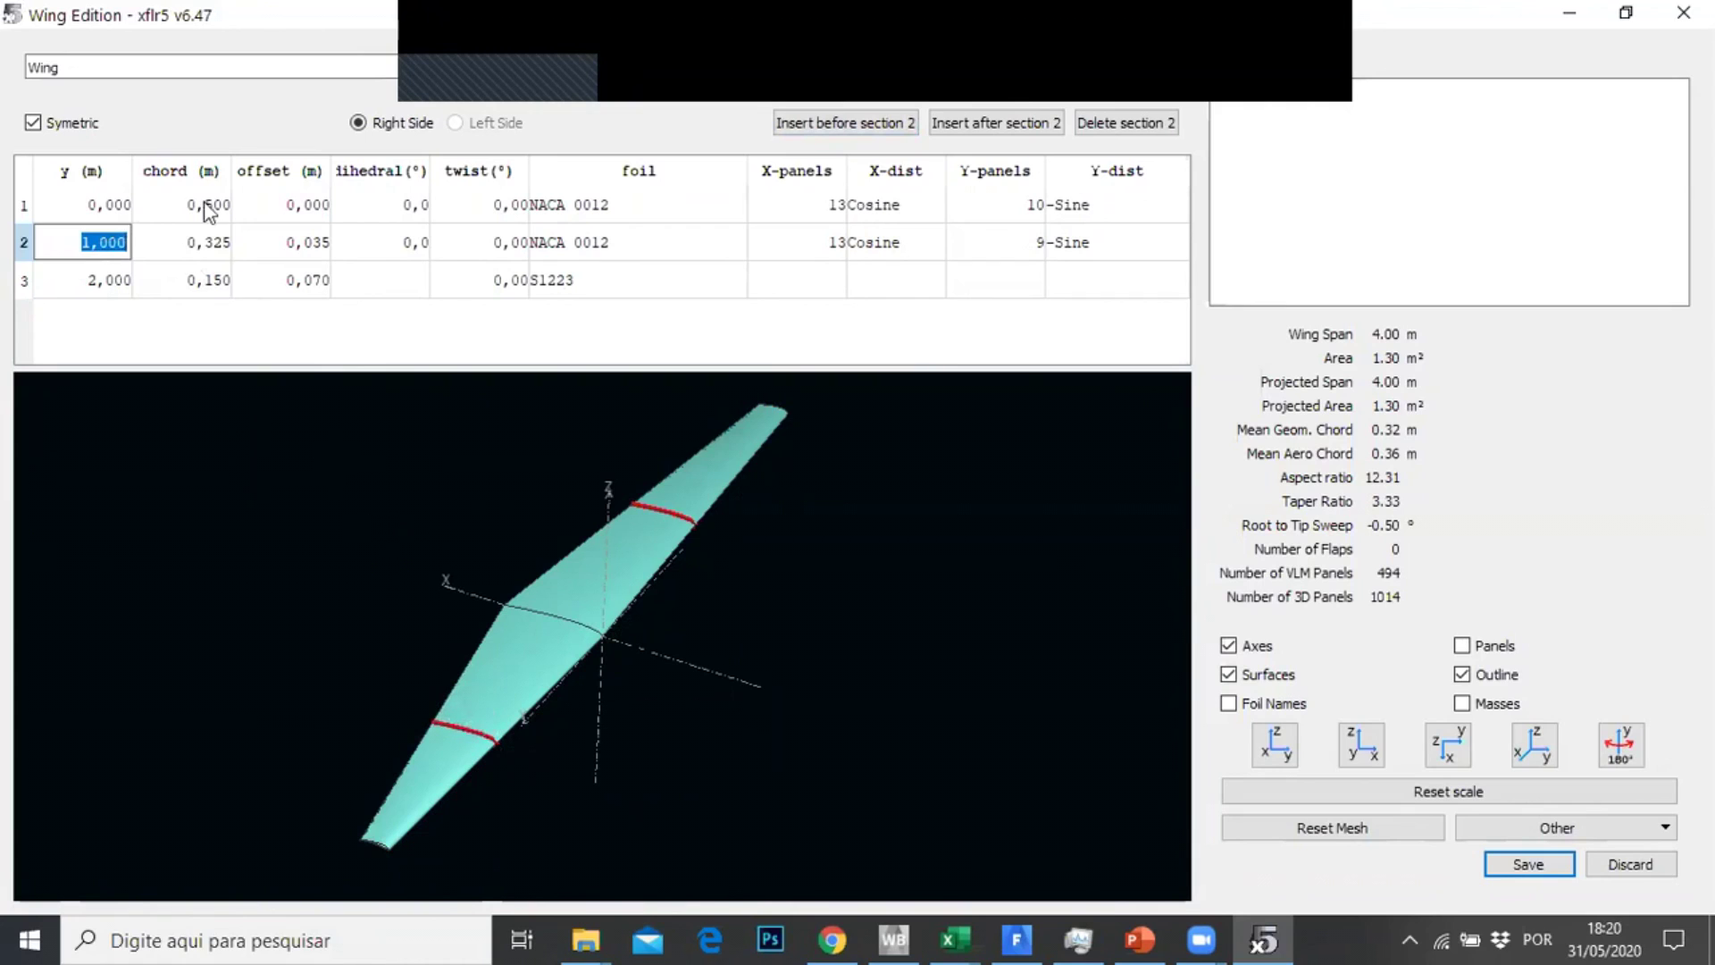
{"action": "left_click", "coordinate": [207, 241]}
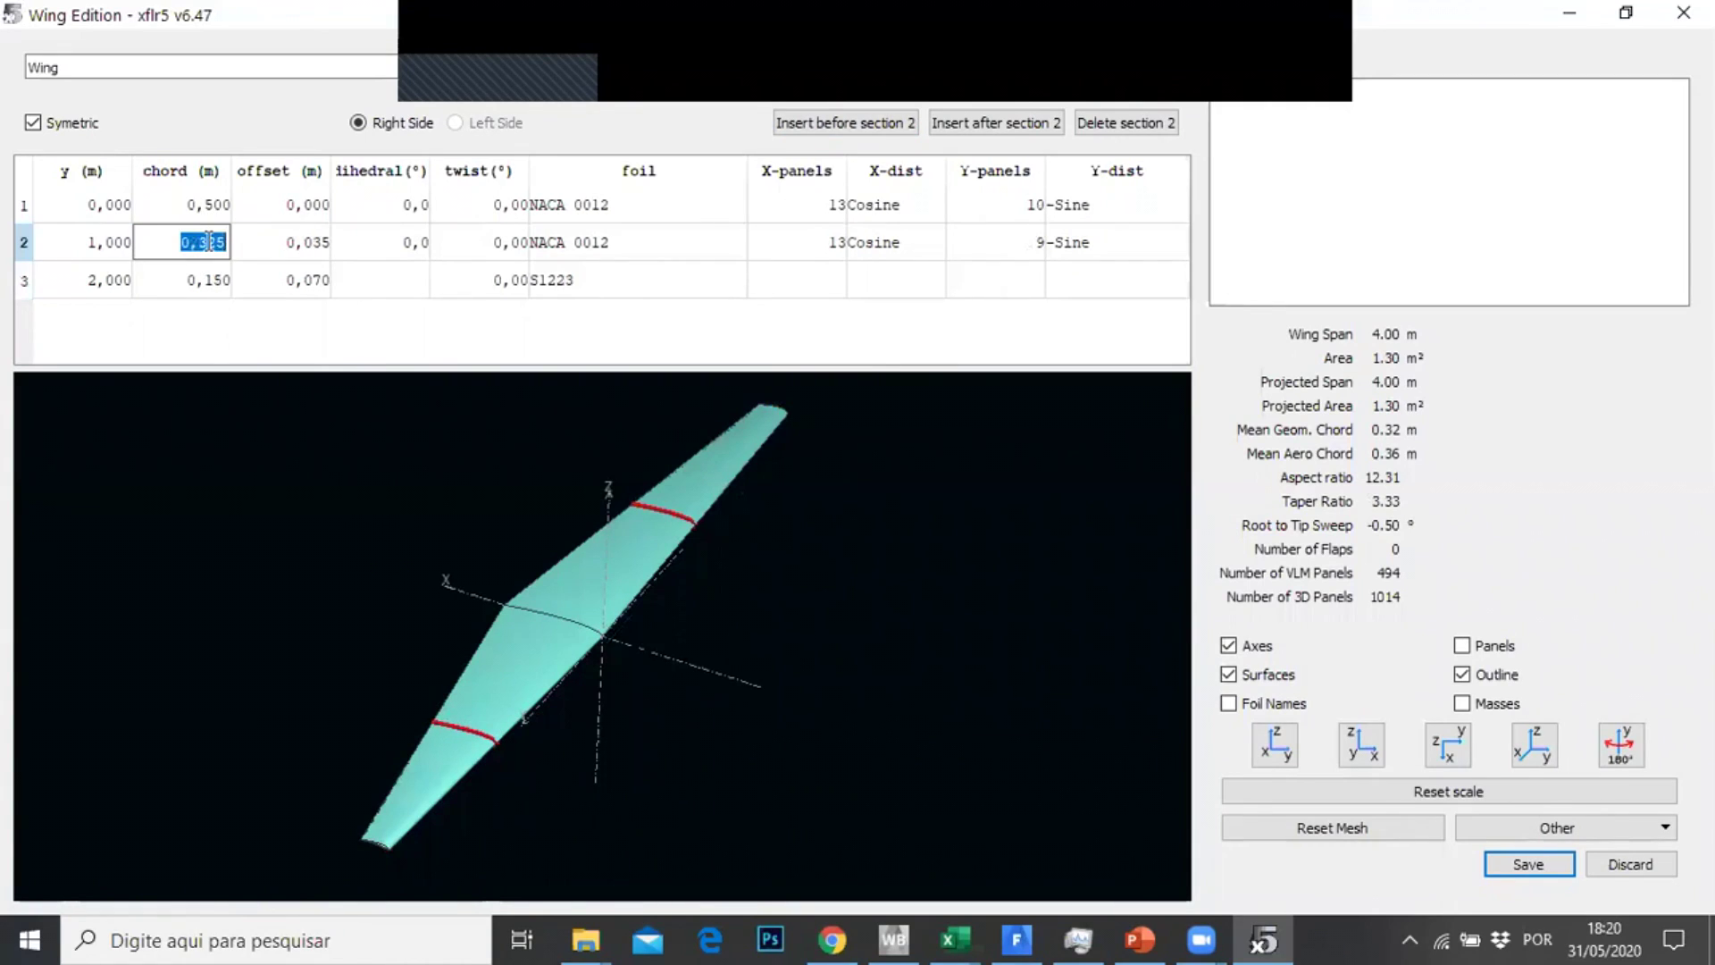
{"action": "type", "text": "0,5"}
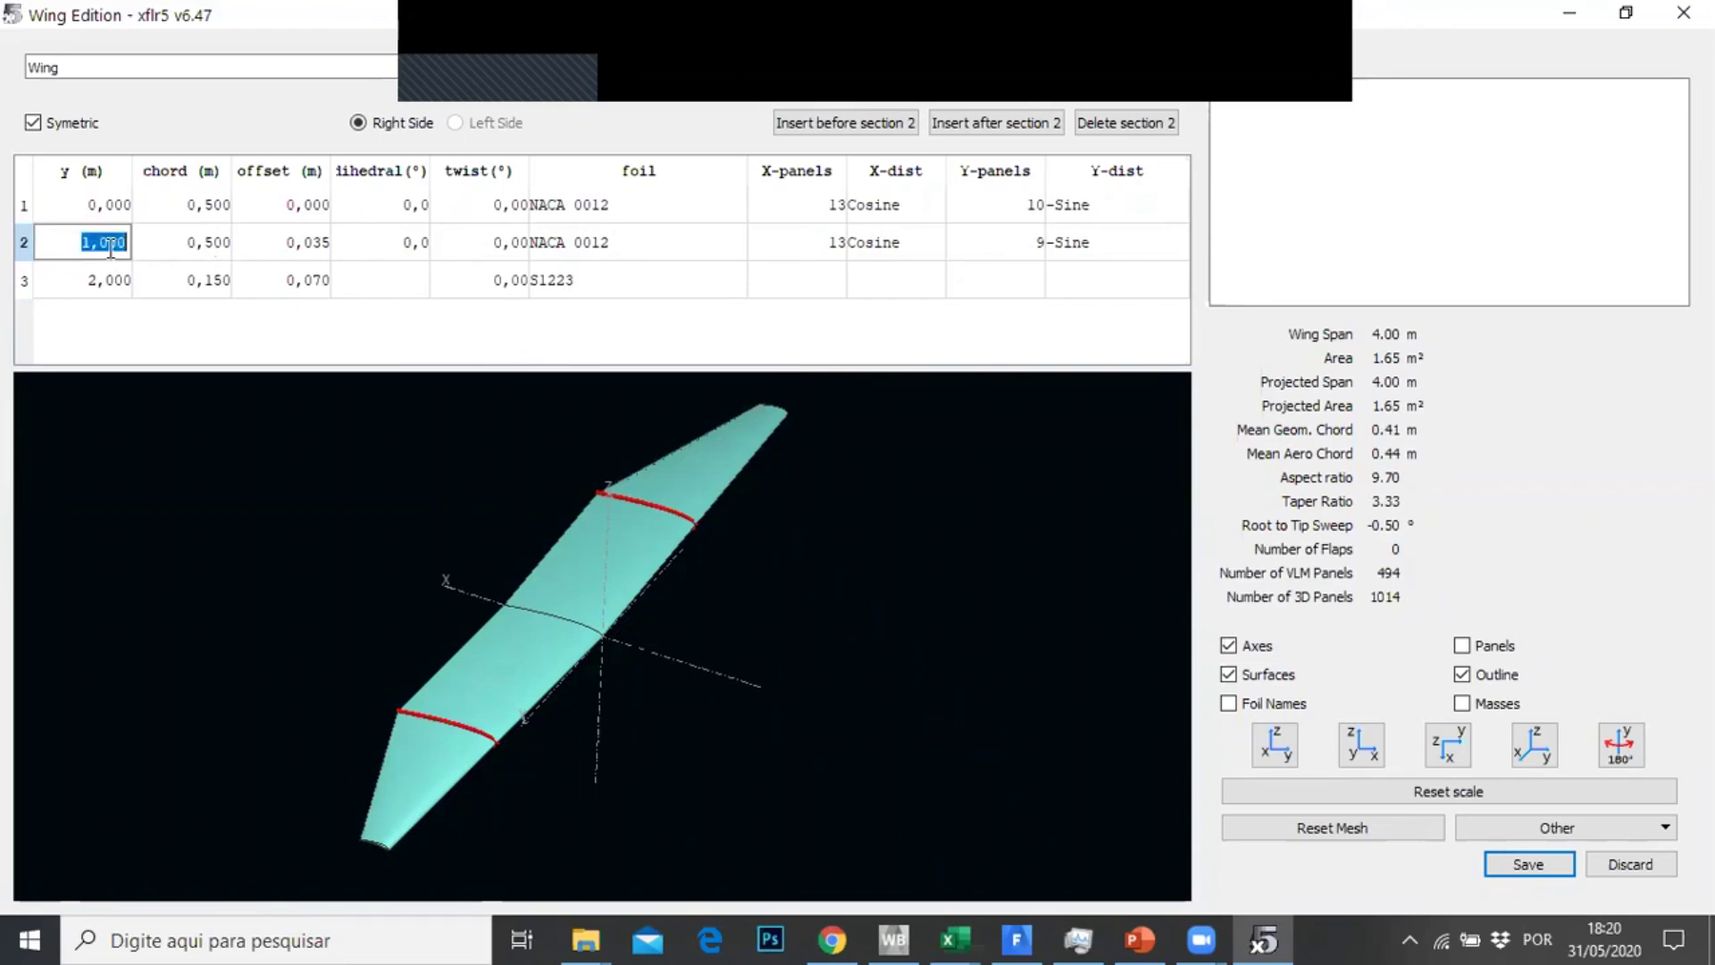
{"action": "type", "text": "1,"}
{"action": "type", "text": "7"}
{"action": "key", "text": "Return"}
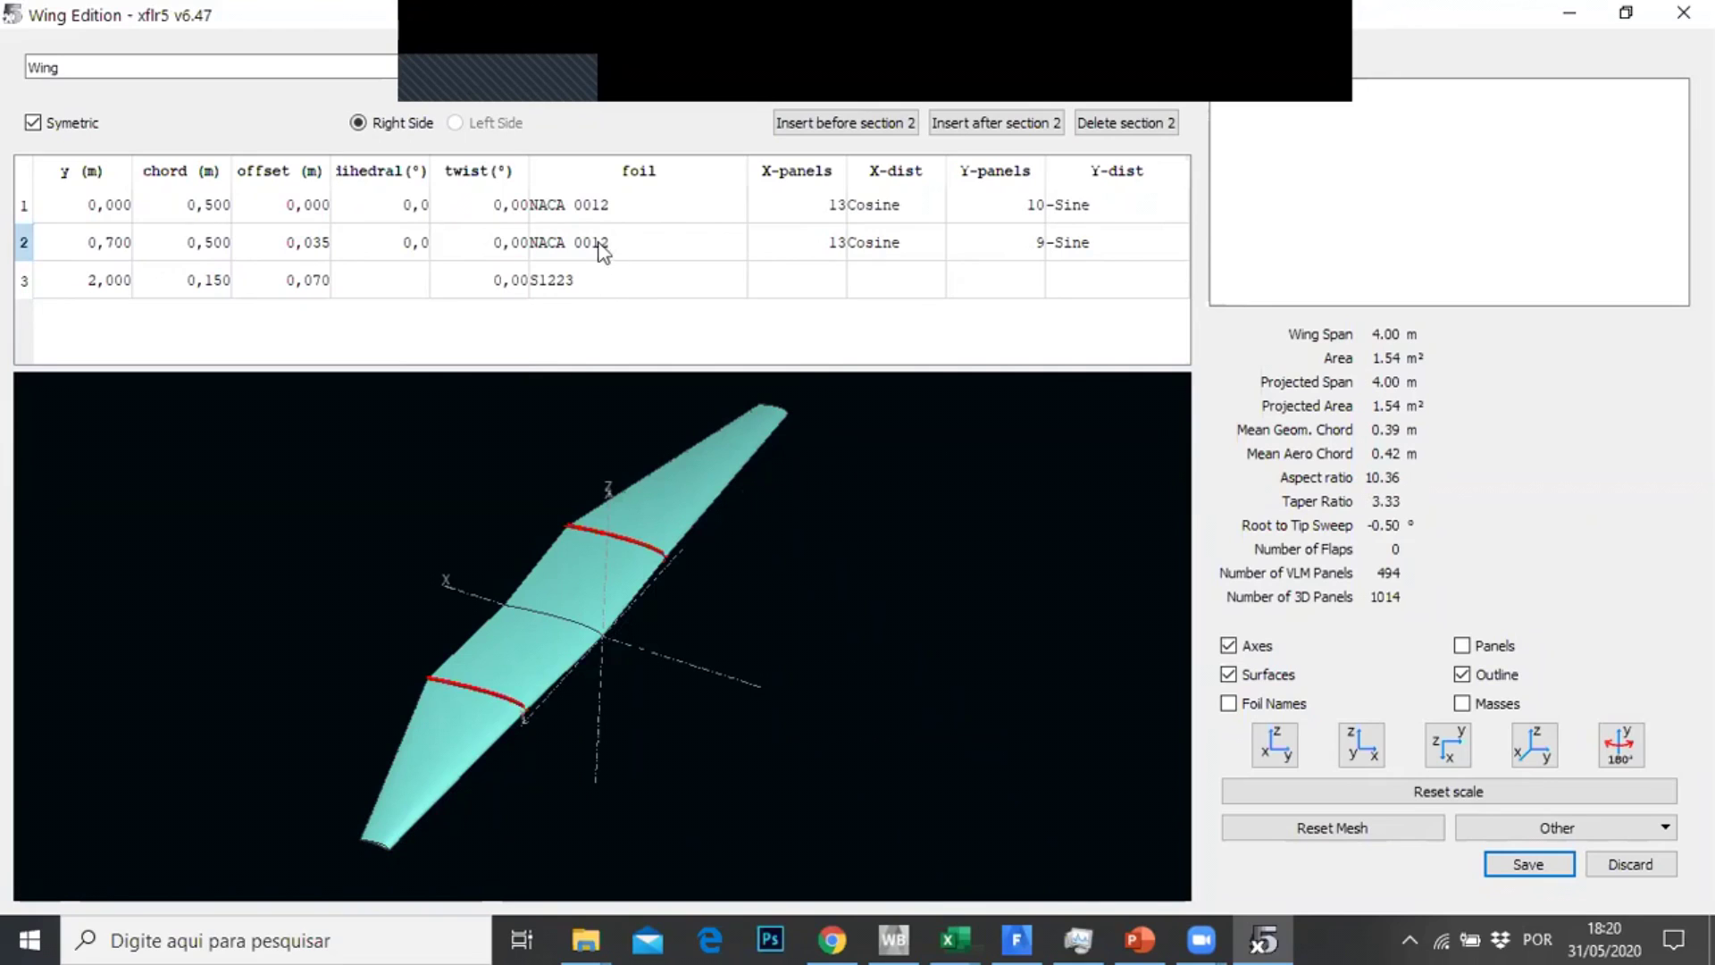
Change the tip section's foil to NACA 0012
{"action": "double_click", "coordinate": [581, 214]}
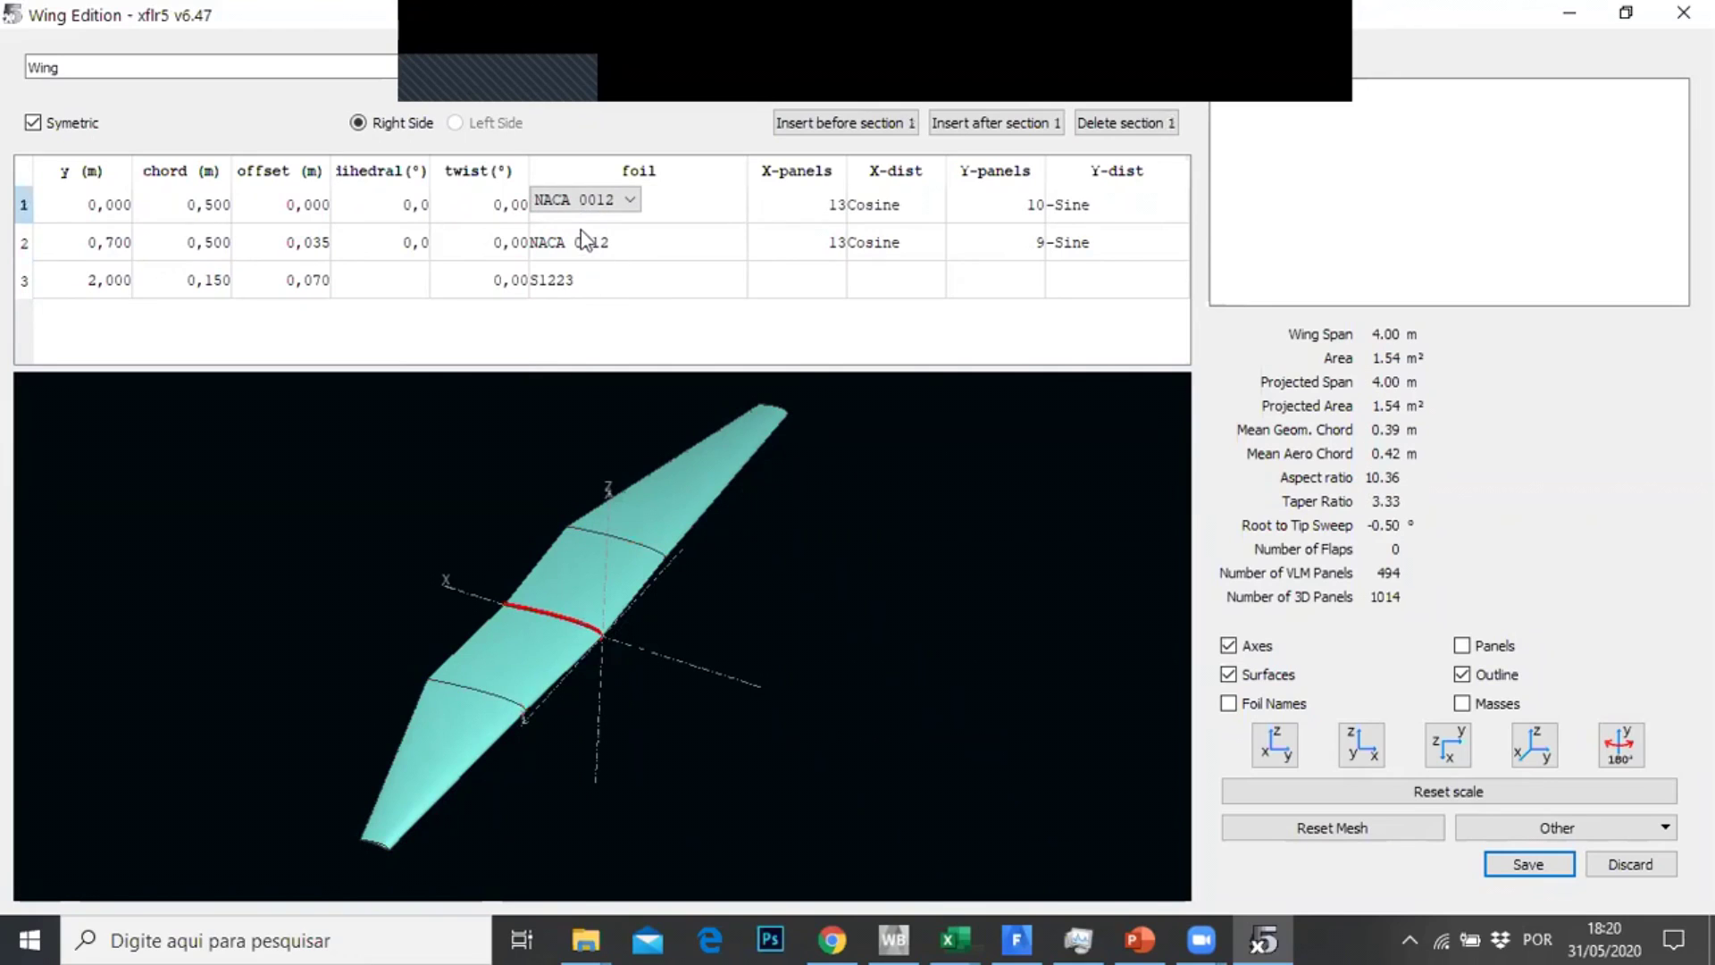
{"action": "double_click", "coordinate": [585, 242]}
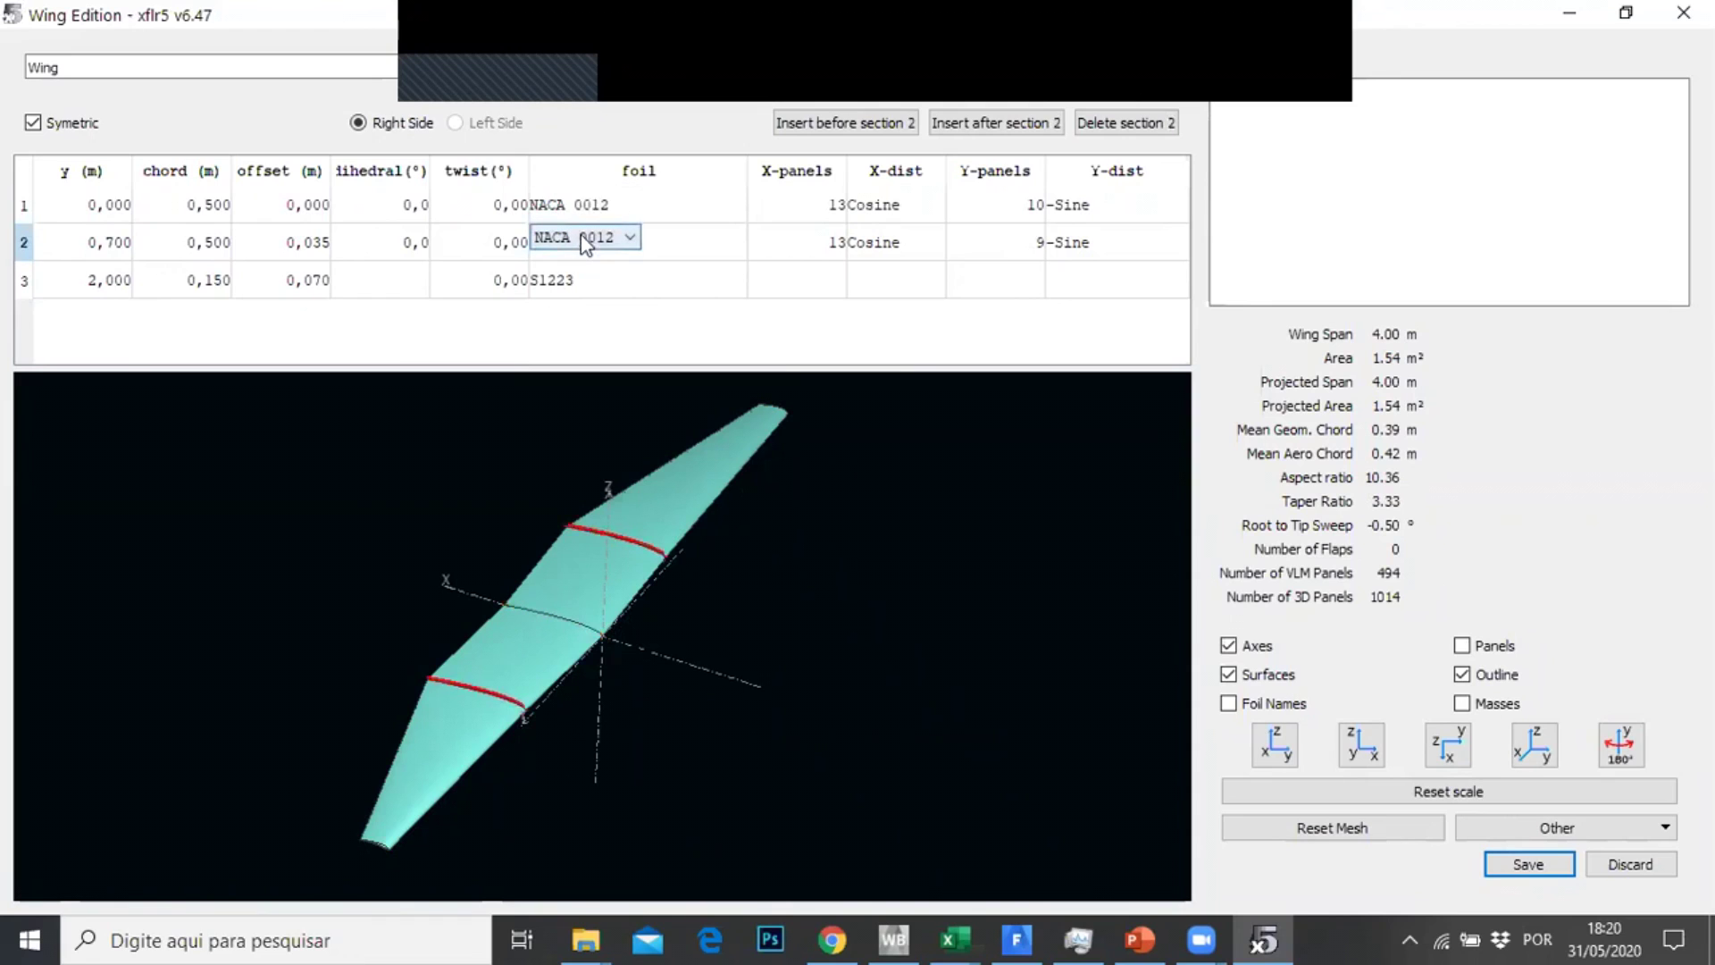
{"action": "double_click", "coordinate": [581, 270]}
{"action": "left_click", "coordinate": [581, 269]}
{"action": "left_click", "coordinate": [583, 297]}
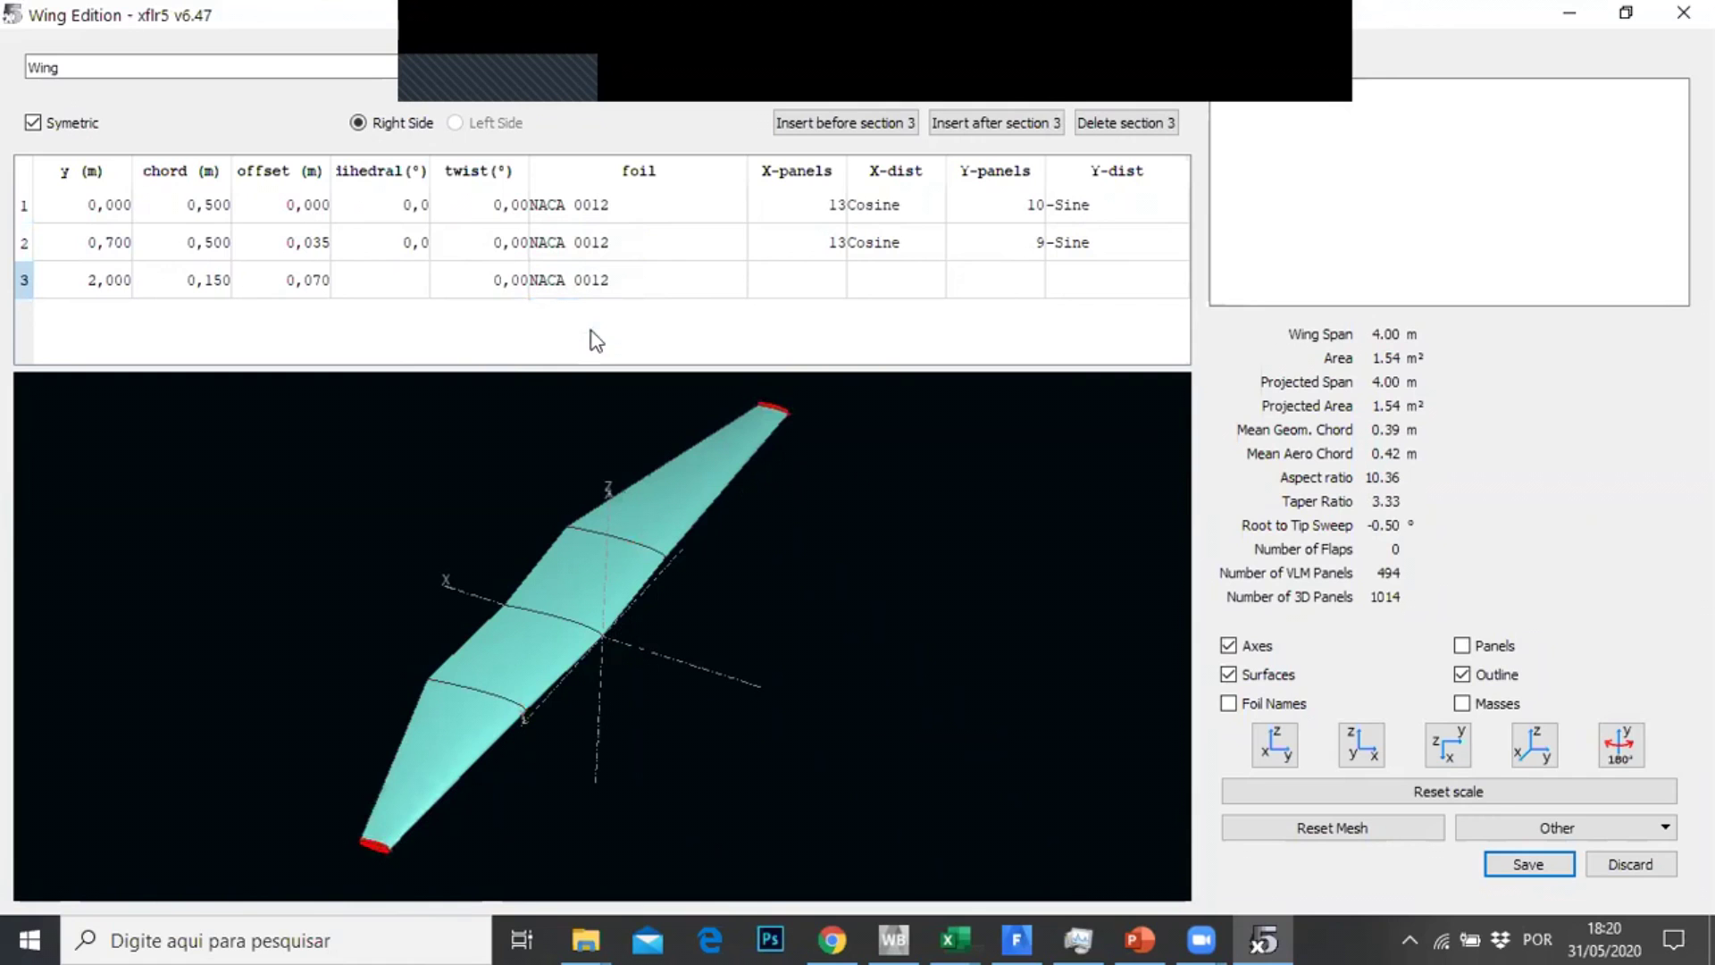
{"action": "left_click_drag", "start_coordinate": [769, 575], "coordinate": [685, 618]}
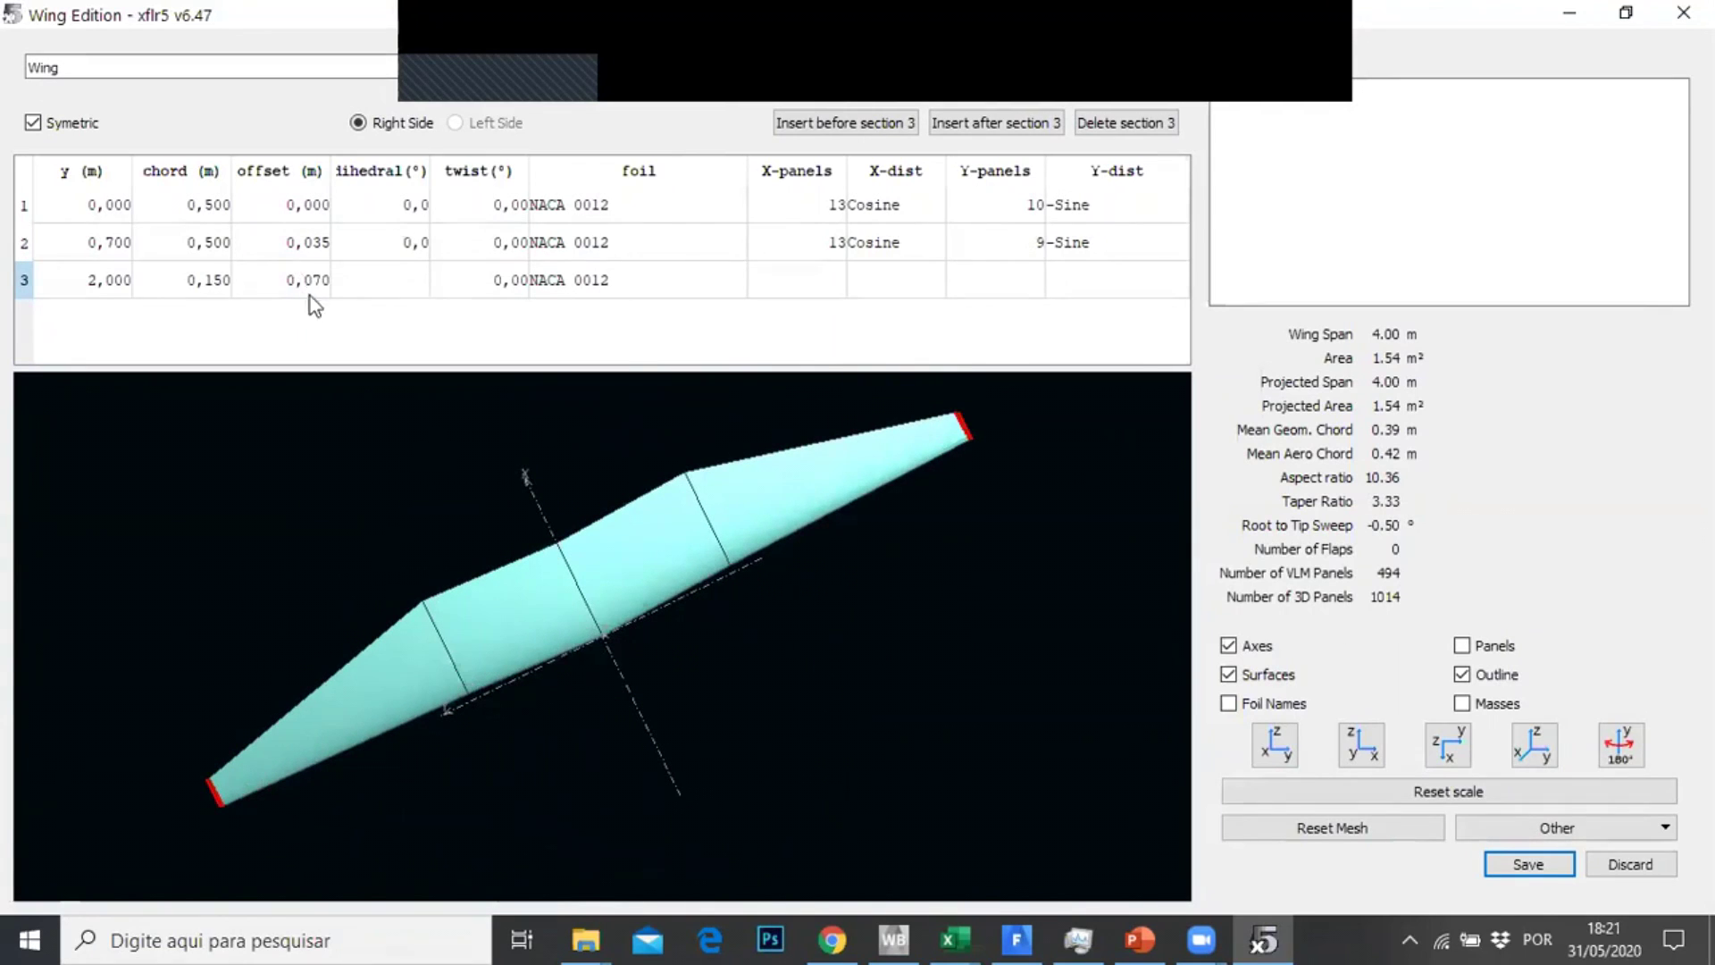
Set the middle section's offset to 0 to straighten the leading edge, and save the wing
{"action": "left_click", "coordinate": [289, 258]}
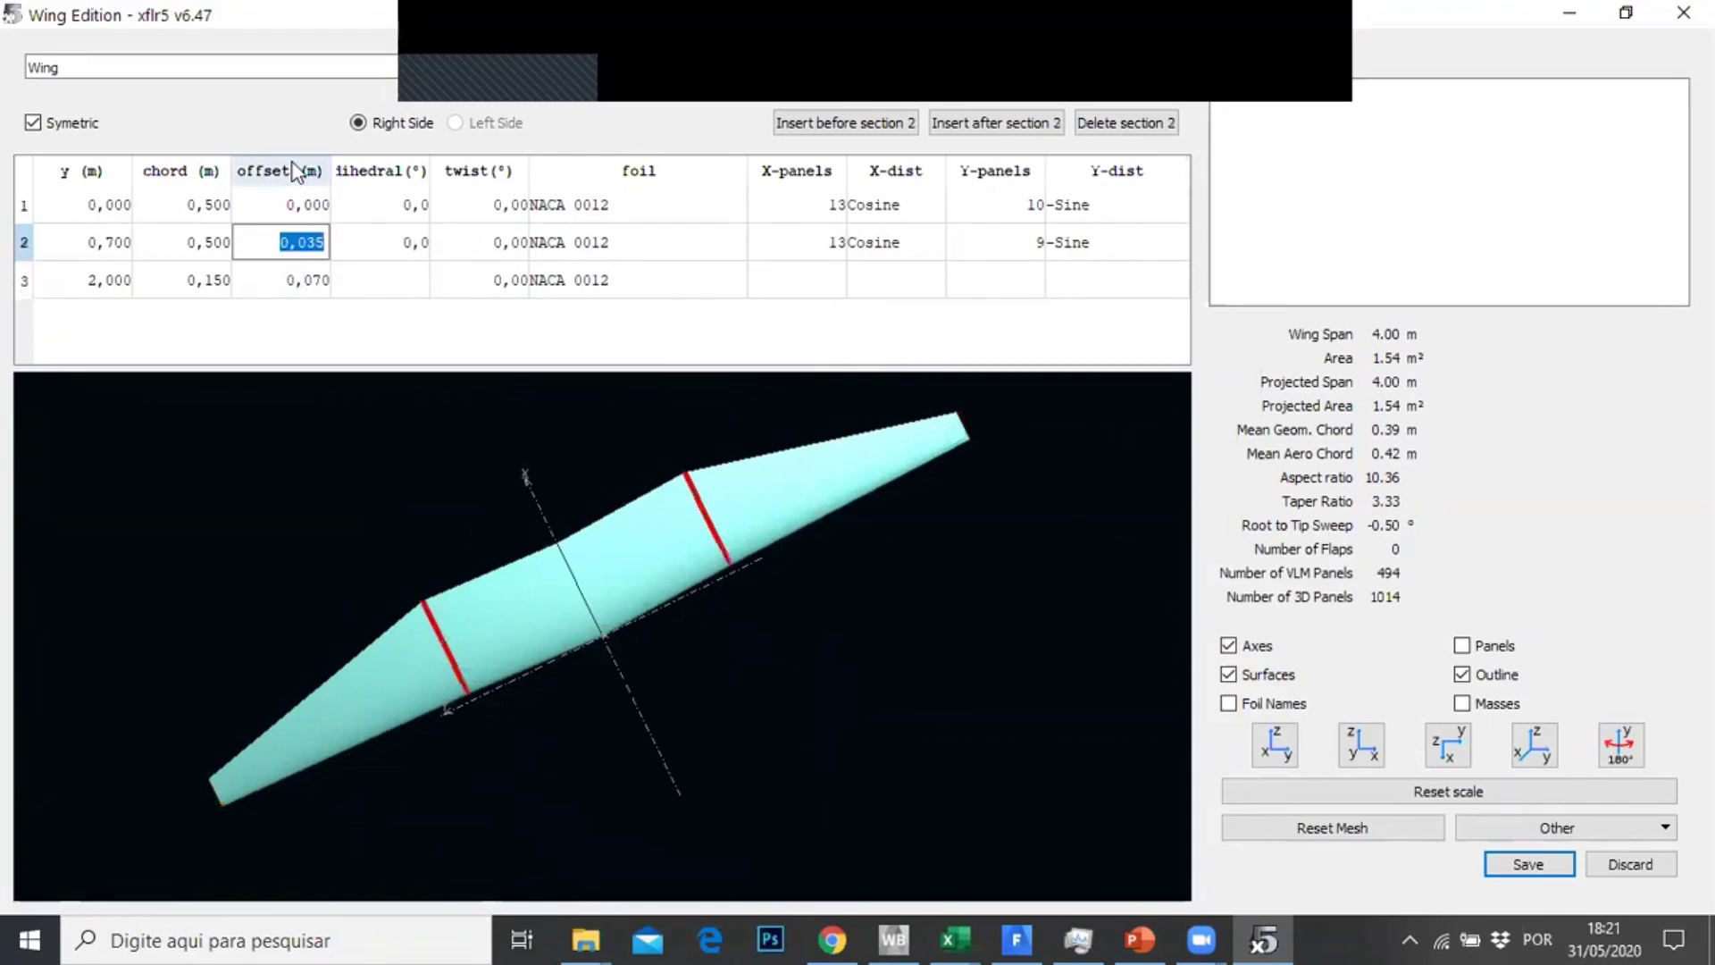
{"action": "type", "text": "0"}
{"action": "key", "text": "Return"}
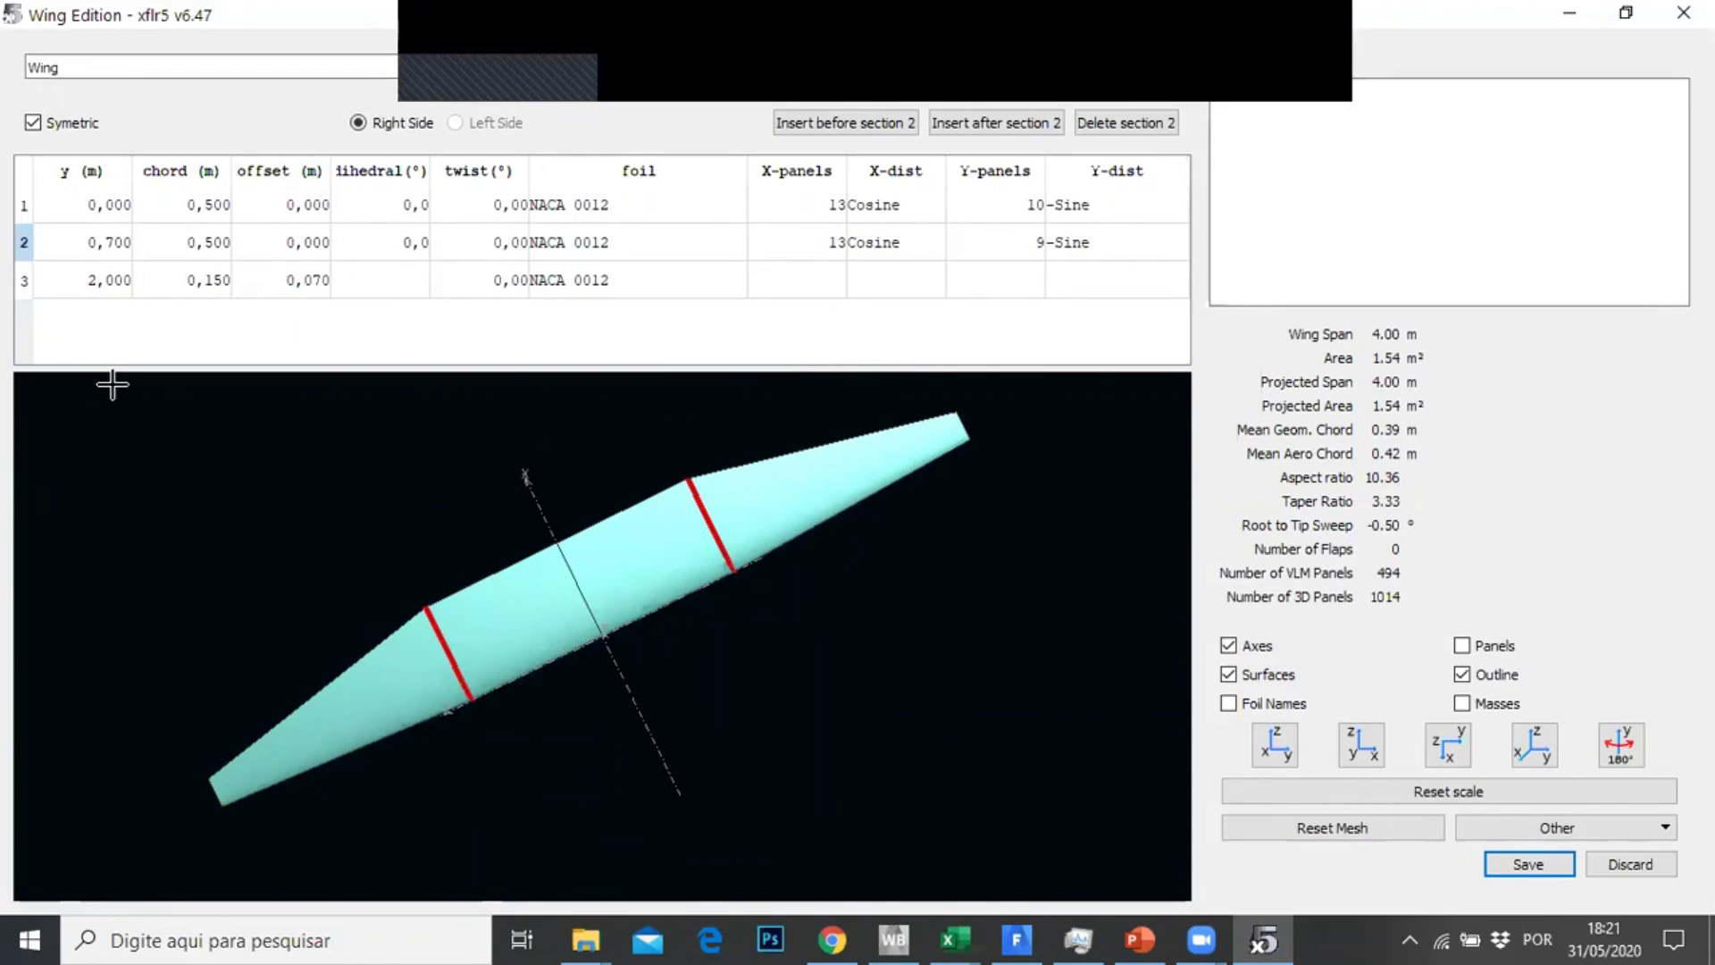
{"action": "left_click_drag", "start_coordinate": [491, 463], "coordinate": [639, 355]}
{"action": "left_click_drag", "start_coordinate": [715, 525], "coordinate": [705, 683]}
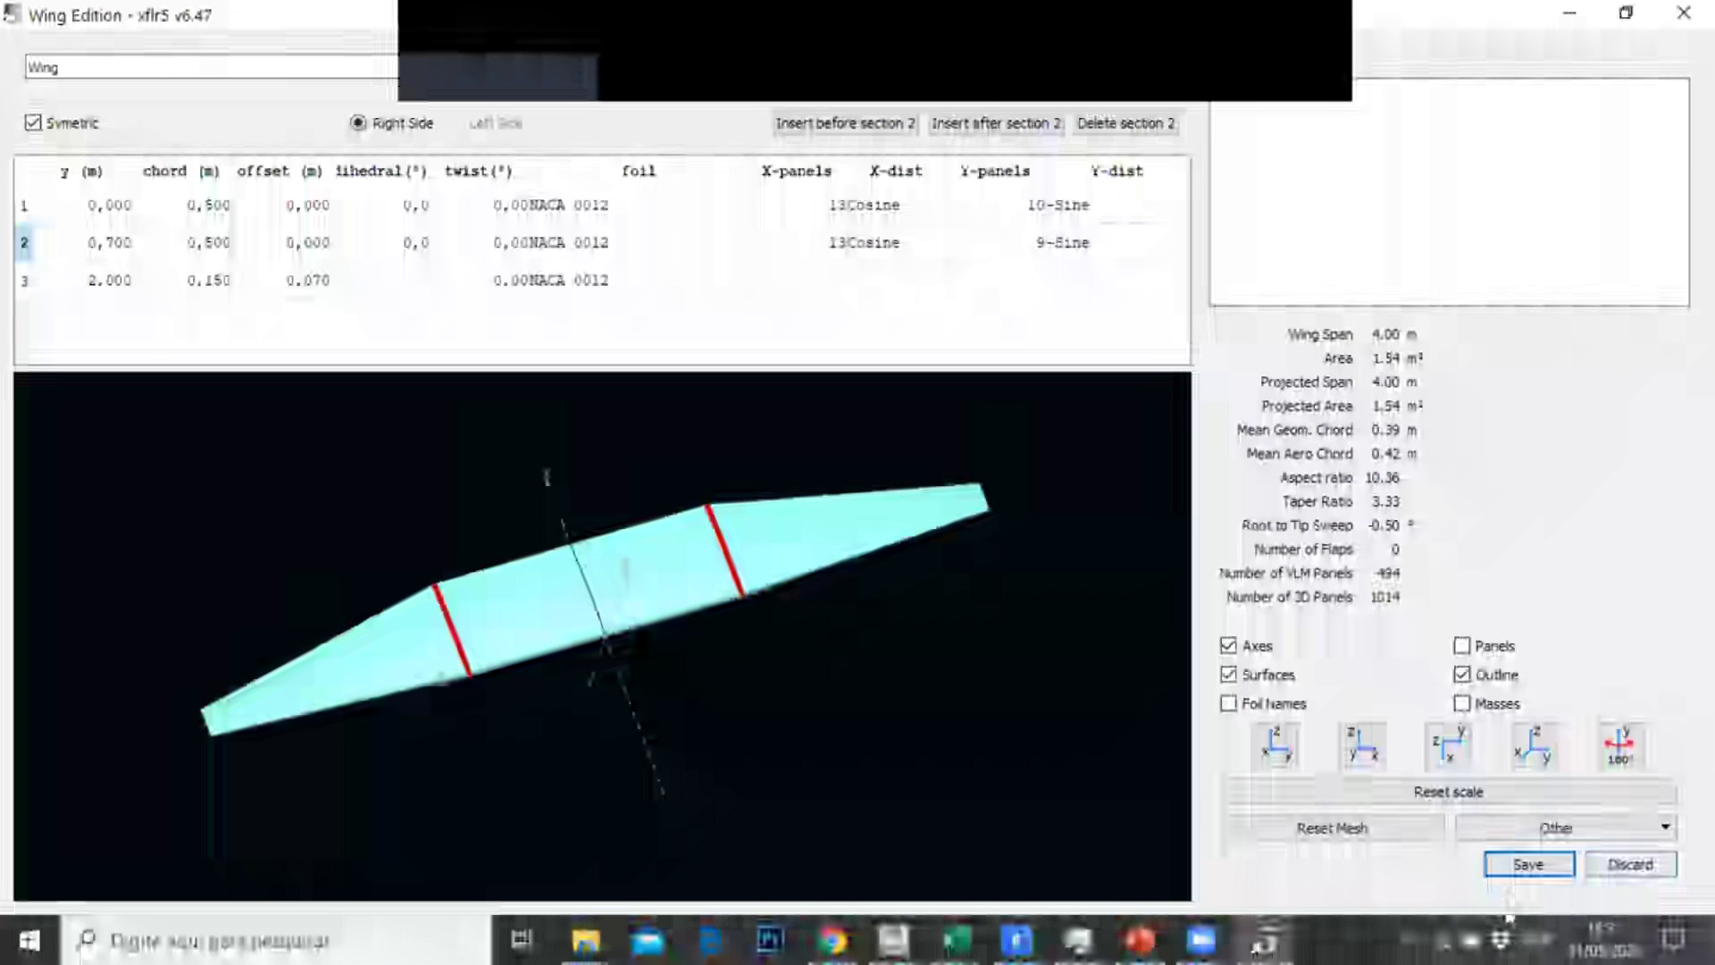
{"action": "left_click", "coordinate": [1524, 866]}
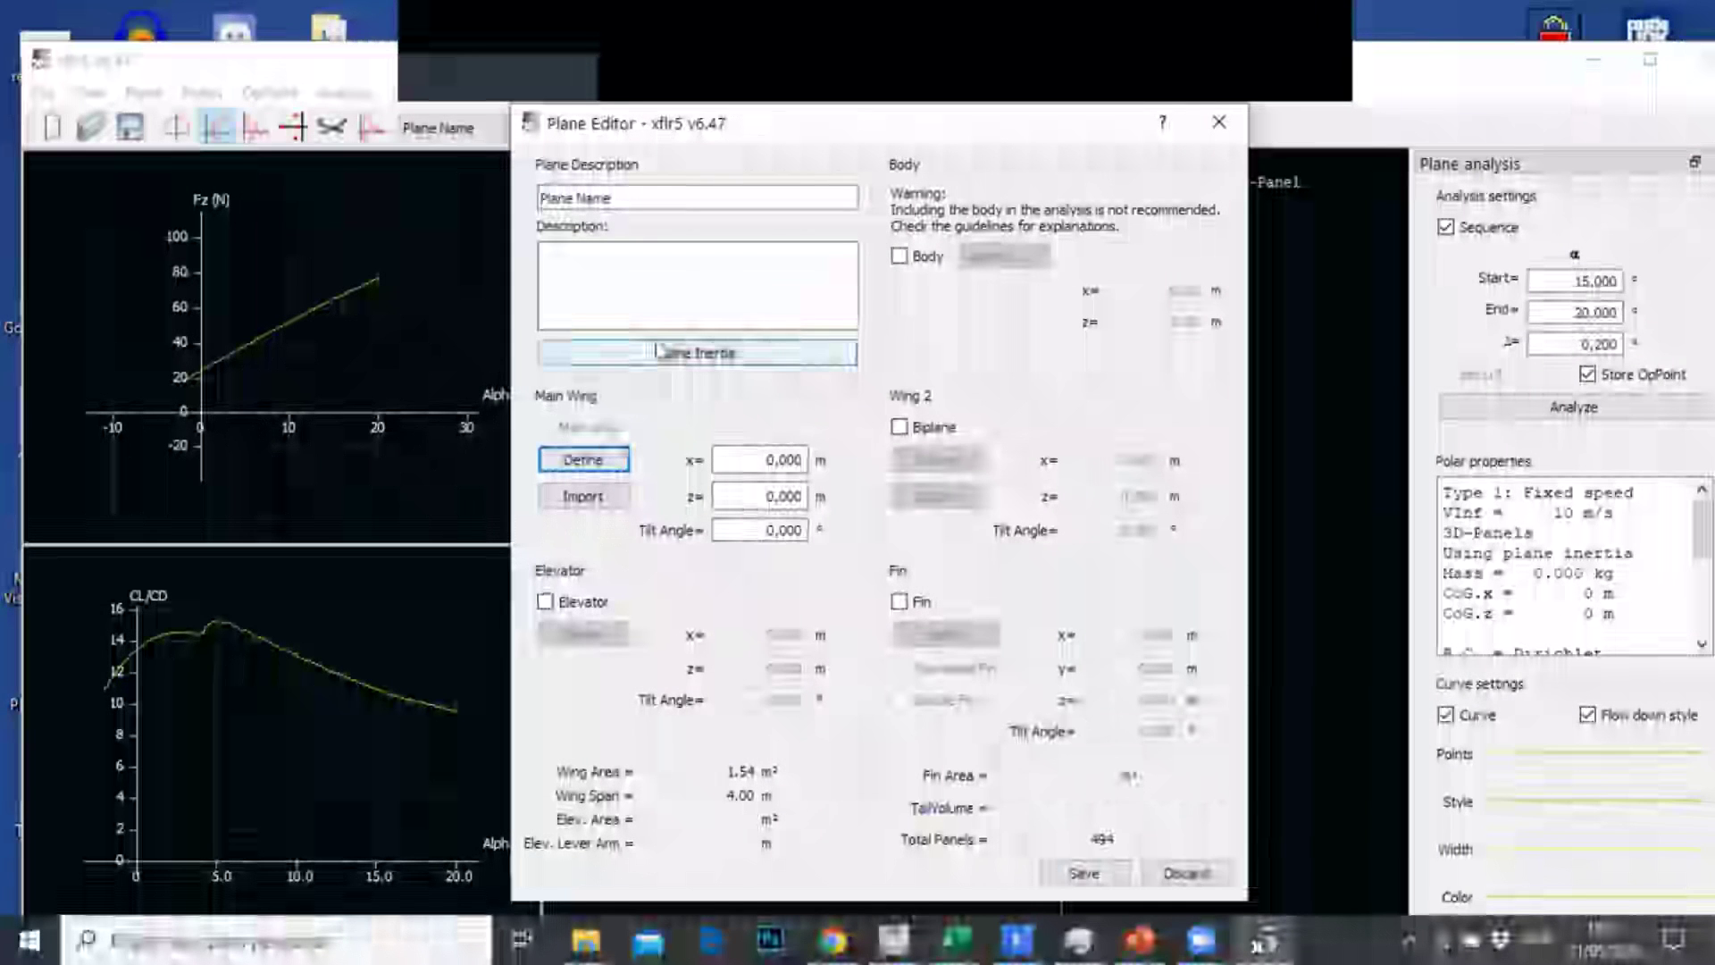
Set the main wing's mass to 2 kg in the plane inertia properties and save both inertia forms
{"action": "left_click", "coordinate": [665, 356]}
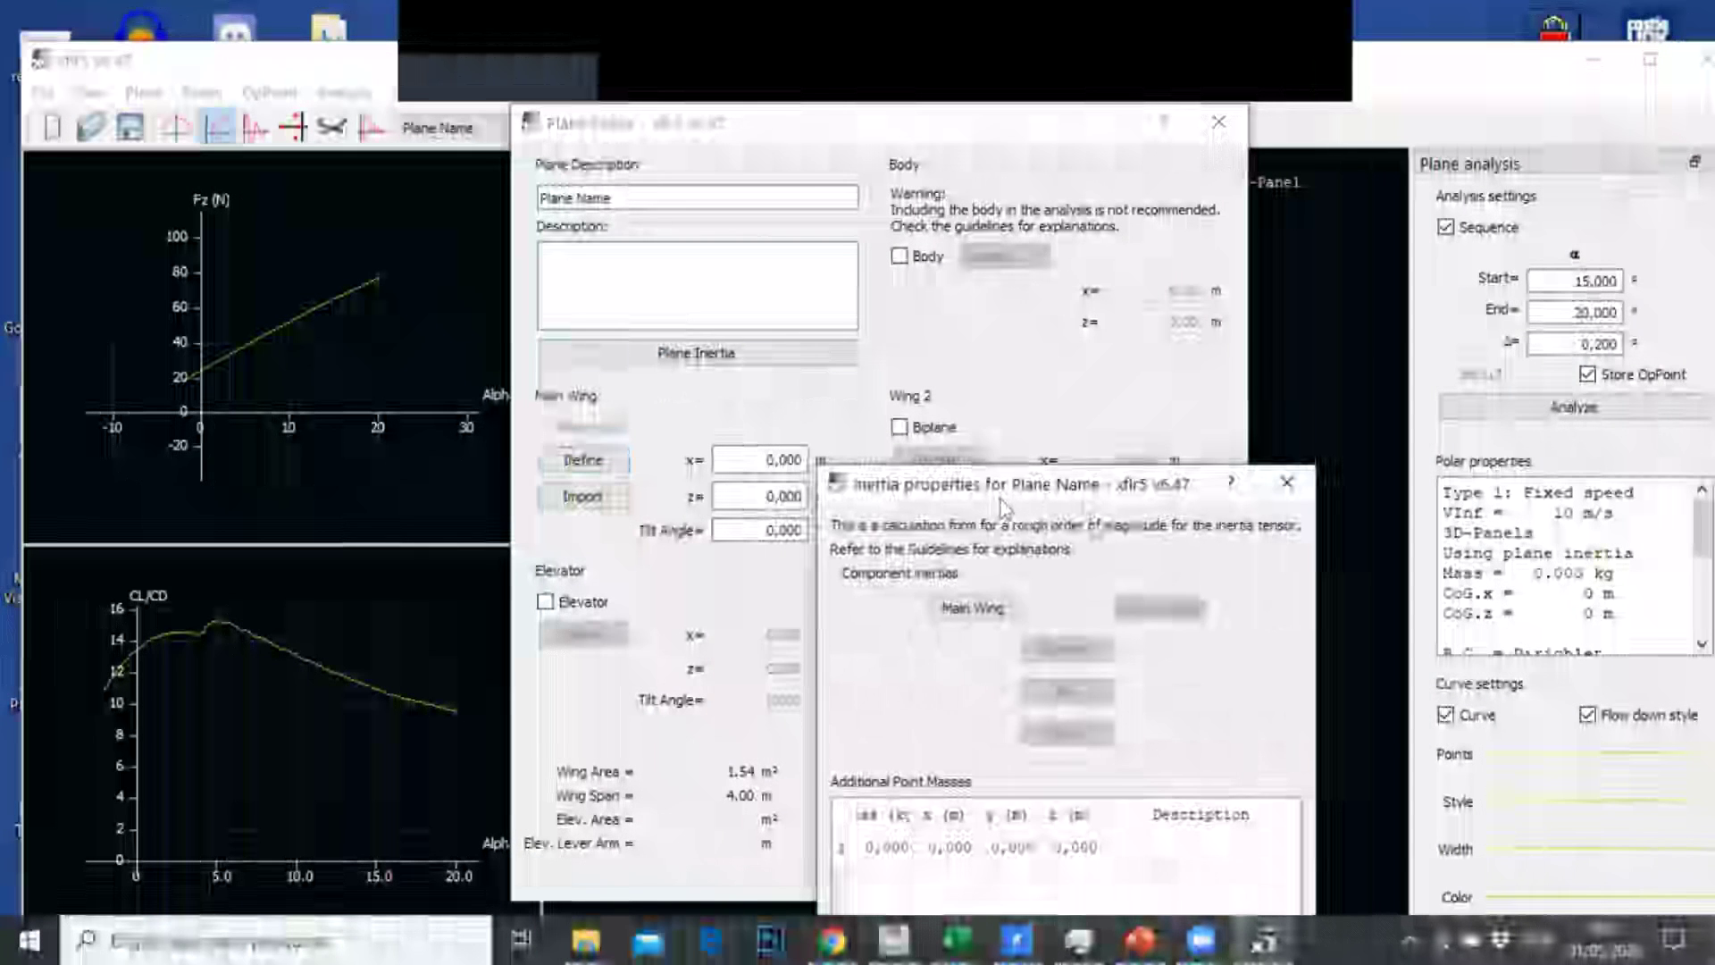
{"action": "left_click_drag", "start_coordinate": [1056, 487], "coordinate": [894, 212]}
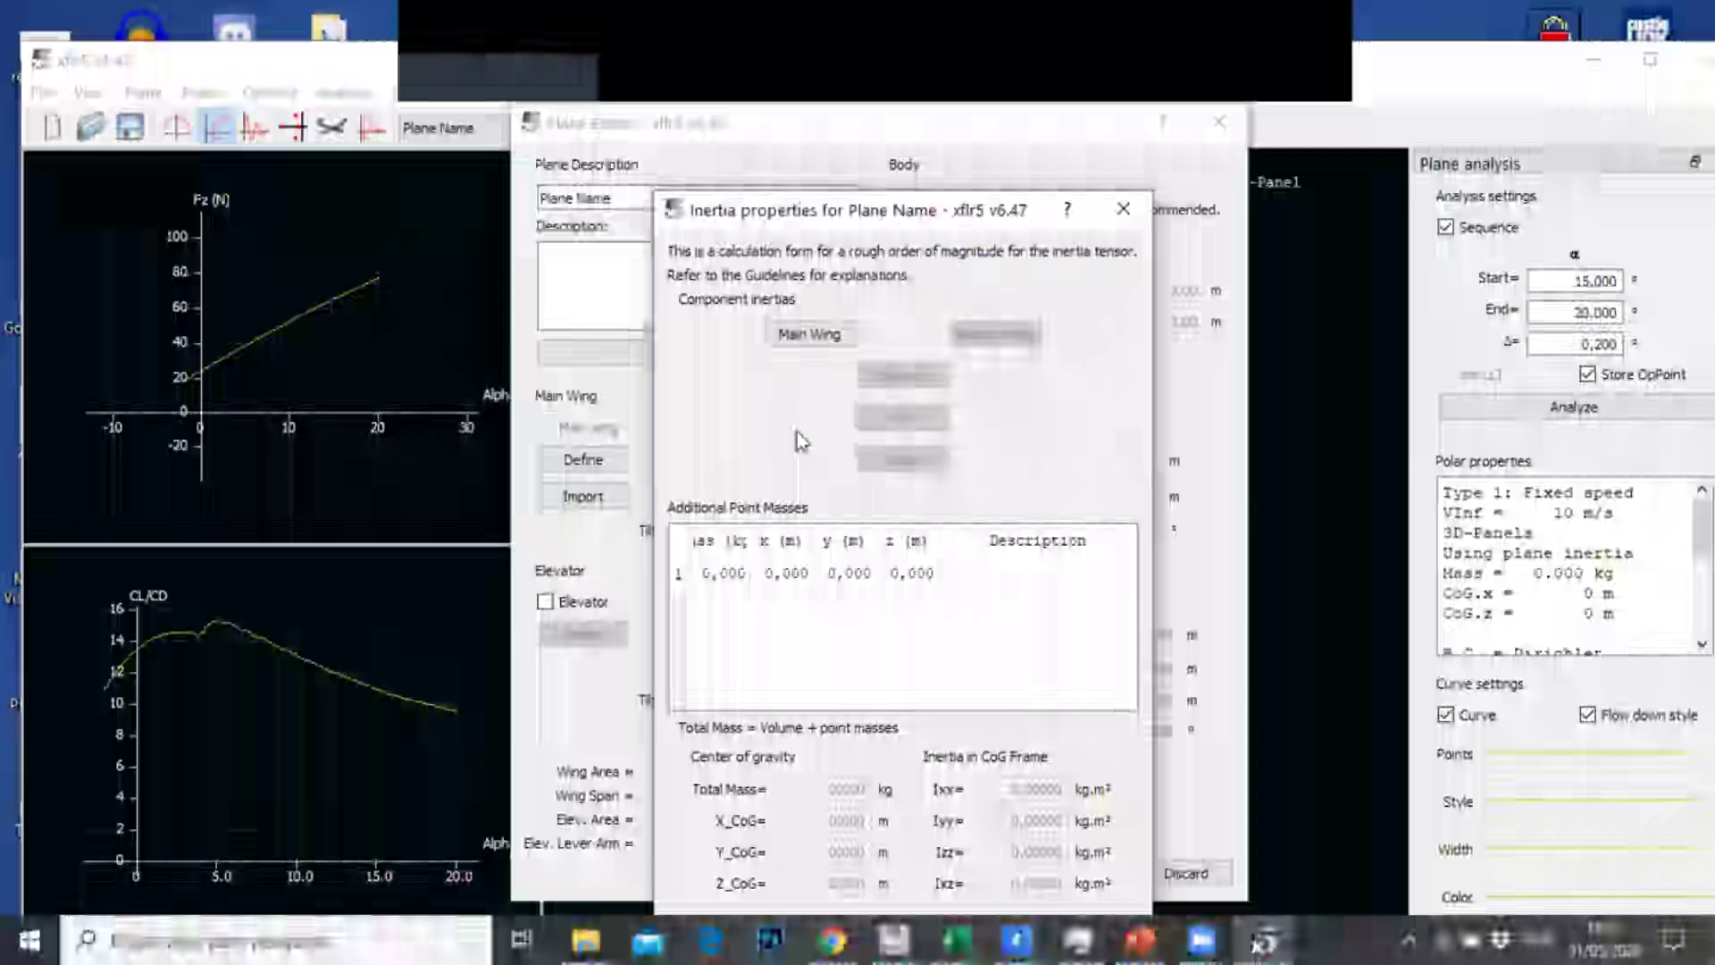
{"action": "left_click", "coordinate": [813, 334]}
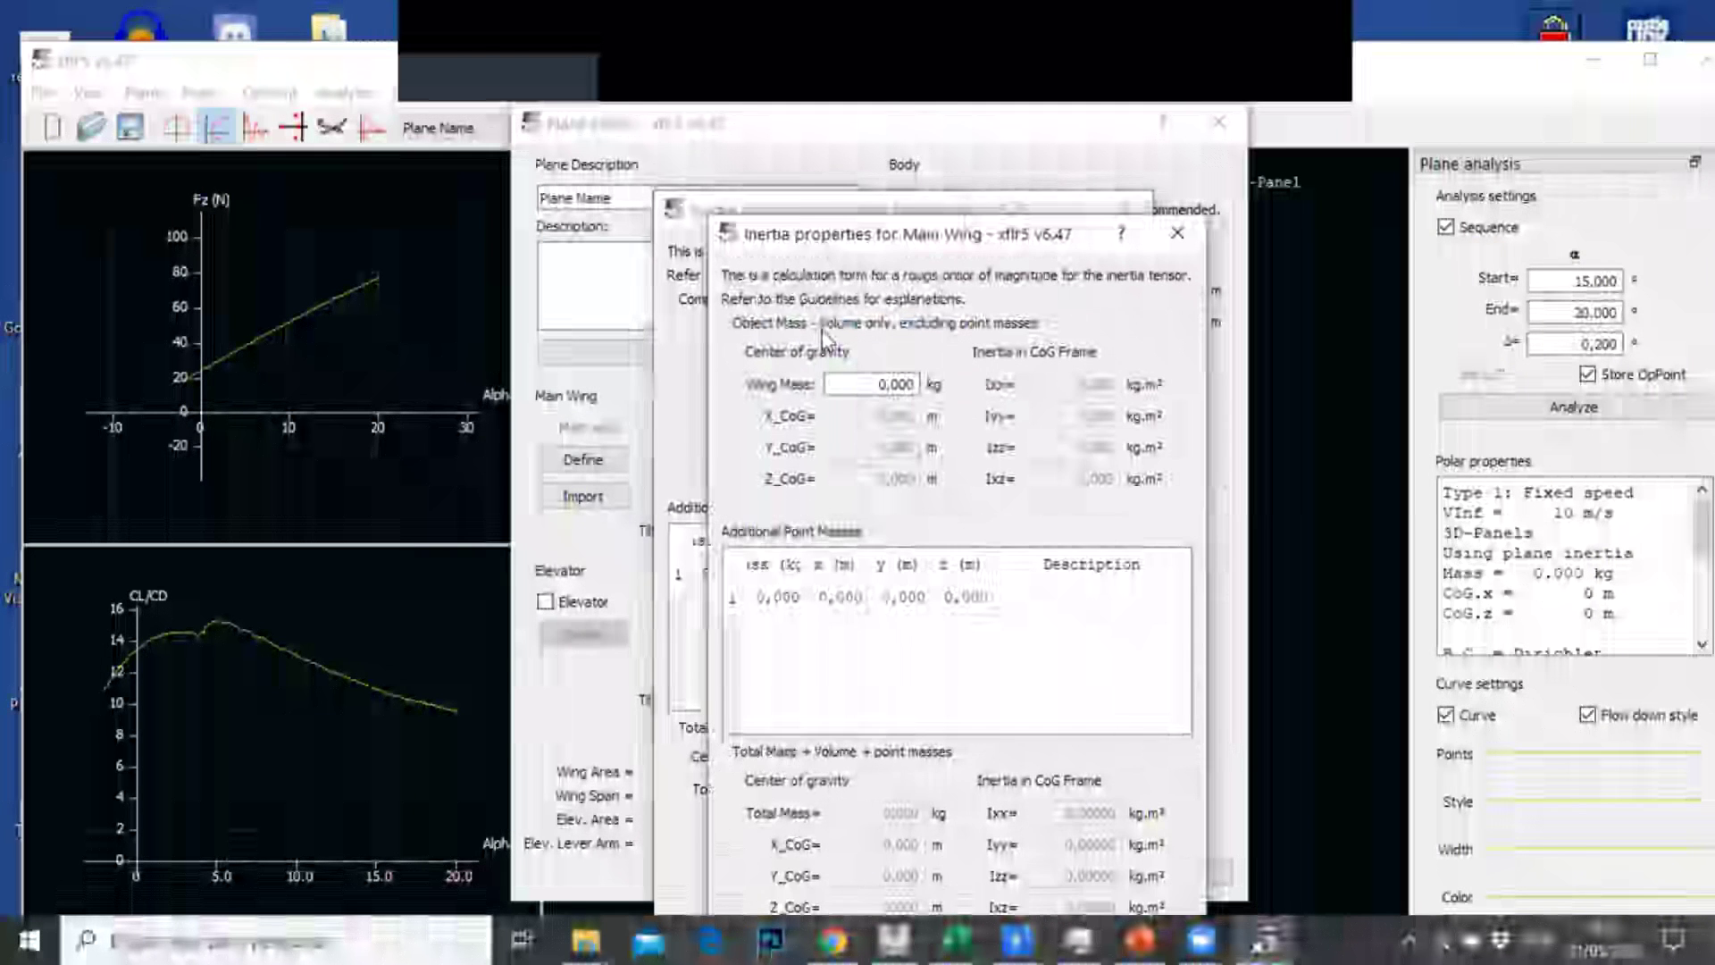
{"action": "left_click_drag", "start_coordinate": [966, 231], "coordinate": [953, 117]}
{"action": "left_click_drag", "start_coordinate": [842, 262], "coordinate": [981, 254]}
{"action": "type", "text": "2"}
{"action": "key", "text": "Return"}
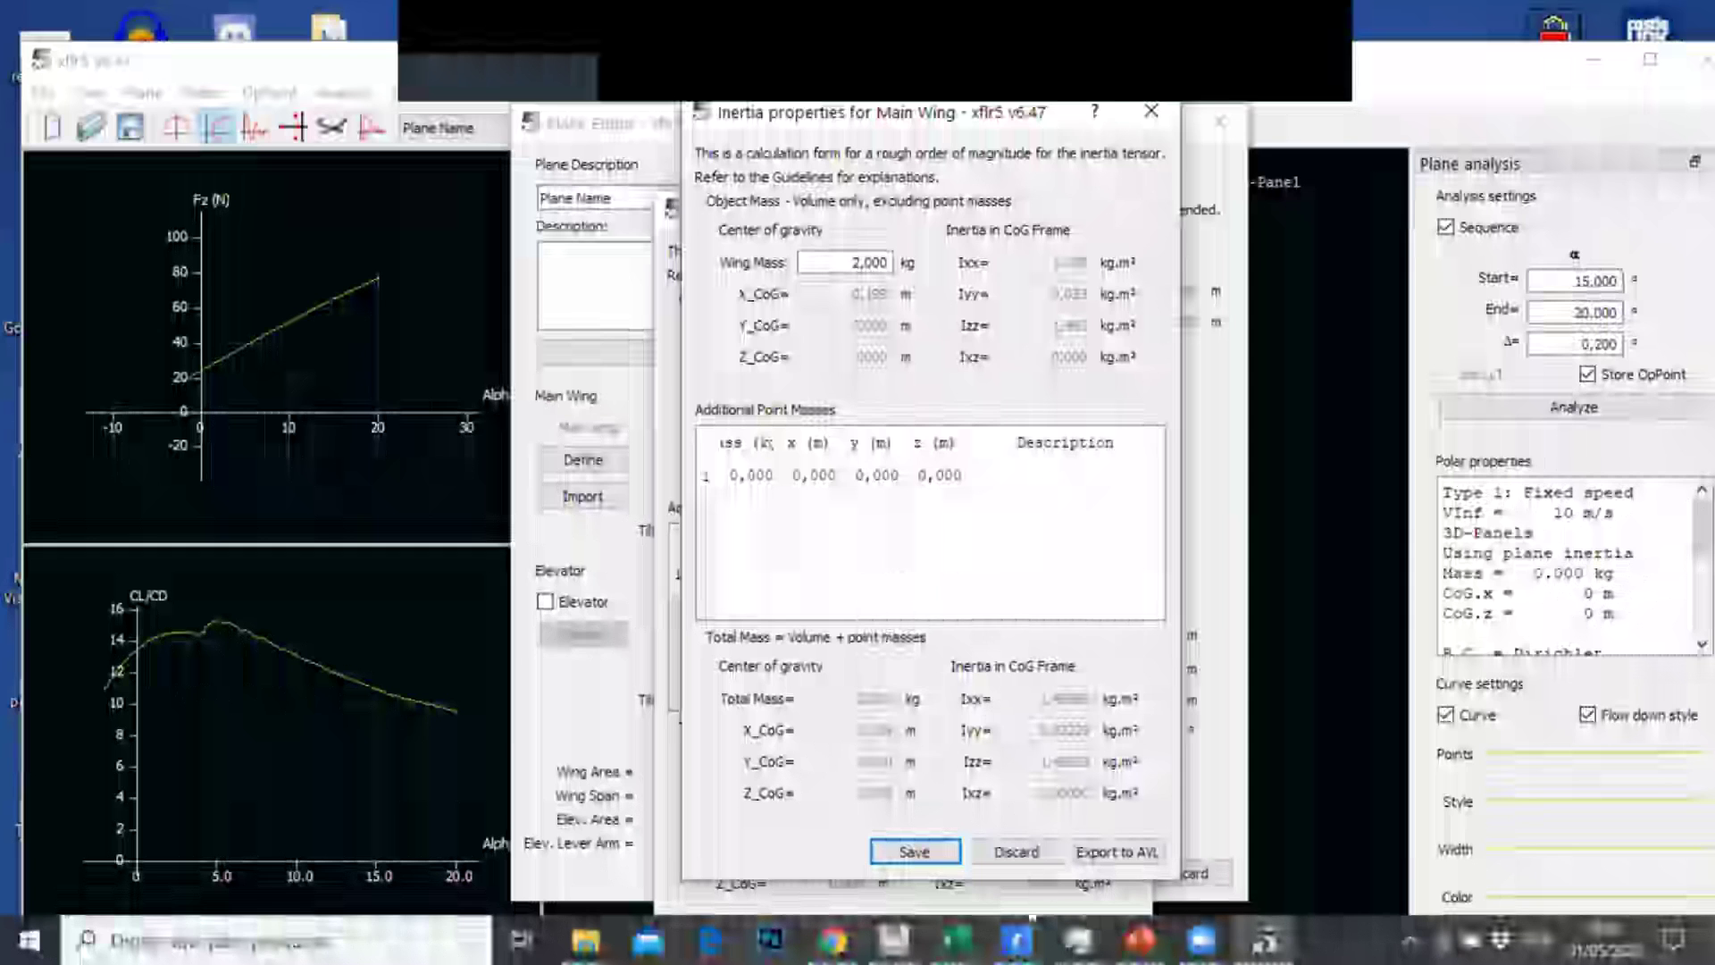
{"action": "left_click", "coordinate": [914, 852]}
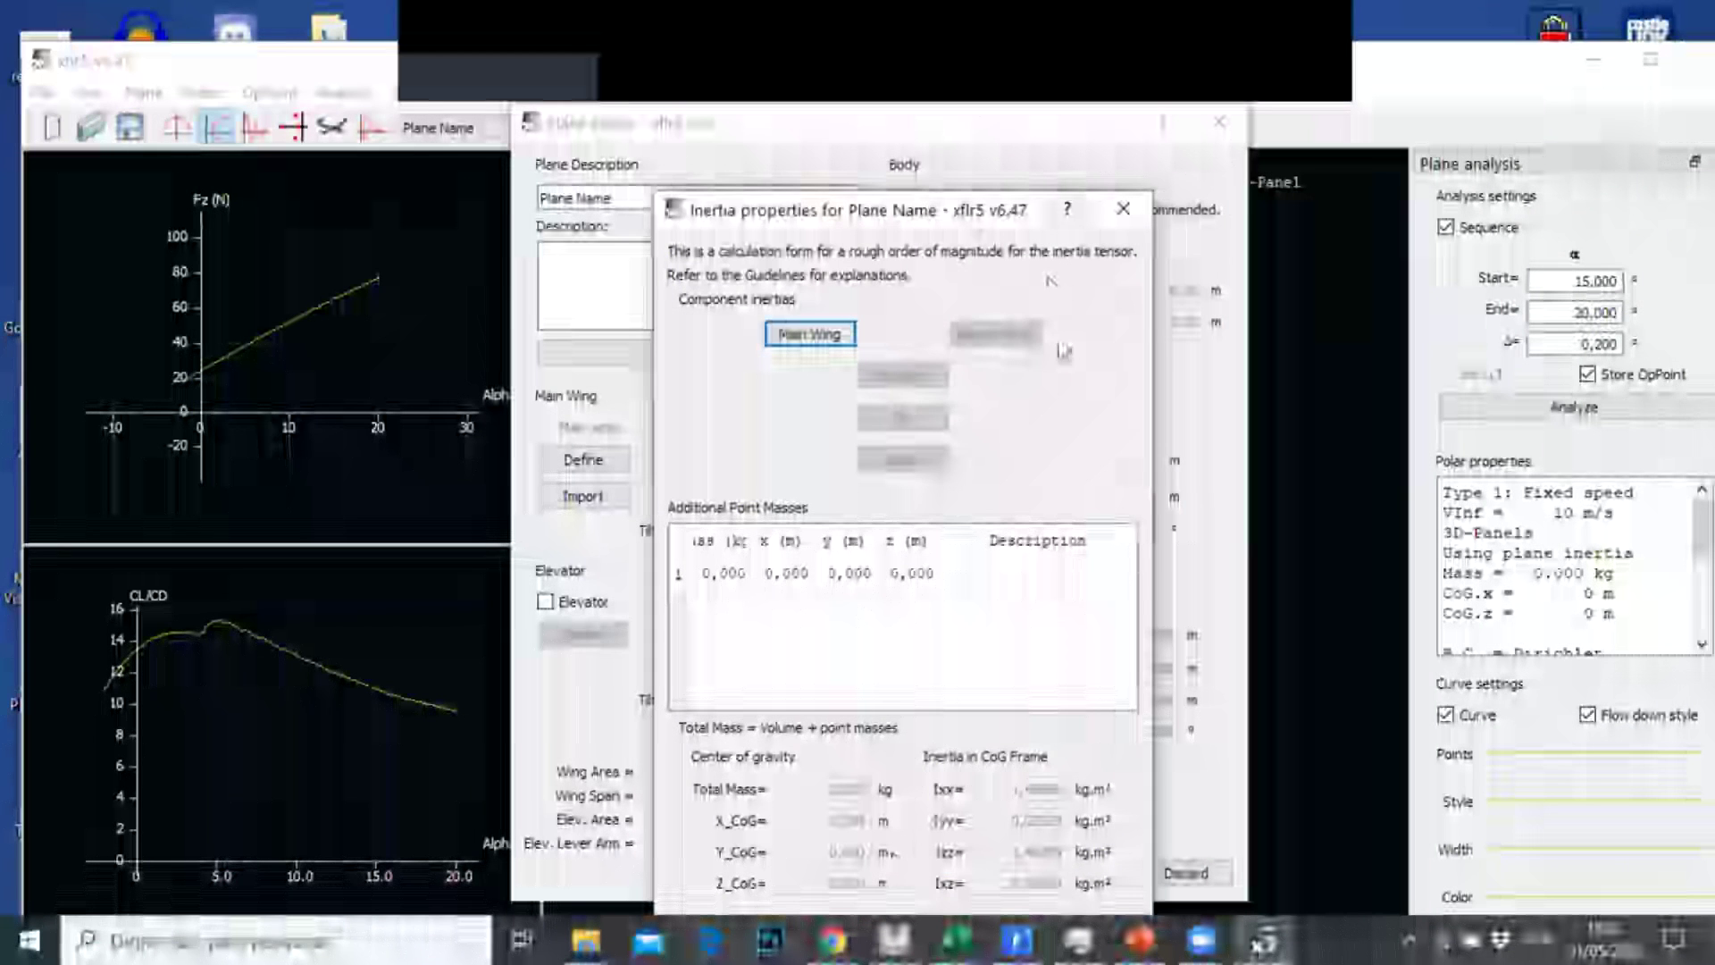
{"action": "left_click_drag", "start_coordinate": [976, 211], "coordinate": [963, 112]}
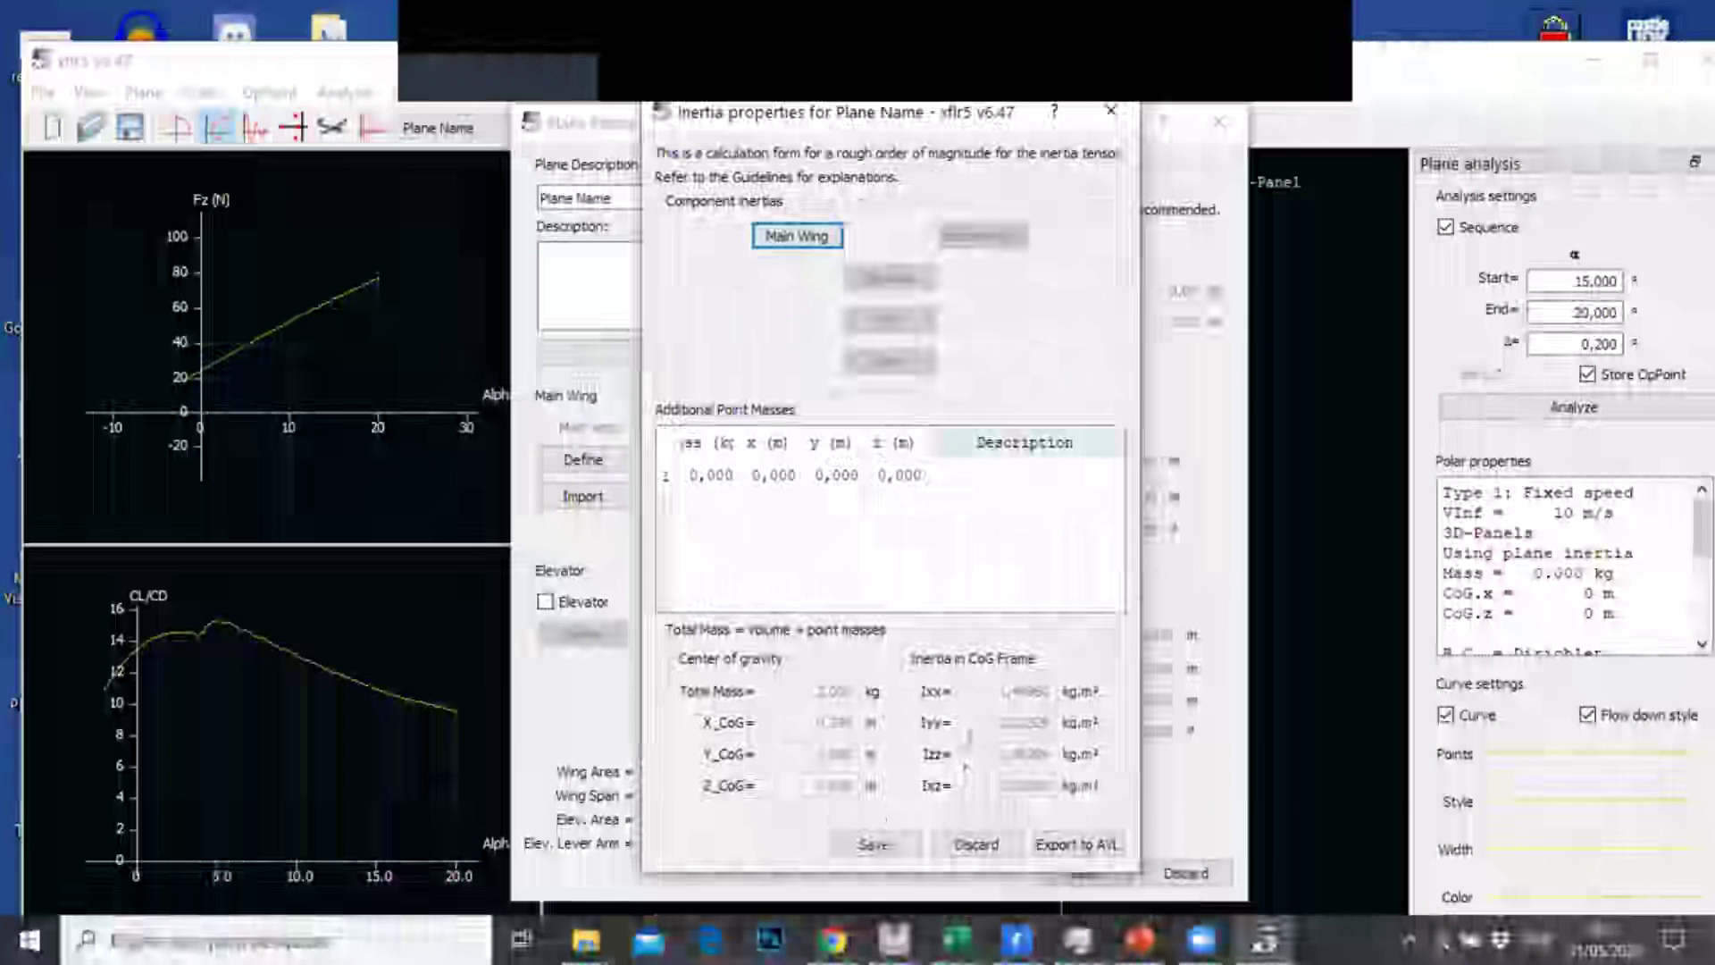
{"action": "left_click", "coordinate": [898, 845]}
Name the new plane aviao2 and save it
{"action": "left_click_drag", "start_coordinate": [722, 193], "coordinate": [524, 201]}
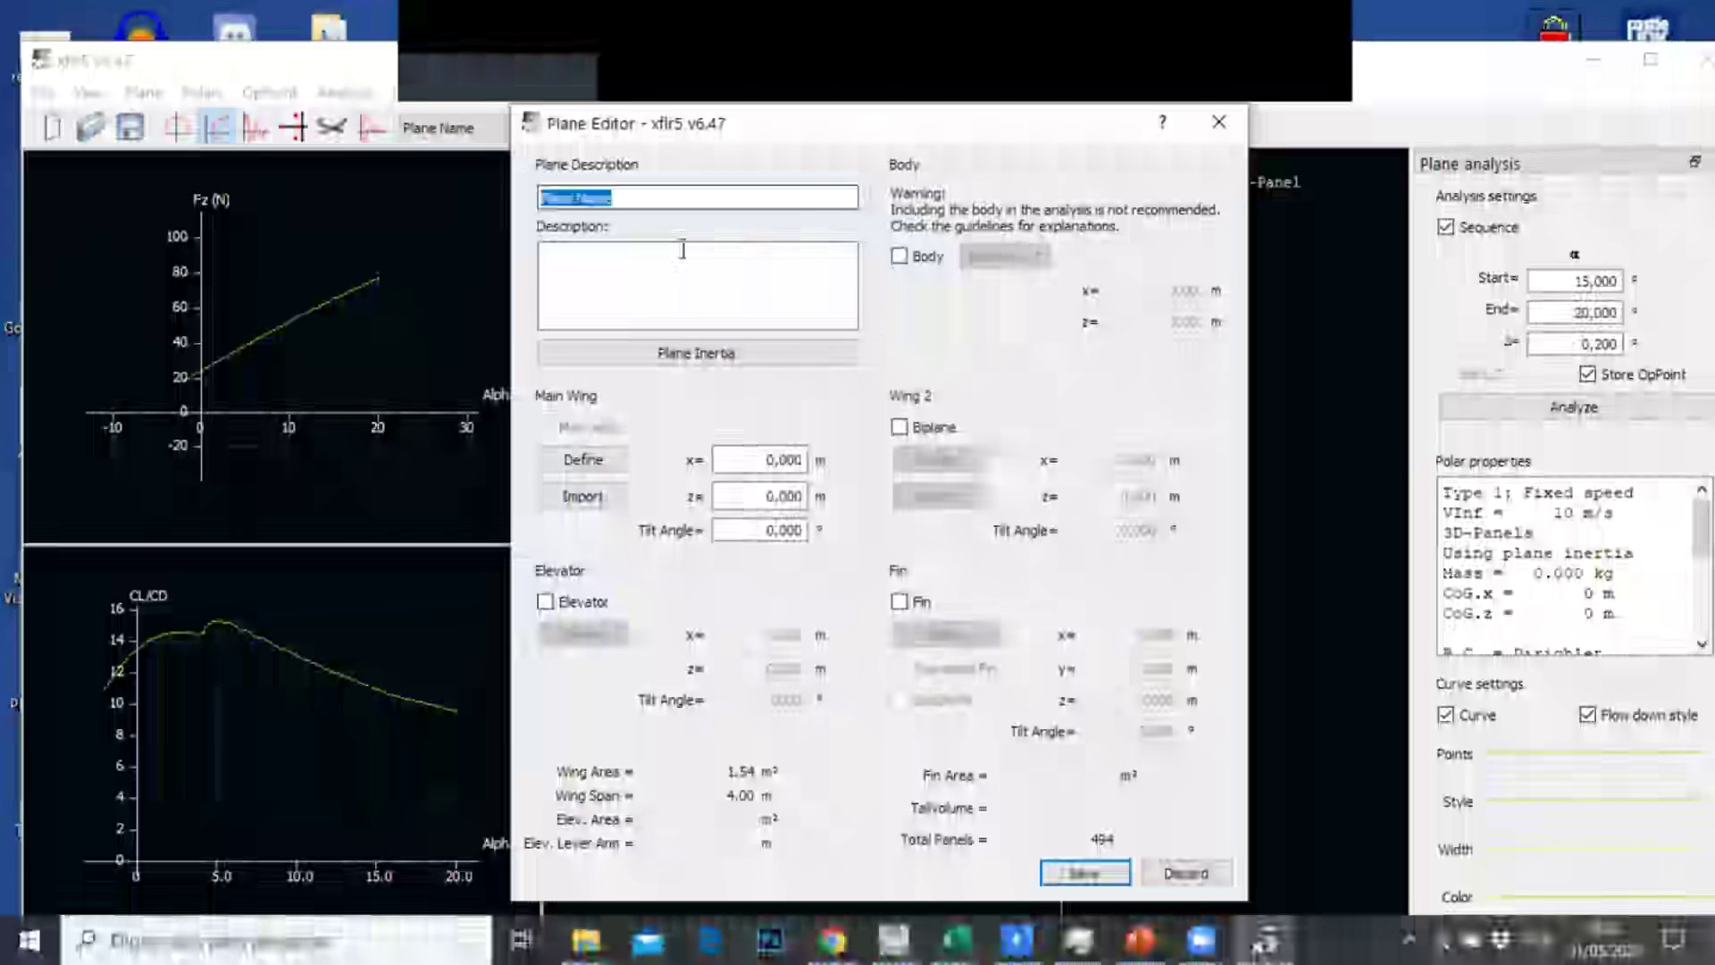
{"action": "type", "text": "aviao2"}
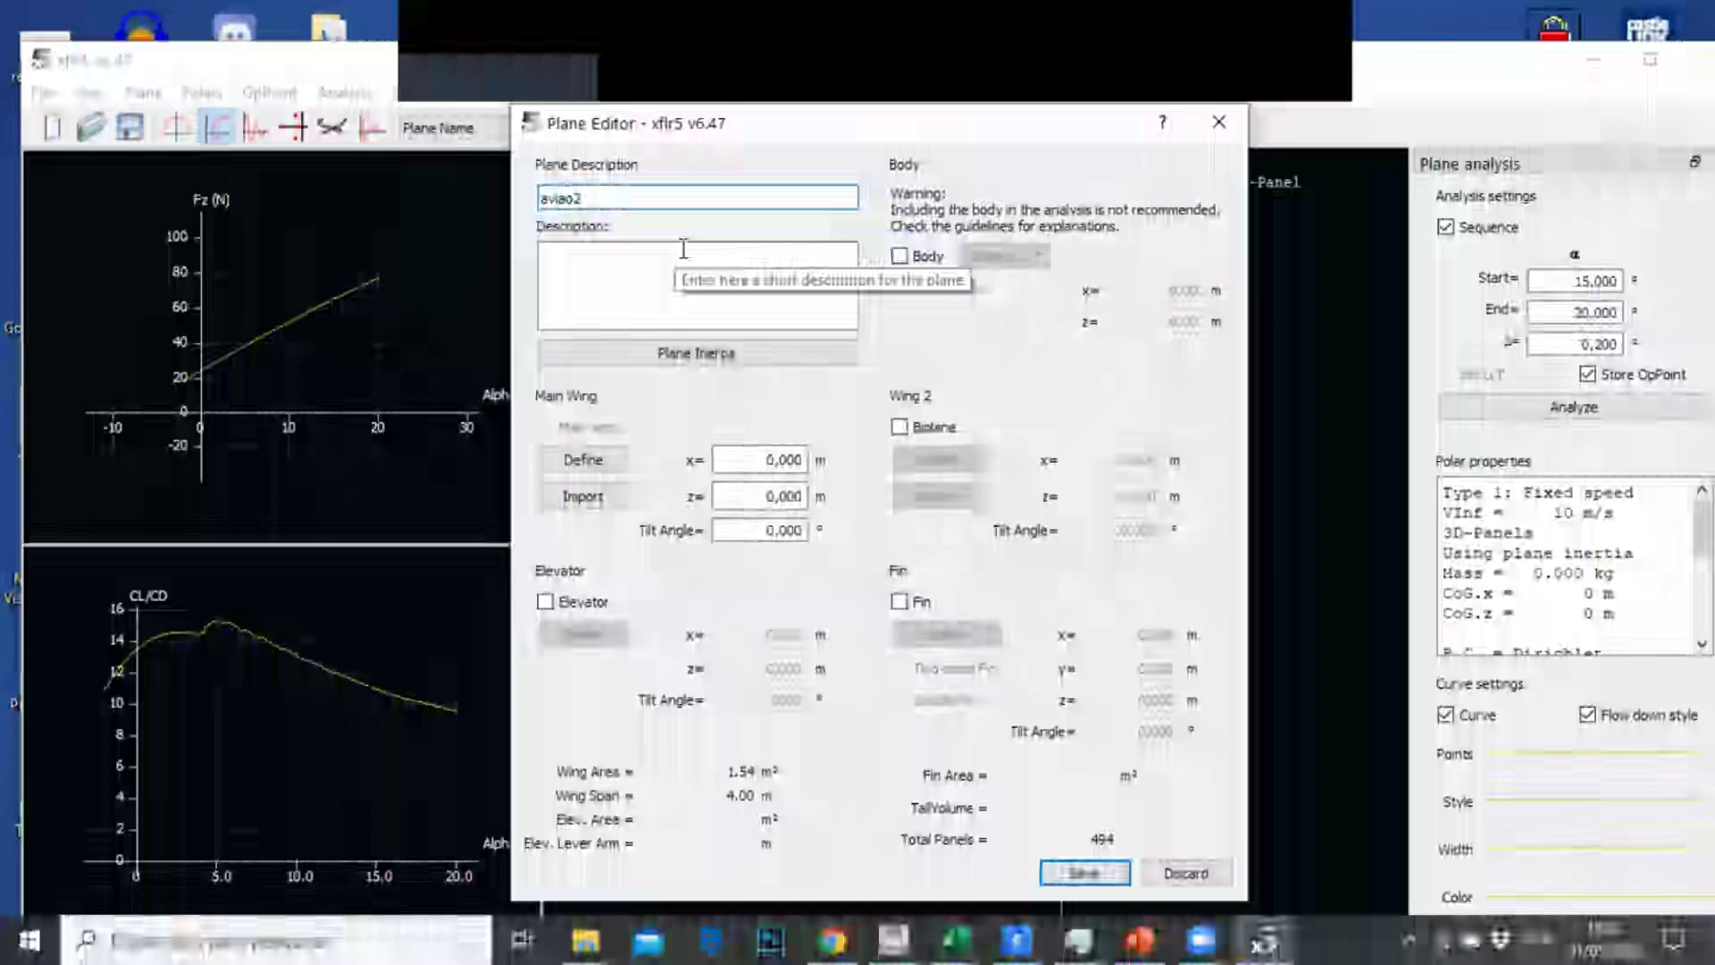
{"action": "left_click", "coordinate": [1108, 870]}
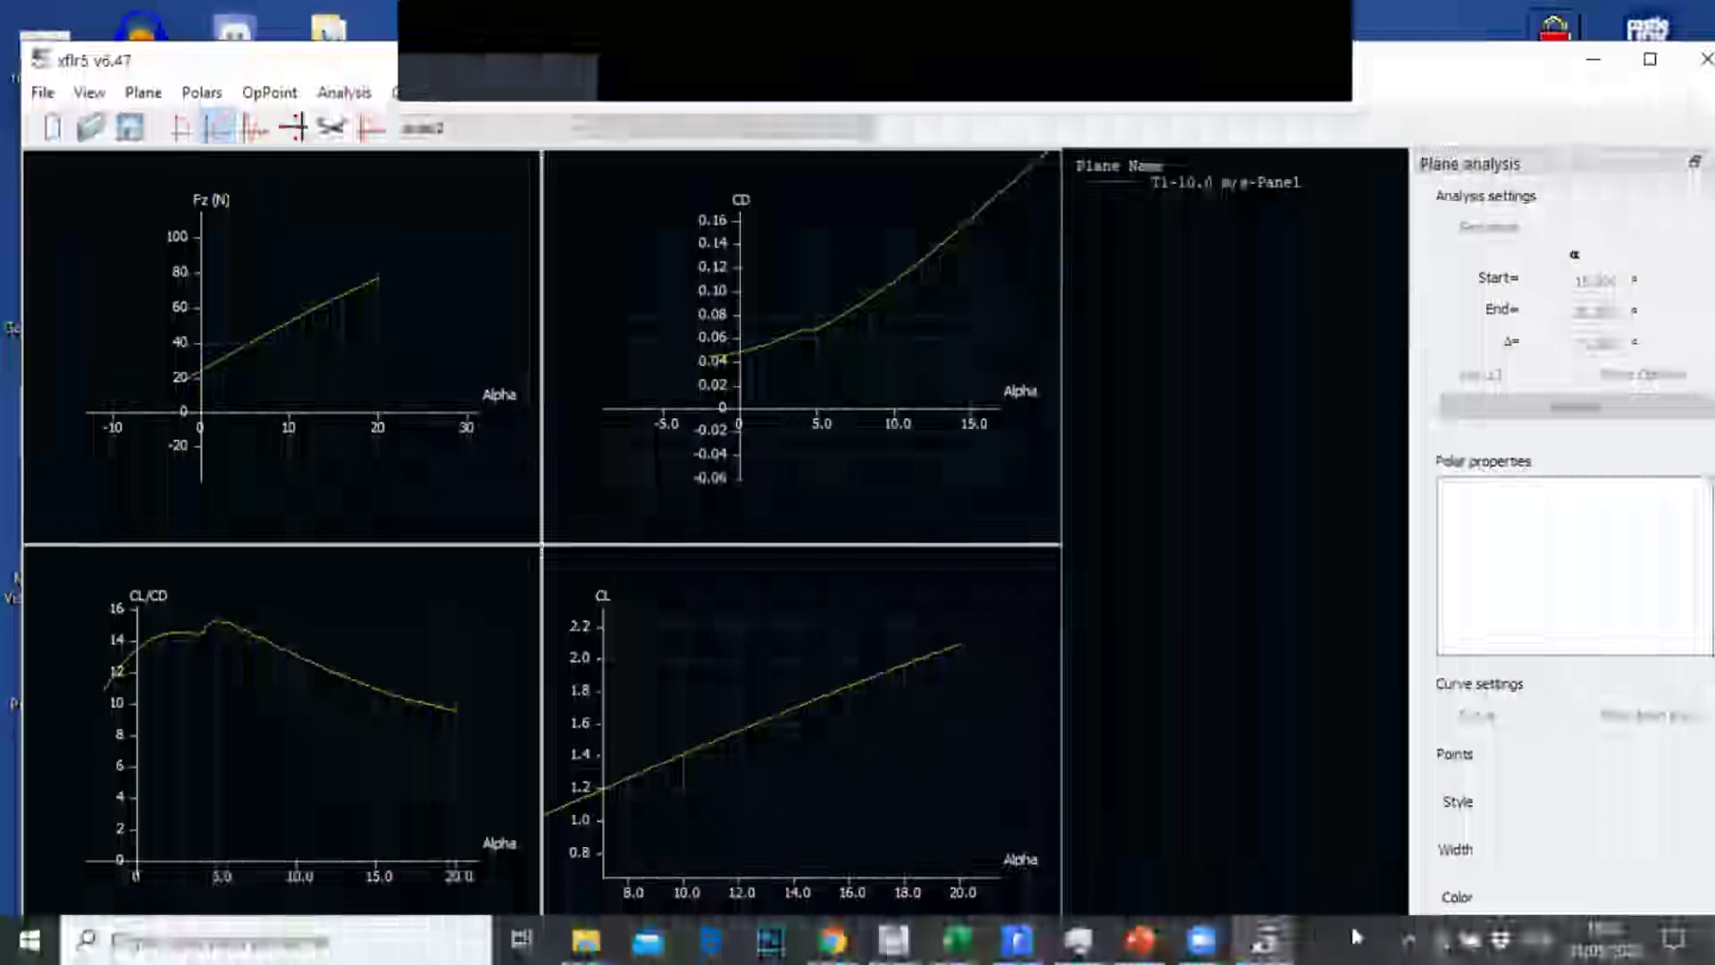
Define and save a Type 1 fixed-speed analysis for aviao2 with a 12 m/s free stream speed and the viscous 3D Panels method
{"action": "left_click", "coordinate": [349, 95]}
{"action": "left_click", "coordinate": [375, 231]}
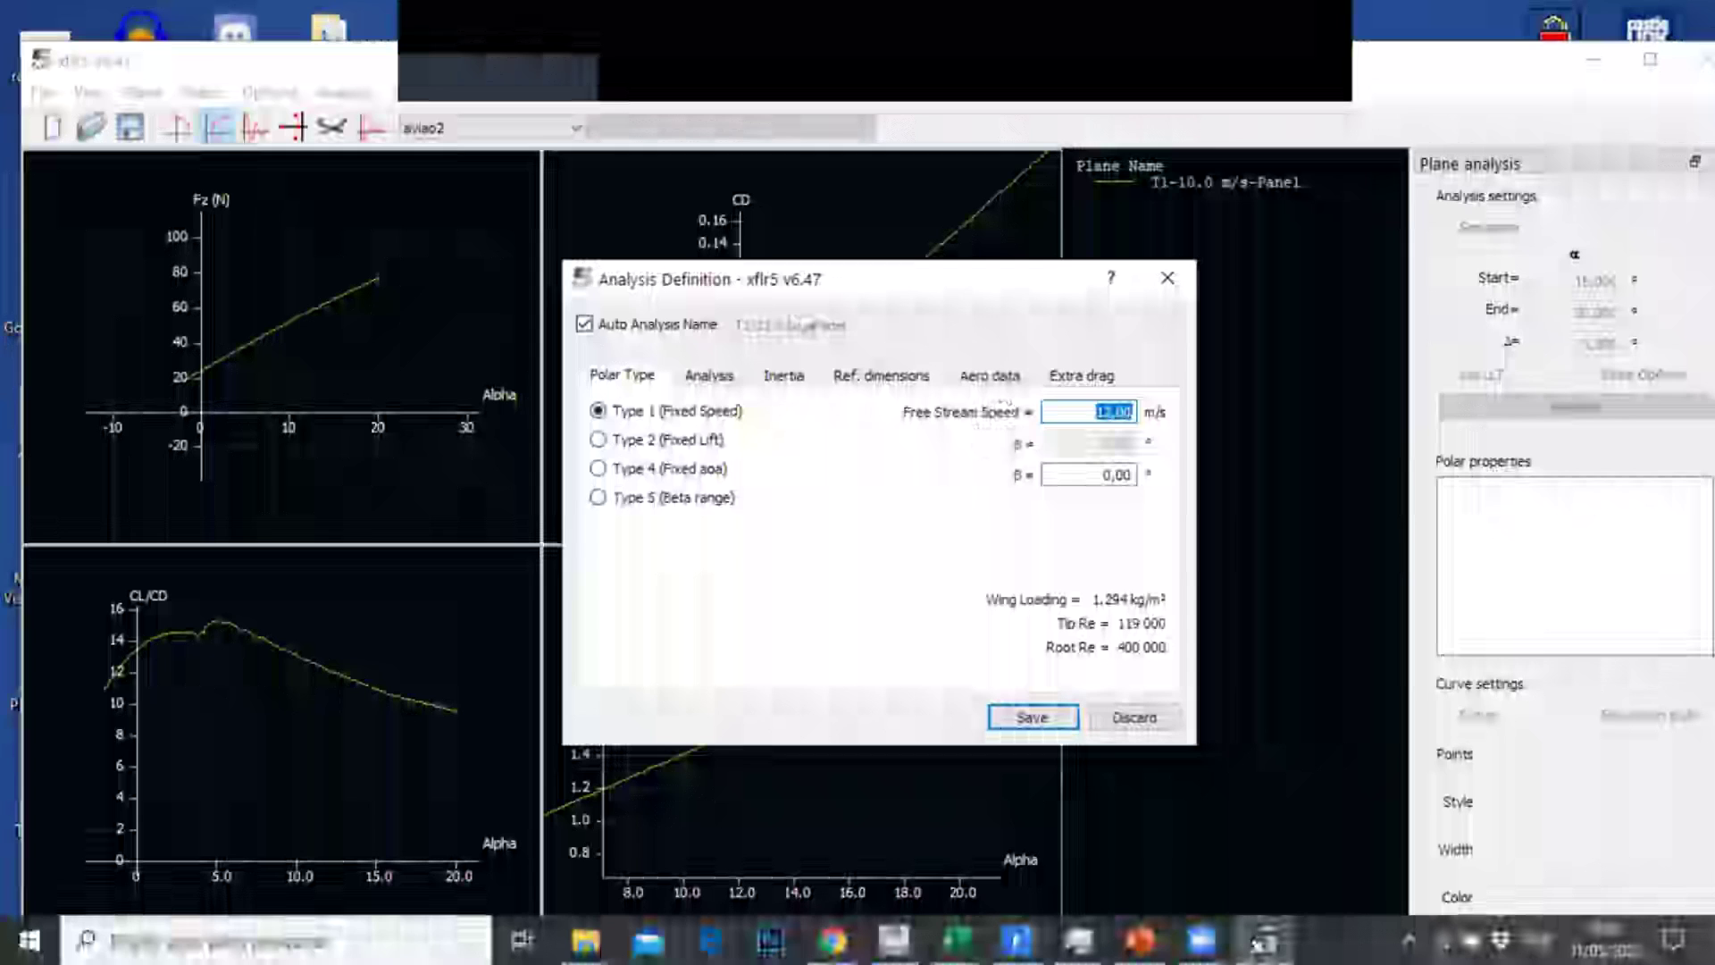
{"action": "left_click", "coordinate": [705, 379]}
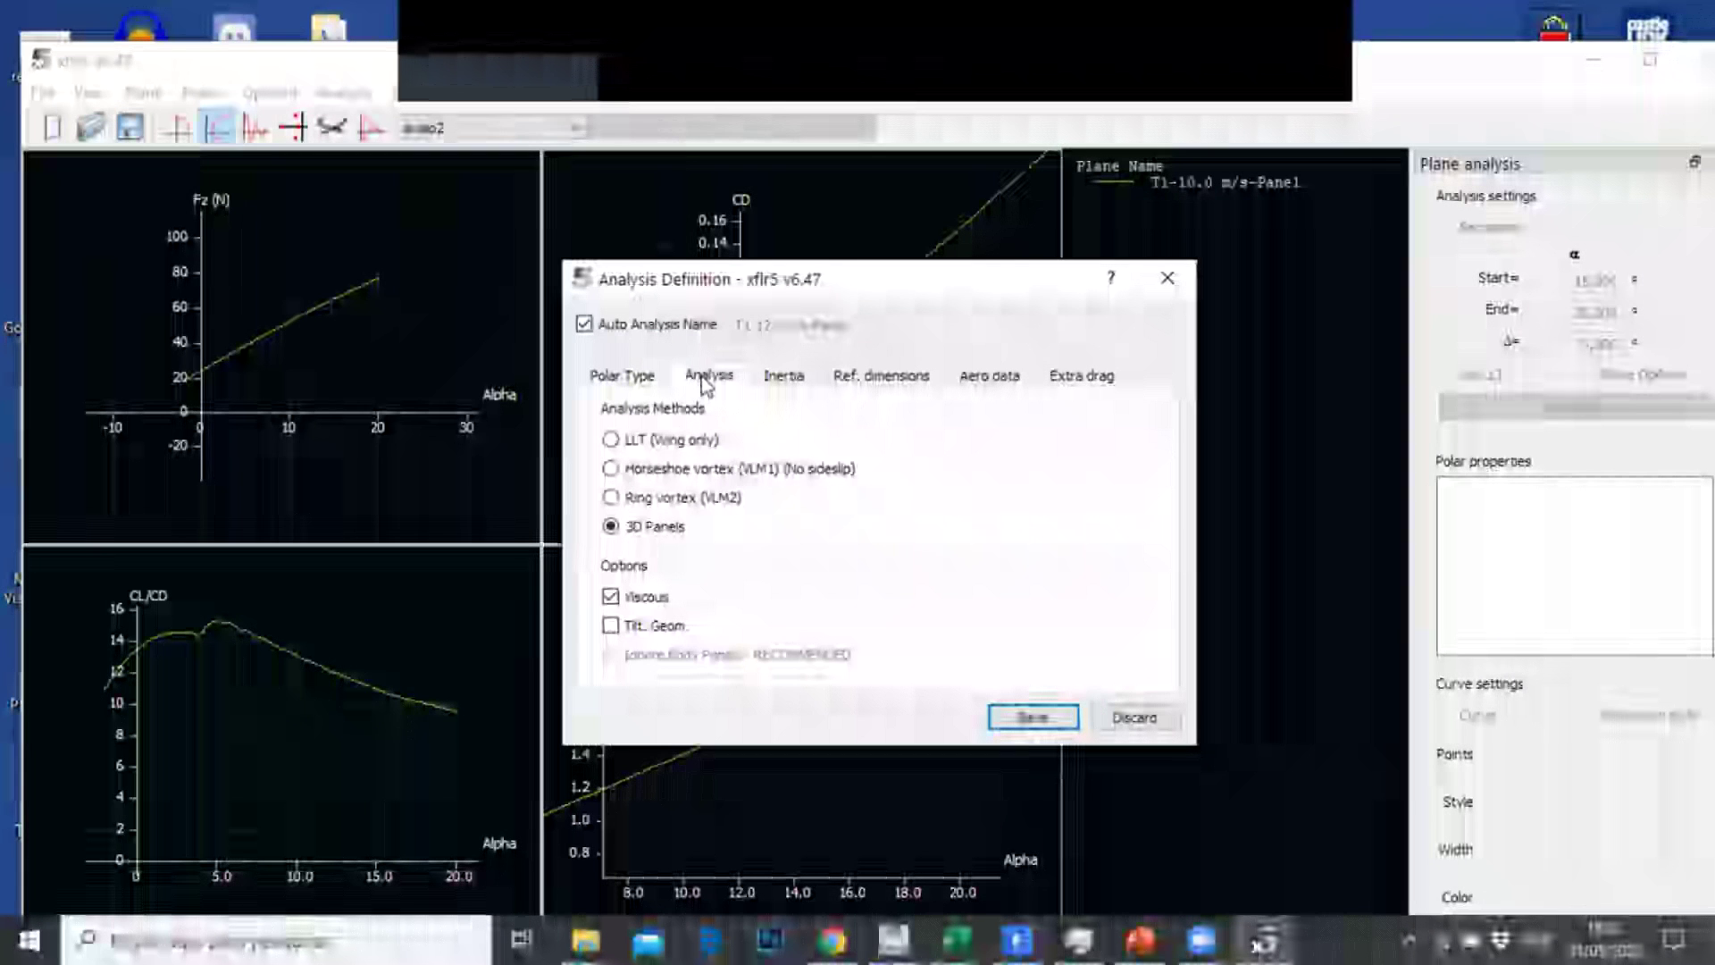
{"action": "left_click", "coordinate": [612, 382]}
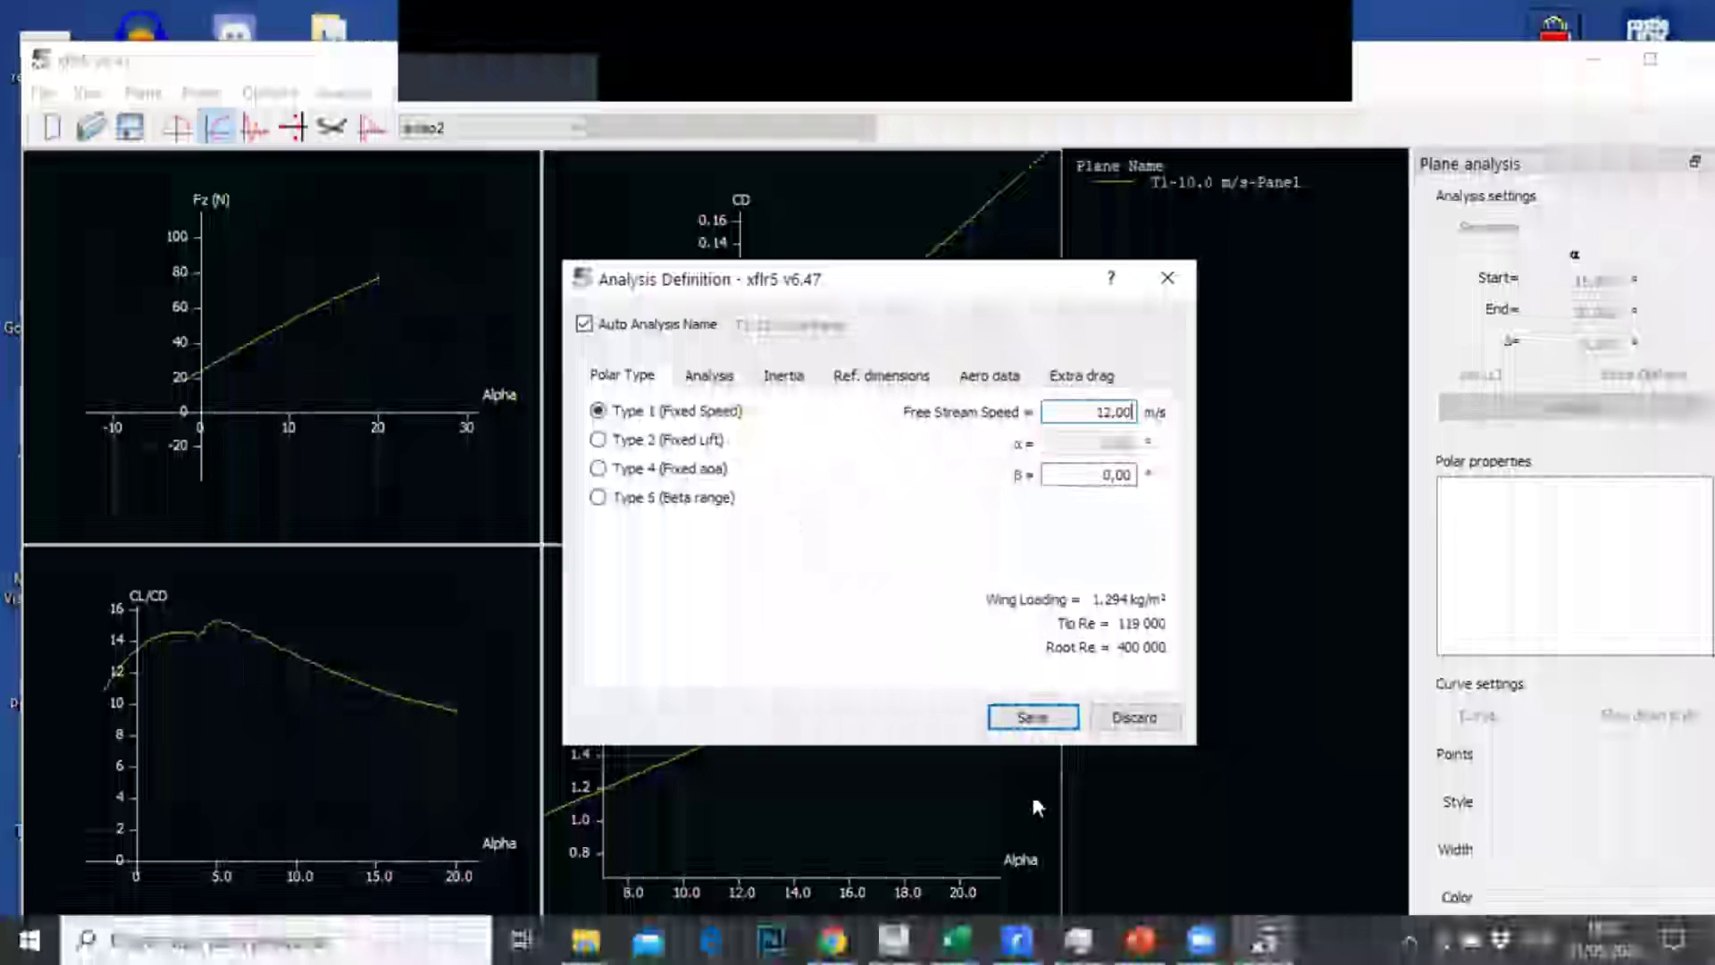
{"action": "left_click", "coordinate": [1033, 717]}
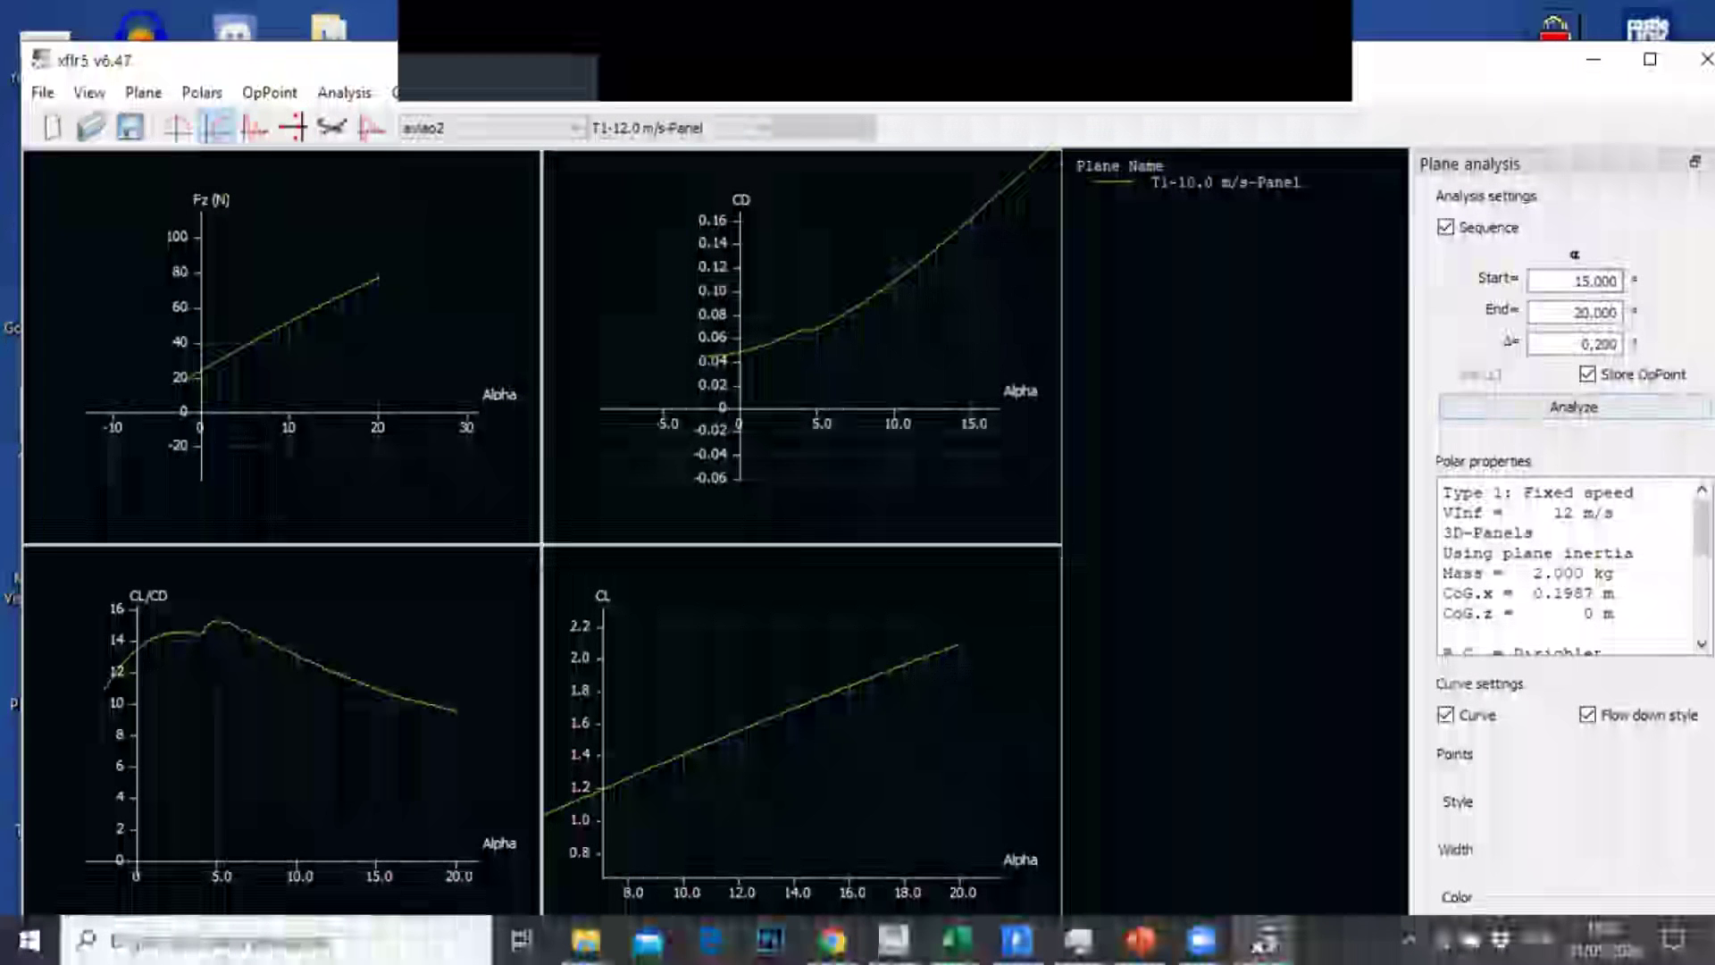
Run the aviao2 analysis sequence from a start angle of -2° to 20° in 0.2° increments, and close the analysis log
{"action": "double_click", "coordinate": [1616, 281]}
{"action": "key", "text": "BackSpace"}
{"action": "type", "text": "-2"}
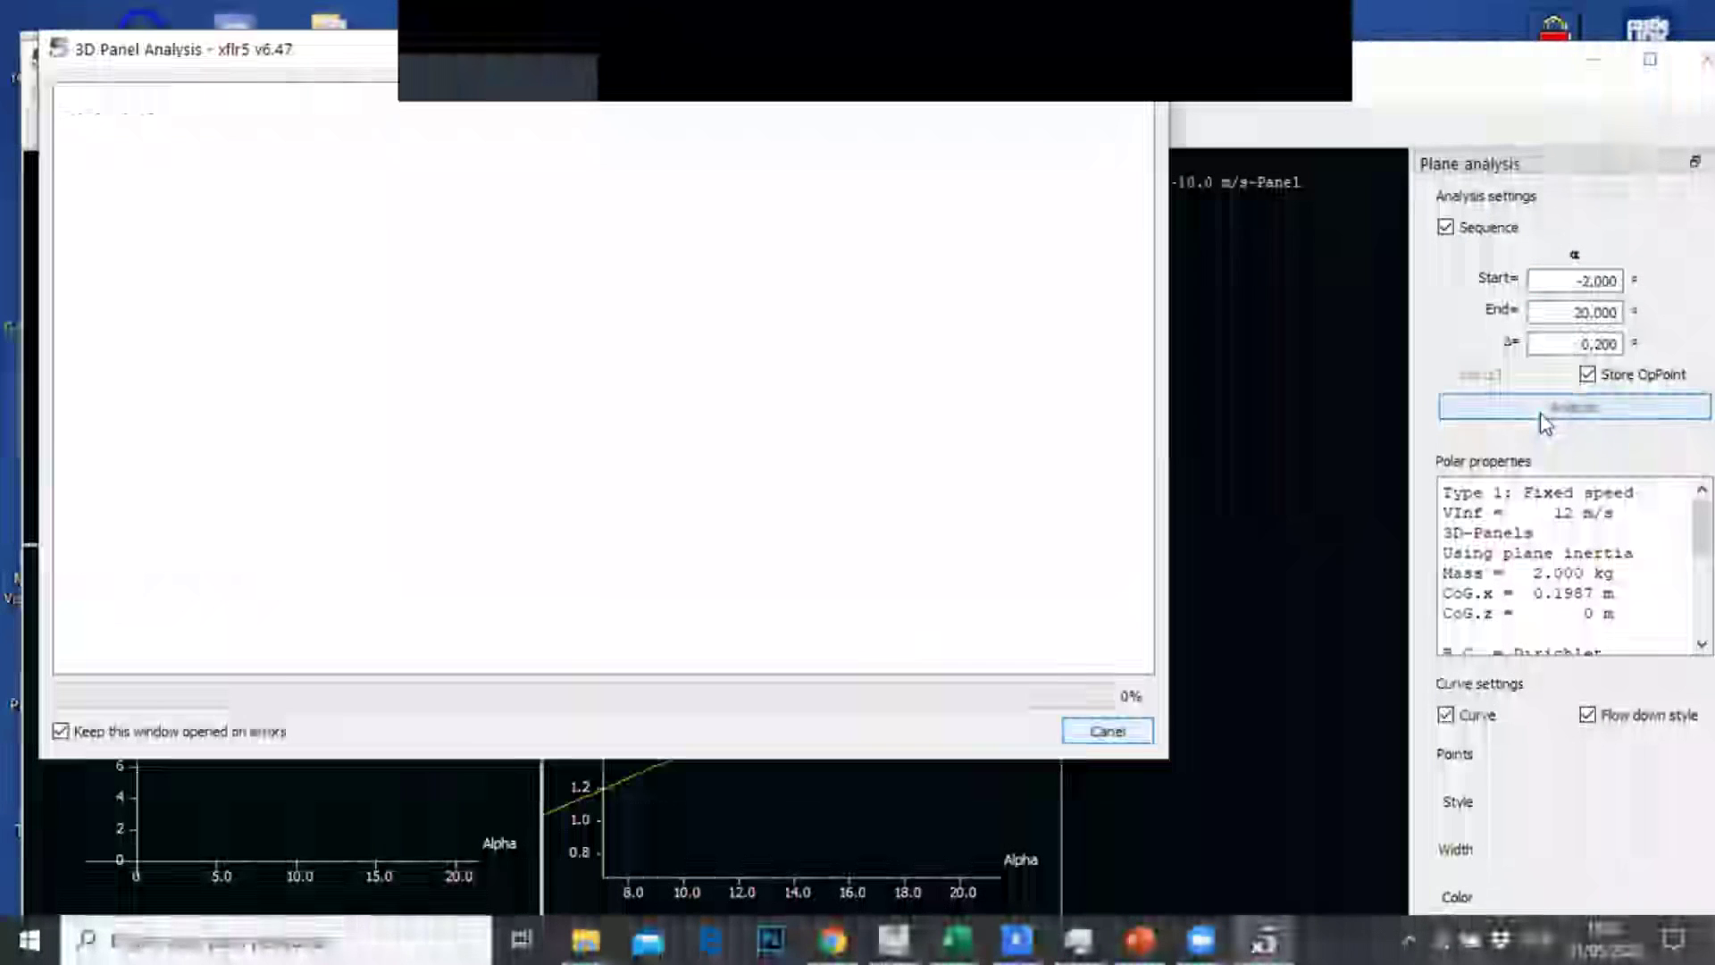
{"action": "left_click", "coordinate": [1545, 420]}
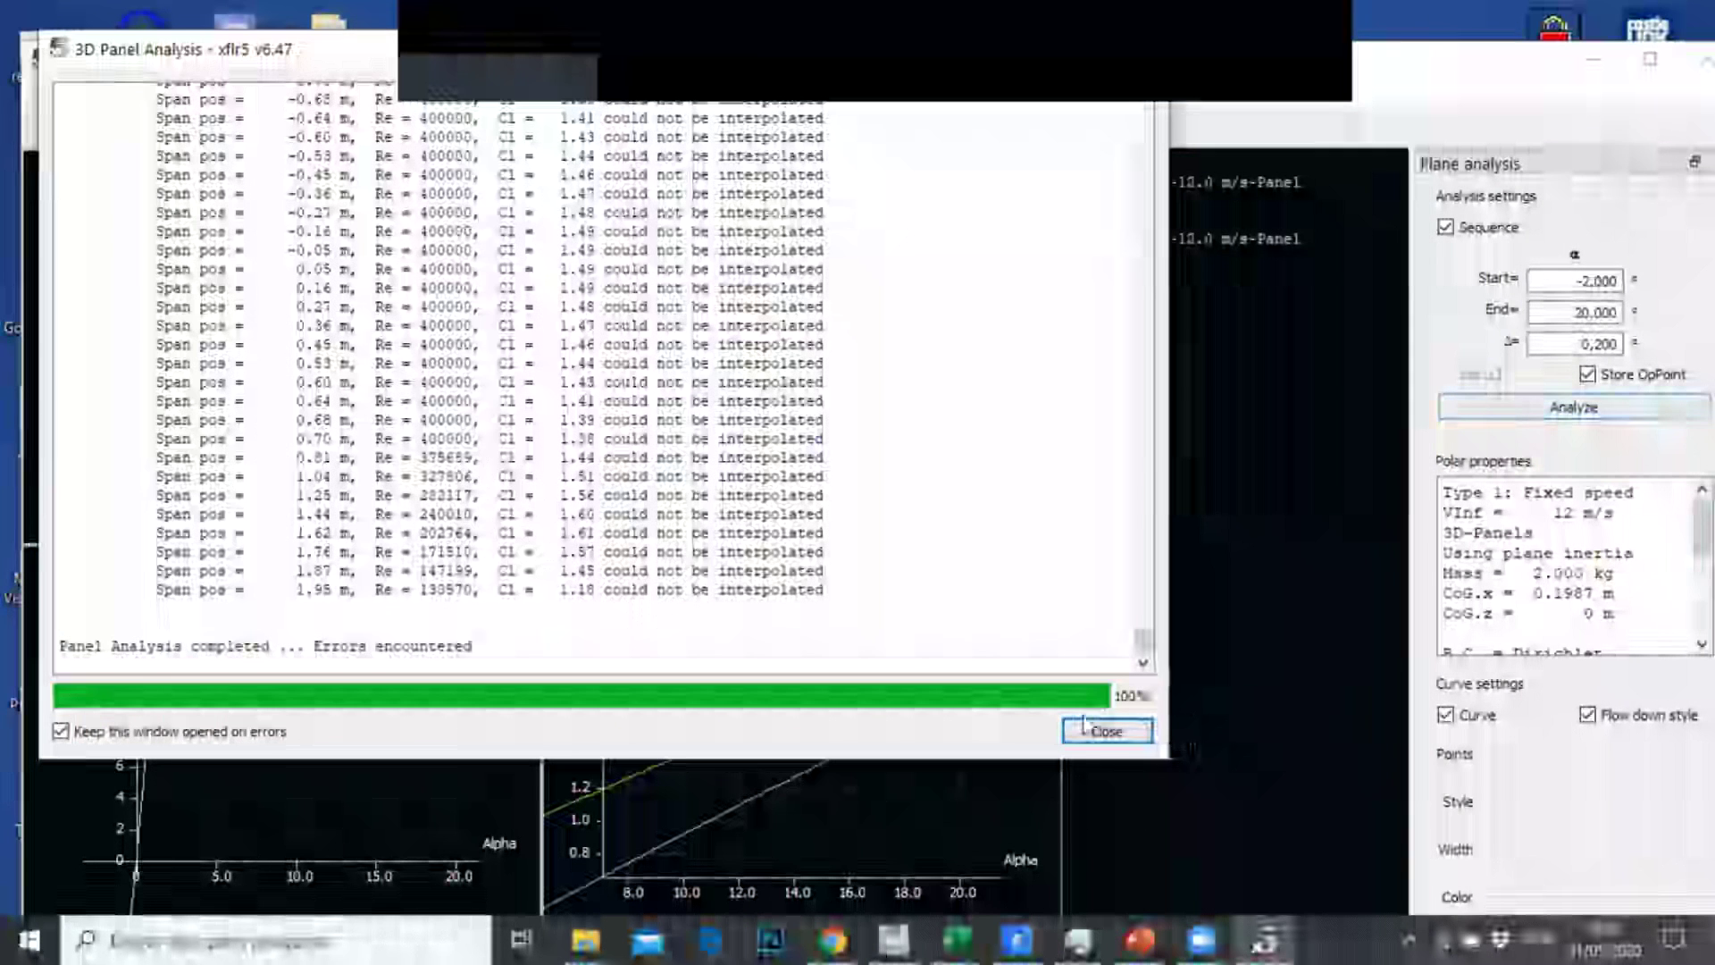
{"action": "left_click", "coordinate": [1085, 728]}
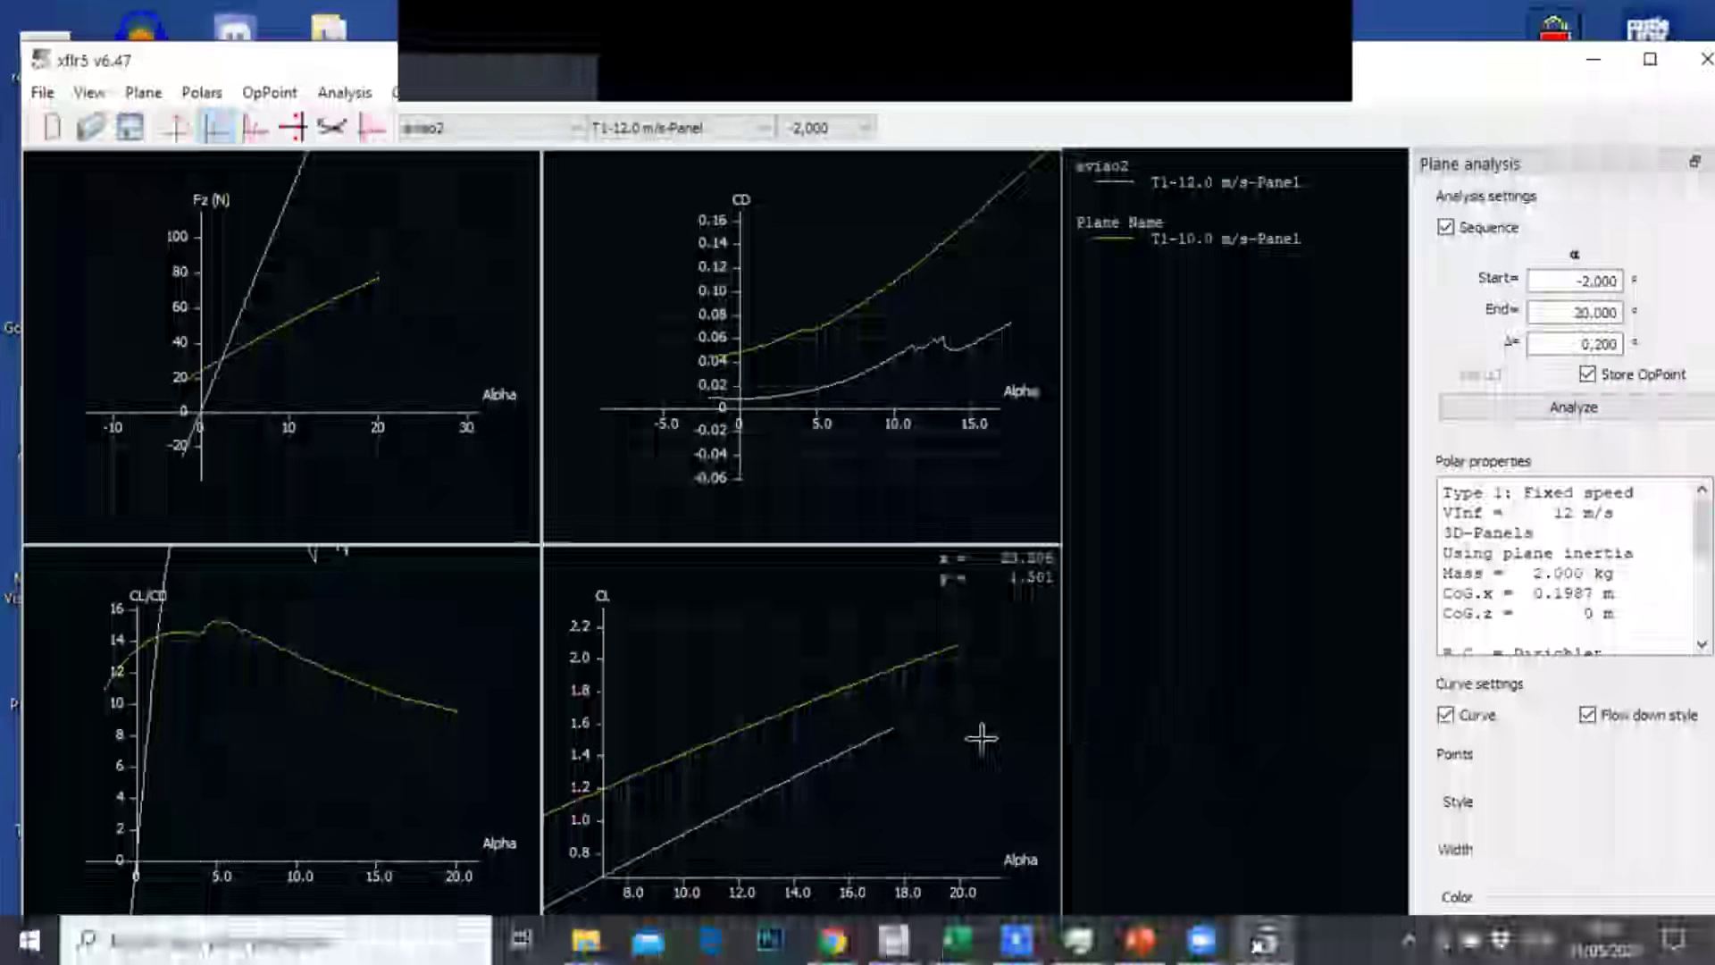
{"action": "scroll", "coordinate": [853, 291], "scroll_direction": "down", "scroll_amount": 1}
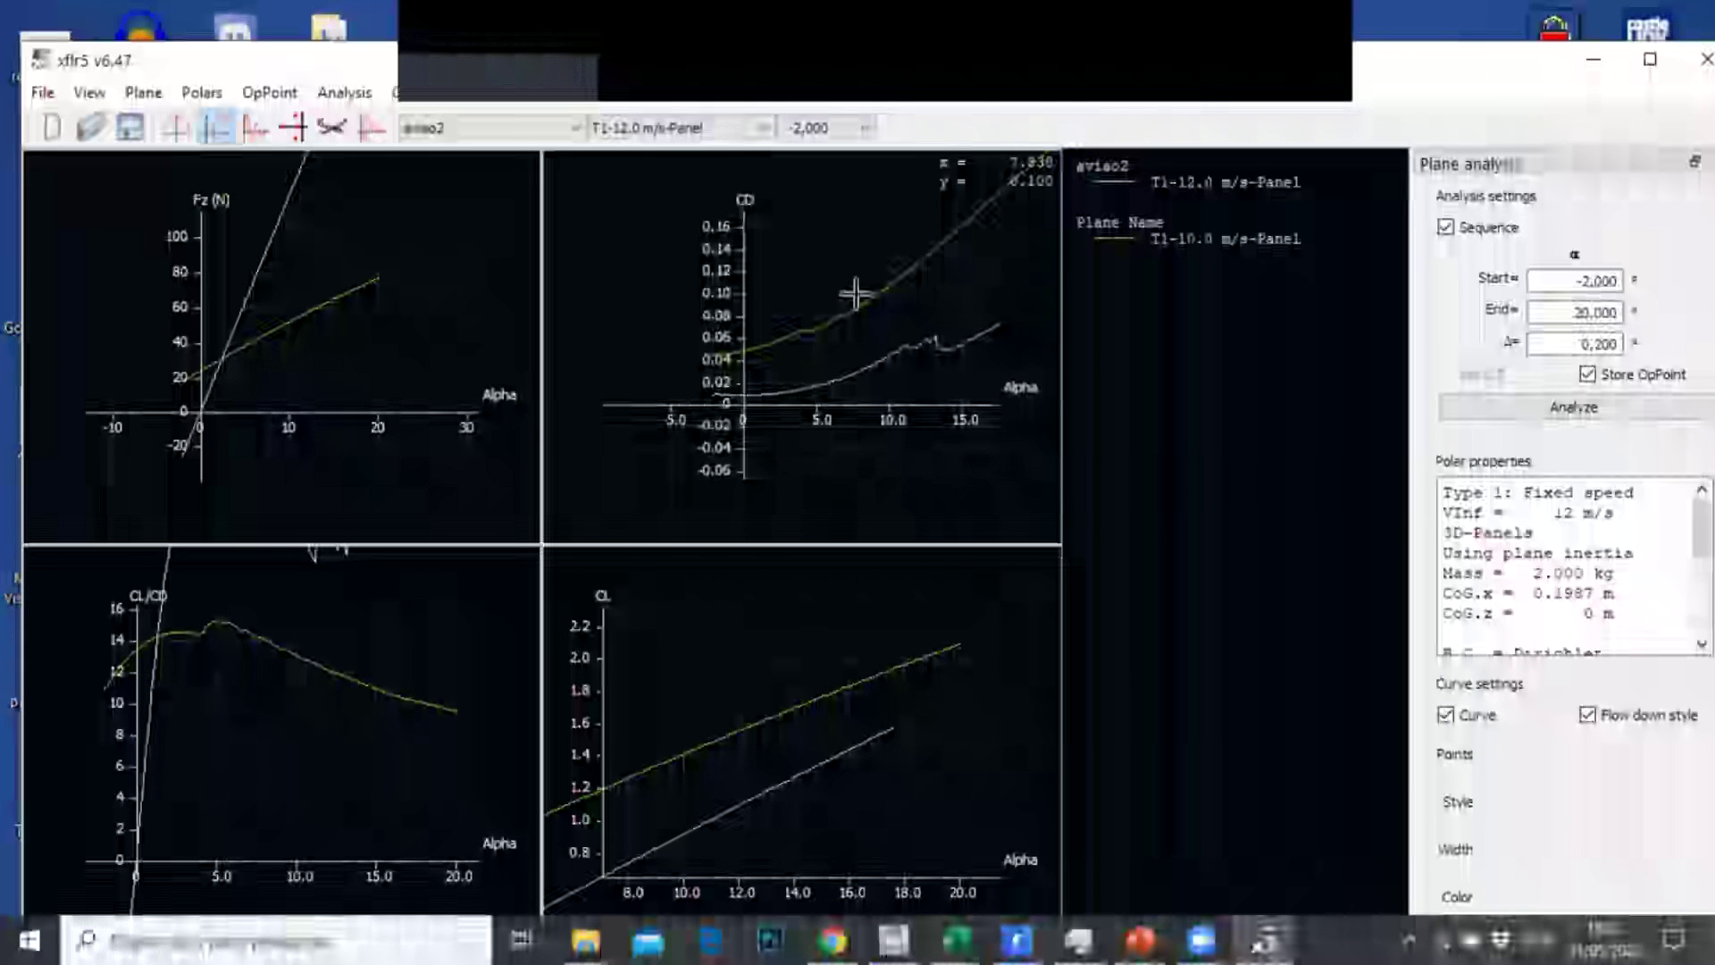